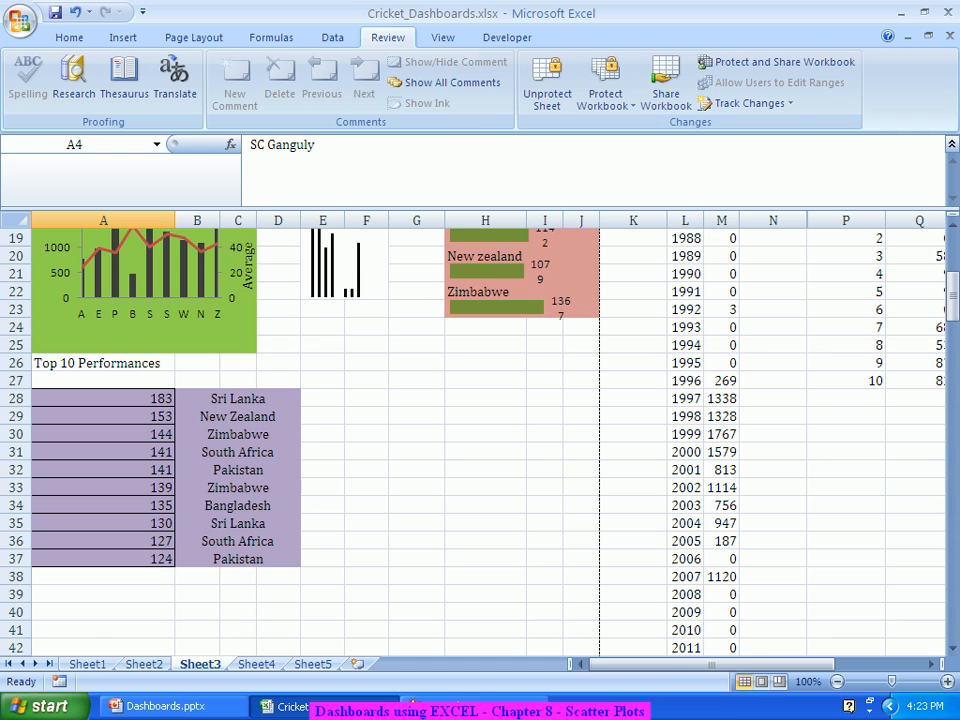
Step: Scroll to the data tables at the top right and select columns N through P
{"action": "scroll", "coordinate": [480, 440], "scroll_direction": "up", "scroll_amount": 6}
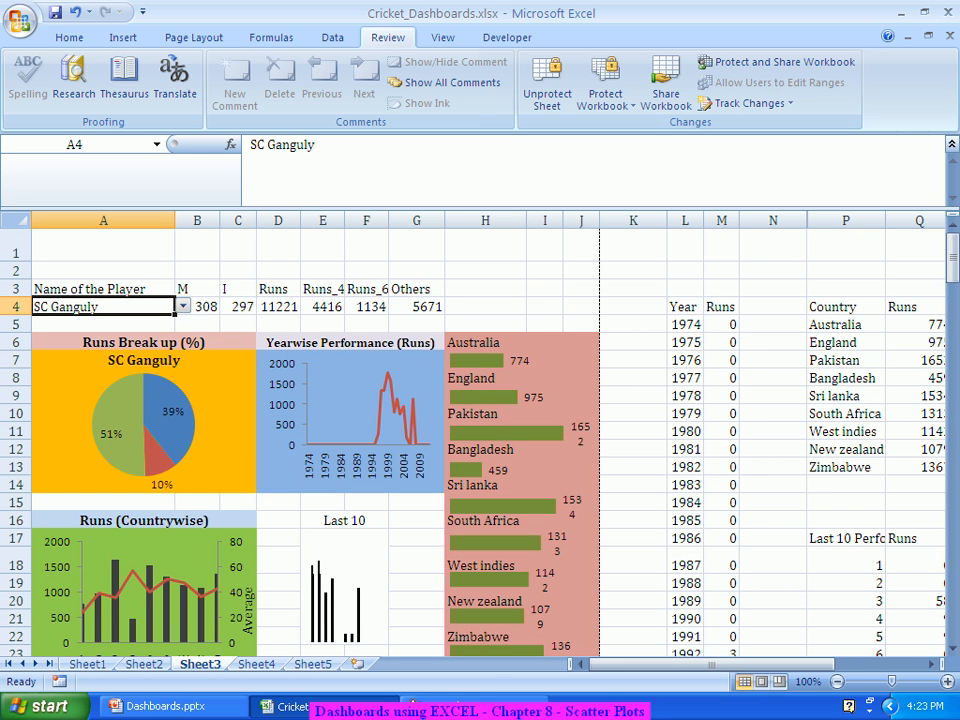
{"action": "scroll", "coordinate": [480, 440], "scroll_direction": "right", "scroll_amount": 3}
{"action": "scroll", "coordinate": [480, 440], "scroll_direction": "right", "scroll_amount": 4}
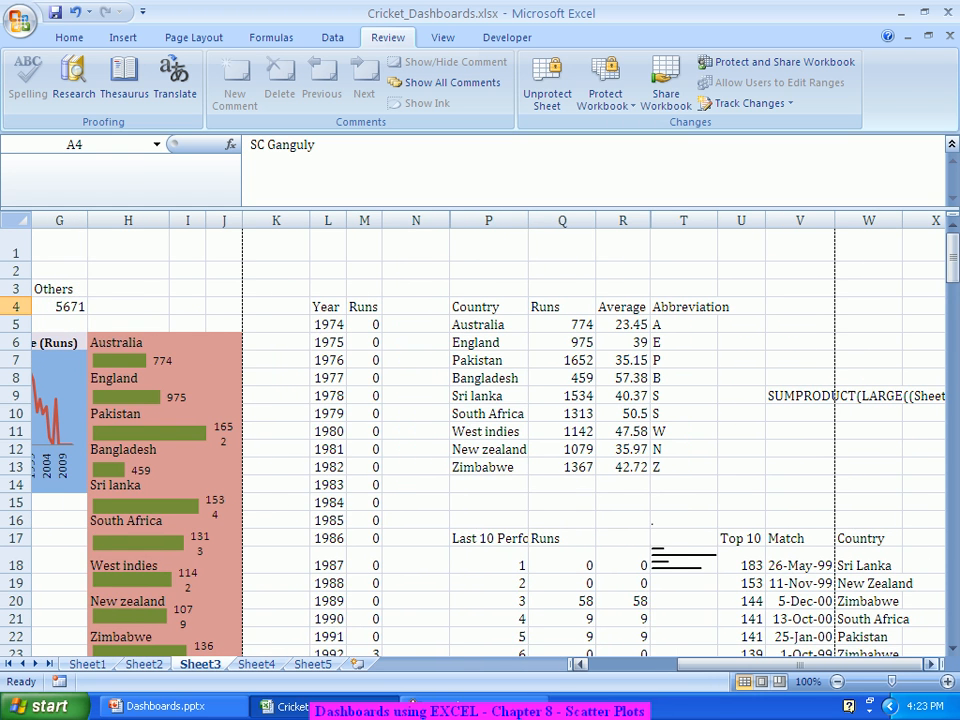
{"action": "scroll", "coordinate": [480, 440], "scroll_direction": "right", "scroll_amount": 3}
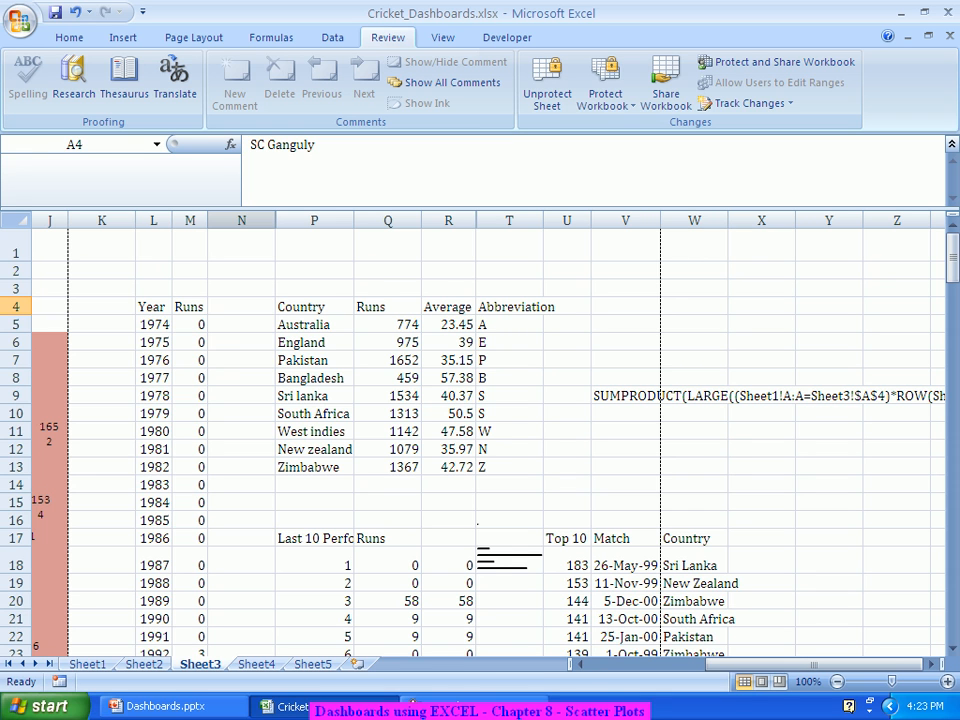
{"action": "left_click", "coordinate": [242, 220]}
{"action": "left_click_drag", "start_coordinate": [242, 220], "coordinate": [330, 220]}
Step: Unprotect Sheet3 with its sheet password and unhide the player-name column between N and P
{"action": "right_click", "coordinate": [338, 222]}
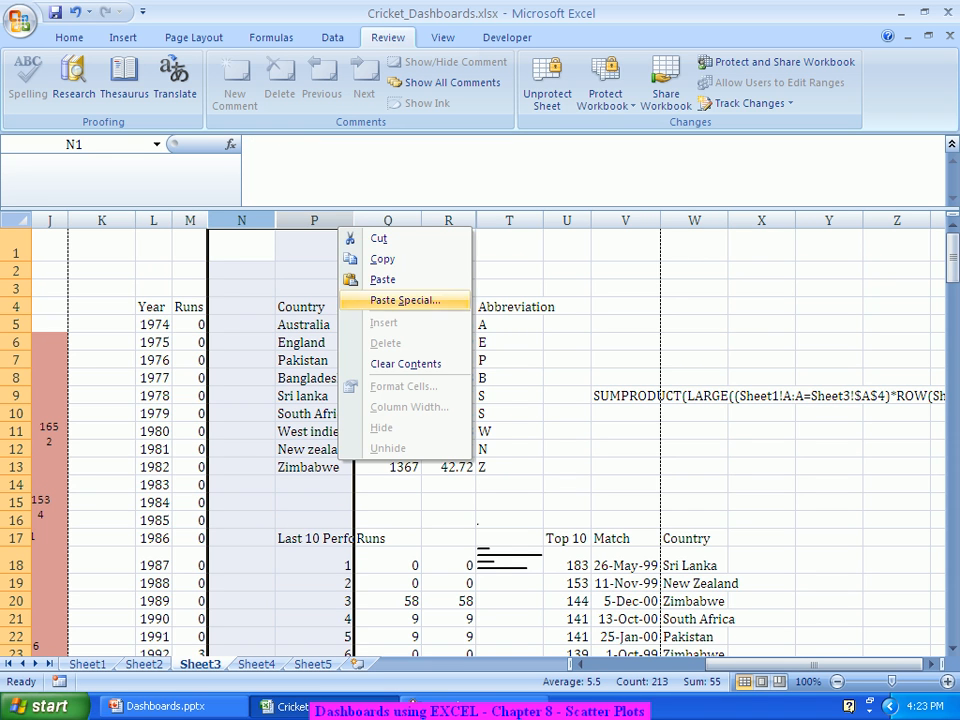
{"action": "key", "text": "Escape"}
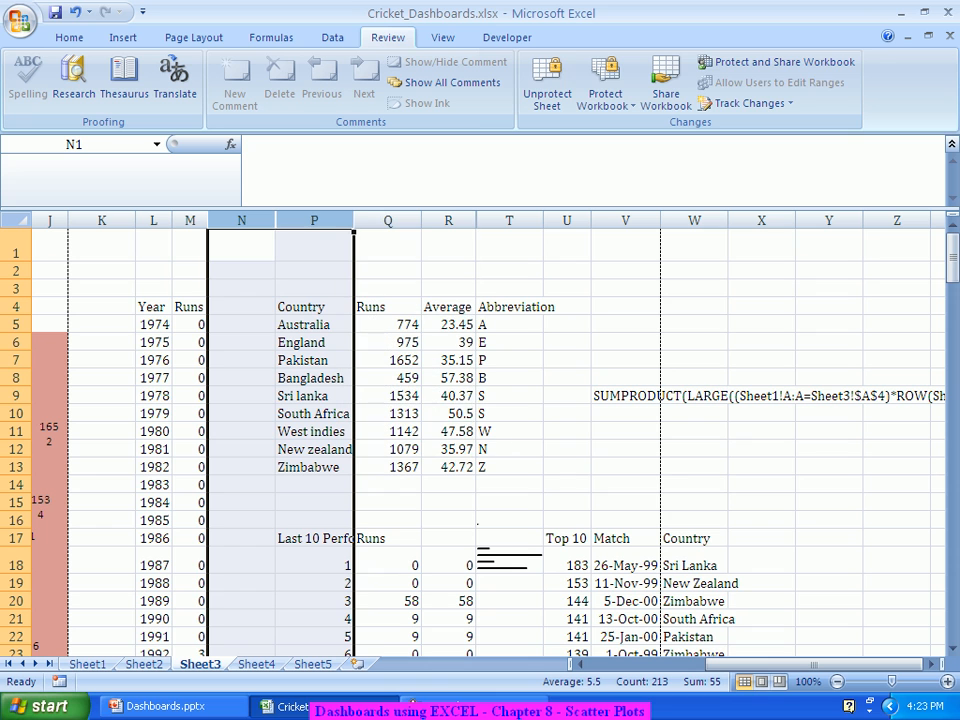
{"action": "left_click", "coordinate": [547, 85]}
{"action": "type", "text": "abc"}
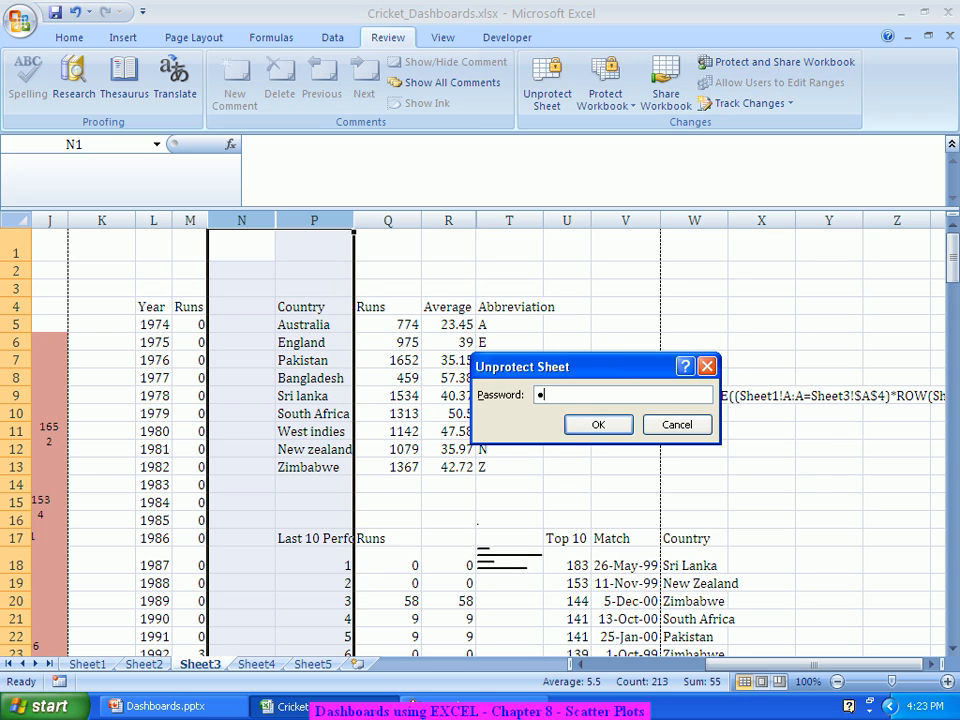
{"action": "key", "text": "Return"}
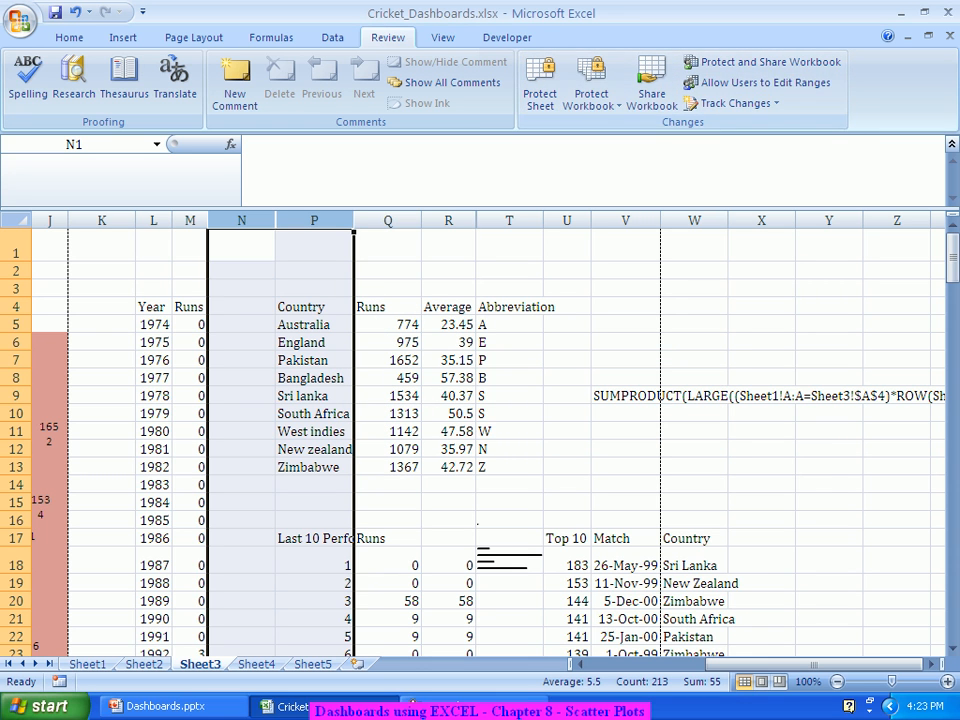
{"action": "right_click", "coordinate": [320, 221]}
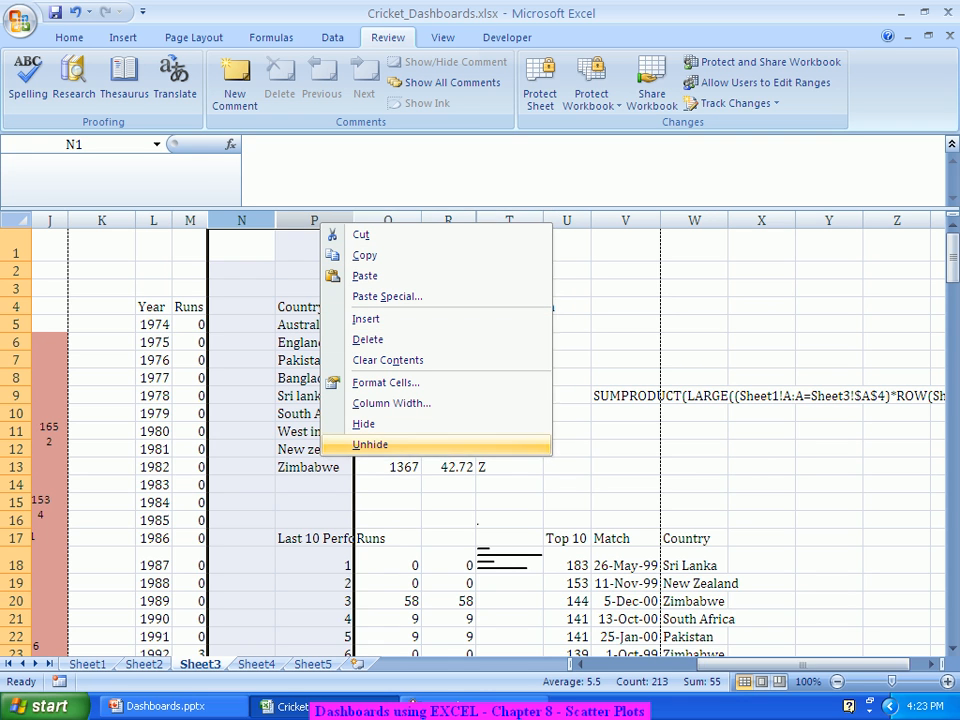
{"action": "left_click", "coordinate": [370, 444]}
Step: Insert five blank columns at column P, repeating the insertion with F4
{"action": "left_click", "coordinate": [382, 325]}
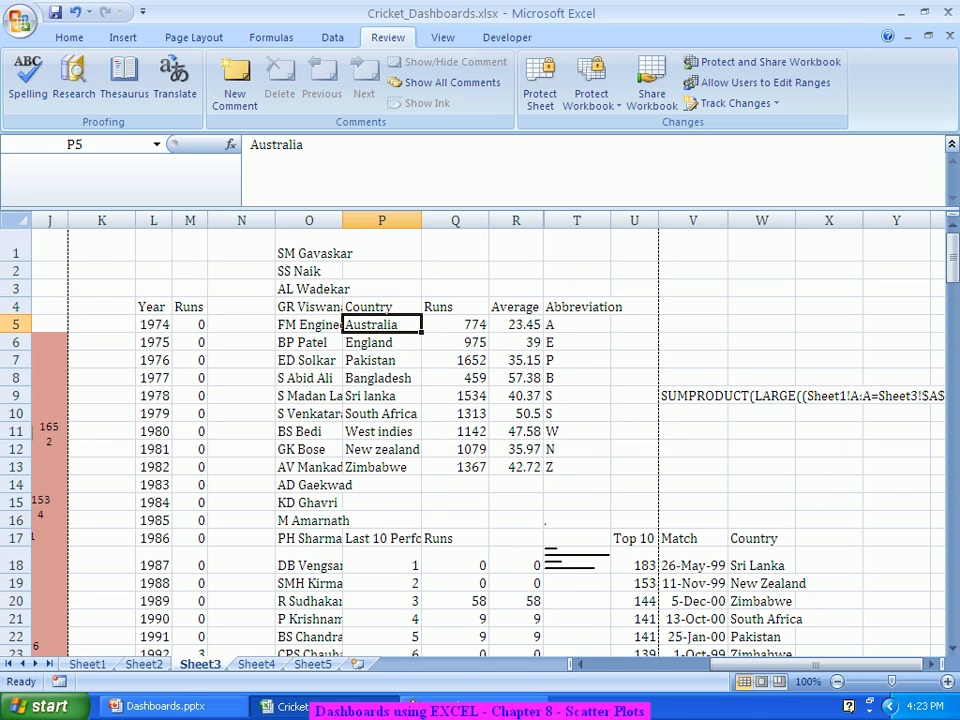
{"action": "left_click", "coordinate": [381, 220]}
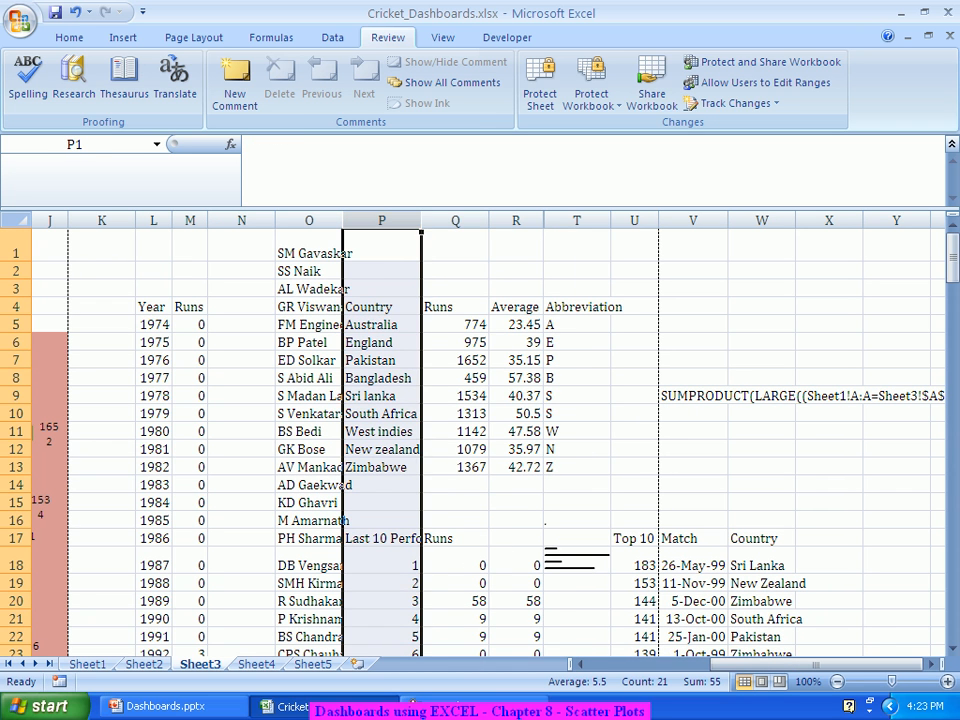
{"action": "right_click", "coordinate": [383, 221]}
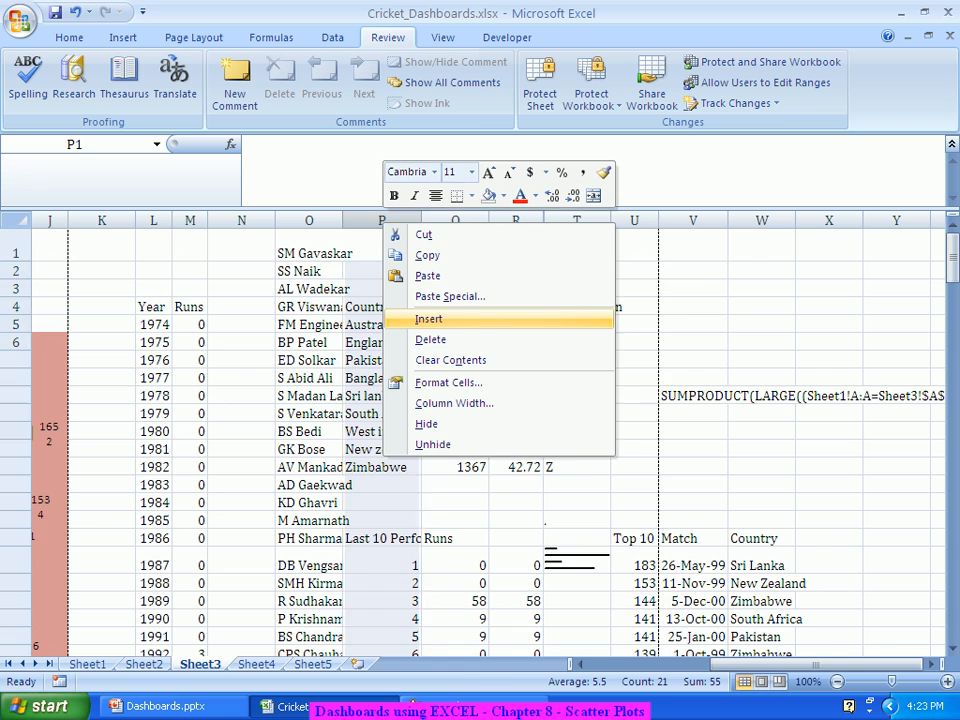
{"action": "left_click", "coordinate": [428, 318]}
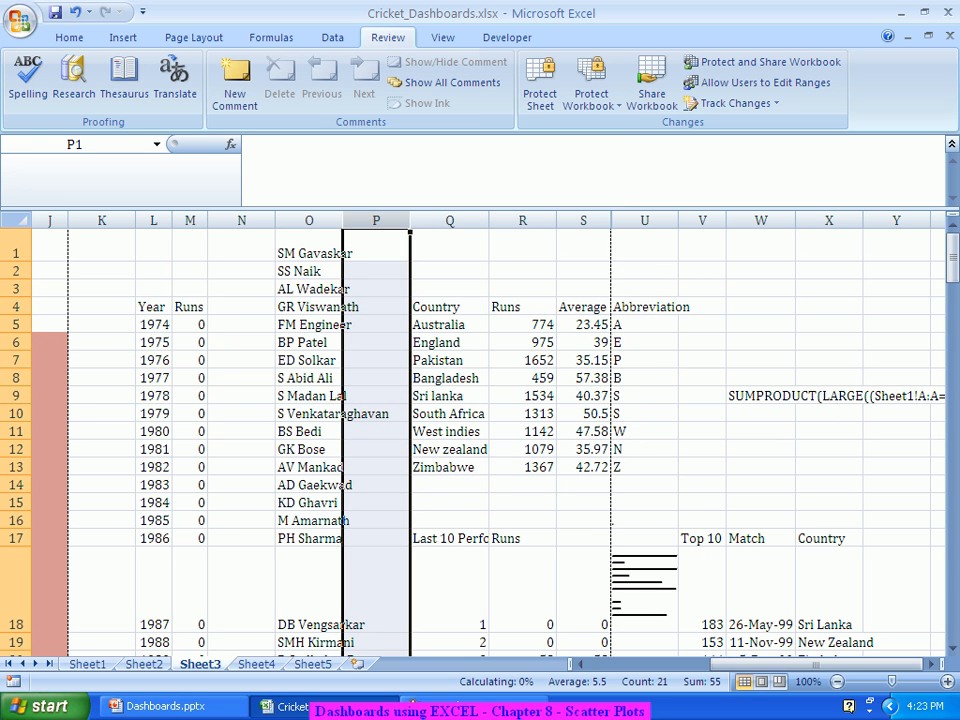
{"action": "key", "text": "F4"}
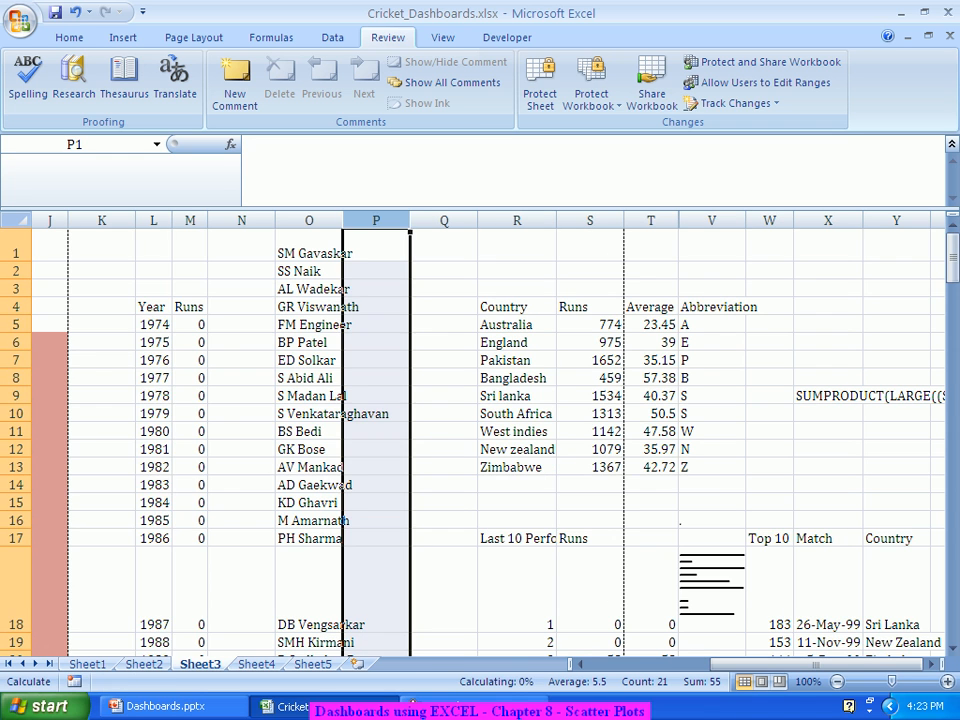
{"action": "key", "text": "F4"}
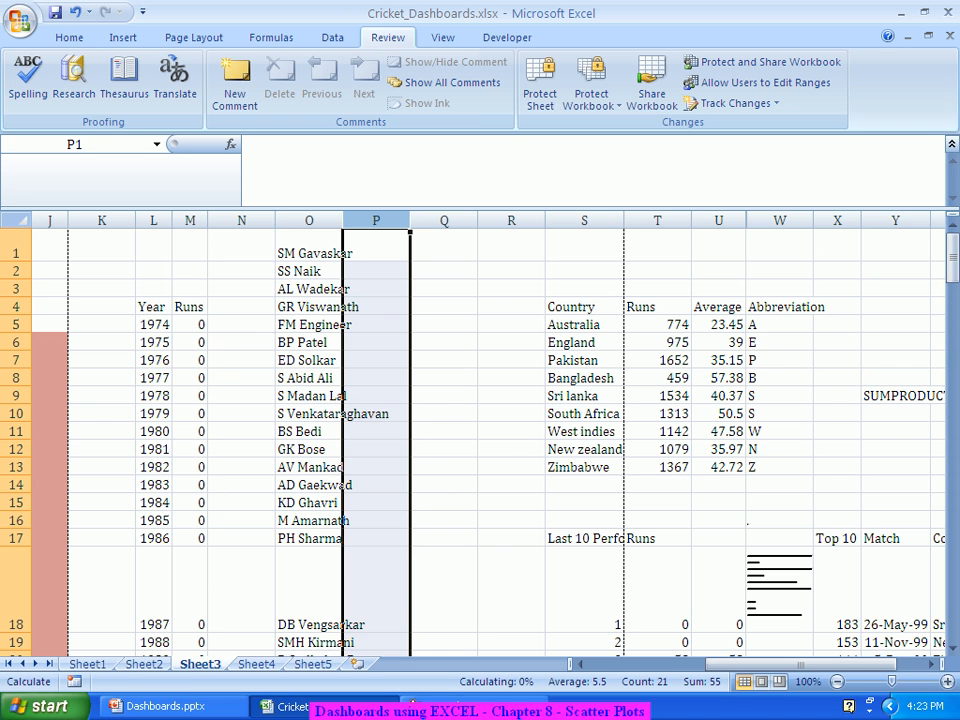
{"action": "key", "text": "F4"}
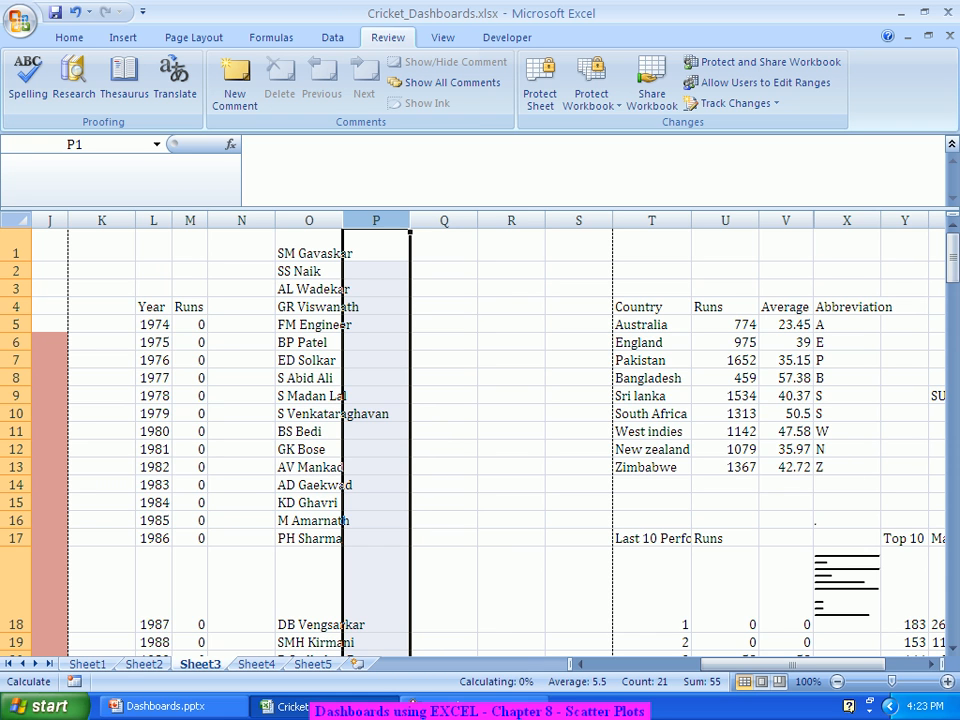
{"action": "key", "text": "F4"}
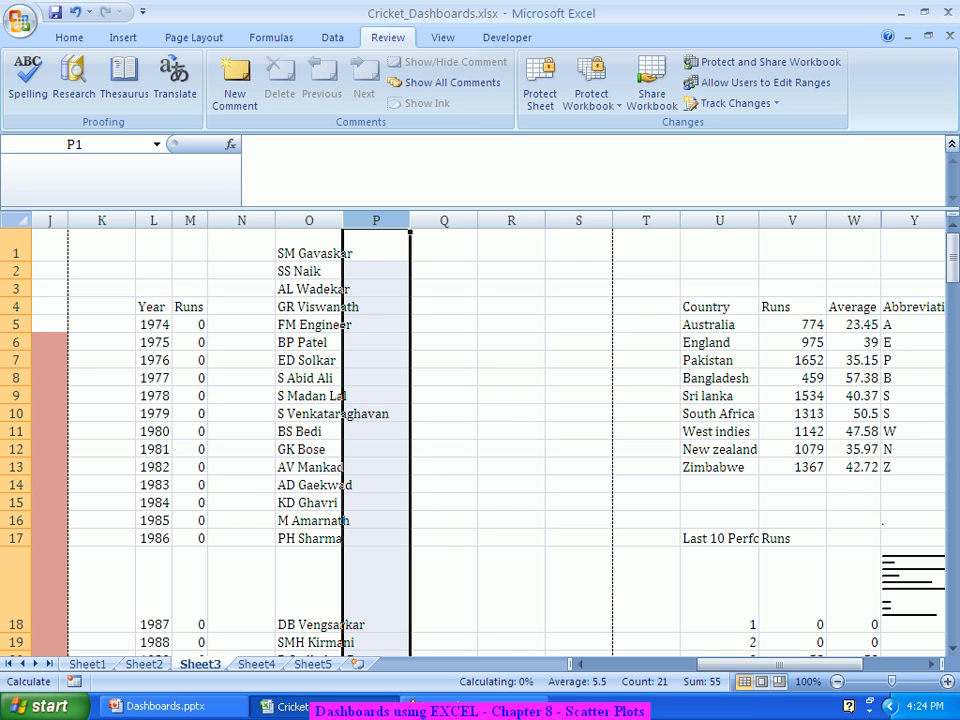
{"action": "left_click", "coordinate": [376, 271]}
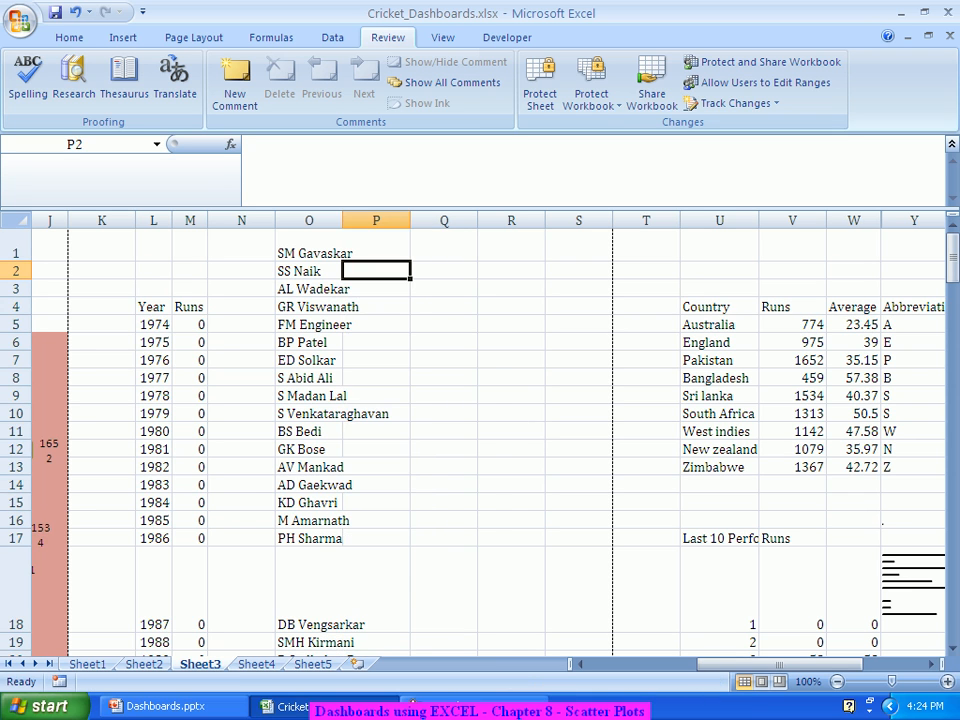
Step: Begin a =SUMIFS formula in cell P1 and open its Function Arguments dialog
{"action": "key", "text": "Up"}
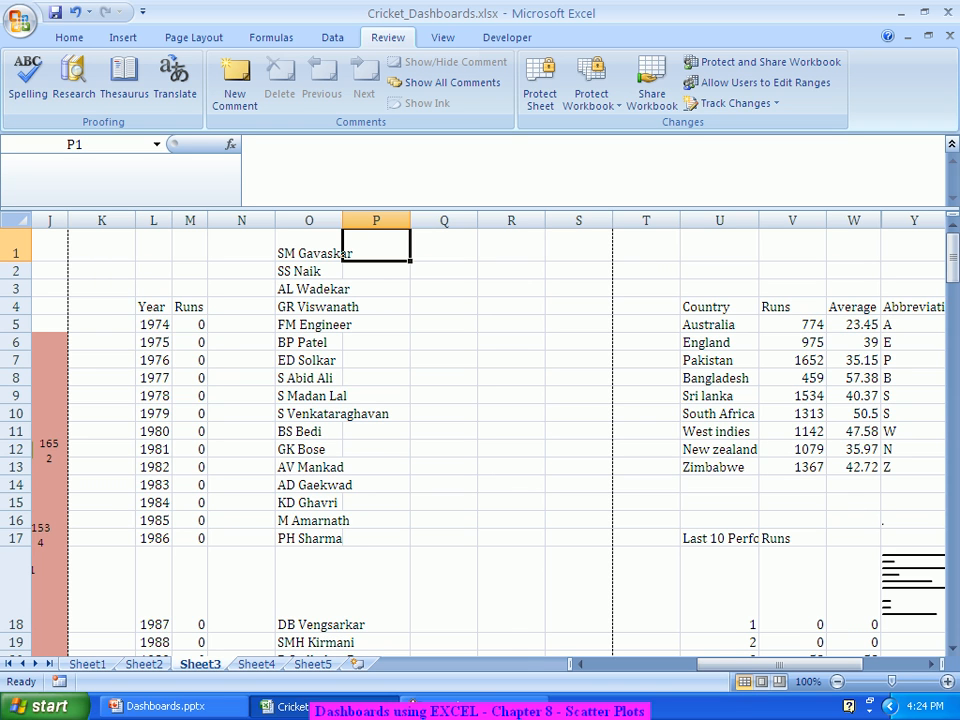
{"action": "type", "text": "="}
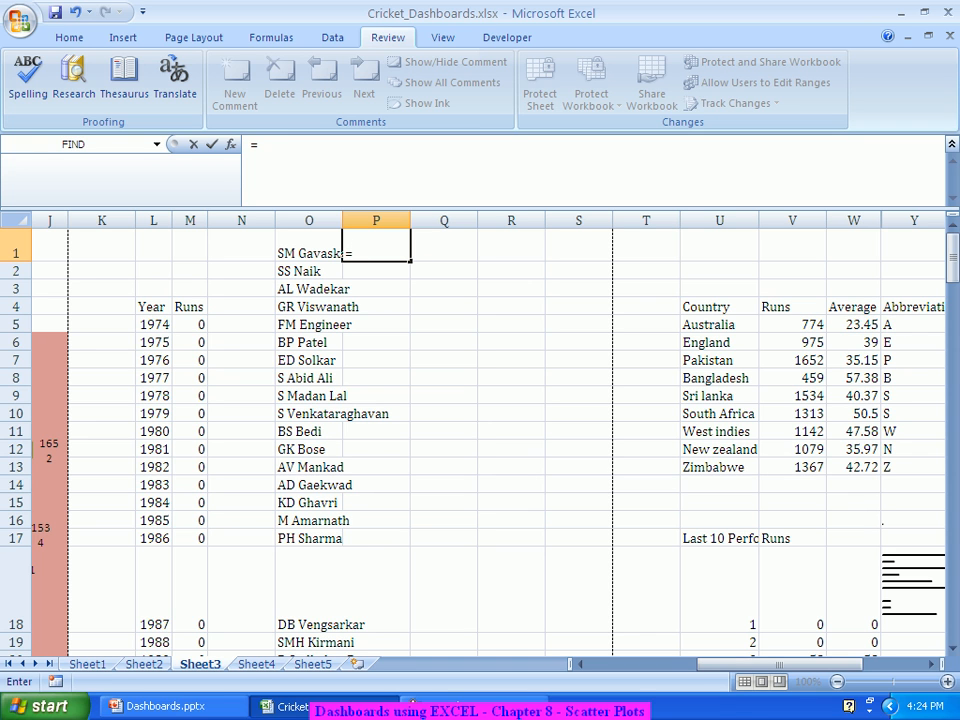
{"action": "type", "text": "Sumifs"}
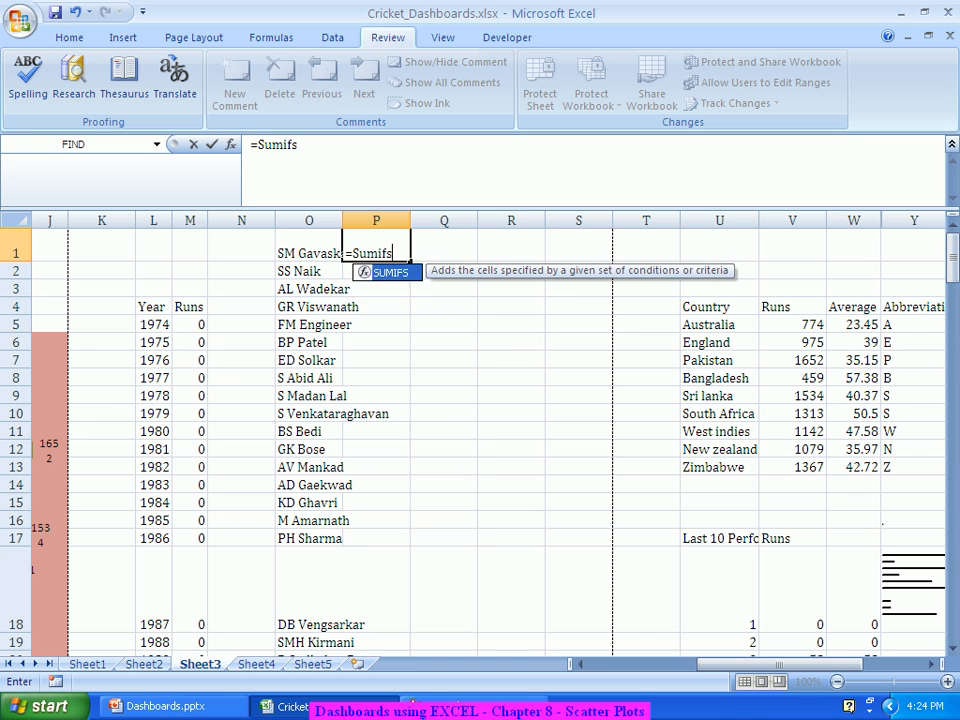
{"action": "key", "text": "Tab"}
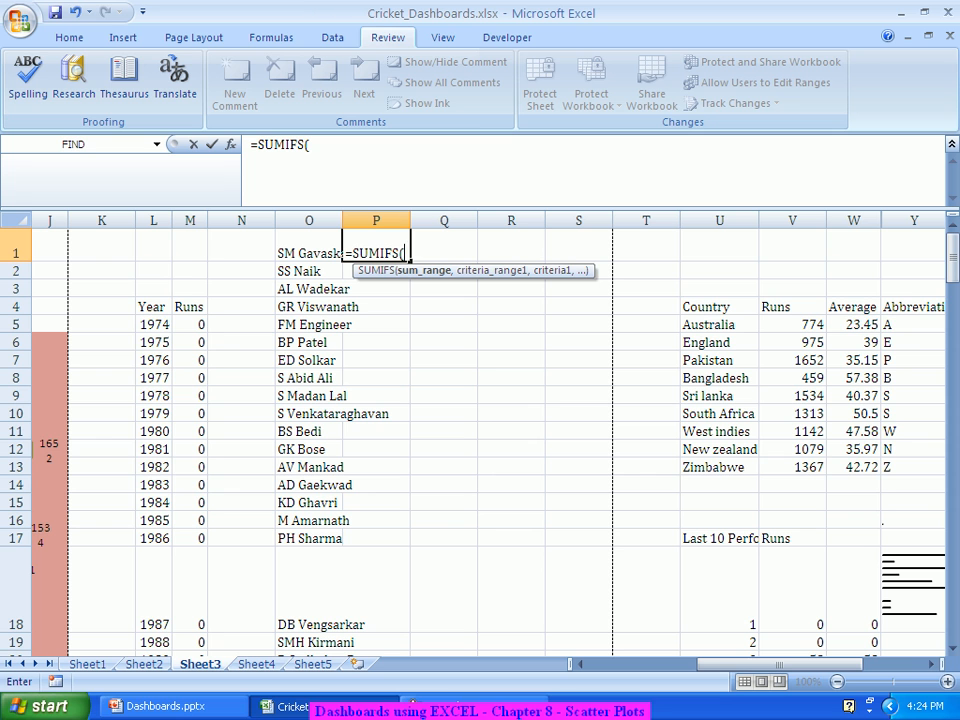
{"action": "left_click", "coordinate": [230, 144]}
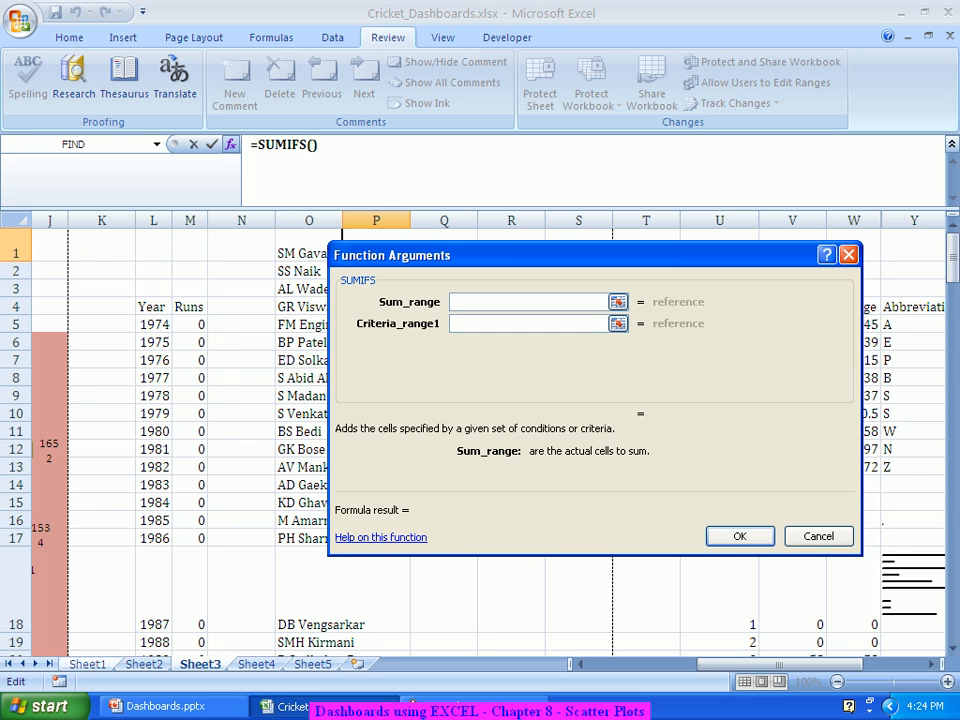
Step: Build =SUMIFS(Sheet1!B:B,Sheet1!A:A,O1) in P1 to total the first player's runs
{"action": "left_click", "coordinate": [87, 664]}
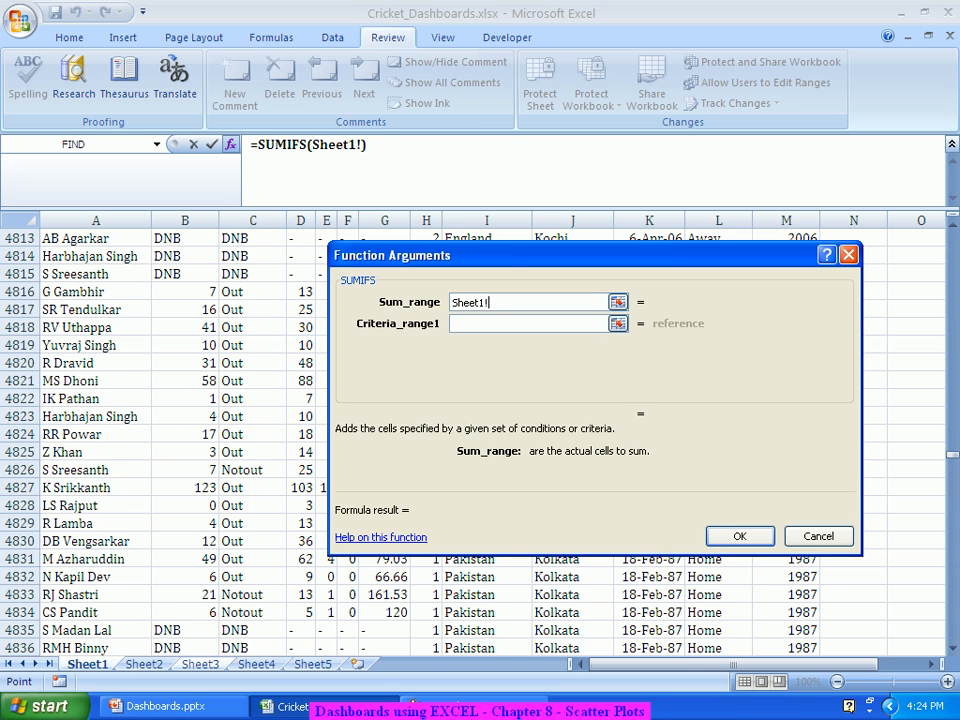
{"action": "left_click", "coordinate": [184, 220]}
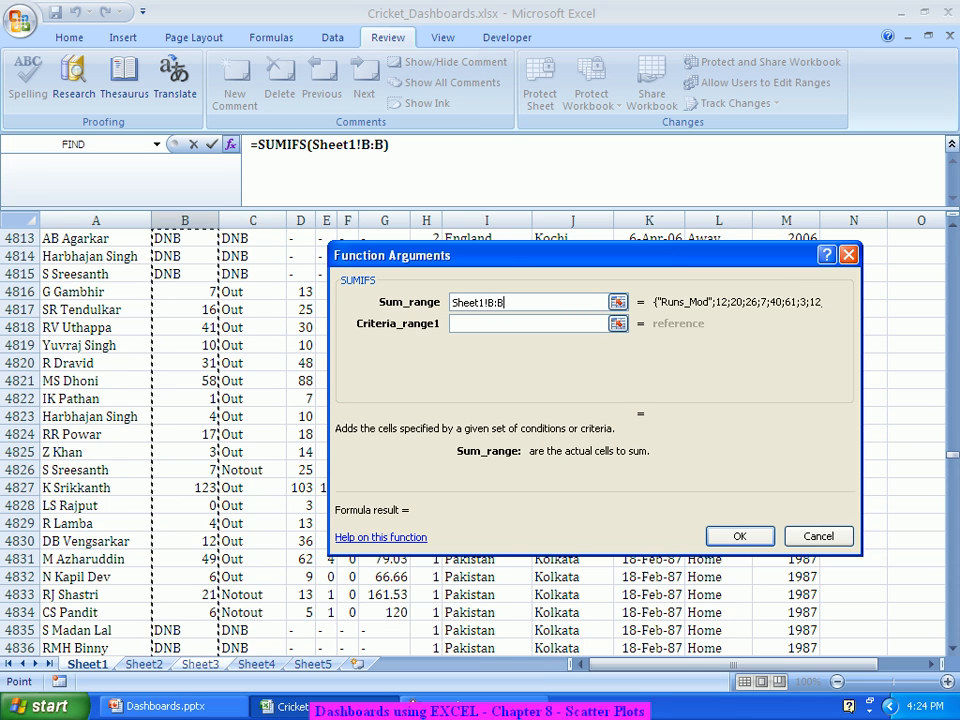
{"action": "key", "text": "Tab"}
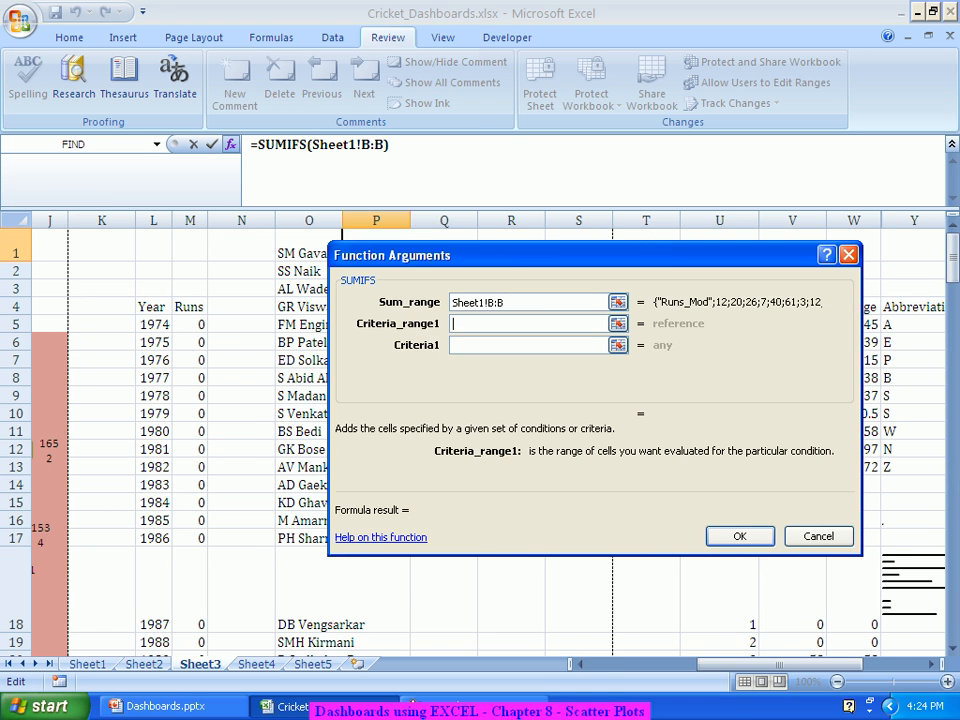
{"action": "left_click", "coordinate": [88, 664]}
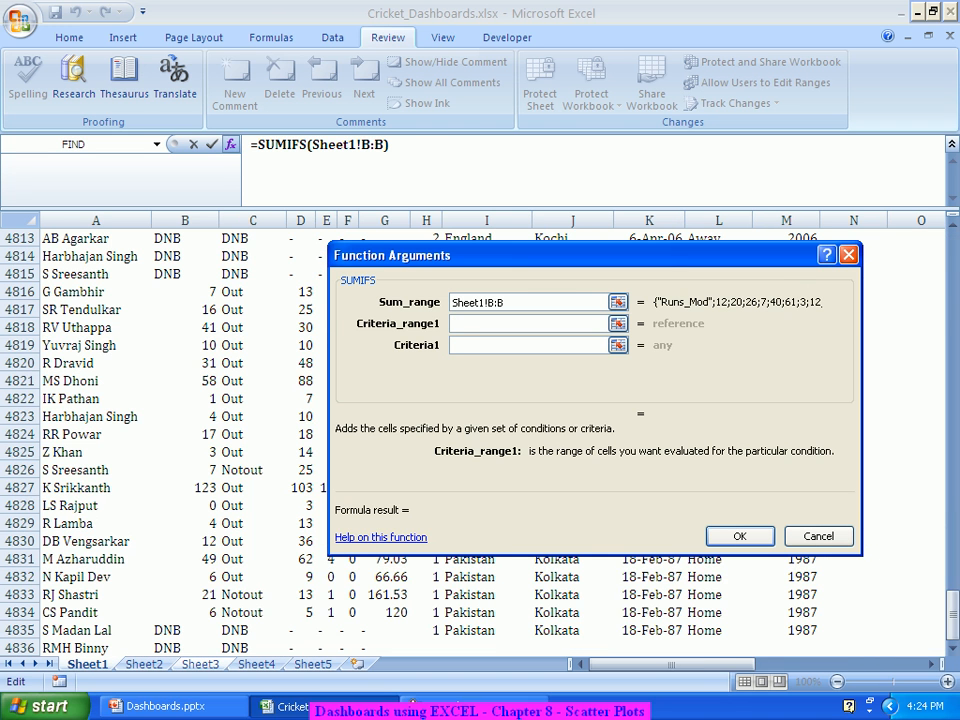
{"action": "left_click", "coordinate": [95, 220]}
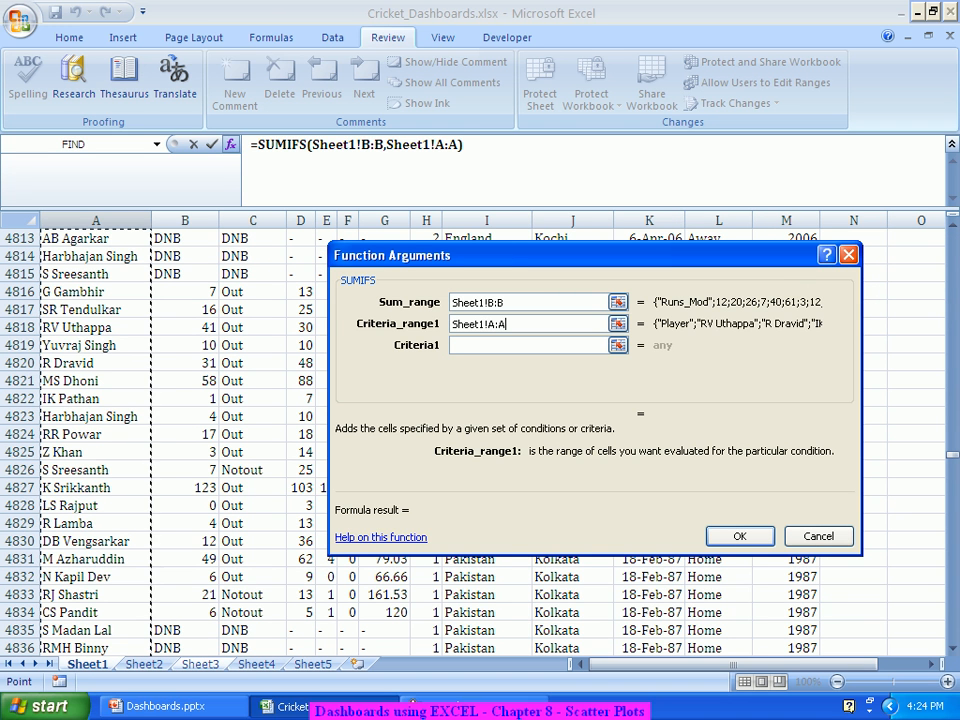
{"action": "key", "text": "Tab"}
{"action": "left_click", "coordinate": [200, 664]}
{"action": "left_click", "coordinate": [300, 253]}
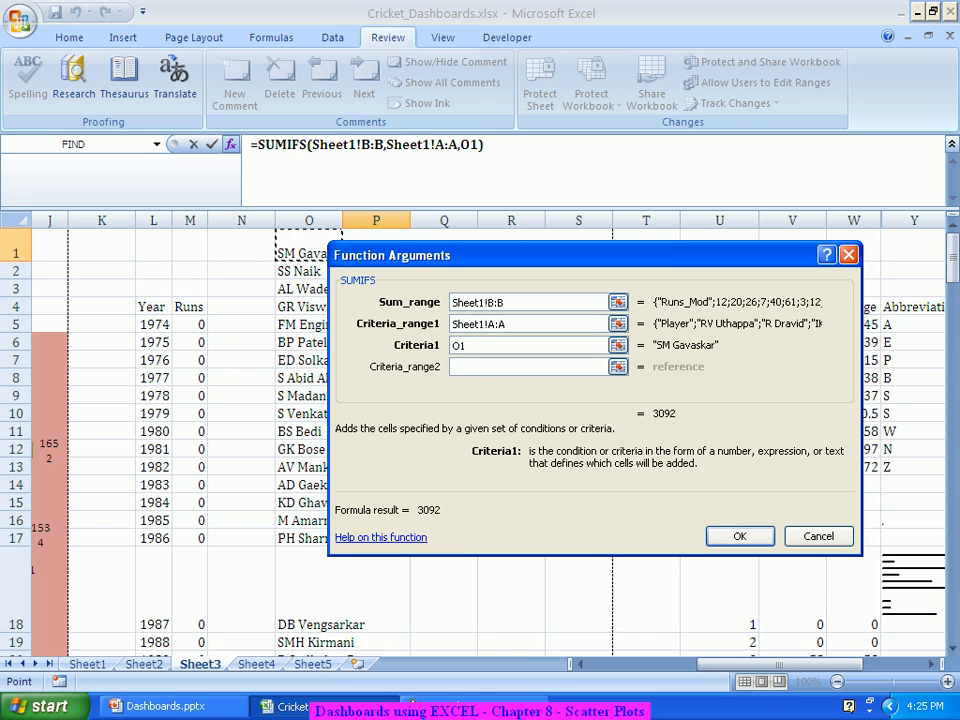
{"action": "key", "text": "Tab"}
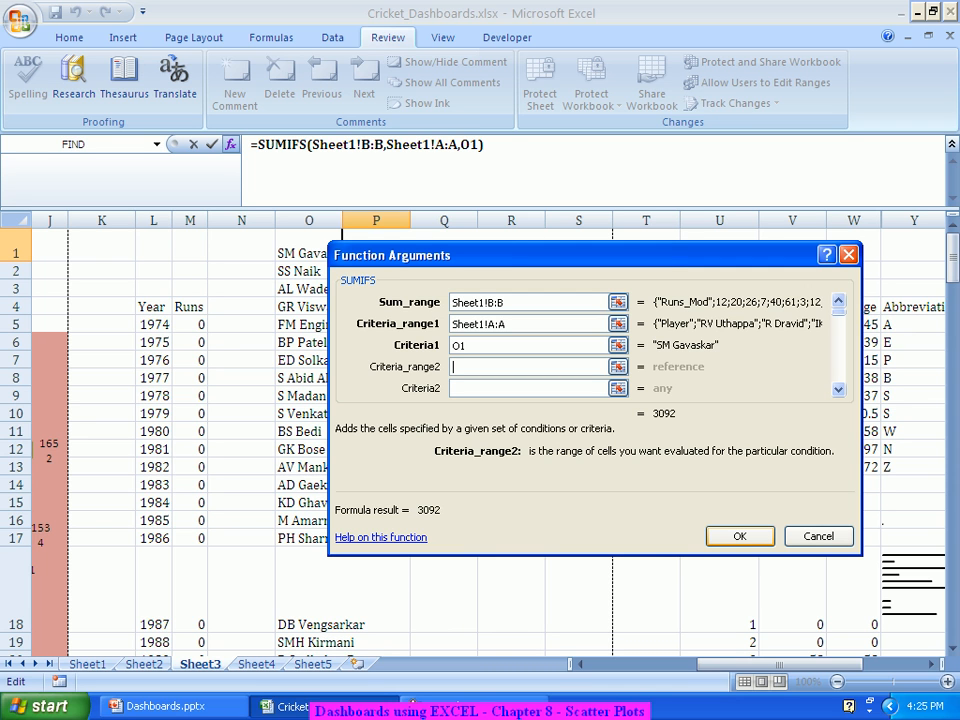
{"action": "key", "text": "Return"}
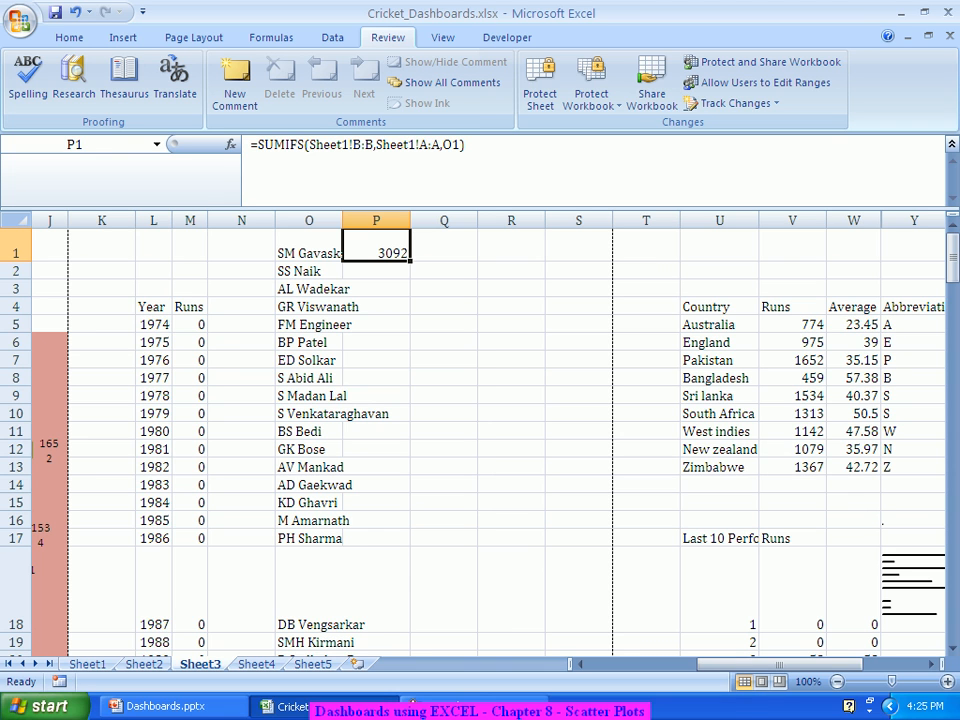
Step: Fill the SUMIFS formula down column P, giving 3092 for the first player
{"action": "double_click", "coordinate": [410, 261]}
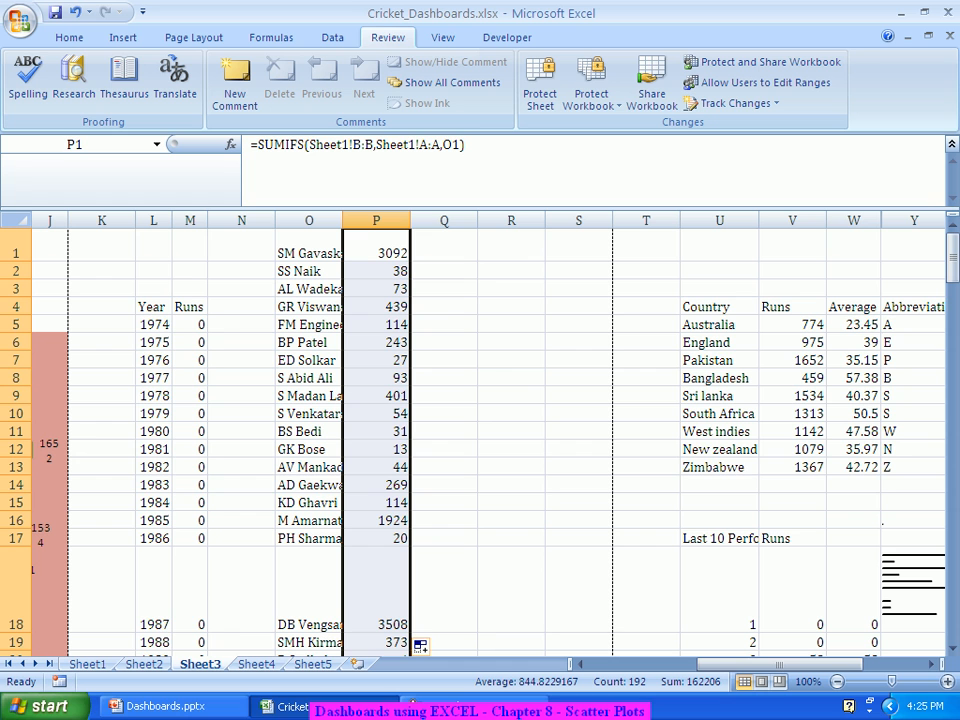
{"action": "scroll", "coordinate": [475, 440], "scroll_direction": "down", "scroll_amount": 3}
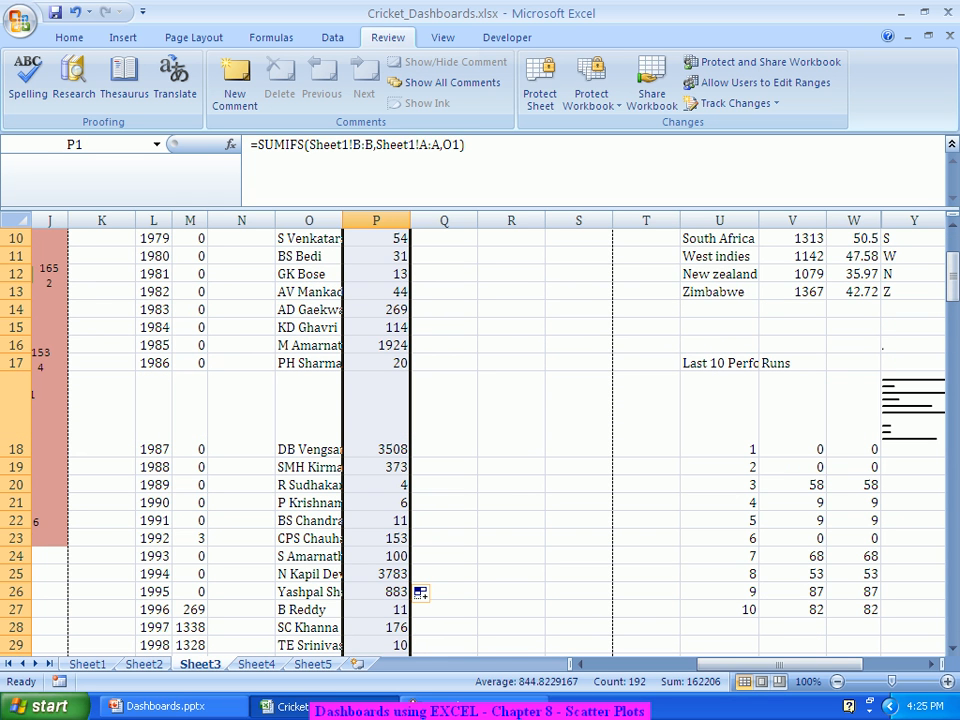
{"action": "scroll", "coordinate": [475, 440], "scroll_direction": "up", "scroll_amount": 3}
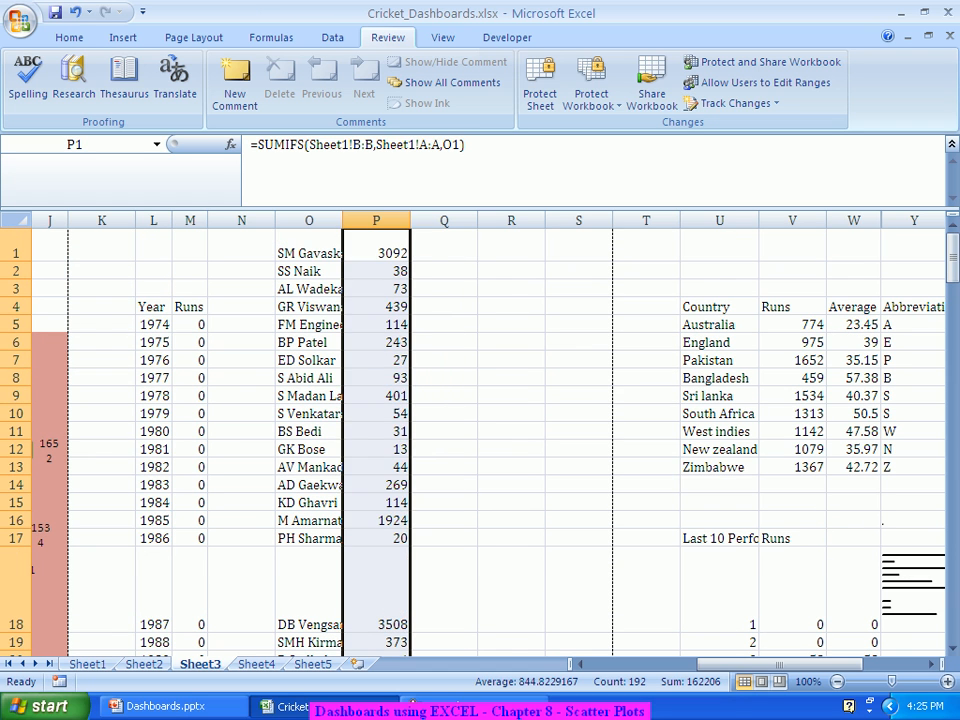
{"action": "left_click", "coordinate": [444, 246]}
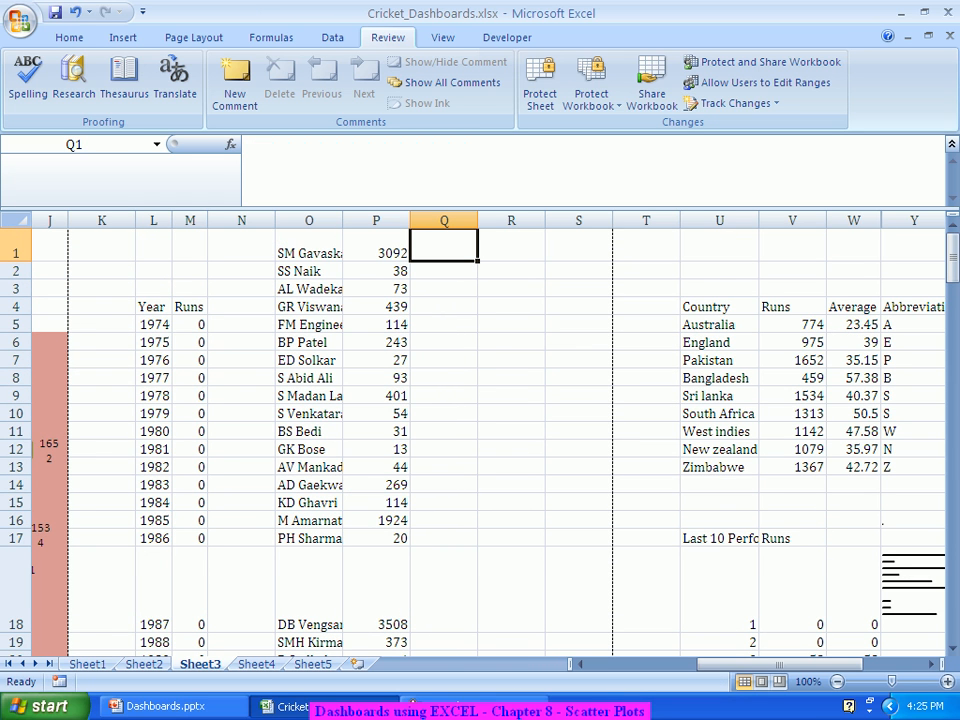
Step: Start a COUNTIFS in Q1 with Sheet1!A:A as range and O1 as first criterion
{"action": "type", "text": "=counti"}
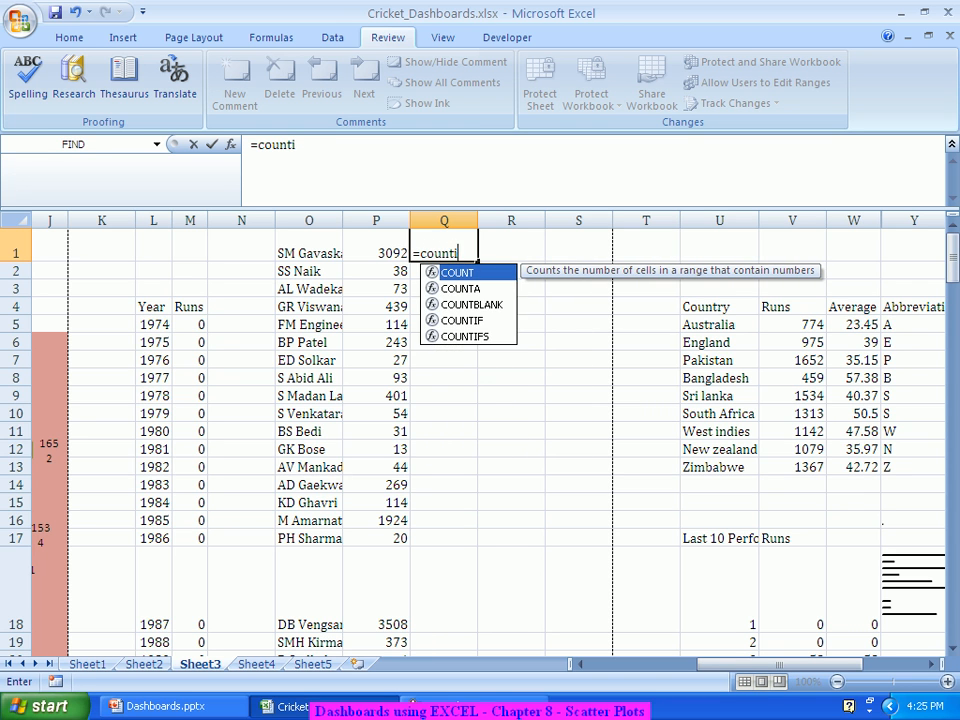
{"action": "type", "text": "fs"}
{"action": "key", "text": "Tab"}
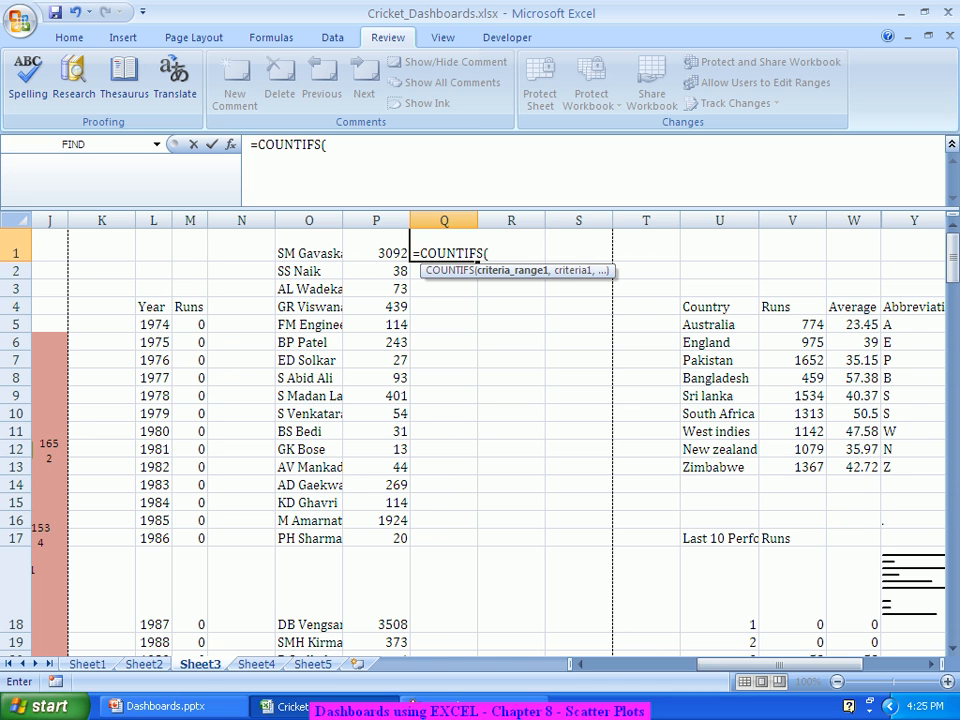
{"action": "left_click", "coordinate": [230, 144]}
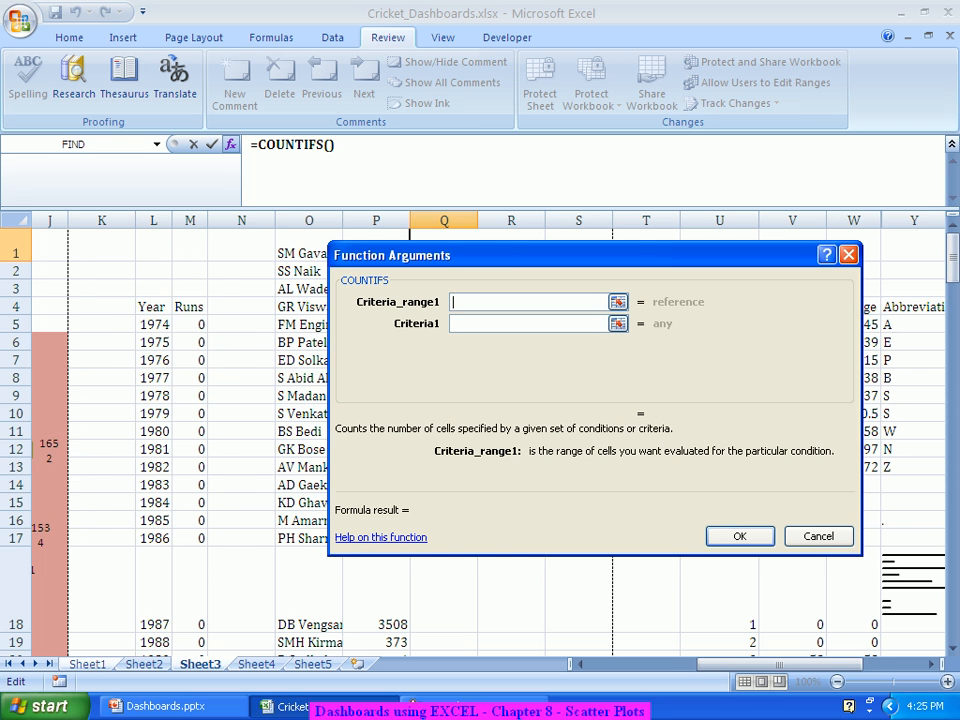
{"action": "left_click", "coordinate": [87, 664]}
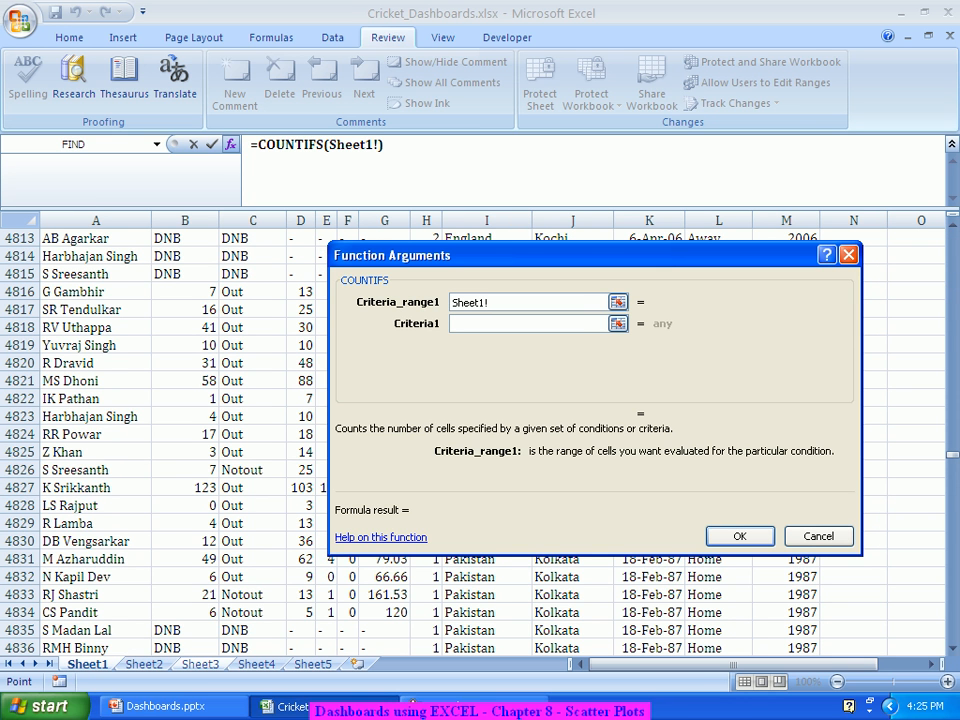
{"action": "type", "text": "A:A"}
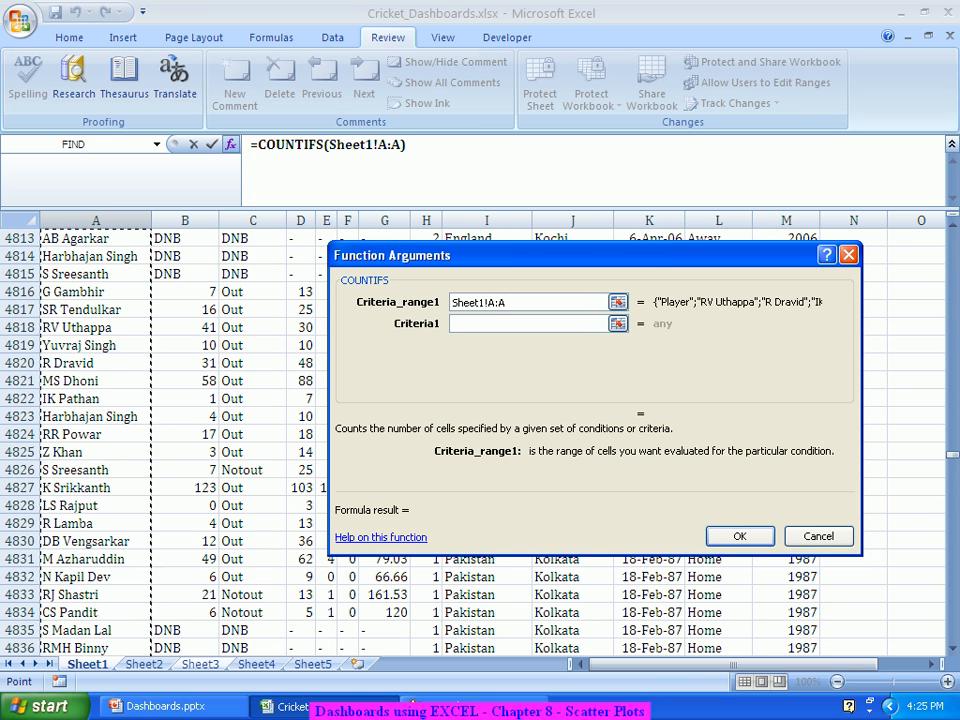
{"action": "left_click", "coordinate": [528, 324]}
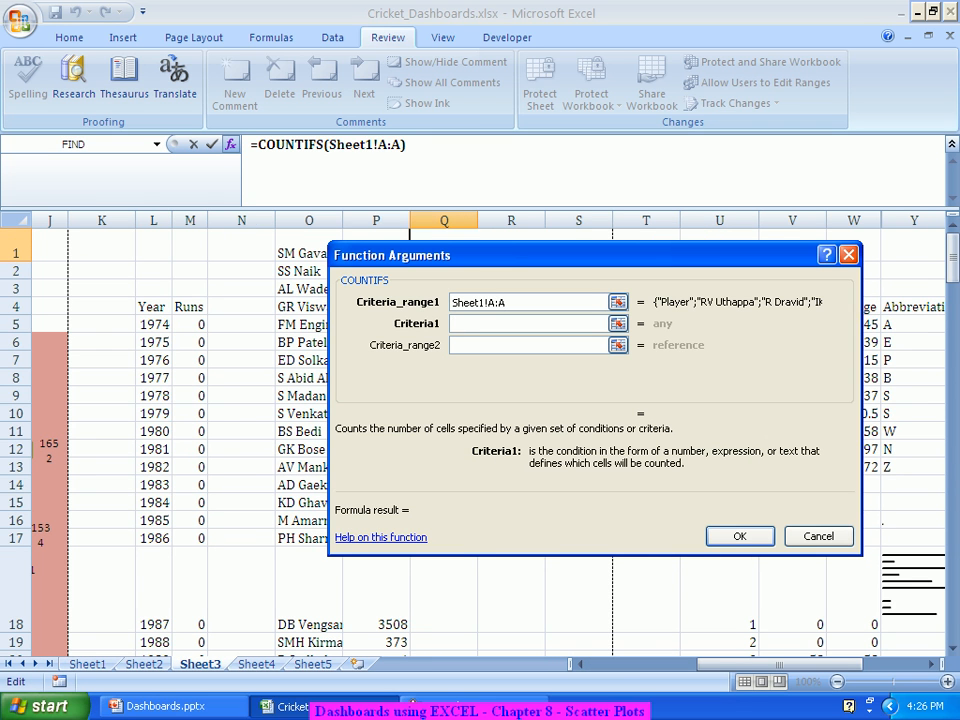
{"action": "type", "text": "O1"}
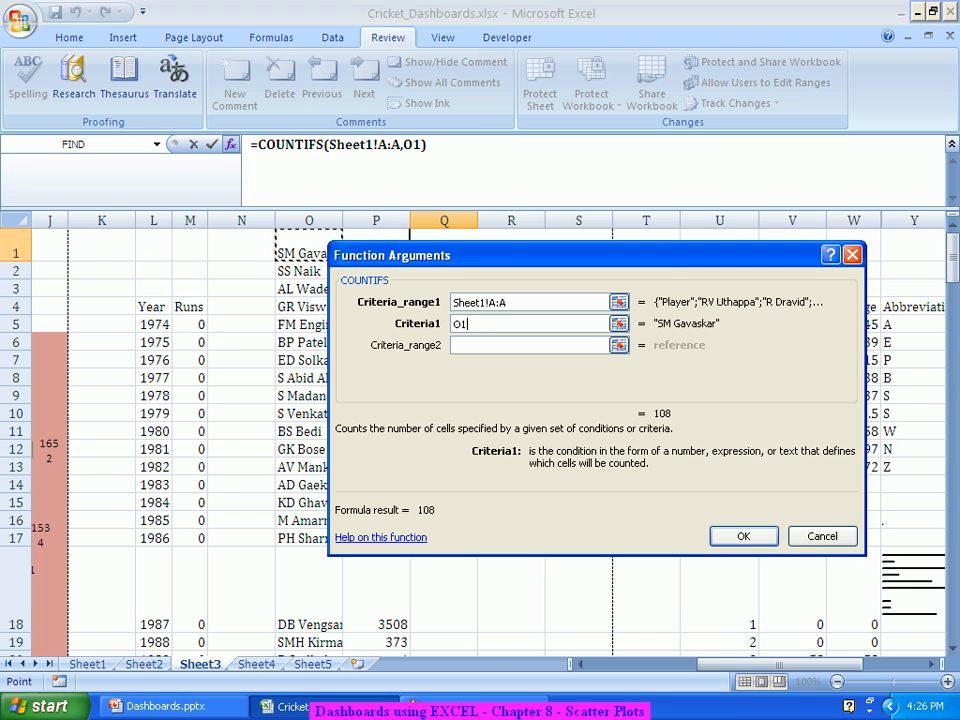
{"action": "key", "text": "Tab"}
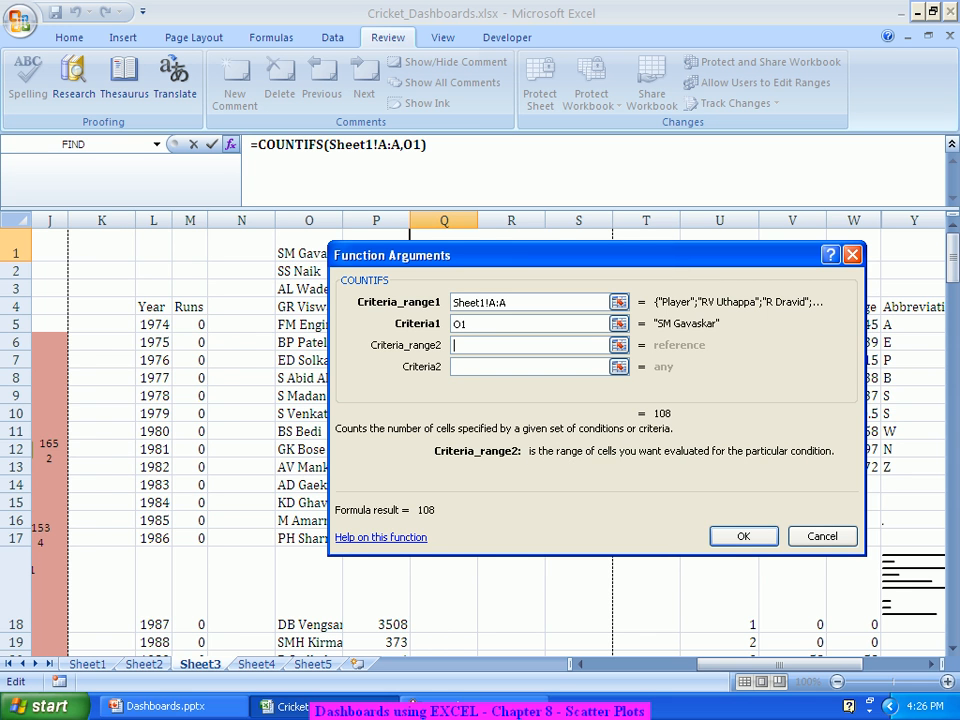
Step: Add criteria Sheet1!B:B "<>DNB" and Sheet1!C:C "Out" and confirm the COUNTIFS formula
{"action": "left_click", "coordinate": [88, 664]}
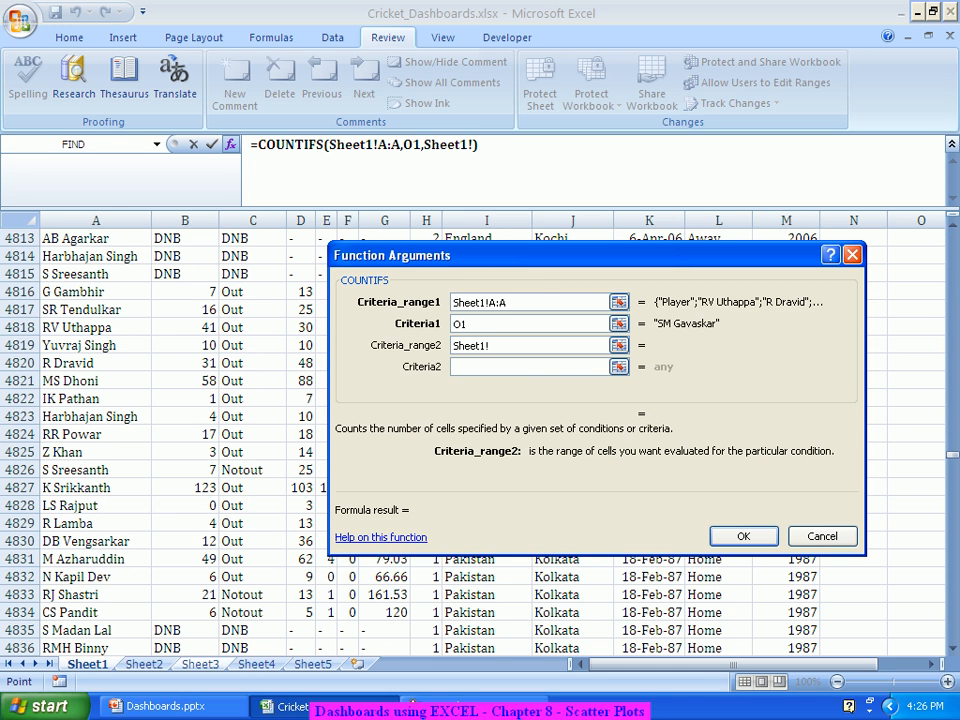
{"action": "left_click", "coordinate": [185, 220]}
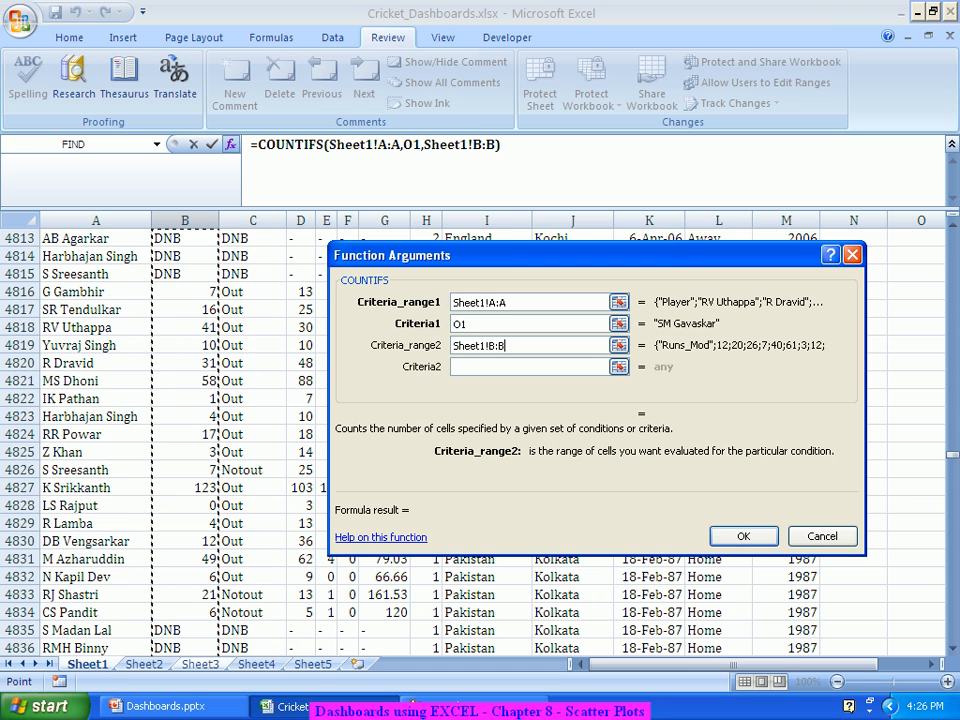
{"action": "key", "text": "Tab"}
{"action": "type", "text": "<>"}
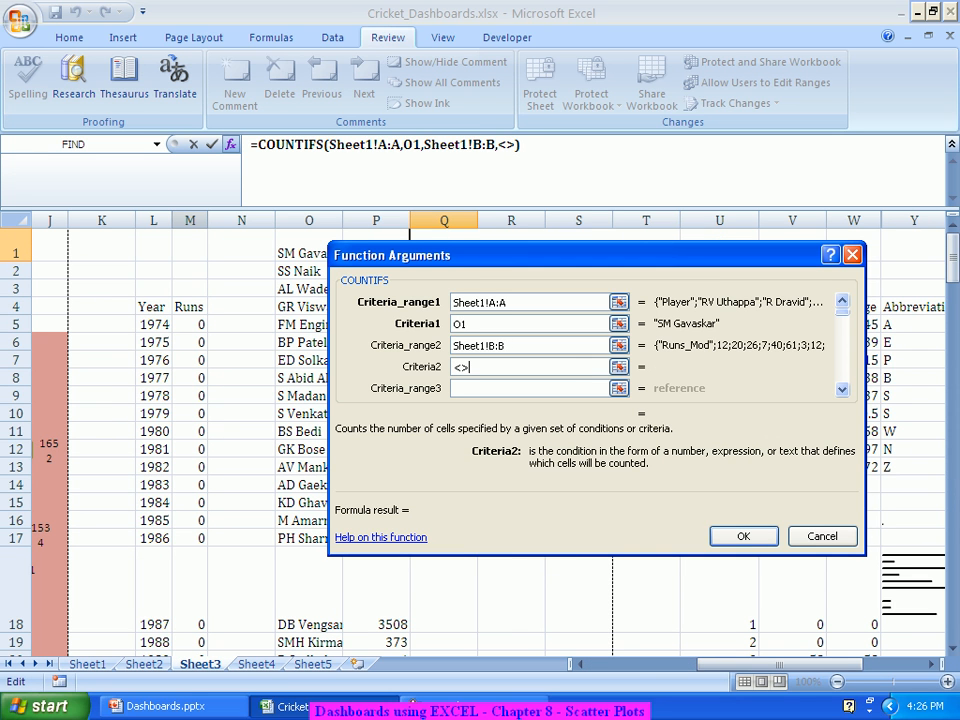
{"action": "type", "text": "DNB"}
{"action": "key", "text": "Tab"}
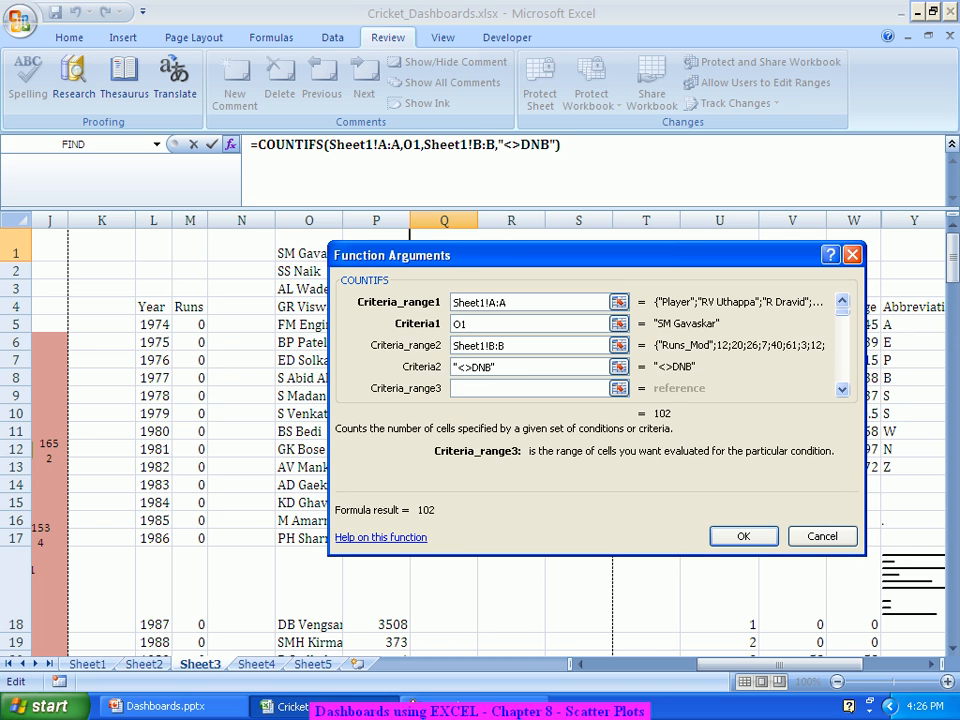
{"action": "left_click", "coordinate": [87, 664]}
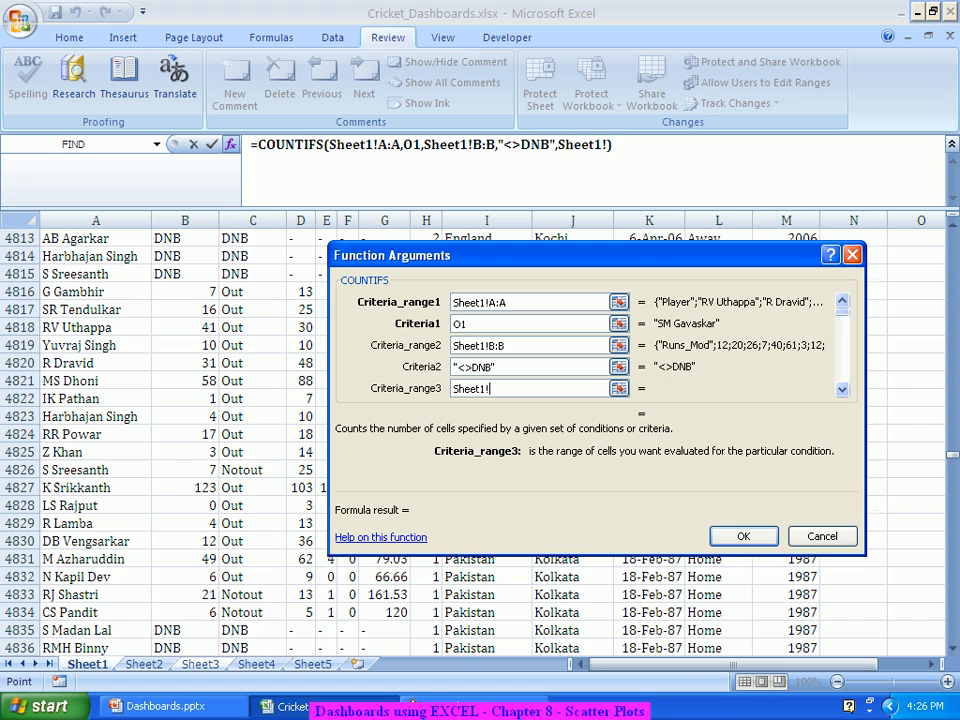
{"action": "left_click", "coordinate": [252, 220]}
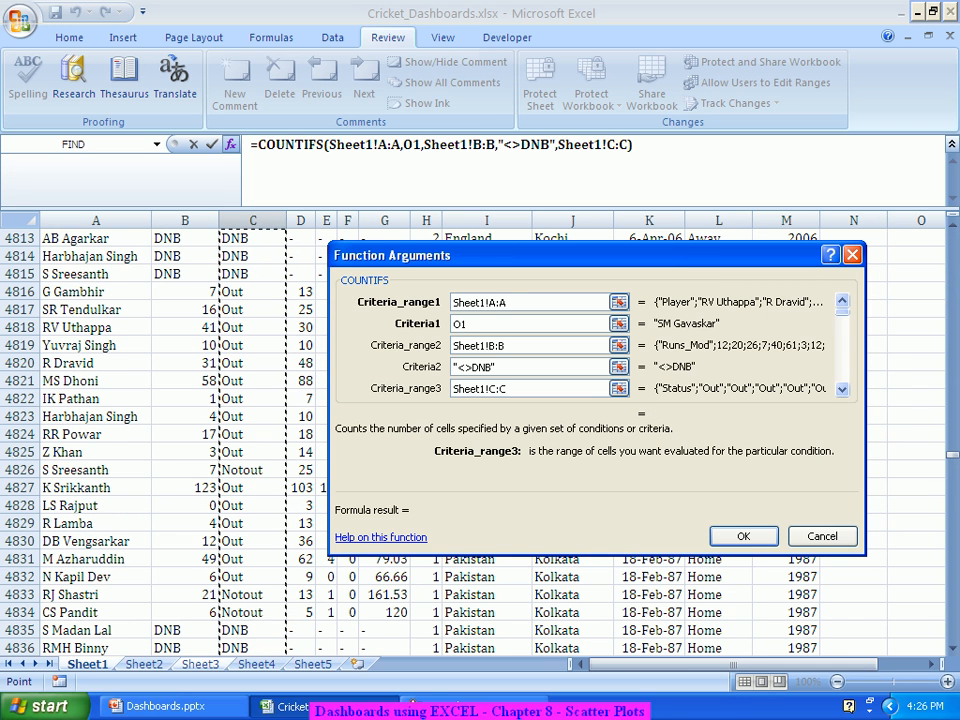
{"action": "key", "text": "Tab"}
{"action": "type", "text": "Out"}
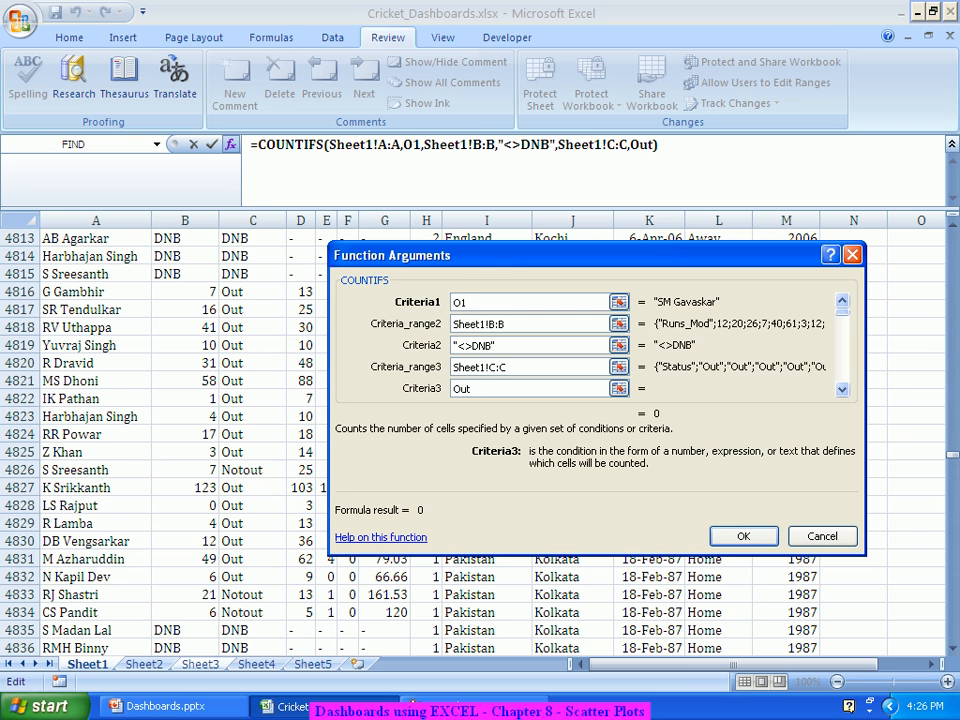
{"action": "left_click", "coordinate": [743, 537]}
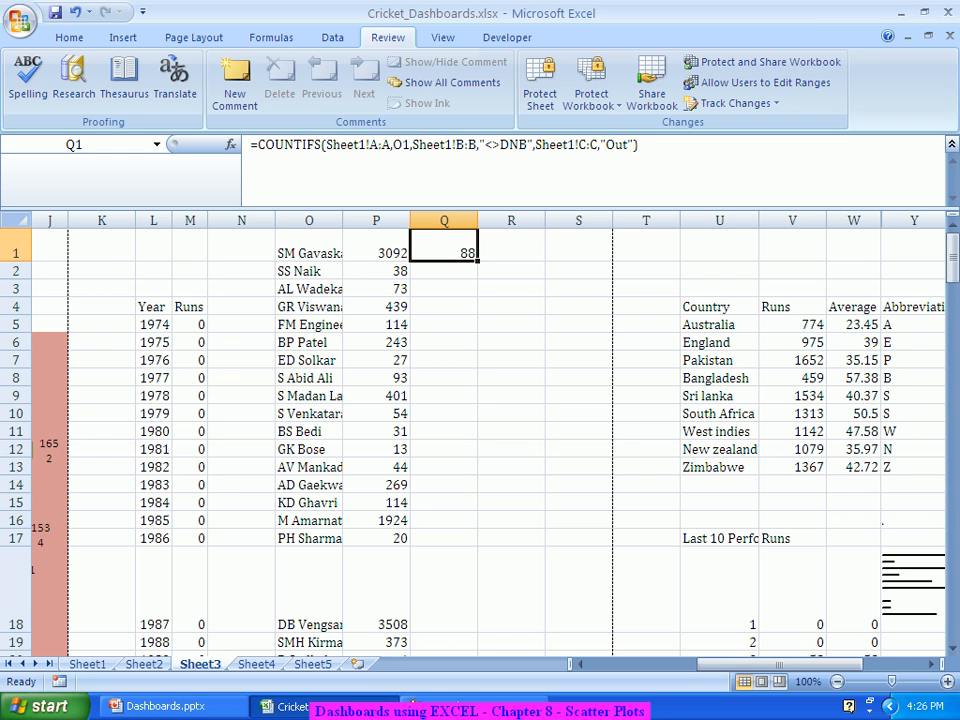
Step: Fill the COUNTIFS formula down column Q, giving 88 for the first player
{"action": "key", "text": "ctrl+space"}
{"action": "key", "text": "ctrl+d"}
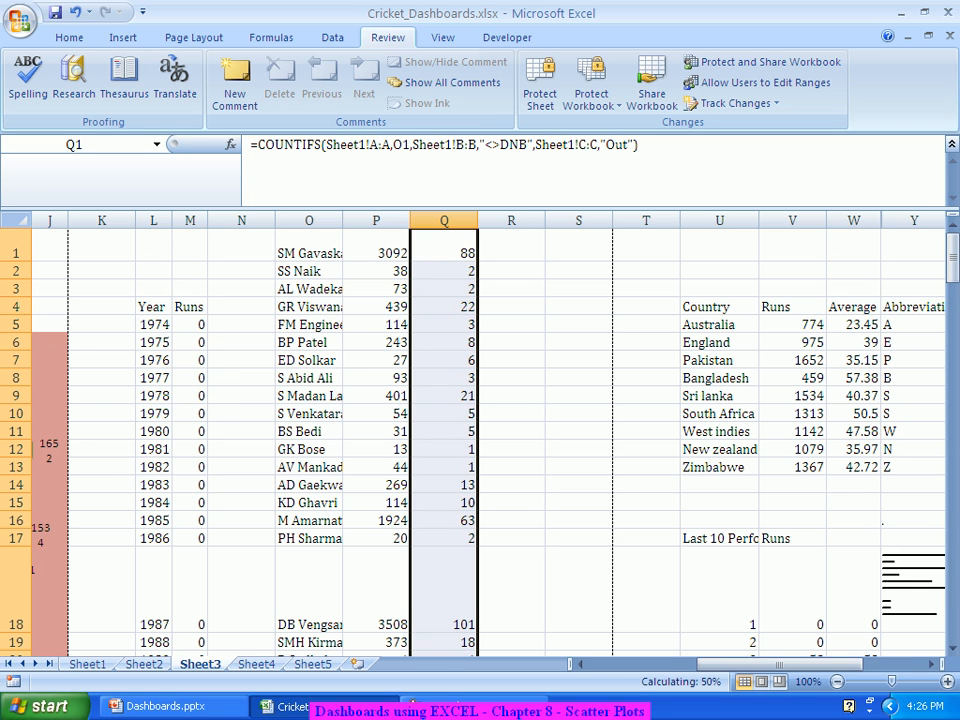
{"action": "key", "text": "Right"}
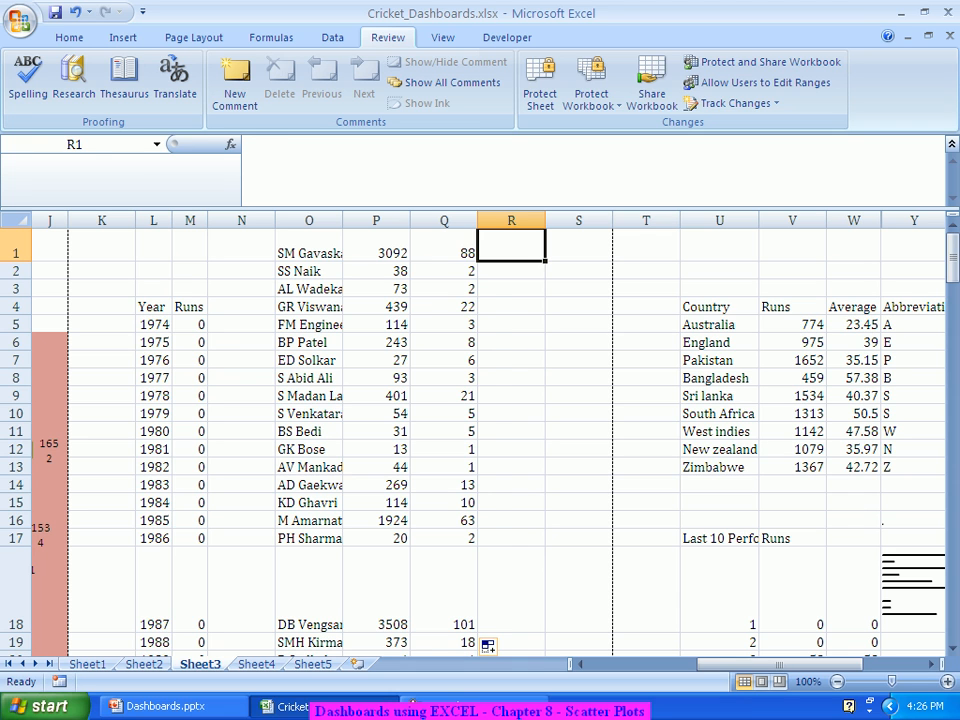
Step: Enter =P1/Q1 in R1 and fill it down column R, giving 35.13636 first
{"action": "type", "text": "="}
{"action": "key", "text": "Left"}
{"action": "key", "text": "Left"}
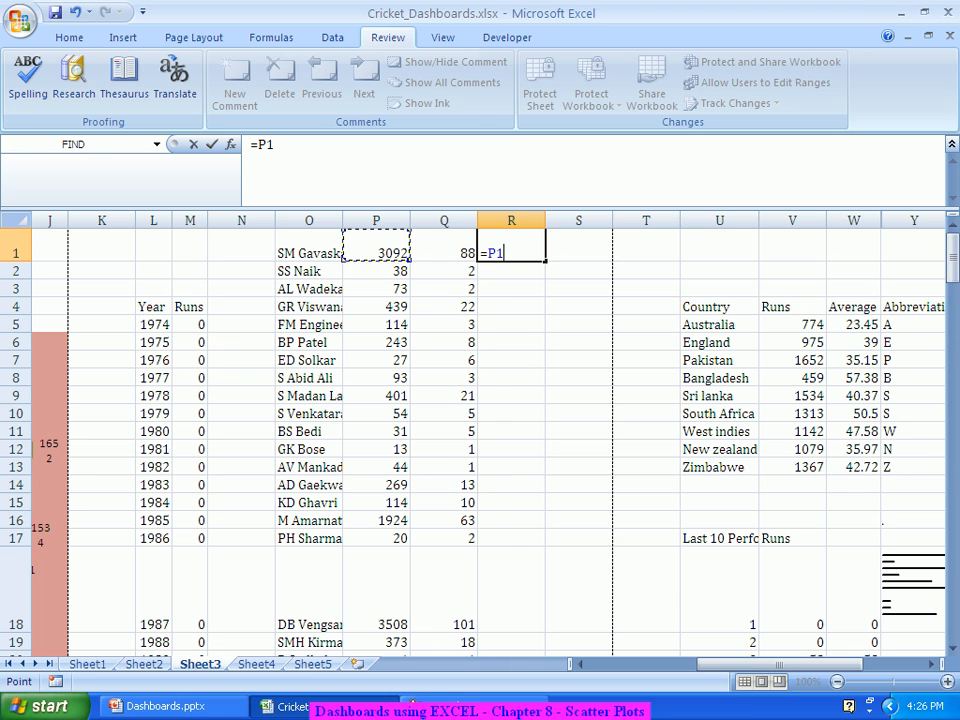
{"action": "type", "text": "/"}
{"action": "key", "text": "Left"}
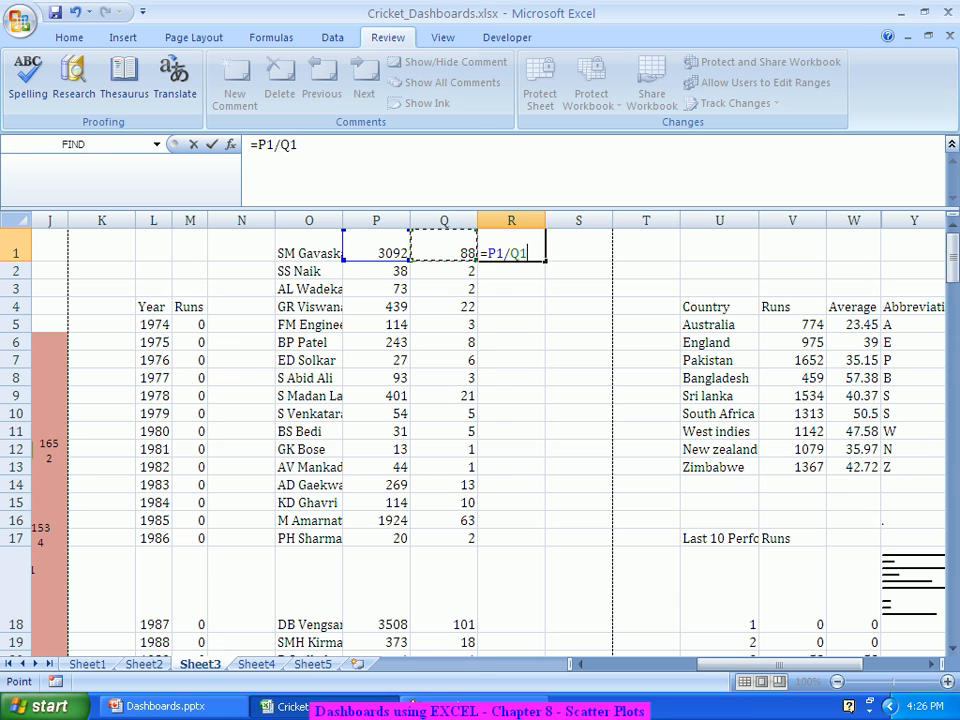
{"action": "key", "text": "Return"}
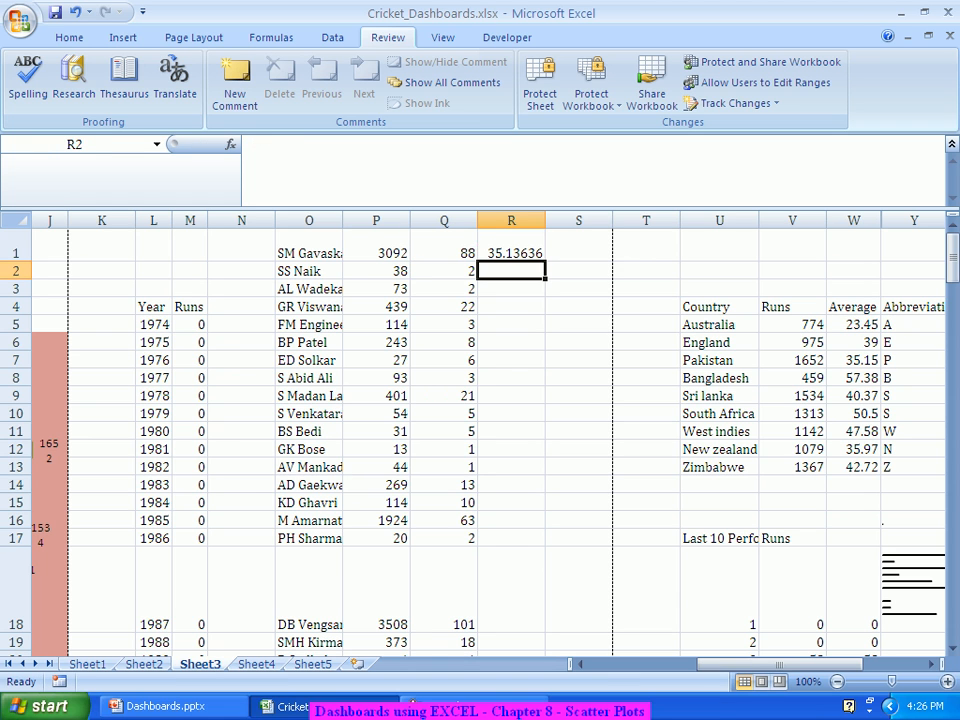
{"action": "key", "text": "Up"}
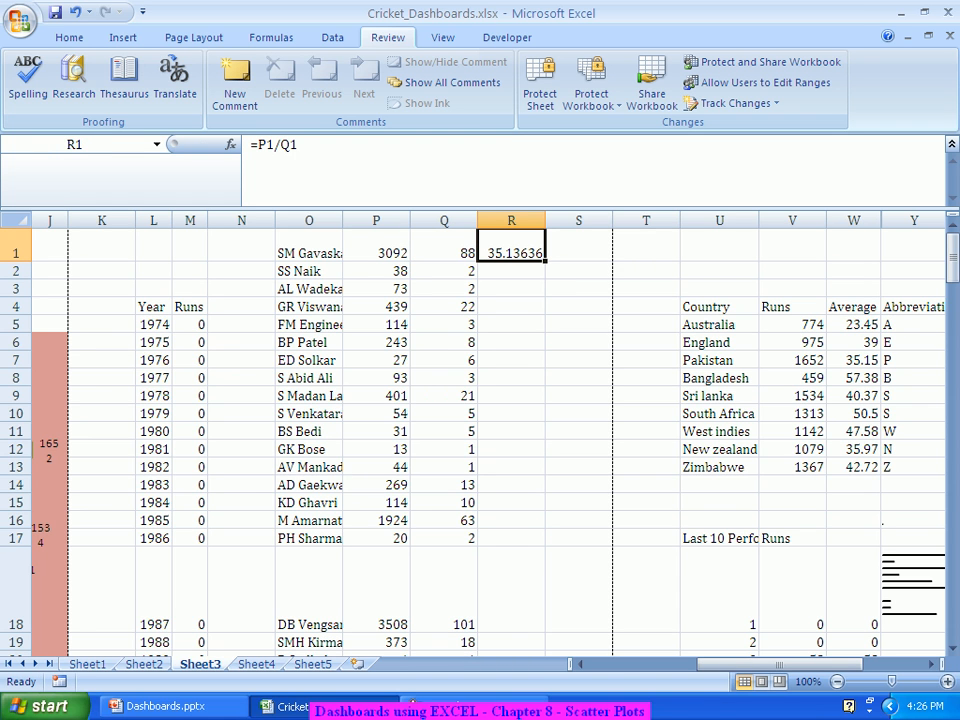
{"action": "double_click", "coordinate": [546, 261]}
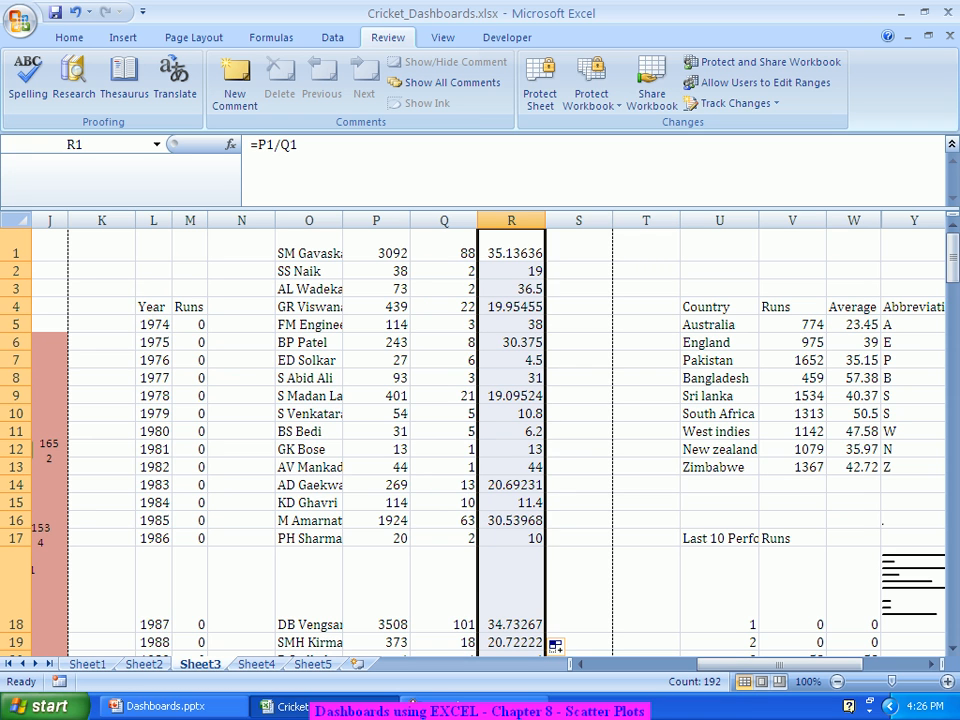
{"action": "left_click", "coordinate": [578, 246]}
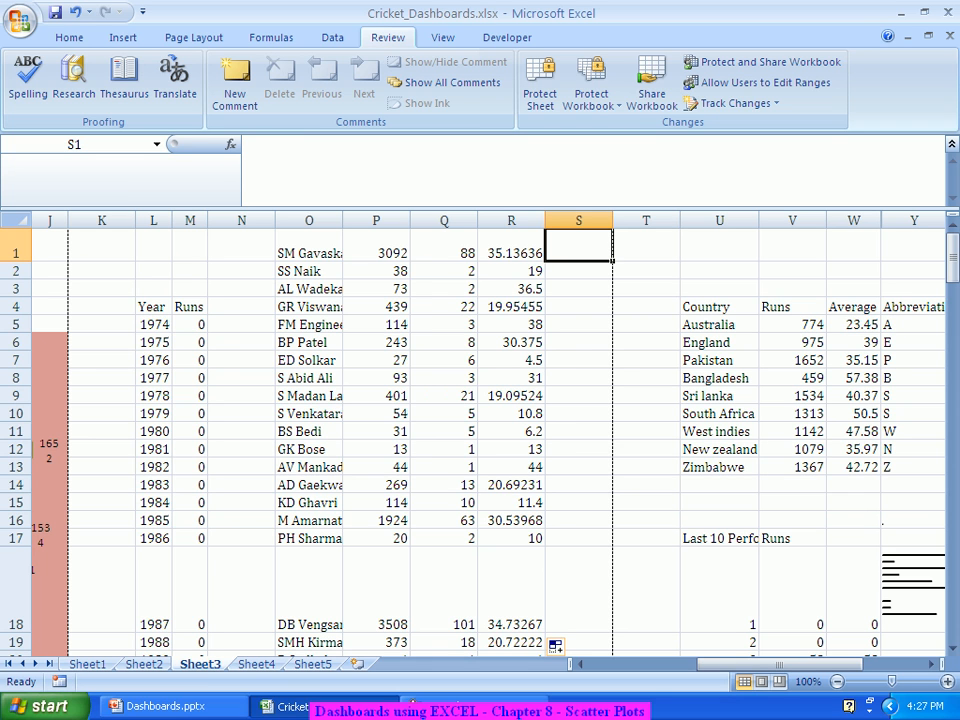
Step: Start a SUMIF in S1 with Sheet1!A:A as range and O1 as criteria
{"action": "type", "text": "=sumif"}
{"action": "key", "text": "Tab"}
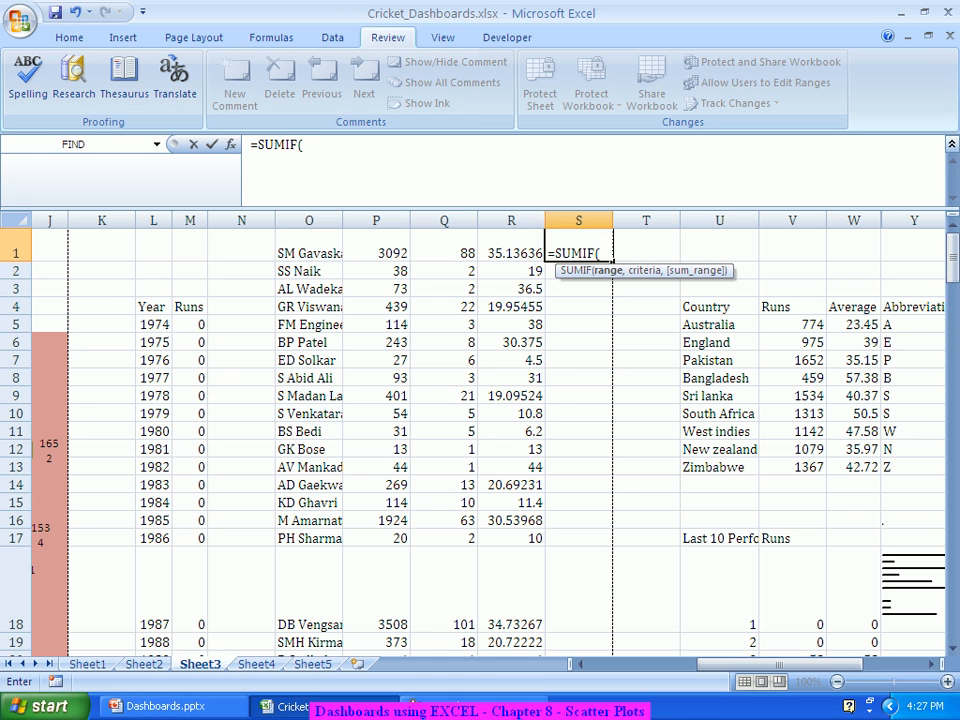
{"action": "left_click", "coordinate": [230, 144]}
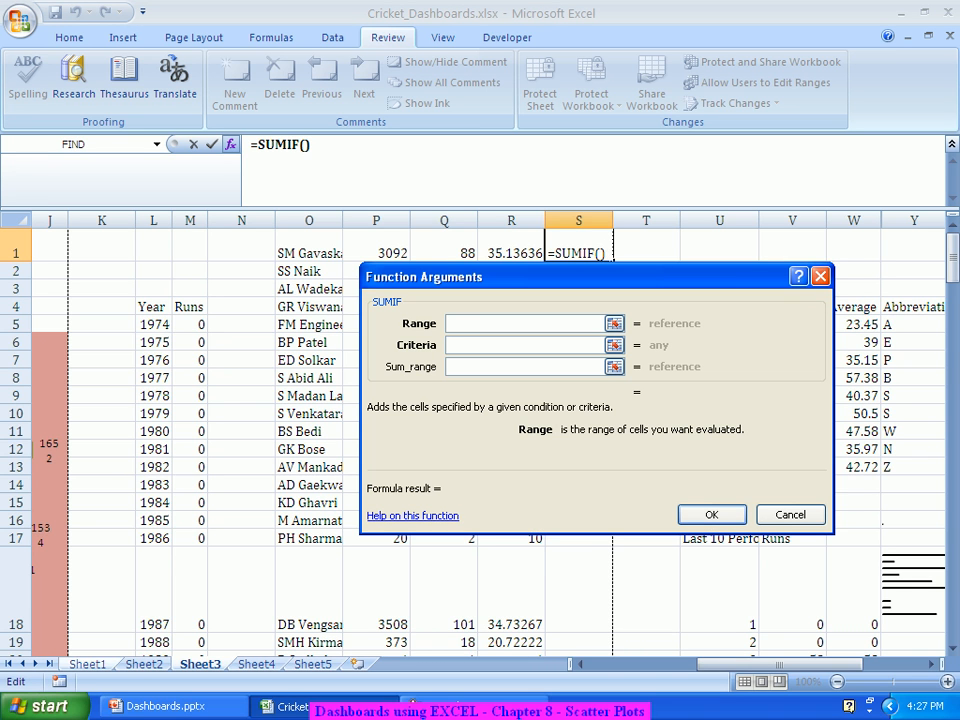
{"action": "left_click", "coordinate": [88, 664]}
{"action": "left_click", "coordinate": [95, 220]}
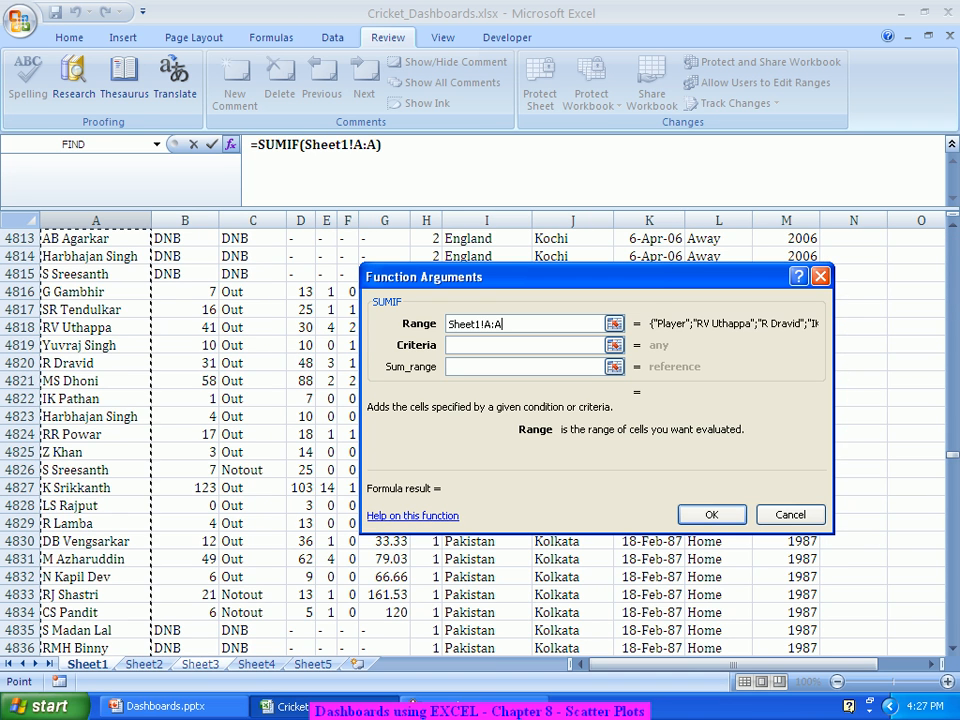
{"action": "key", "text": "Tab"}
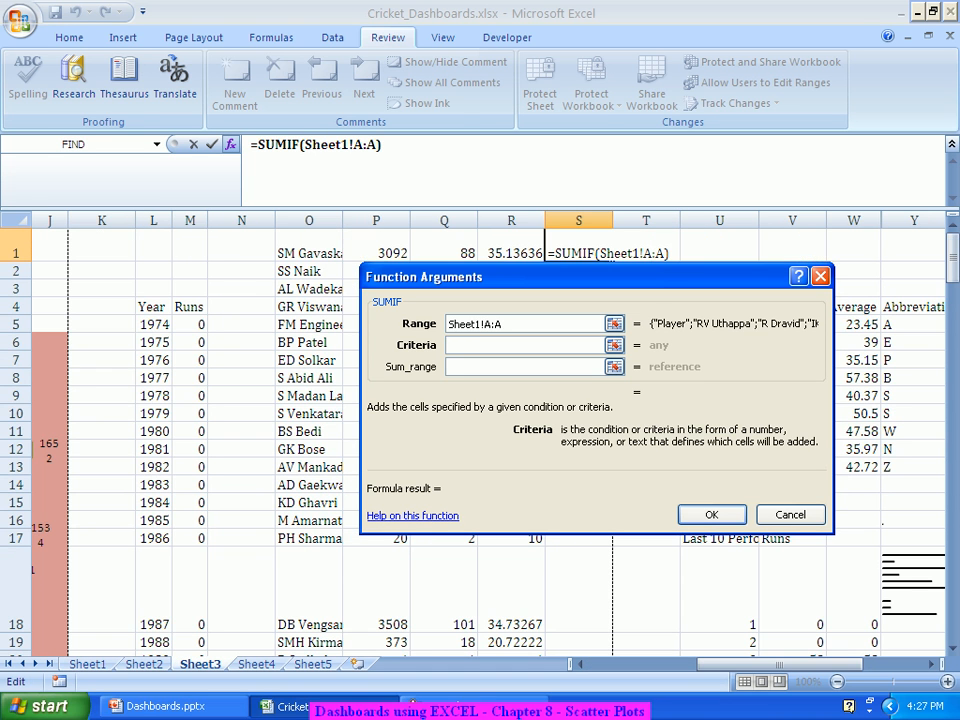
{"action": "left_click", "coordinate": [309, 252]}
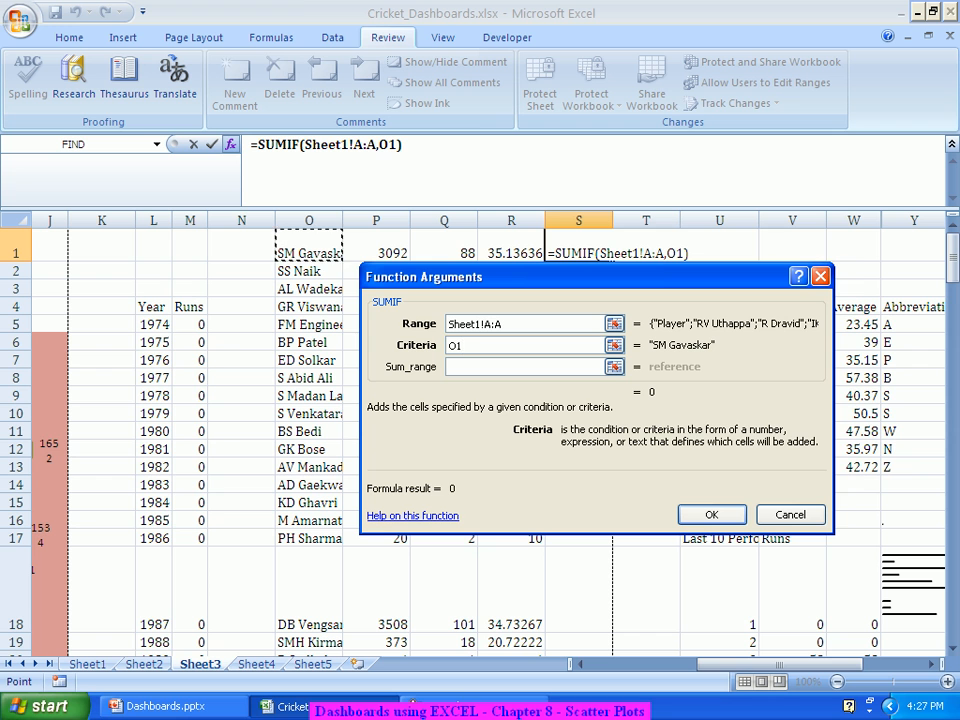
{"action": "key", "text": "Tab"}
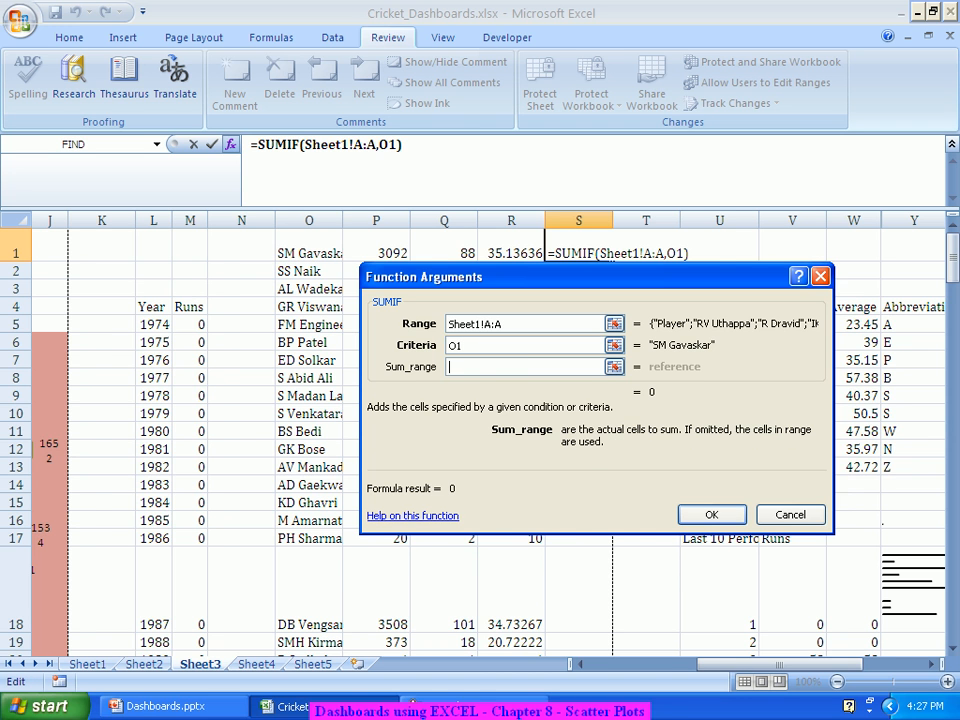
Step: Set Sheet1!D:D as the sum range, confirm, and fill the SUMIF down column S
{"action": "left_click", "coordinate": [88, 664]}
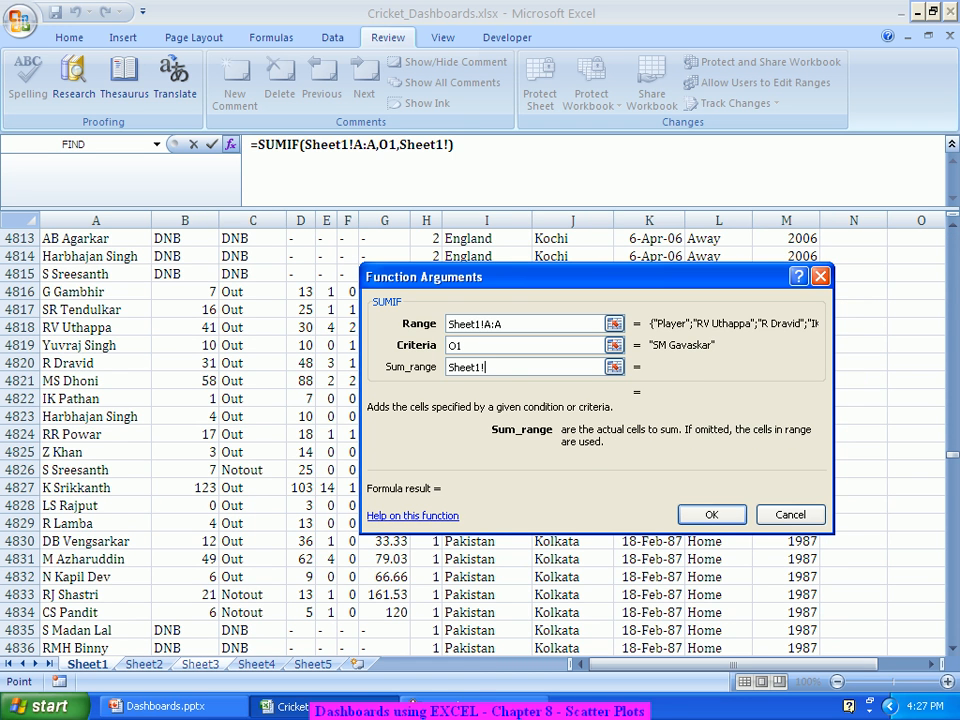
{"action": "scroll", "coordinate": [300, 450], "scroll_direction": "up", "scroll_amount": 16}
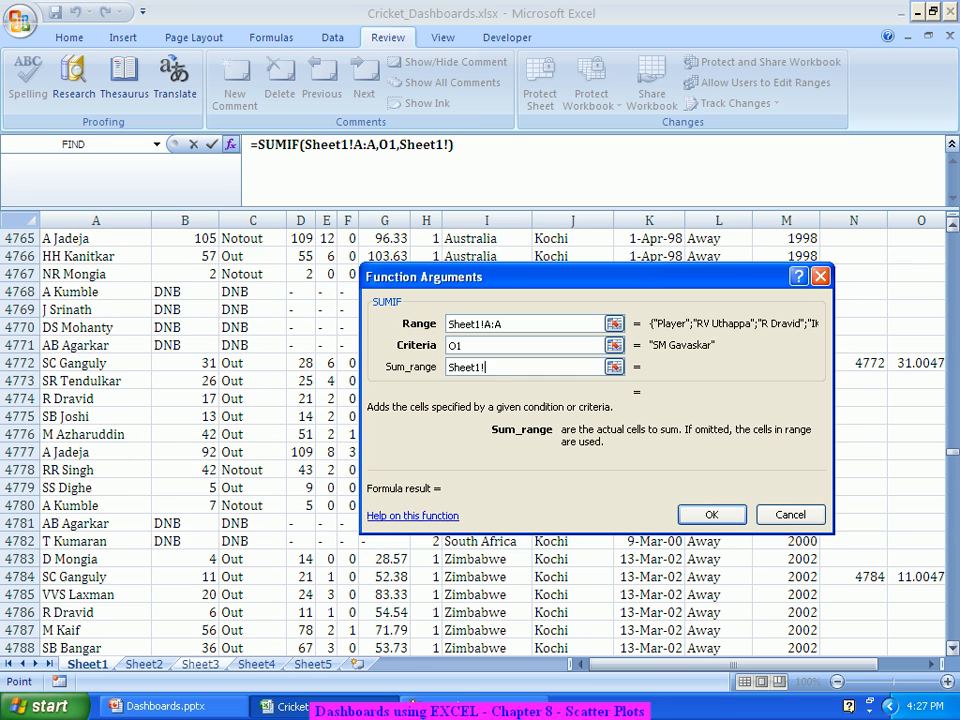
{"action": "left_click_drag", "start_coordinate": [952, 452], "coordinate": [952, 237]}
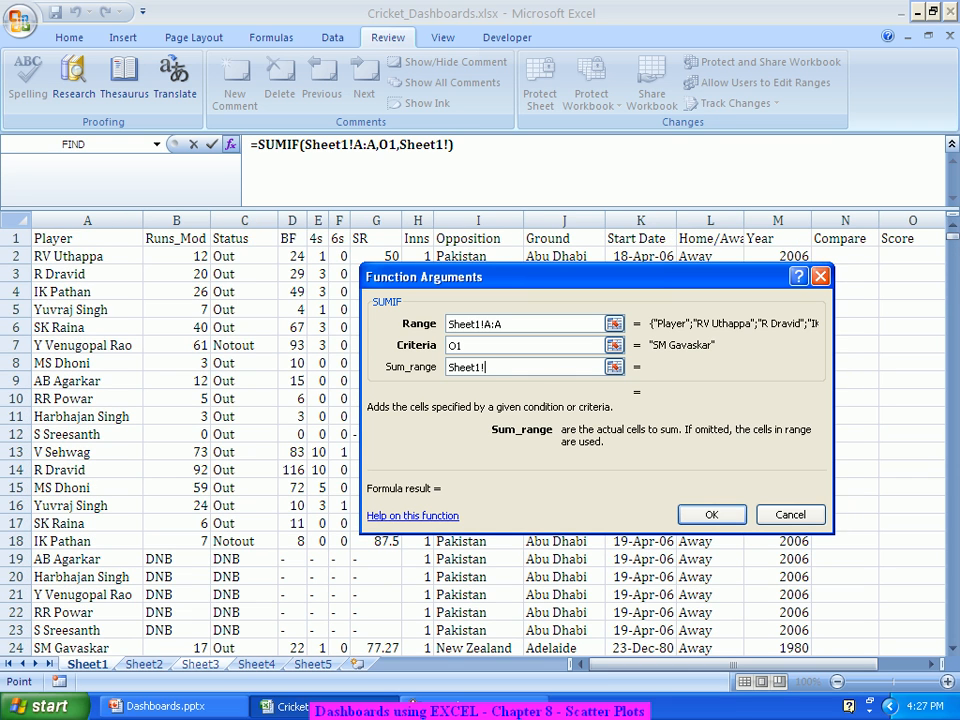
{"action": "left_click", "coordinate": [291, 220]}
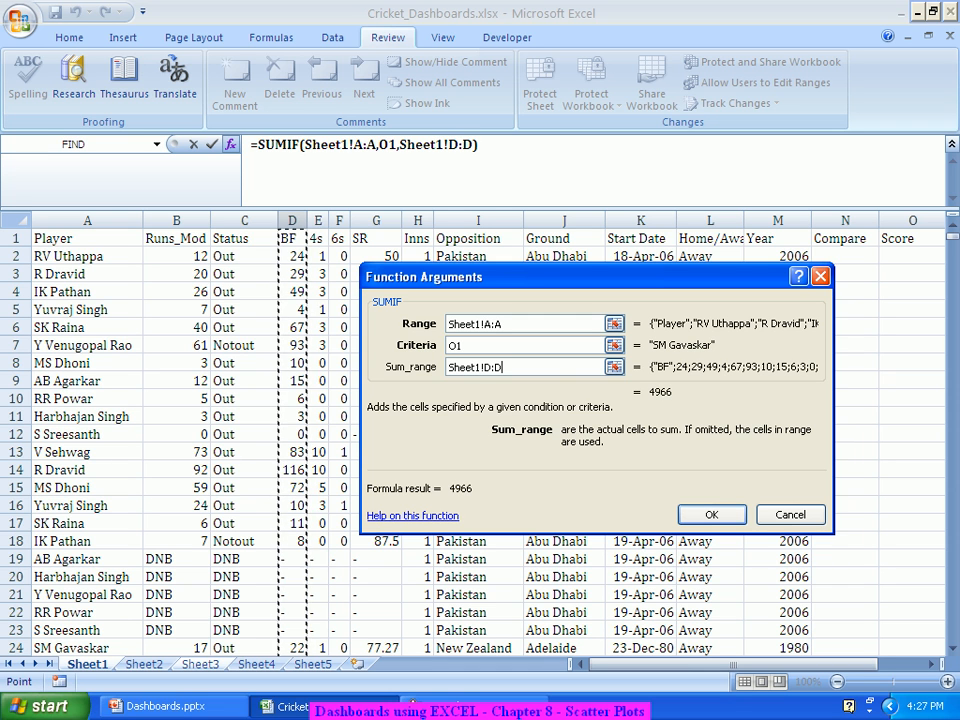
{"action": "left_click", "coordinate": [711, 515]}
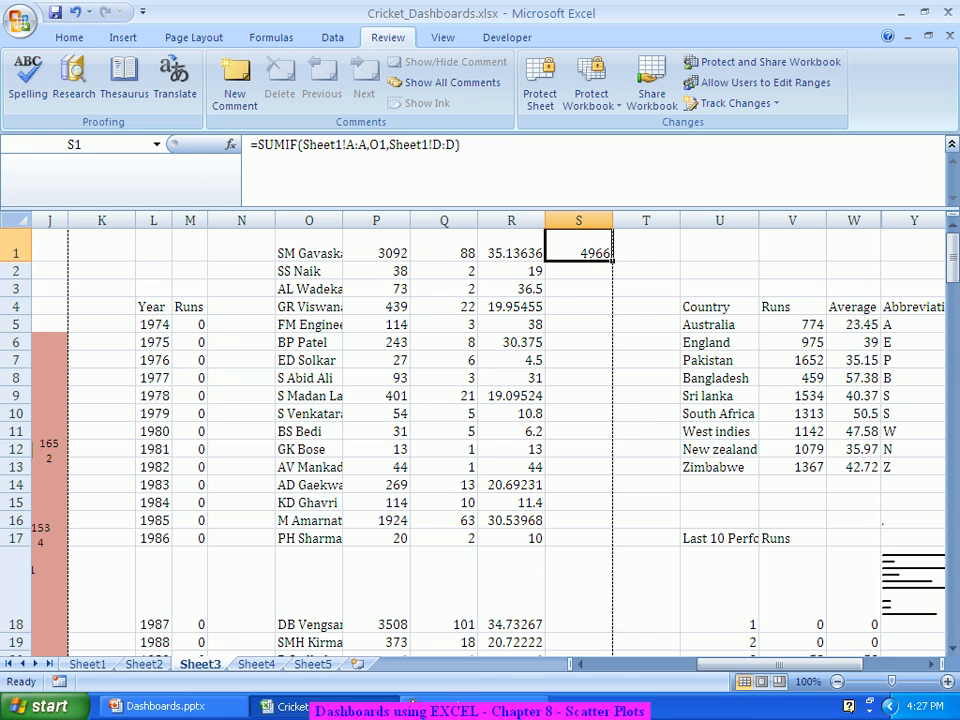
{"action": "double_click", "coordinate": [612, 261]}
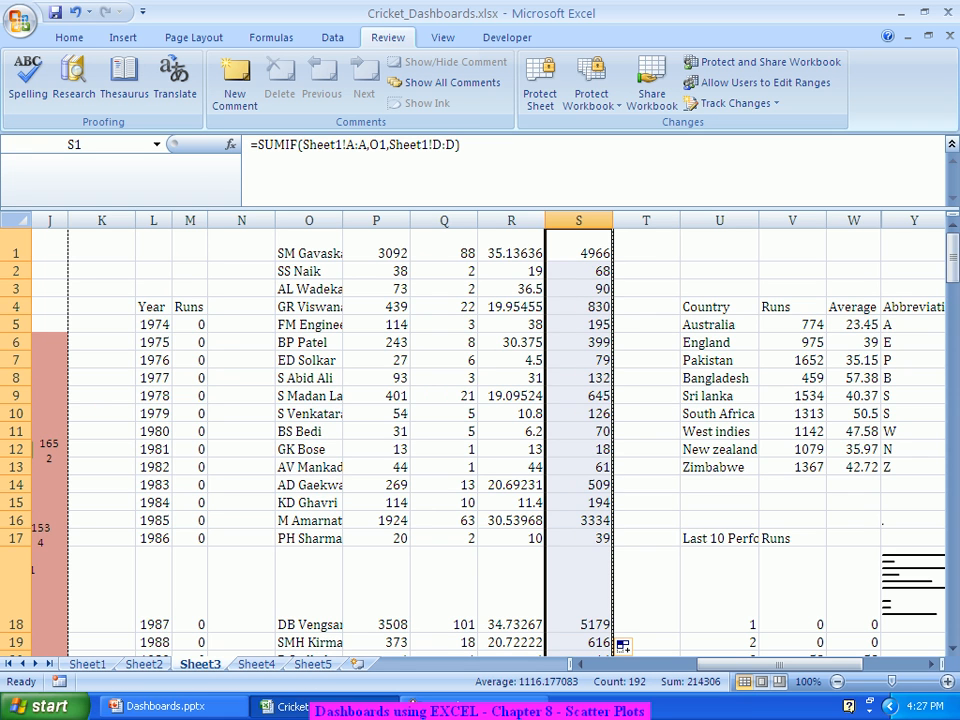
{"action": "left_click", "coordinate": [646, 246]}
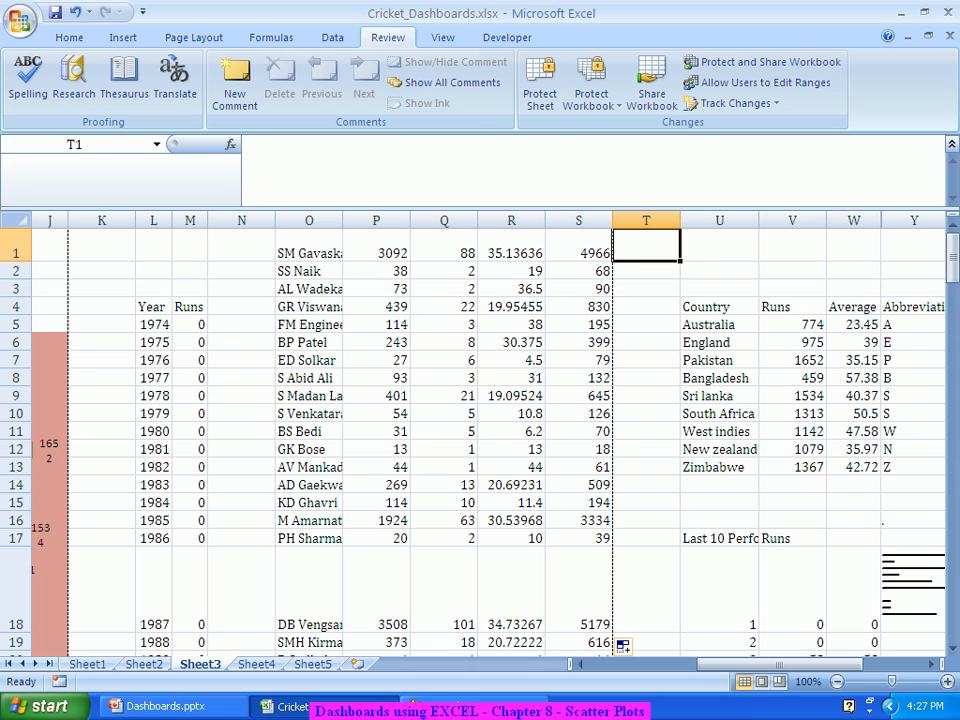
Step: Enter the strike rate formula =P1/S1*100 in T1 and fill it down column T
{"action": "type", "text": "="}
{"action": "left_click", "coordinate": [376, 246]}
{"action": "type", "text": "/"}
{"action": "left_click", "coordinate": [578, 247]}
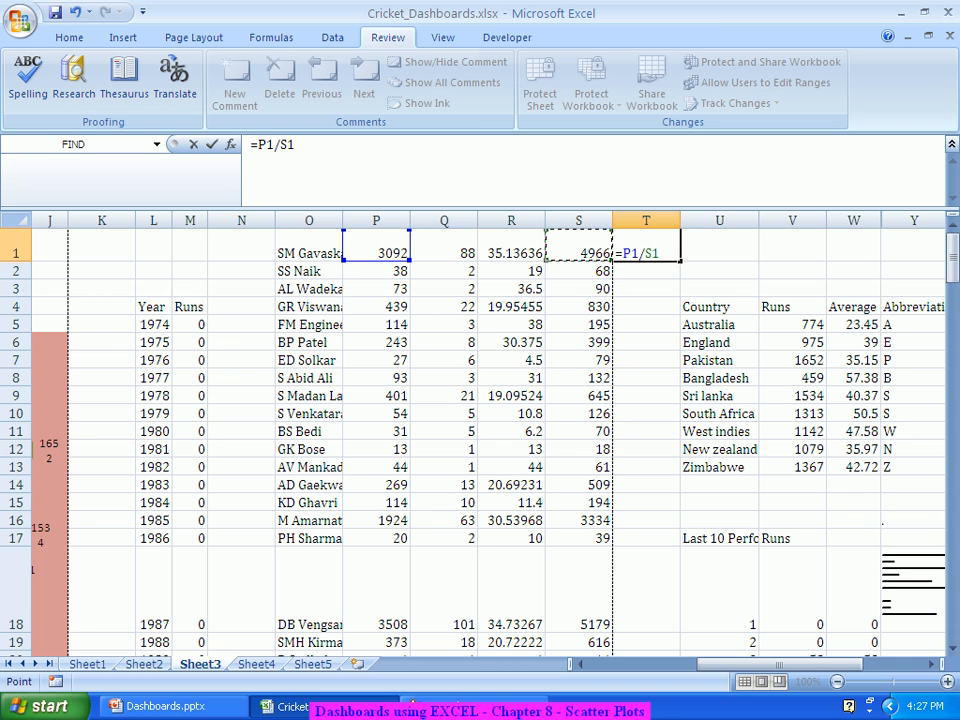
{"action": "type", "text": "*100"}
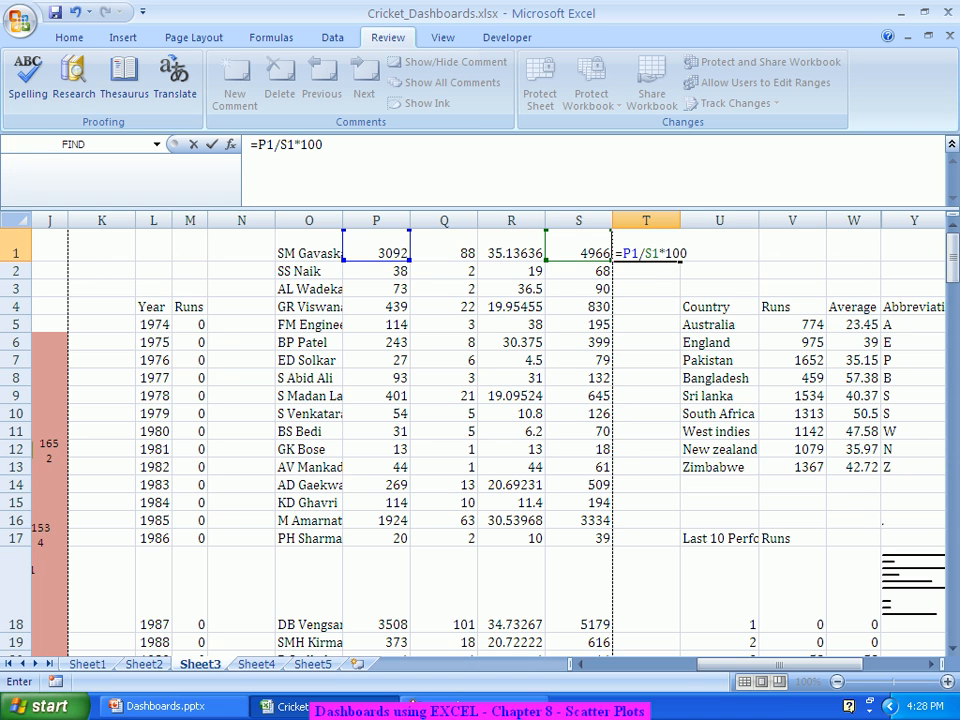
{"action": "key", "text": "Return"}
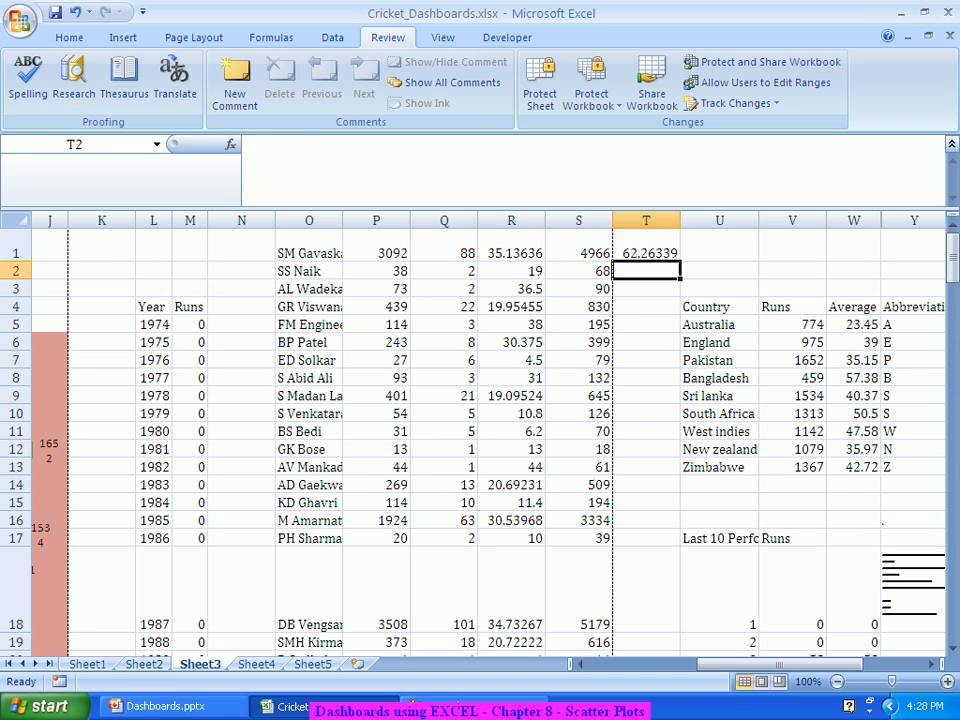
{"action": "left_click", "coordinate": [646, 247]}
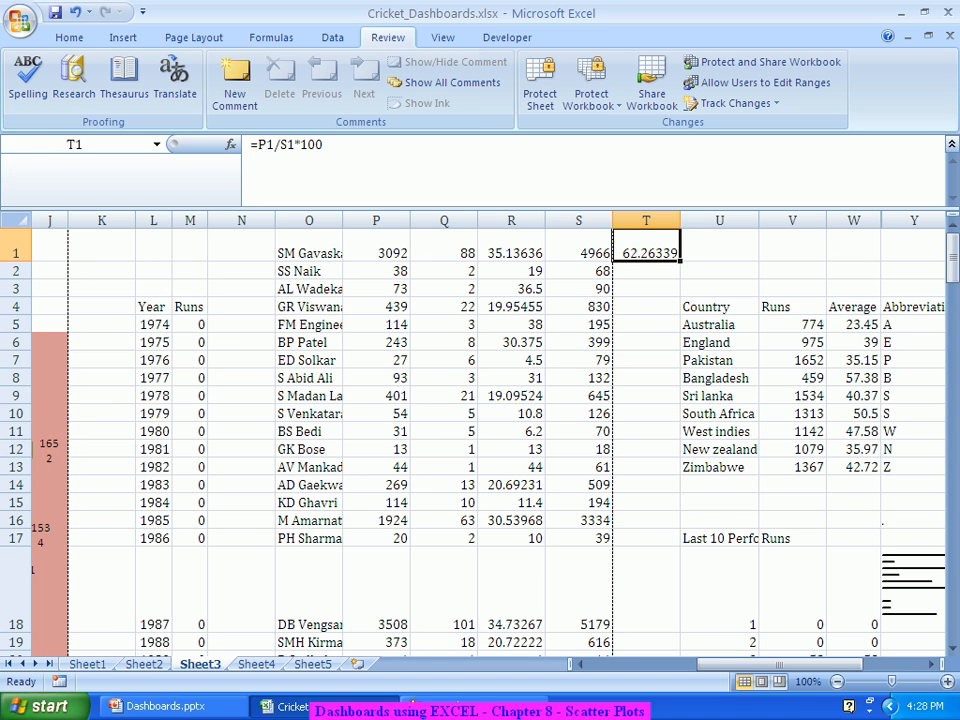
{"action": "double_click", "coordinate": [679, 262]}
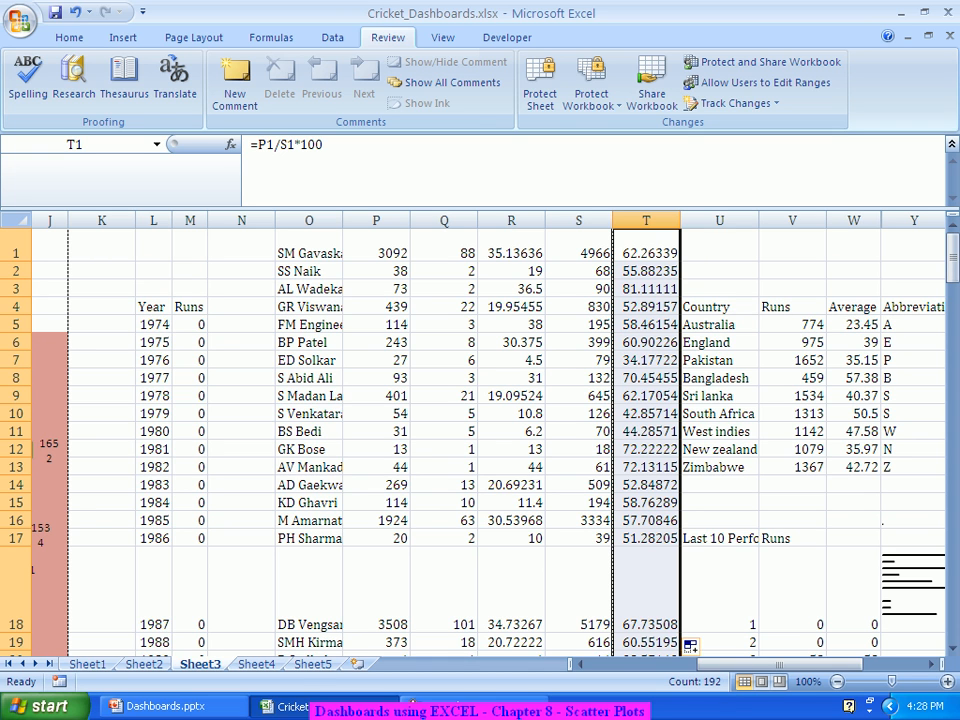
{"action": "left_click", "coordinate": [511, 220]}
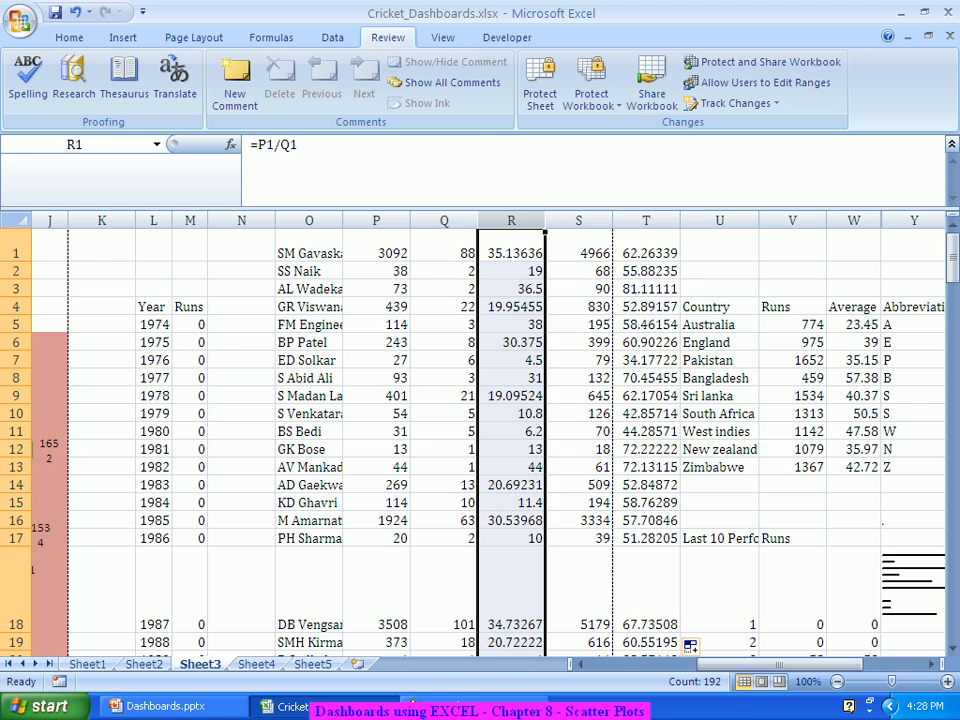
{"action": "left_click", "coordinate": [646, 220]}
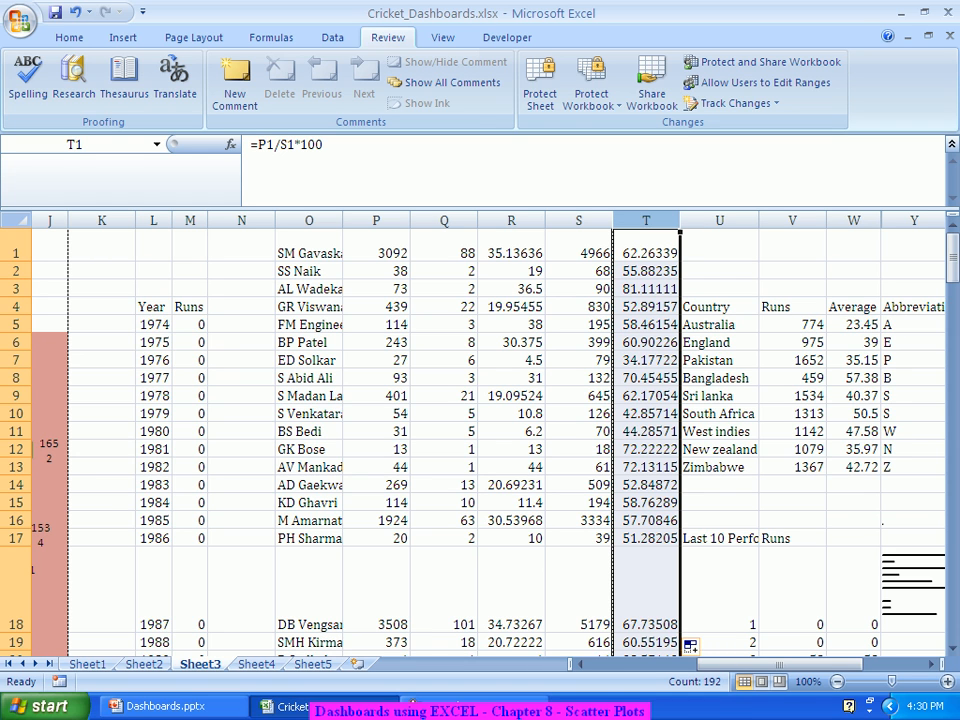
{"action": "left_click", "coordinate": [511, 250]}
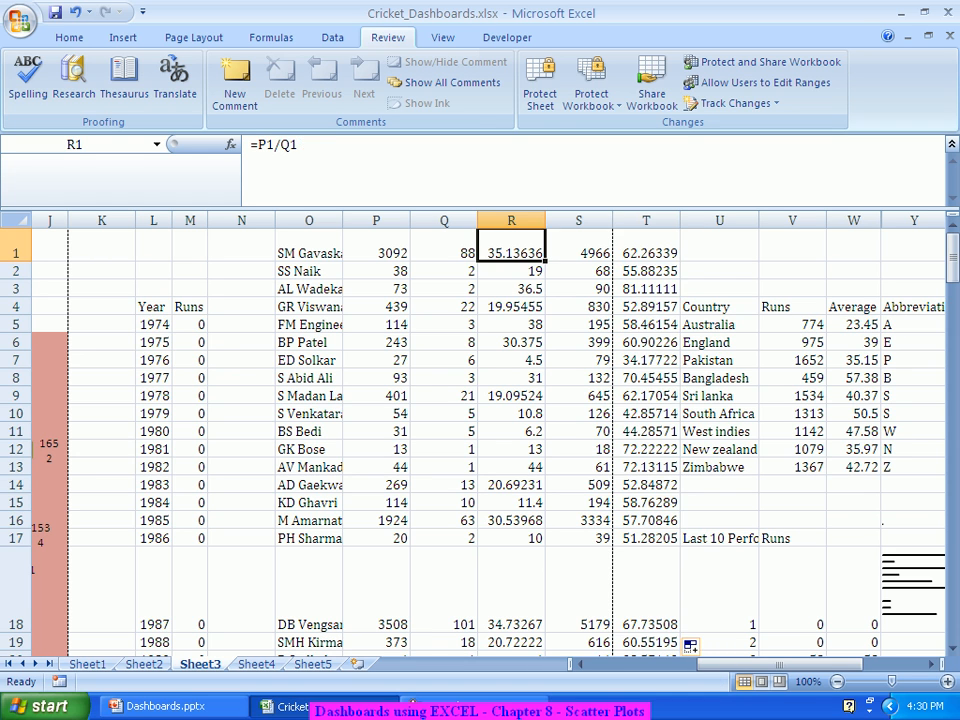
Step: Insert a Scatter with Only Markers chart on Sheet3 beside the player statistics
{"action": "left_click", "coordinate": [123, 37]}
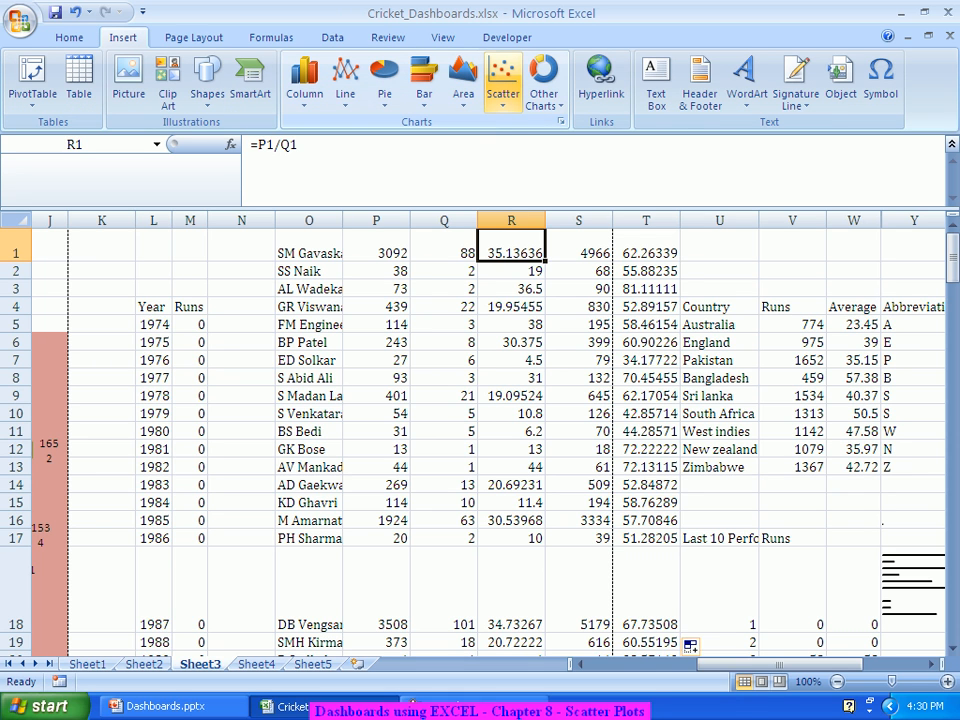
{"action": "left_click", "coordinate": [503, 88]}
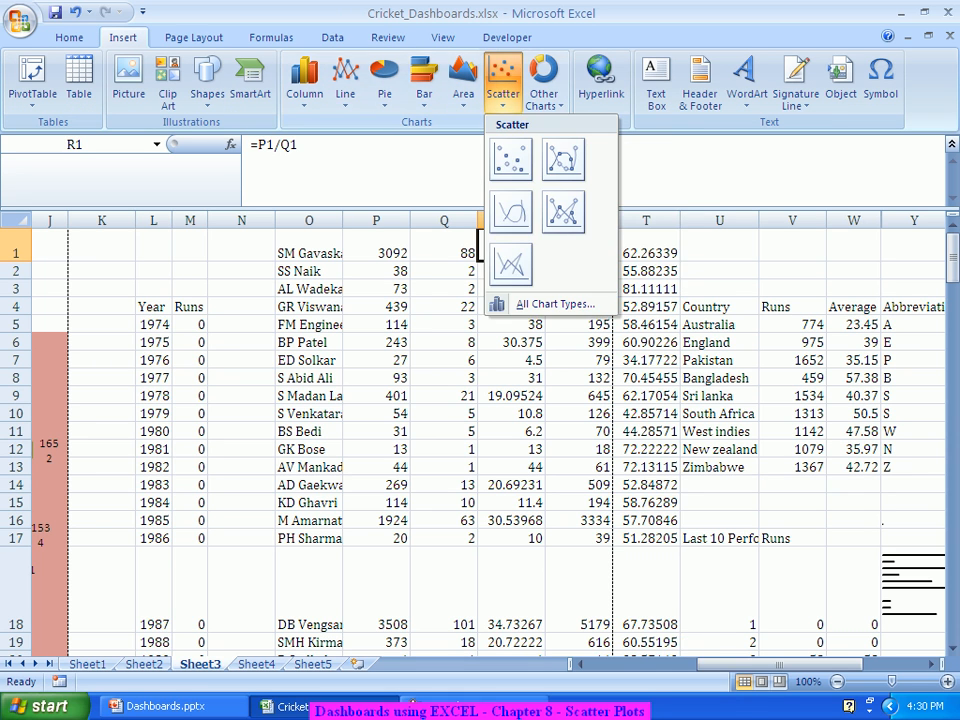
{"action": "left_click", "coordinate": [511, 158]}
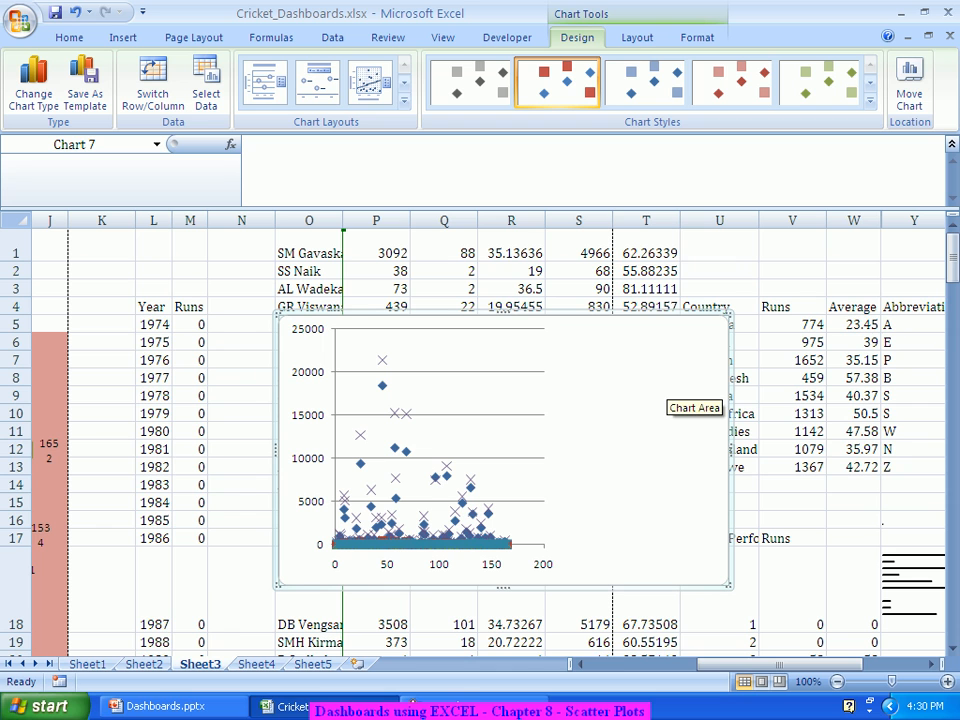
{"action": "right_click", "coordinate": [668, 380]}
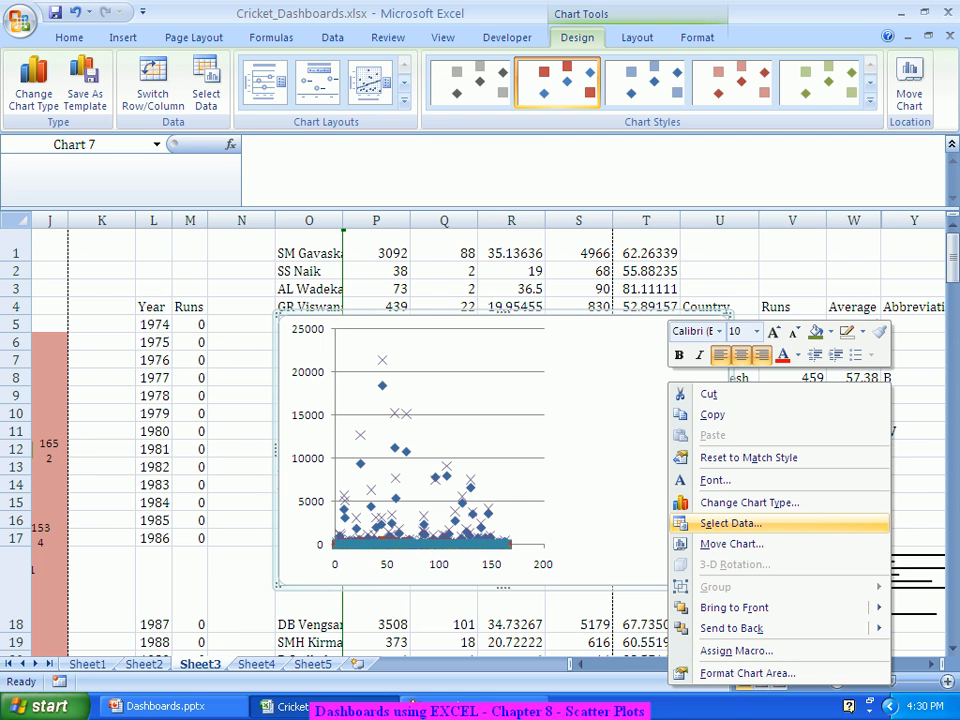
Step: Clear the chart's existing data range in Select Data Source
{"action": "left_click", "coordinate": [730, 523]}
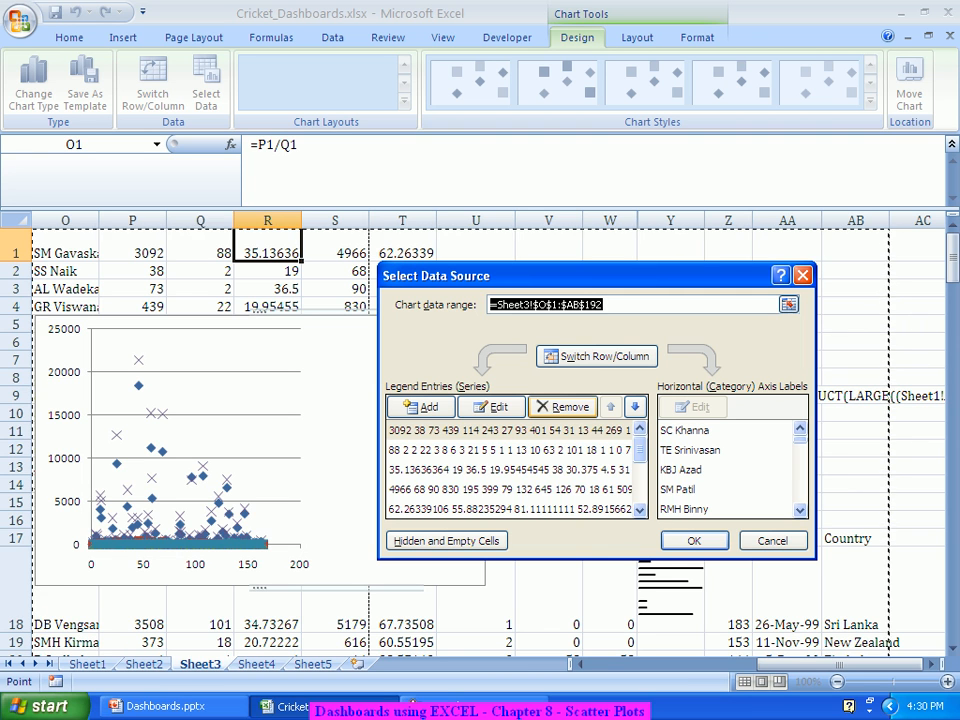
{"action": "key", "text": "Delete"}
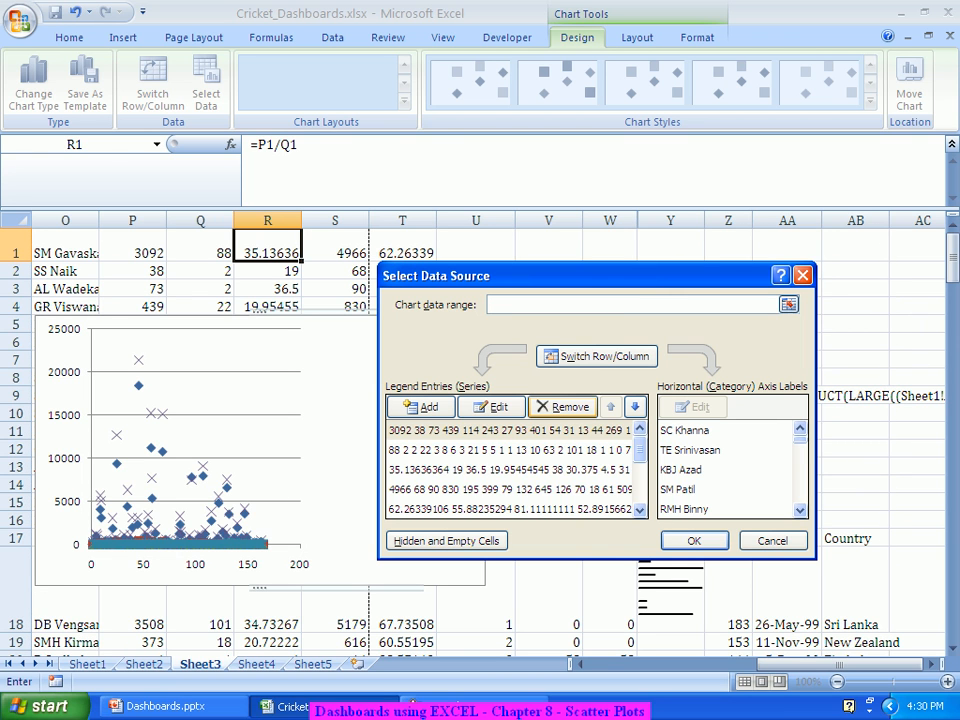
{"action": "type", "text": "=Sheet3!$O$1:$O$192,Sheet3!$X$1:$X$192"}
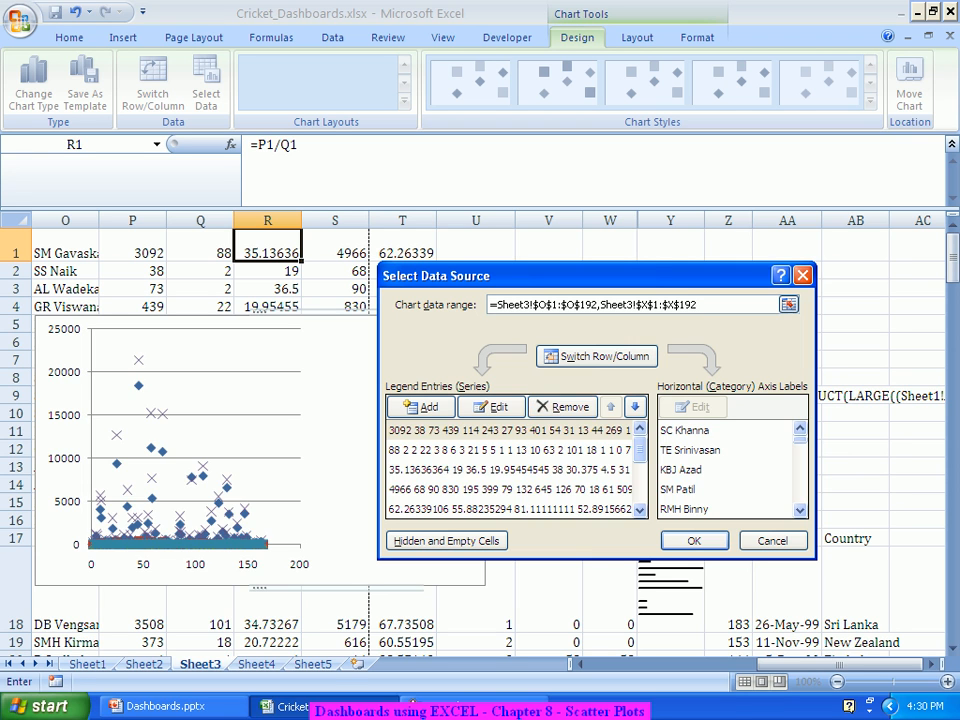
{"action": "left_click", "coordinate": [447, 541]}
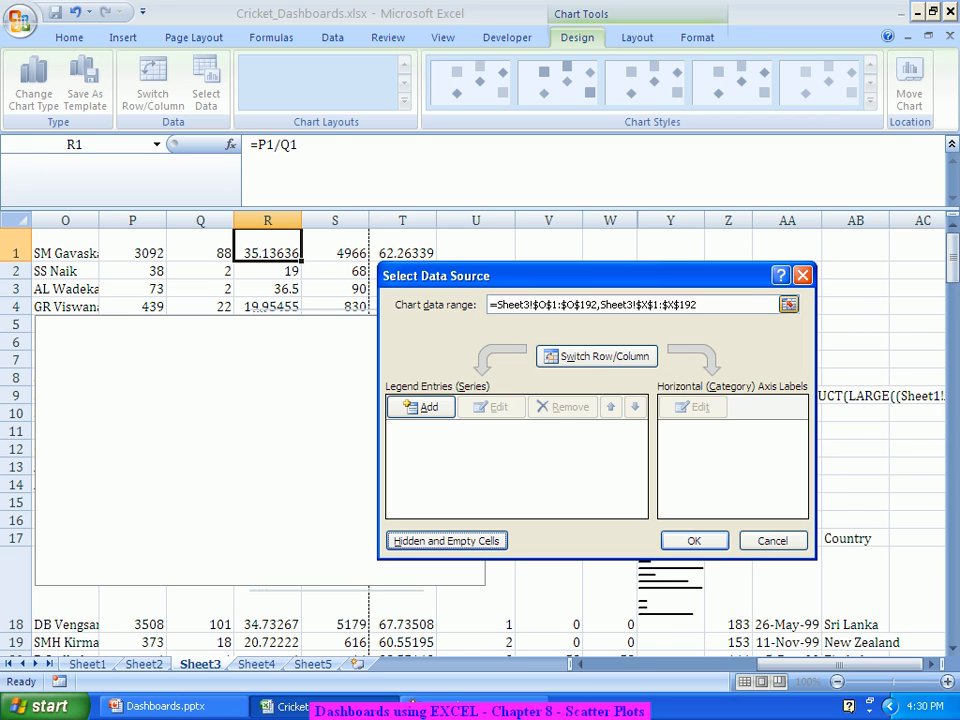
{"action": "left_click_drag", "start_coordinate": [699, 304], "coordinate": [488, 304]}
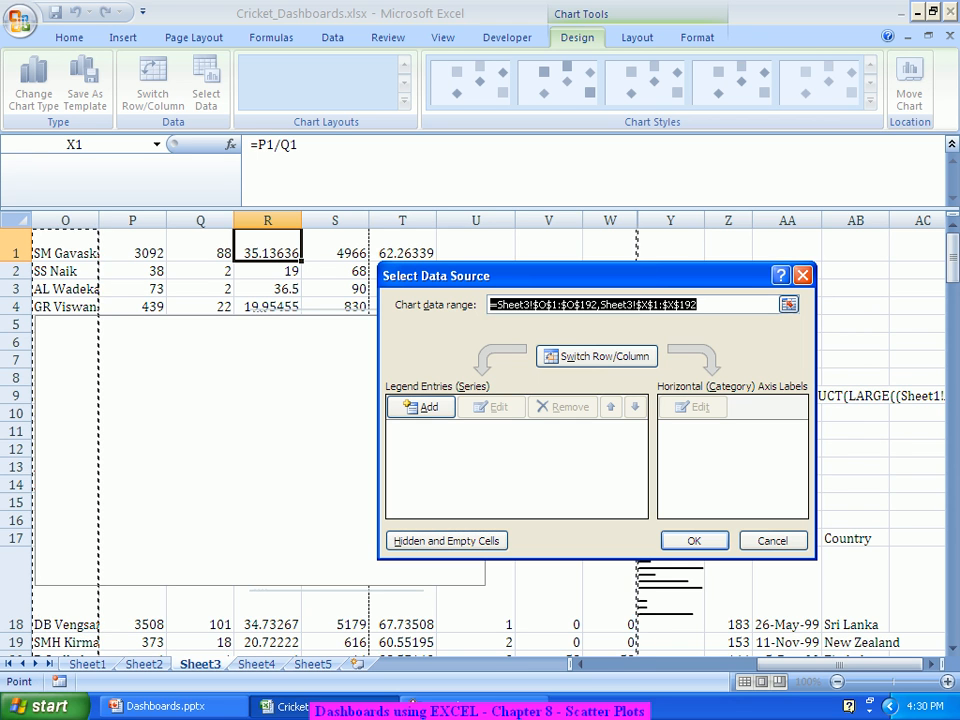
{"action": "key", "text": "Delete"}
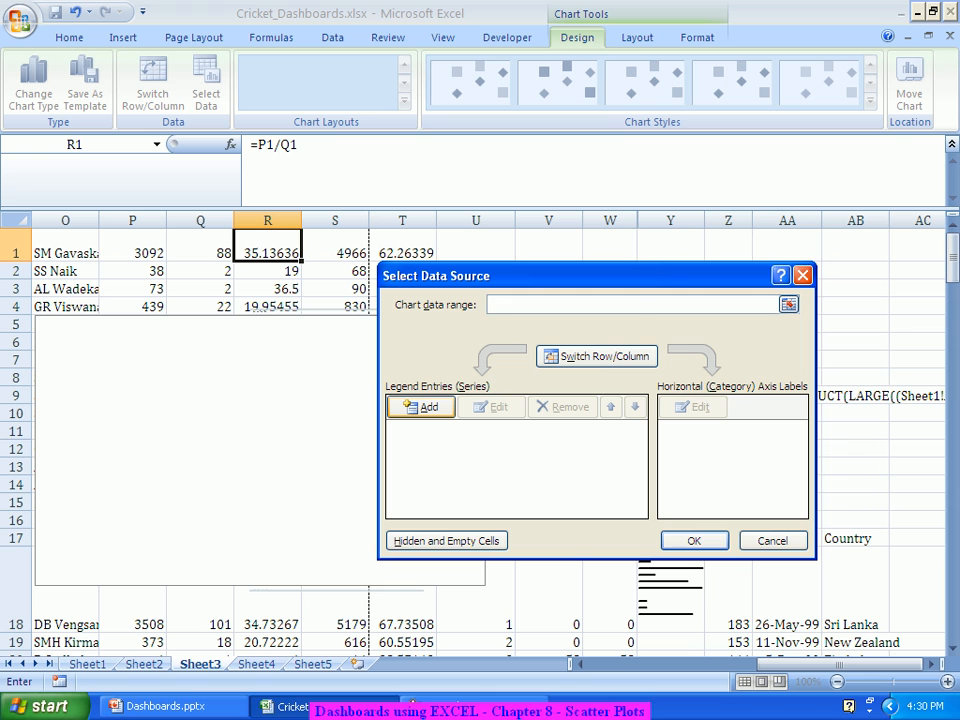
Step: Add a new series named 'Average vs. Strike Rate'
{"action": "left_click", "coordinate": [420, 407]}
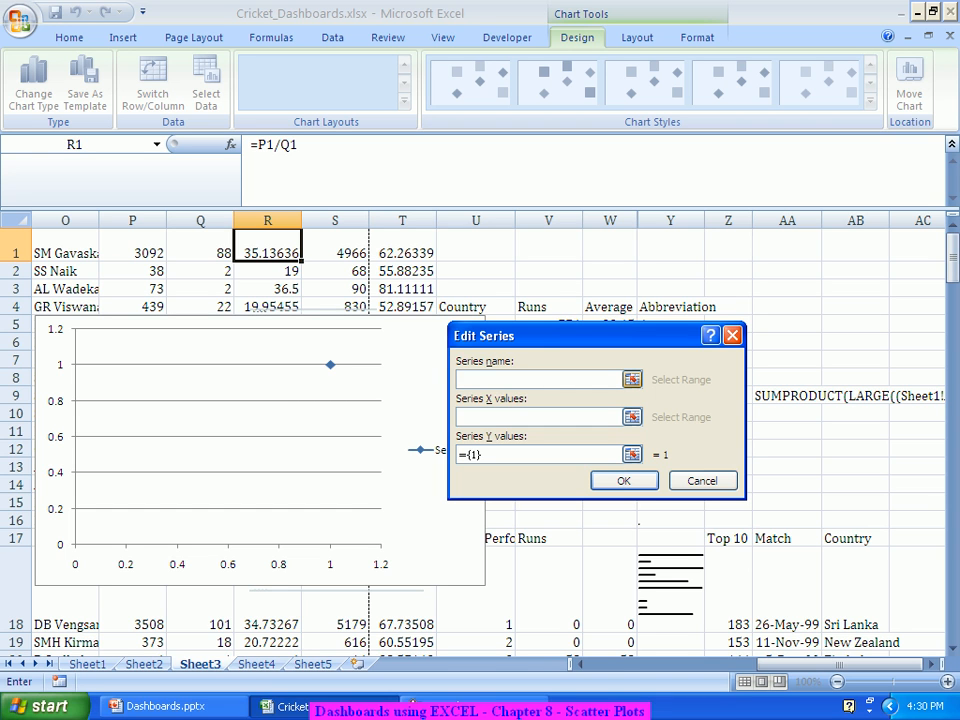
{"action": "type", "text": "Average vs."}
{"action": "key", "text": "shift+space"}
{"action": "type", "text": "Strike R"}
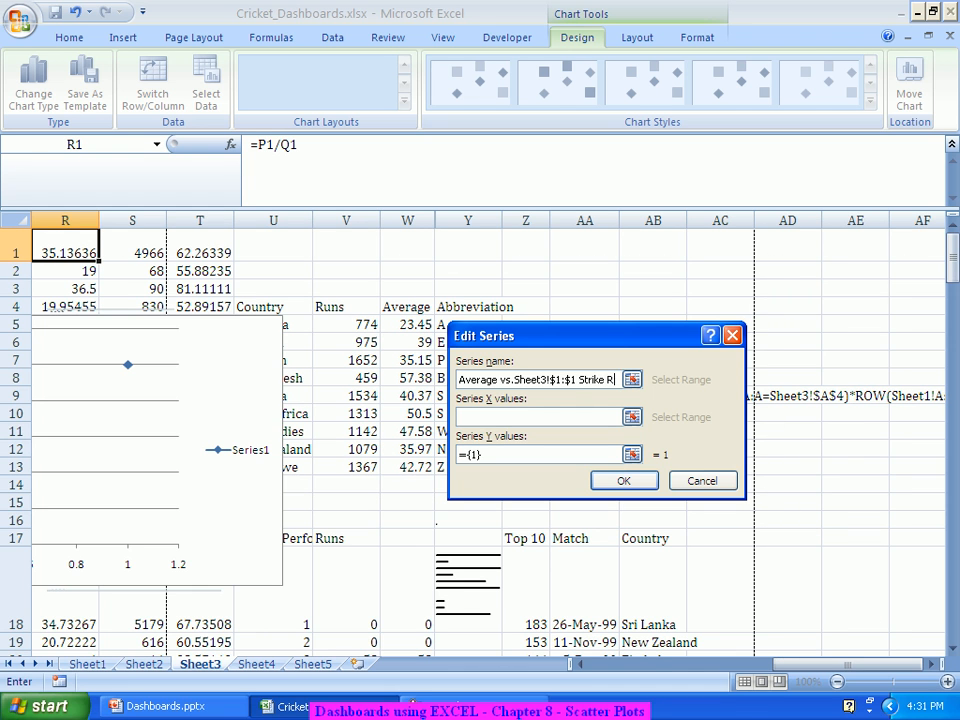
{"action": "type", "text": "ate"}
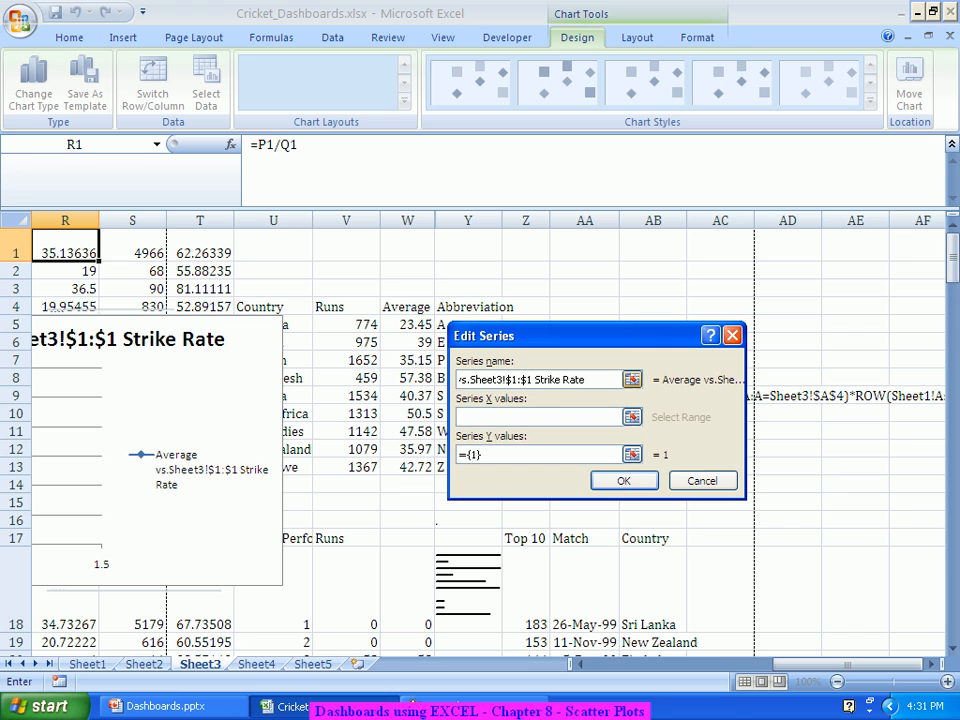
{"action": "left_click_drag", "start_coordinate": [533, 380], "coordinate": [450, 380]}
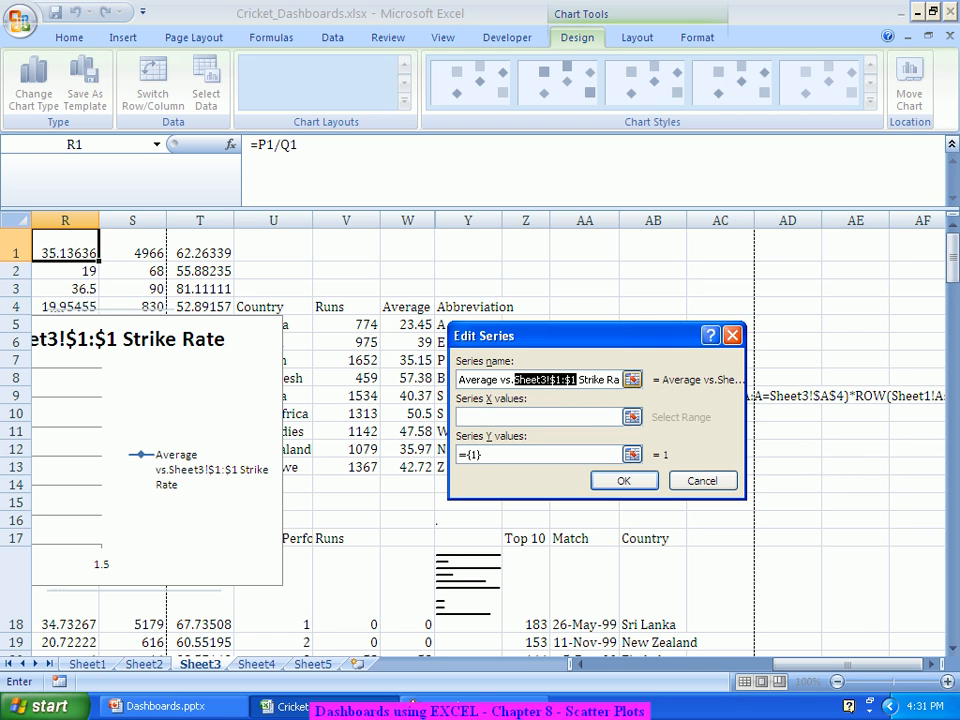
{"action": "type", "text": "Average vs."}
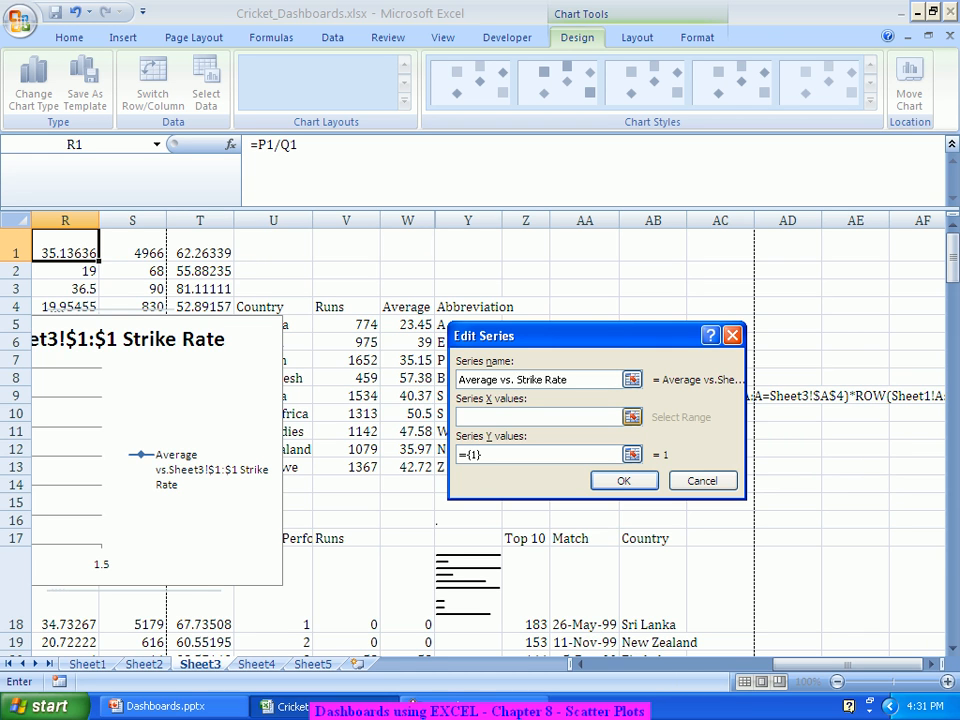
{"action": "key", "text": "Tab"}
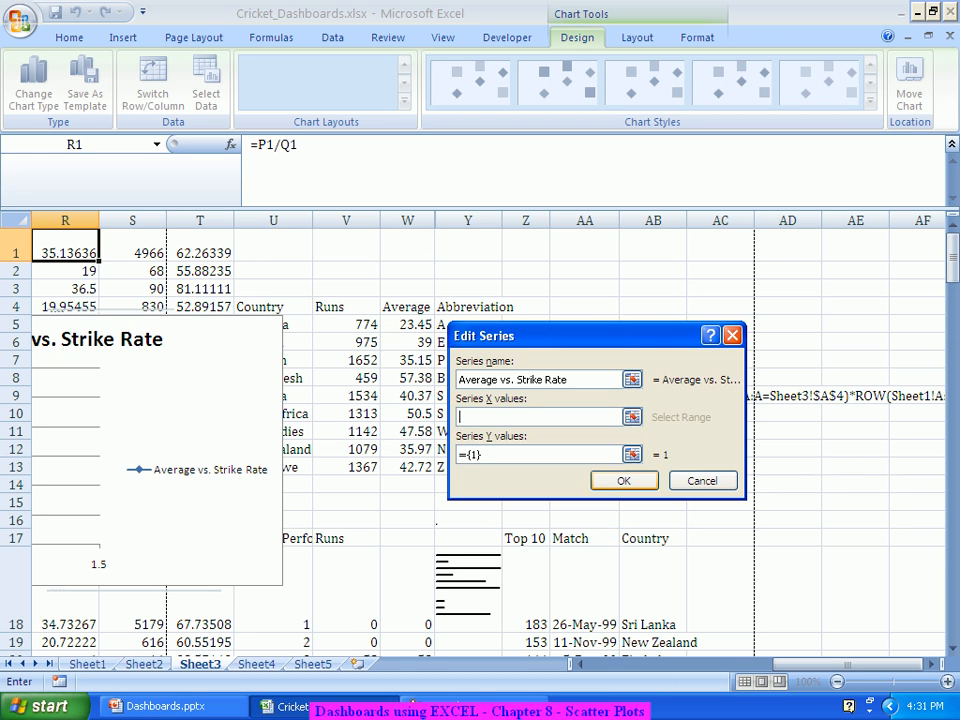
Step: Set the series X values to Sheet3!$R$1:$R$192 and Y values to $T$1:$T$192, and confirm
{"action": "left_click_drag", "start_coordinate": [830, 664], "coordinate": [797, 664]}
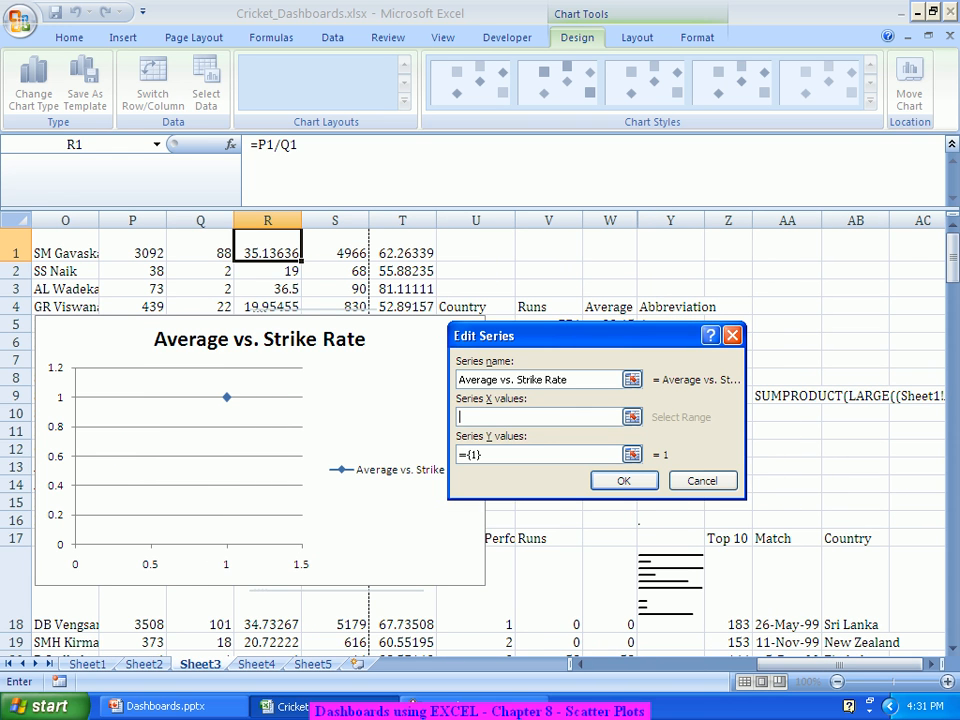
{"action": "left_click_drag", "start_coordinate": [267, 253], "coordinate": [290, 600]}
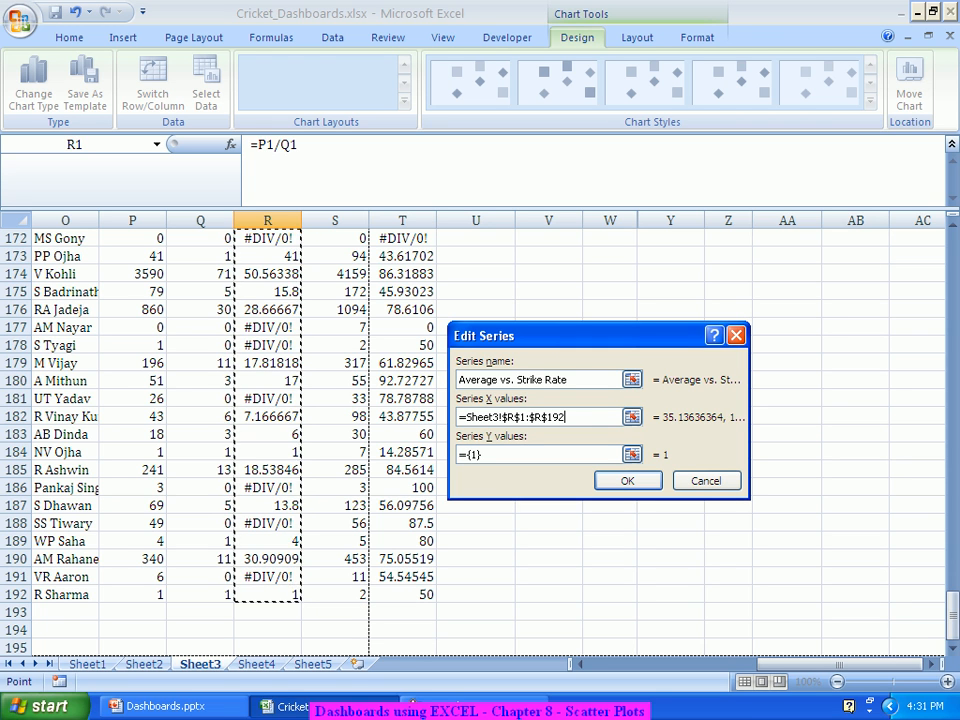
{"action": "key", "text": "Tab"}
{"action": "key", "text": "BackSpace"}
{"action": "scroll", "coordinate": [410, 702], "scroll_direction": "up", "scroll_amount": 10}
{"action": "scroll", "coordinate": [410, 702], "scroll_direction": "down", "scroll_amount": 4}
{"action": "scroll", "coordinate": [410, 702], "scroll_direction": "down", "scroll_amount": 7}
{"action": "left_click_drag", "start_coordinate": [402, 541], "coordinate": [438, 222]}
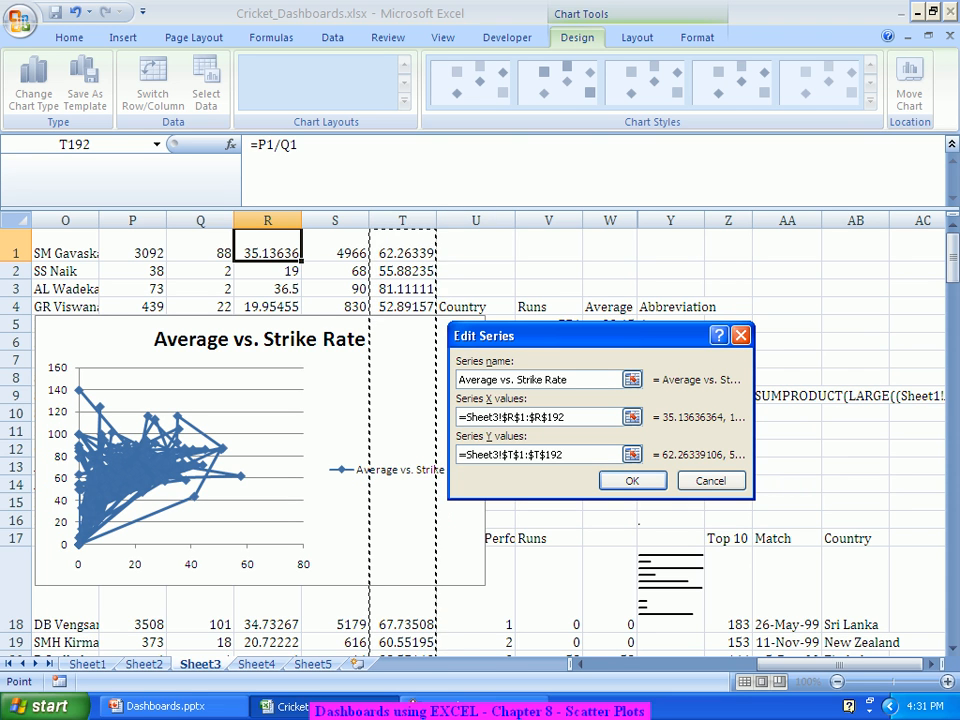
{"action": "left_click", "coordinate": [632, 481]}
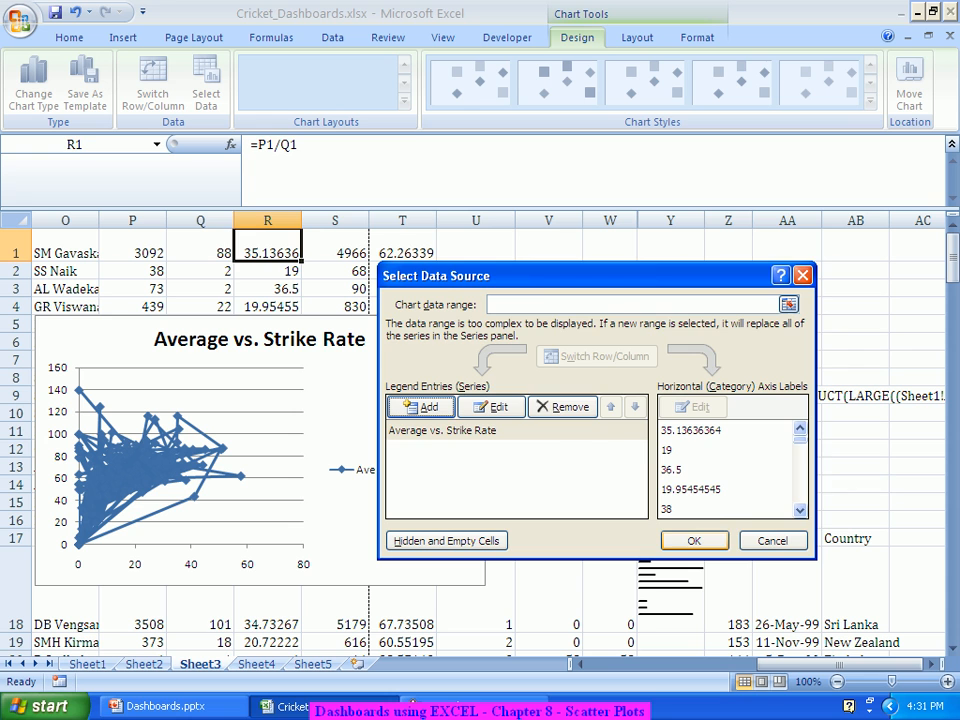
{"action": "key", "text": "Return"}
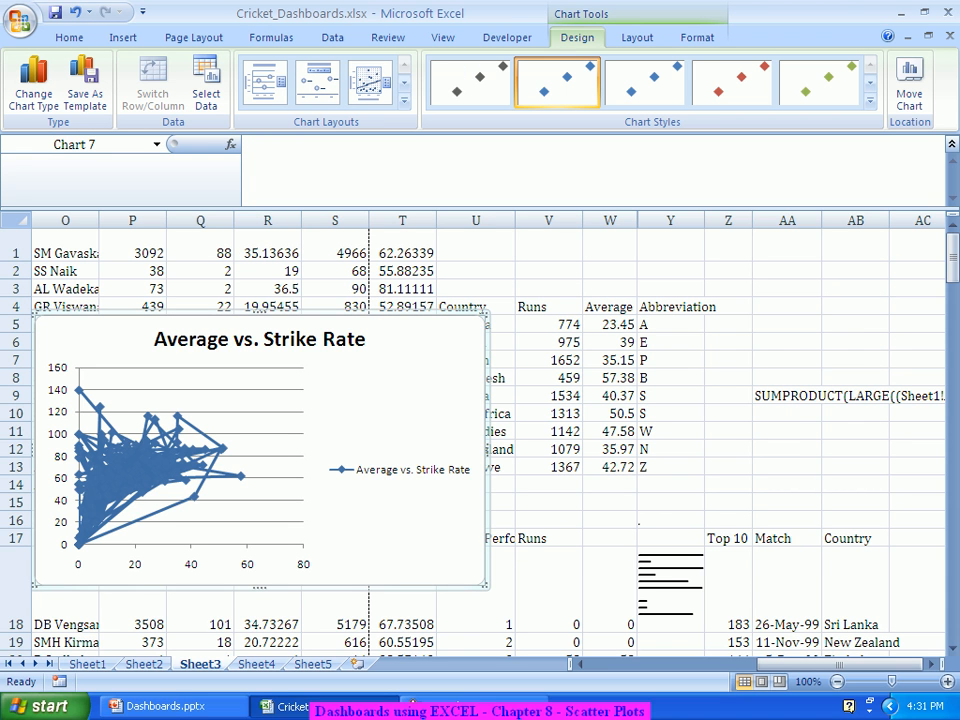
Step: Enlarge Chart 7 and change its type to Scatter with only Markers
{"action": "left_click_drag", "start_coordinate": [486, 314], "coordinate": [720, 270]}
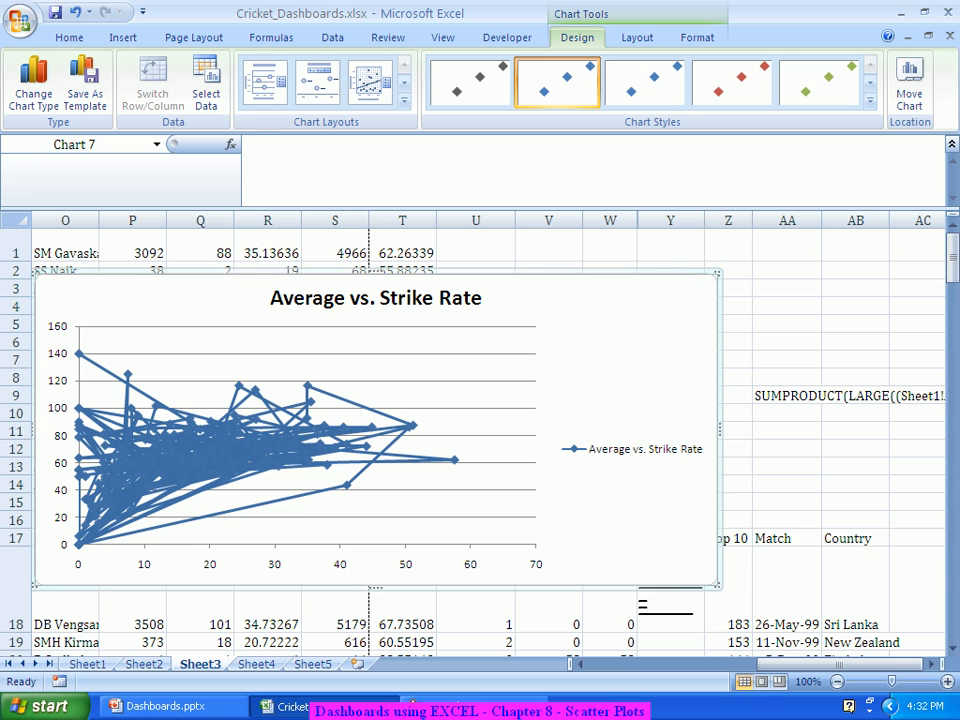
{"action": "right_click", "coordinate": [636, 326]}
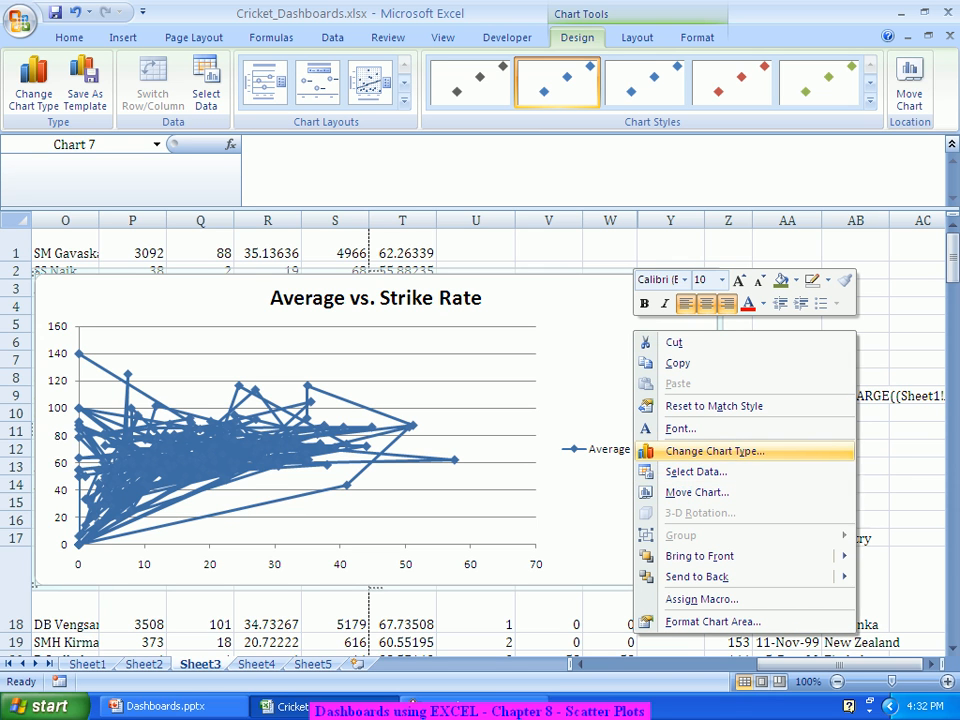
{"action": "left_click", "coordinate": [714, 451]}
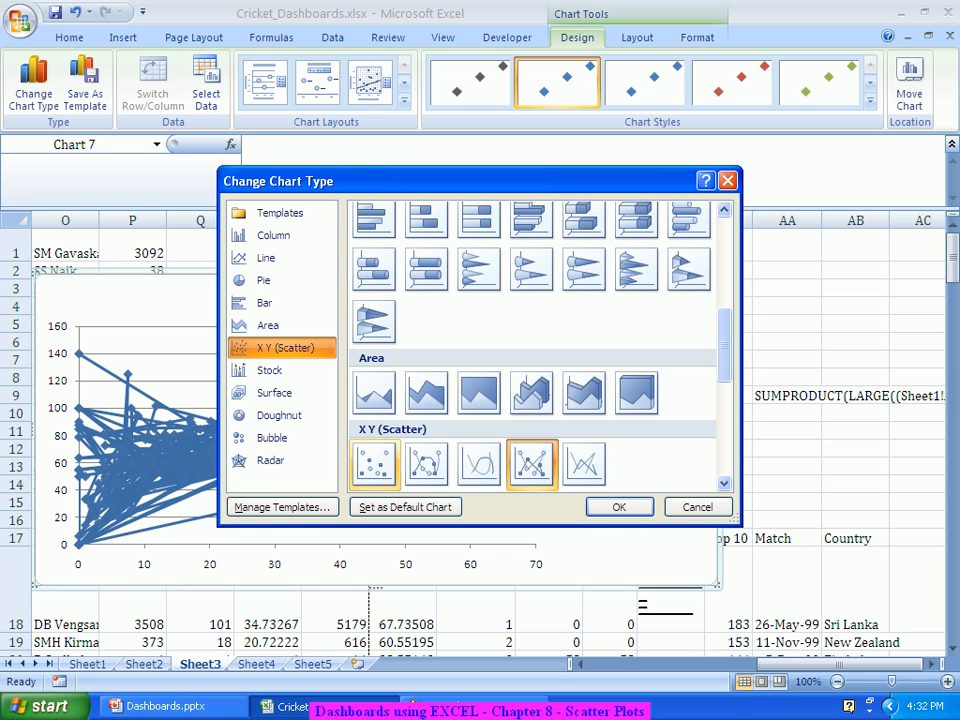
{"action": "left_click", "coordinate": [375, 465]}
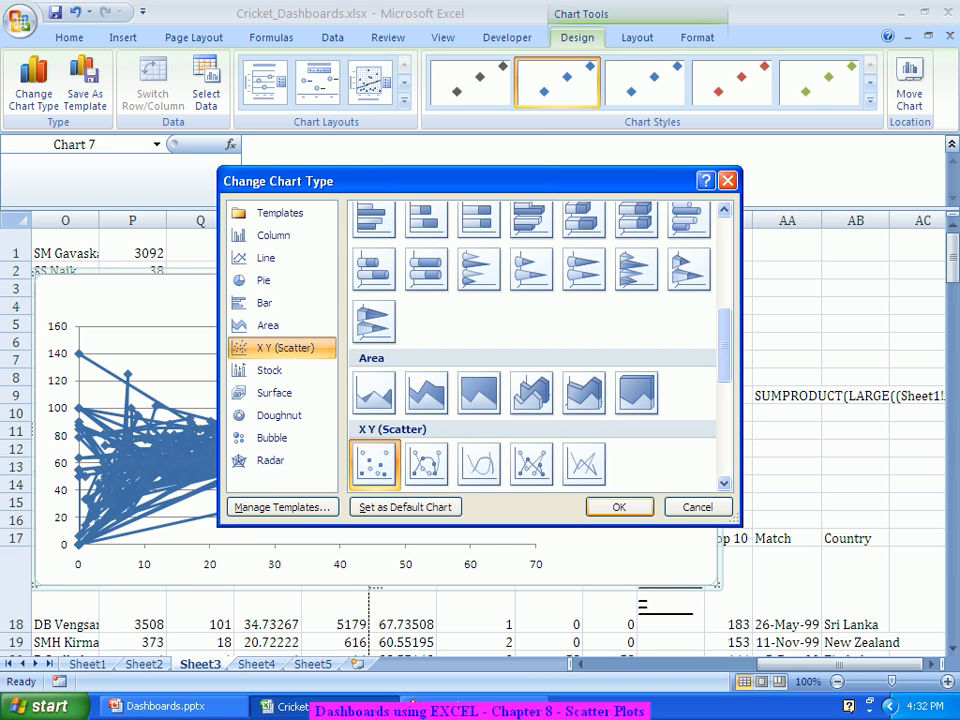
{"action": "left_click", "coordinate": [619, 507]}
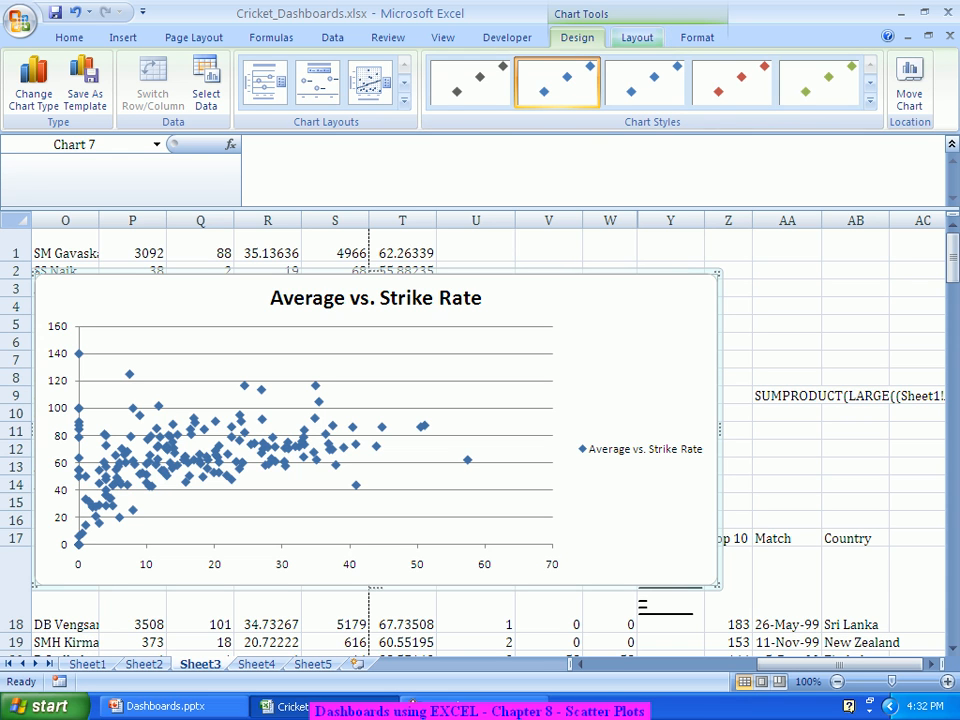
Step: Add a linear trendline to the Average vs. Strike Rate series via More Trendline Options
{"action": "left_click", "coordinate": [637, 37]}
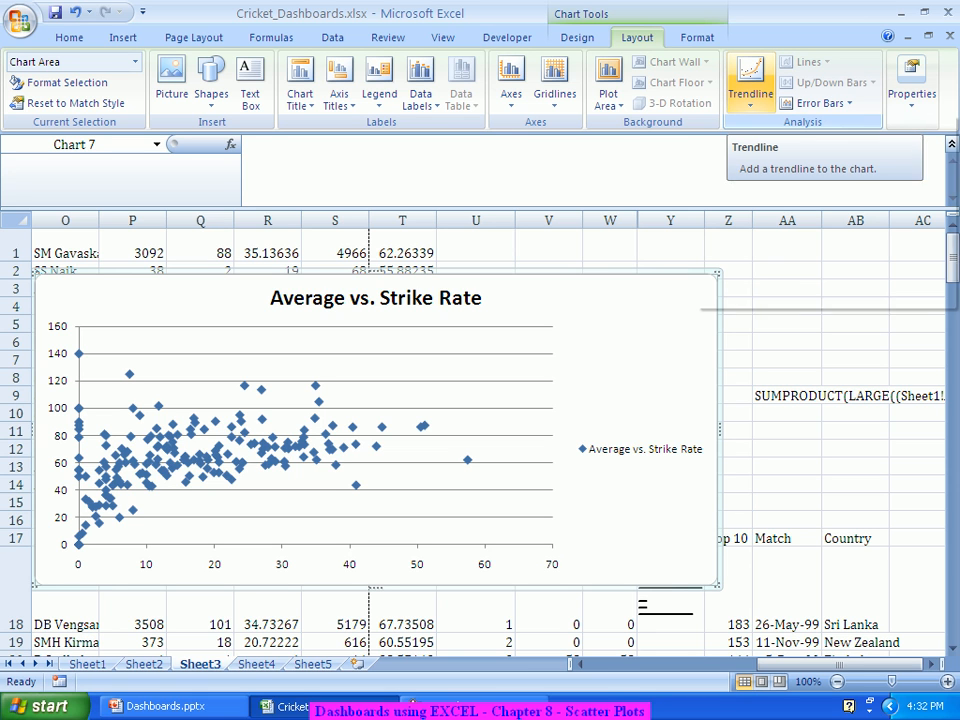
{"action": "left_click", "coordinate": [750, 80]}
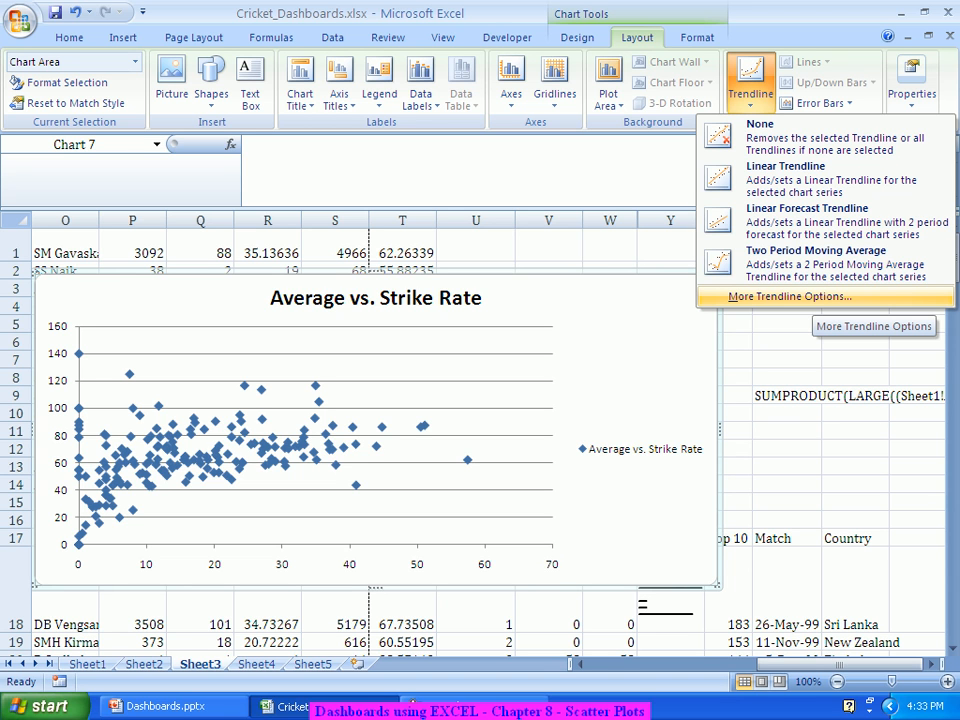
{"action": "left_click", "coordinate": [790, 296]}
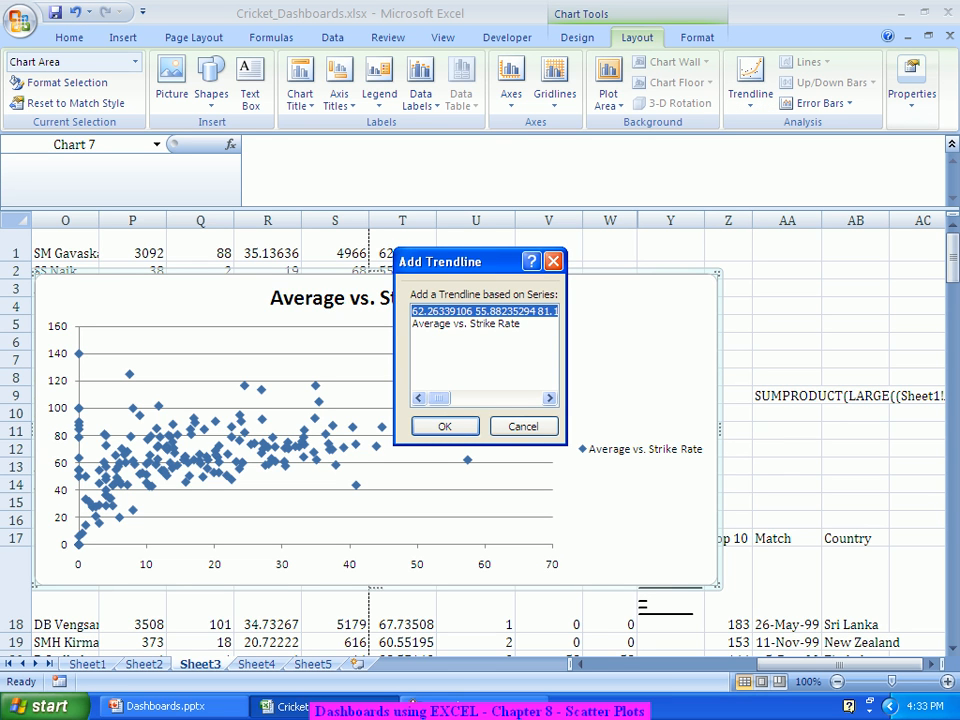
{"action": "left_click", "coordinate": [466, 324]}
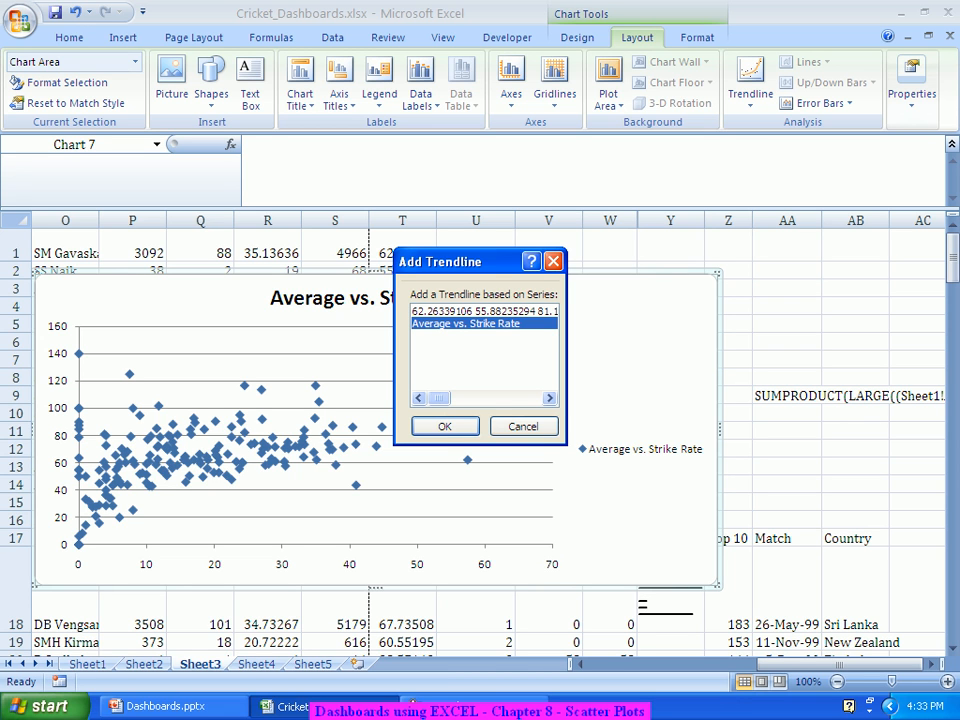
{"action": "key", "text": "Tab"}
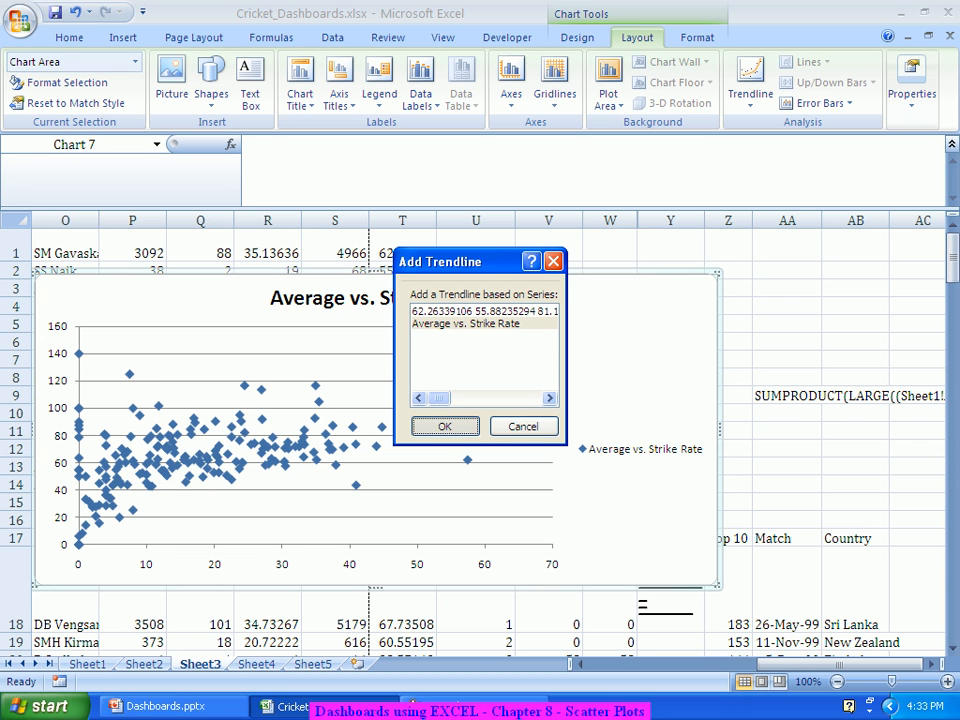
{"action": "key", "text": "Return"}
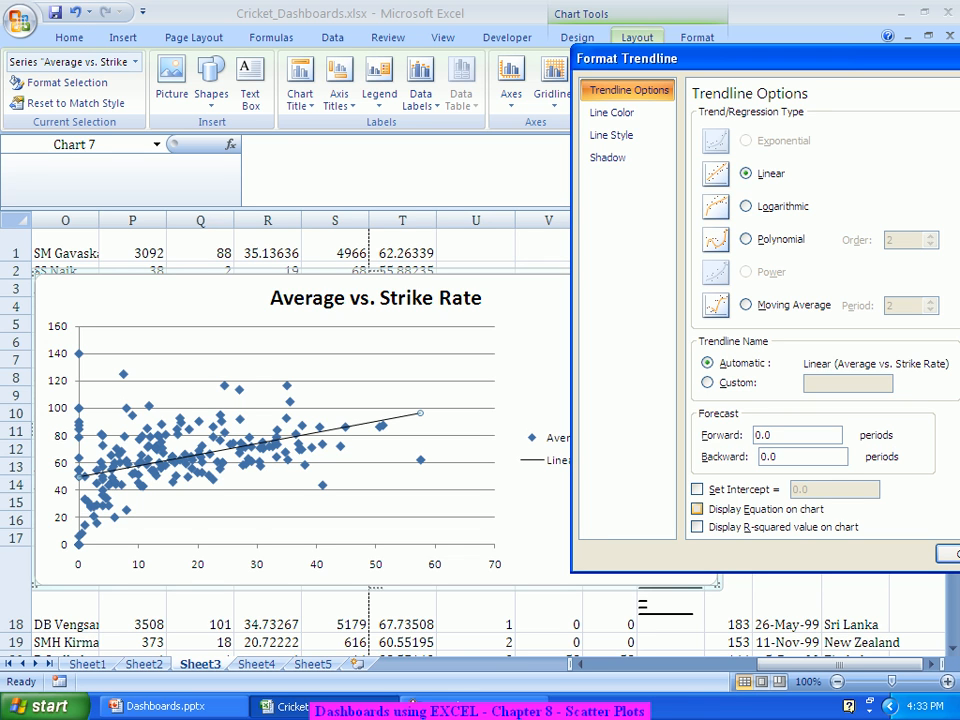
Step: Turn on 'Display Equation on chart' so y = 0.819x + 49.32 appears by the trendline
{"action": "left_click", "coordinate": [697, 509]}
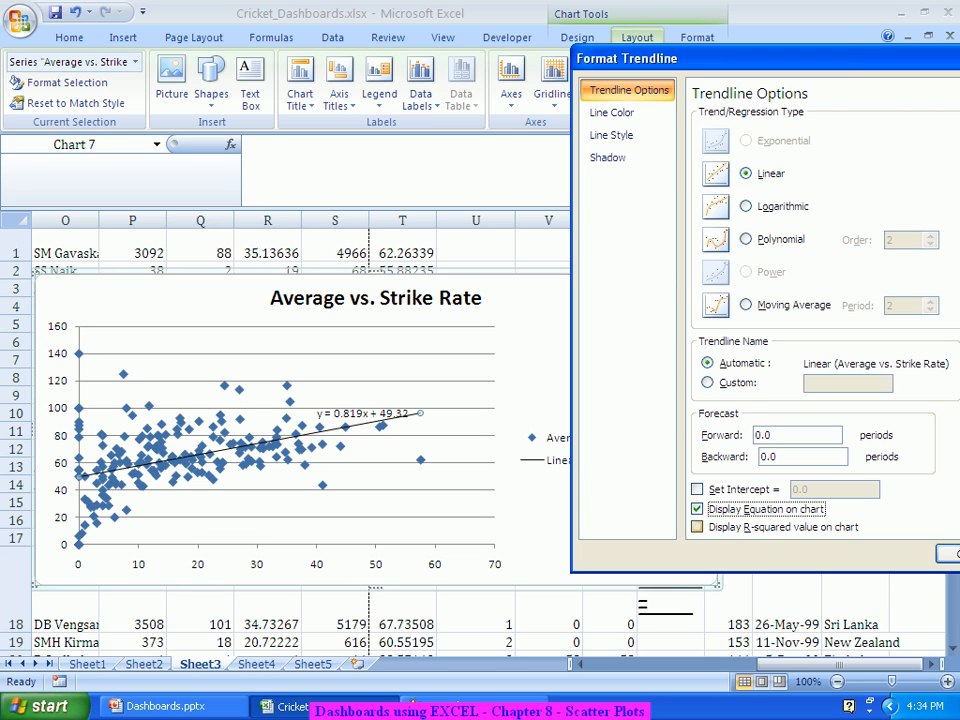
Step: Show the R² value (0.196) on the chart and close Format Trendline
{"action": "left_click", "coordinate": [697, 526]}
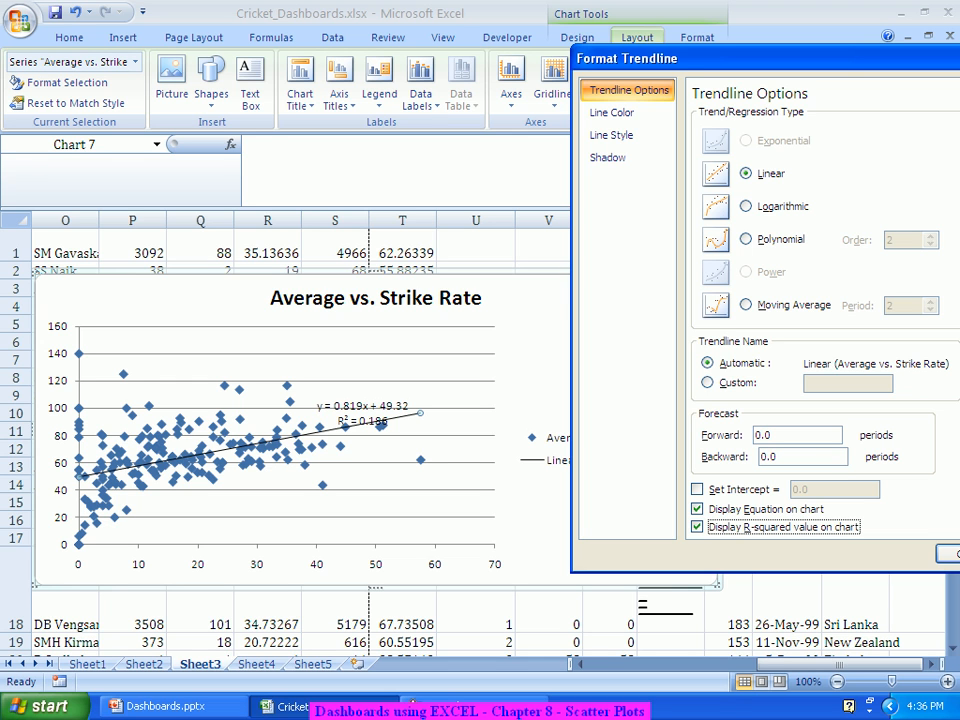
{"action": "left_click", "coordinate": [948, 554]}
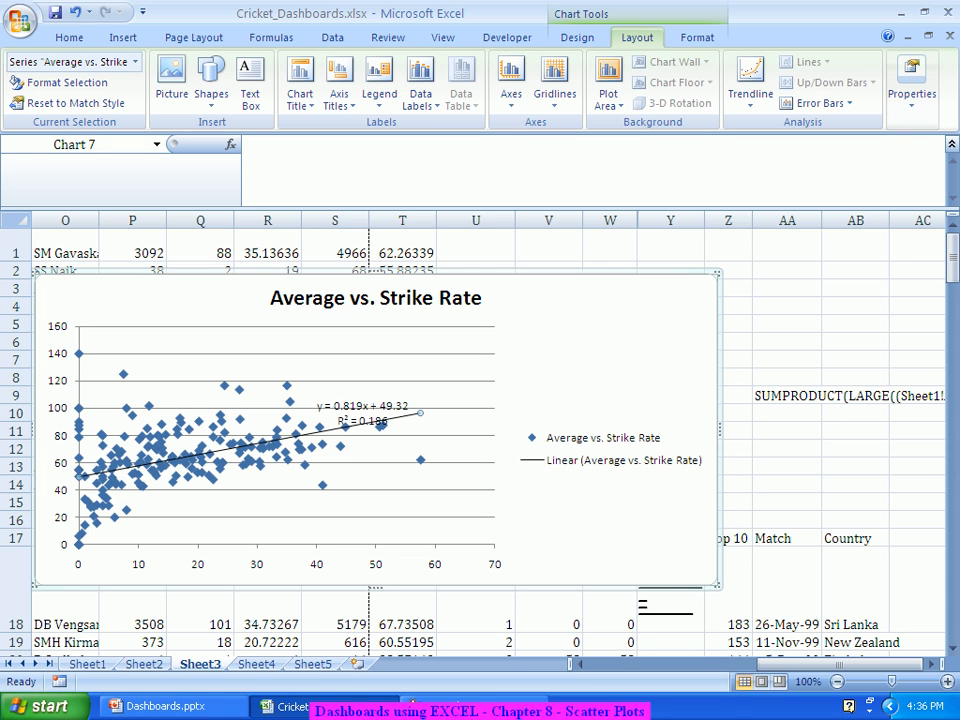
{"action": "left_click", "coordinate": [42, 706]}
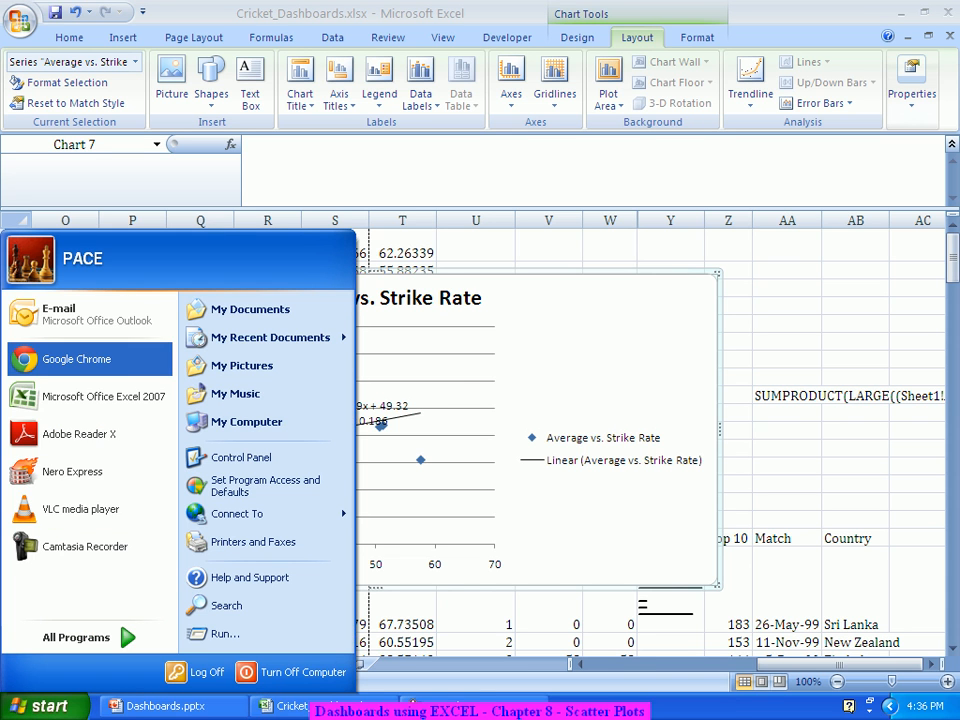
Step: Launch Chrome, go to bseindia, and open the Markets > Historical Data stock price archive
{"action": "left_click", "coordinate": [78, 359]}
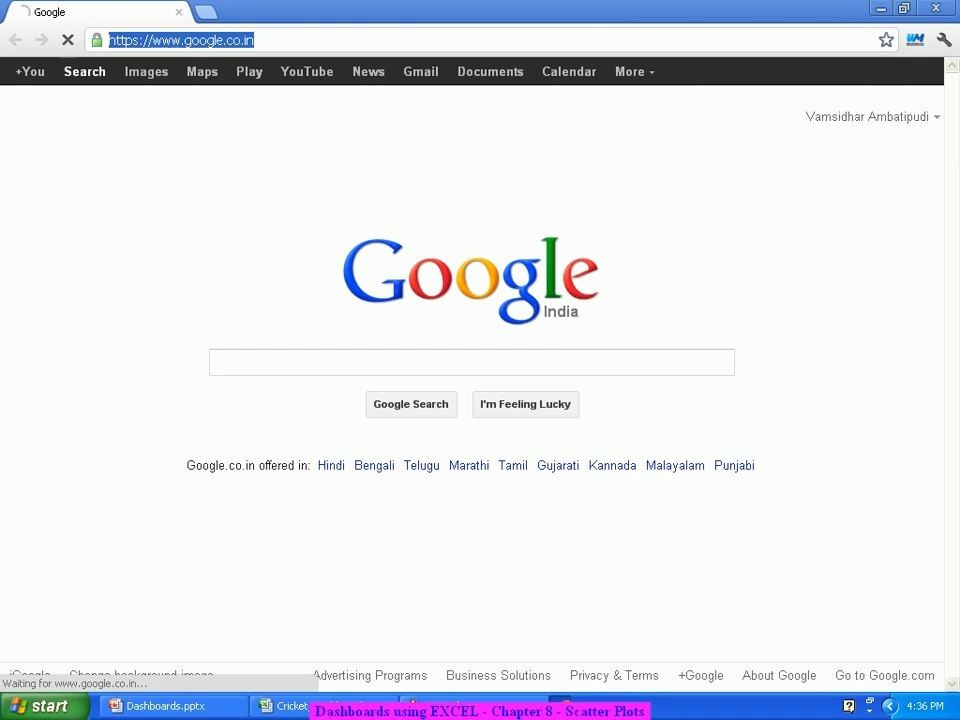
{"action": "type", "text": "bsei"}
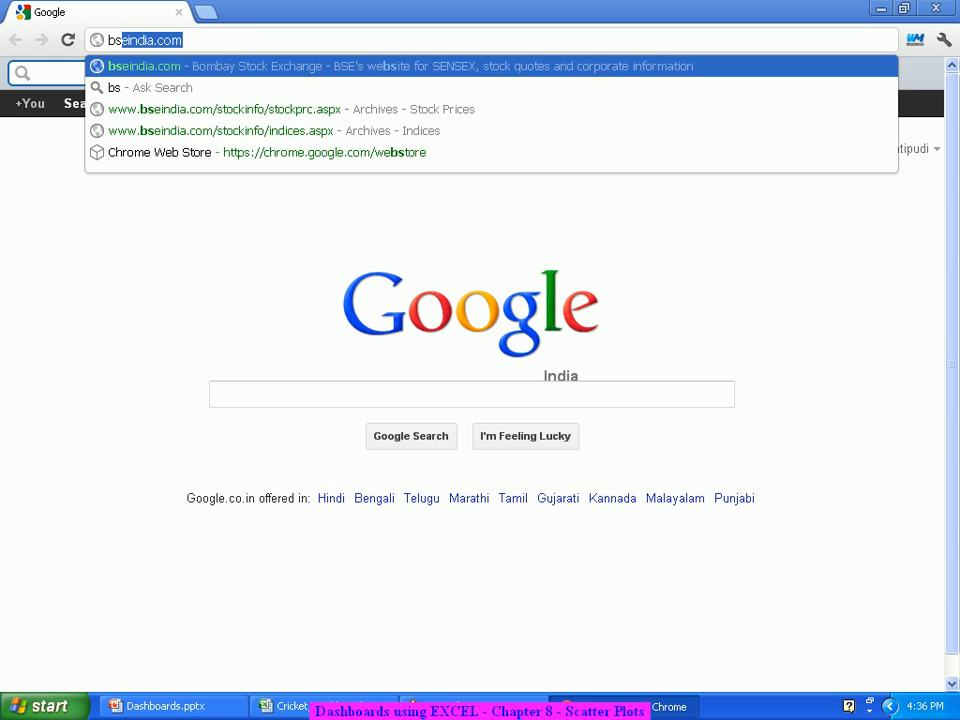
{"action": "type", "text": "ndia"}
{"action": "key", "text": "Return"}
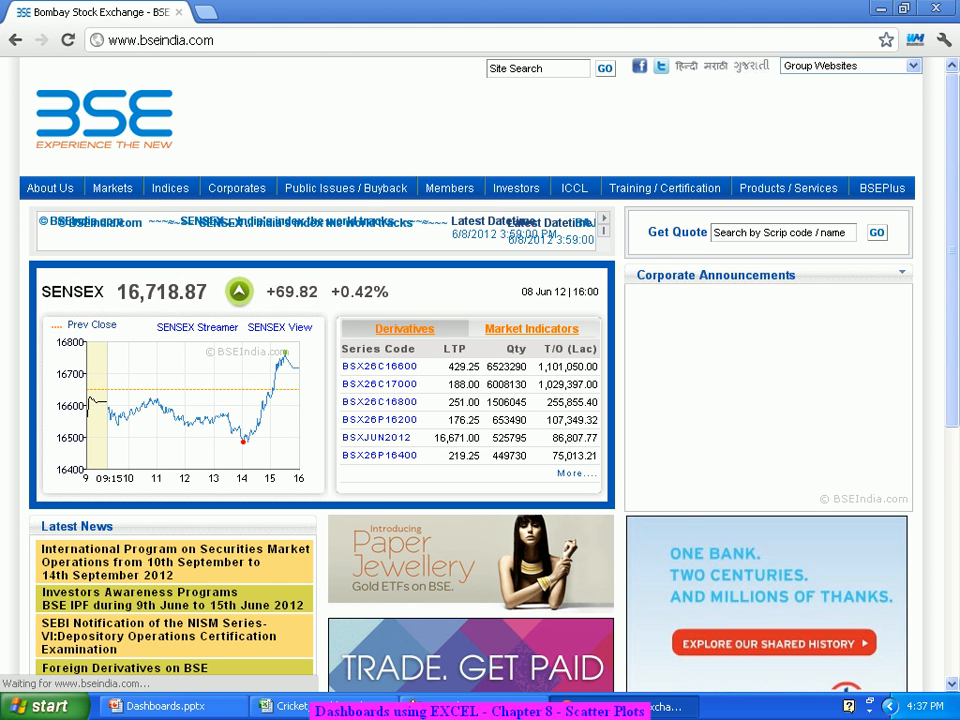
{"action": "mouse_move", "coordinate": [112, 188]}
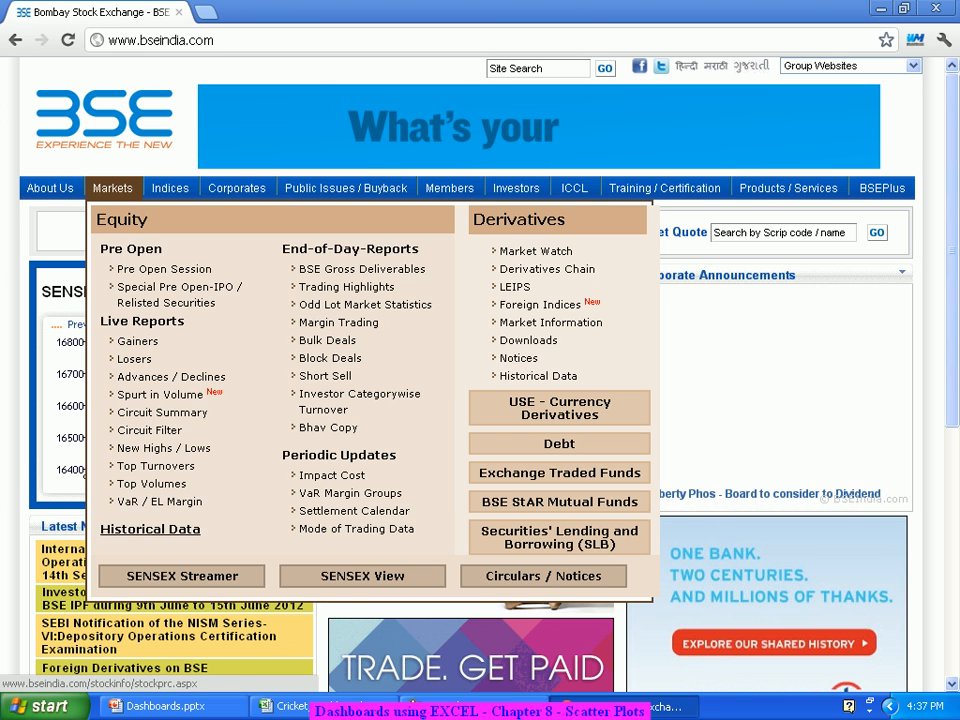
{"action": "left_click", "coordinate": [150, 529]}
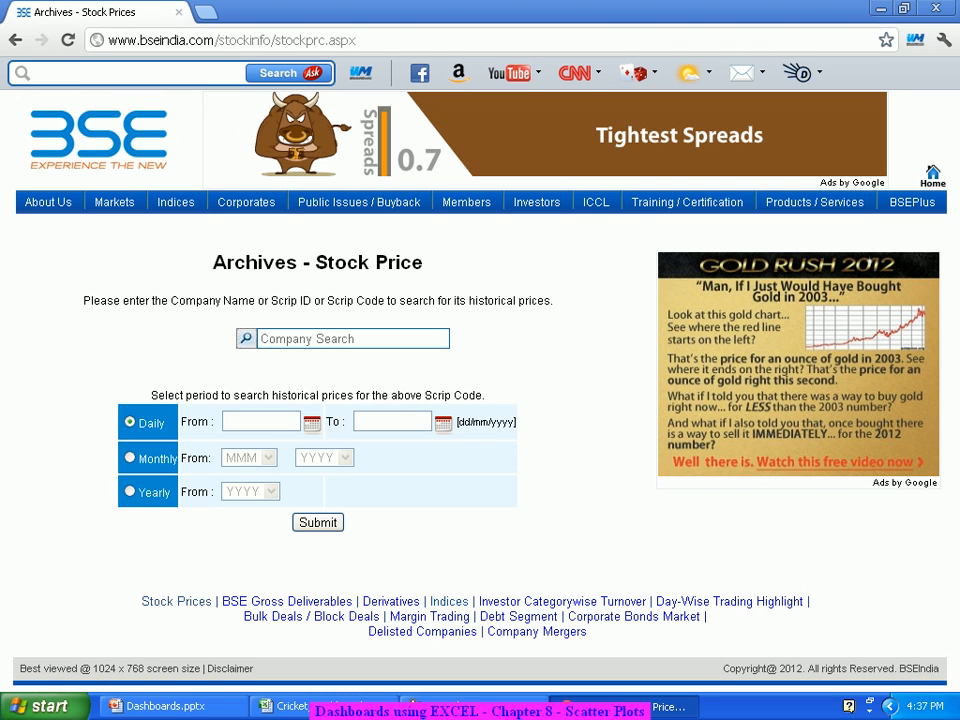
Step: Choose INFY [ Infosys Ltd ] as the company to look up
{"action": "left_click", "coordinate": [340, 339]}
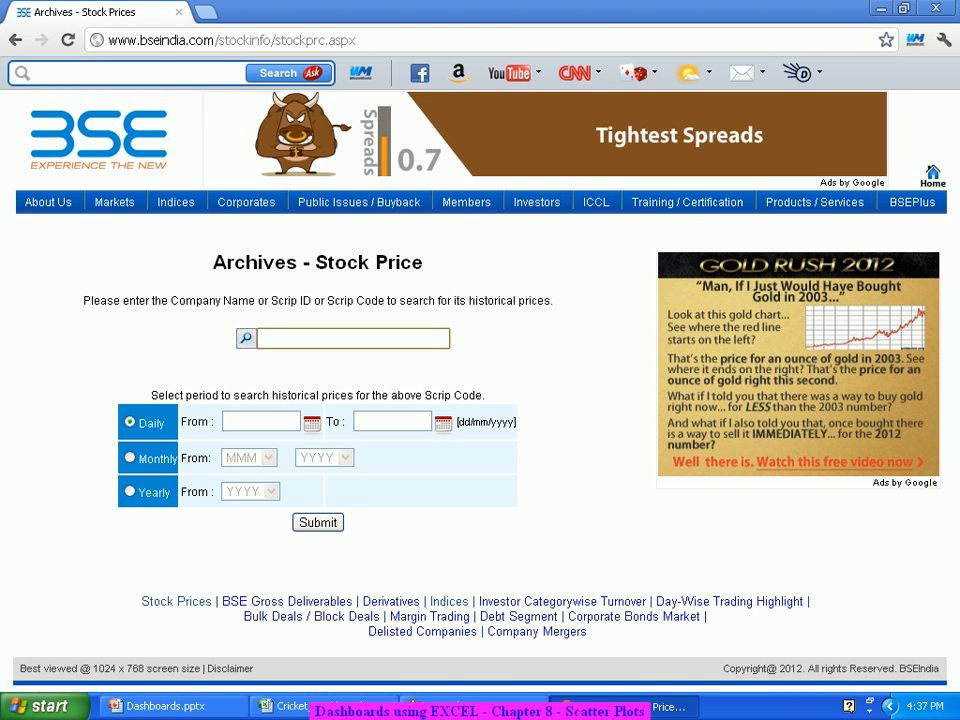
{"action": "type", "text": "Infosys"}
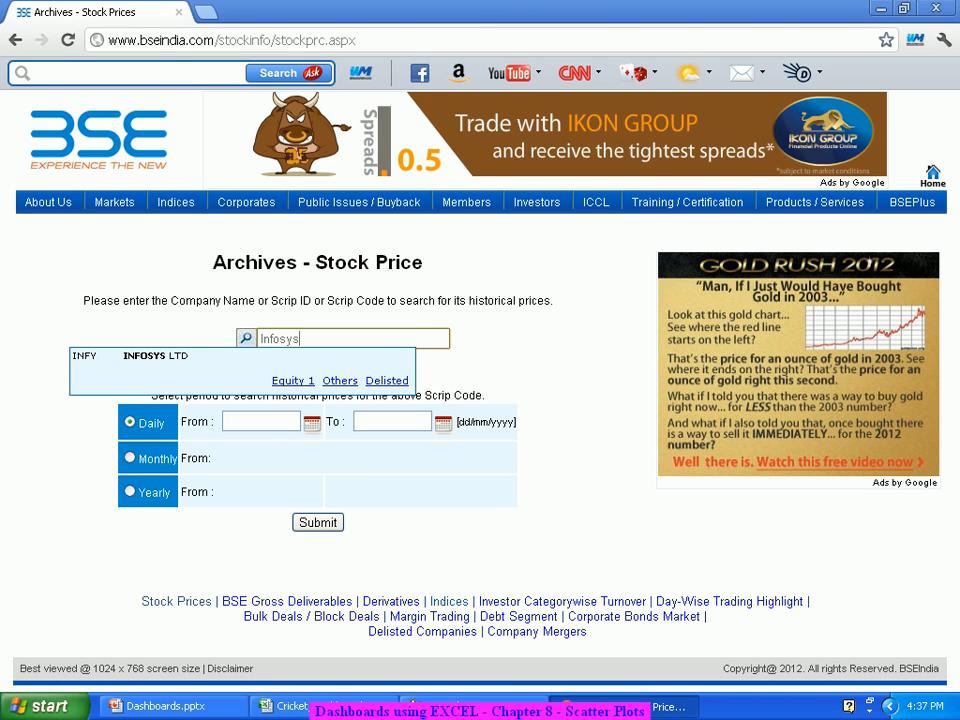
{"action": "key", "text": "Down"}
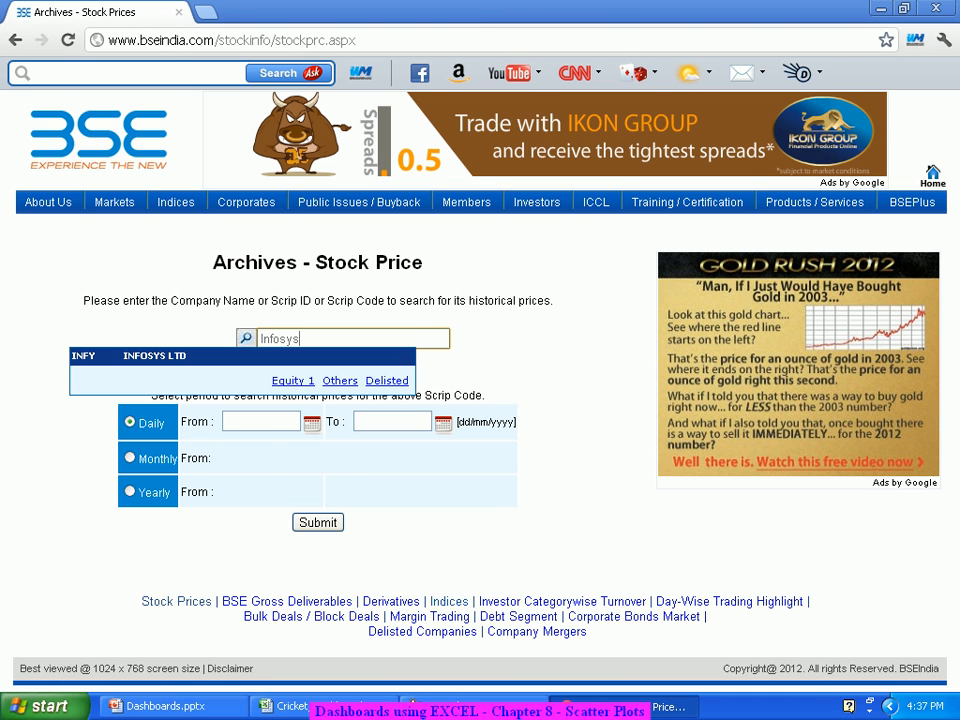
{"action": "left_click", "coordinate": [155, 356]}
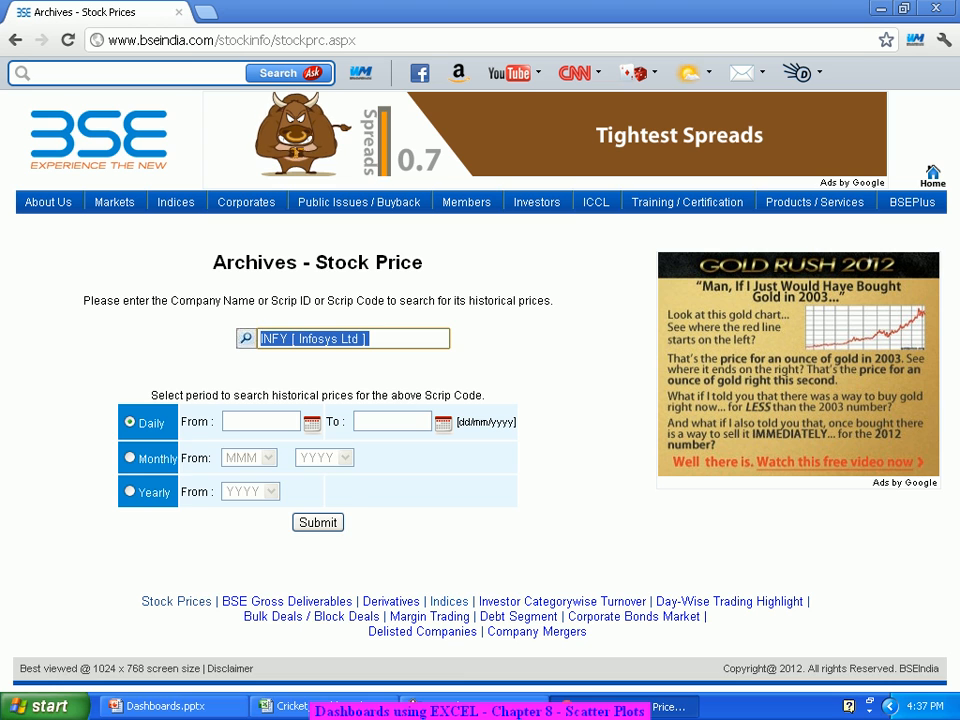
{"action": "left_click", "coordinate": [312, 424]}
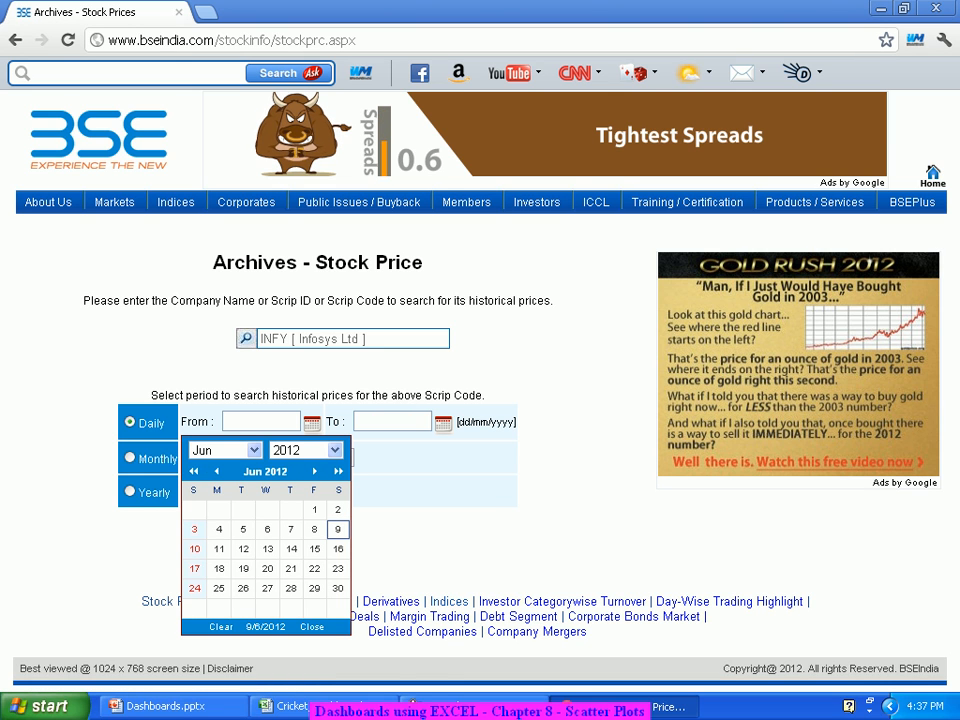
Step: Set the date range from 10 June 2011 to 8 June 2012 using the calendars
{"action": "left_click", "coordinate": [254, 451]}
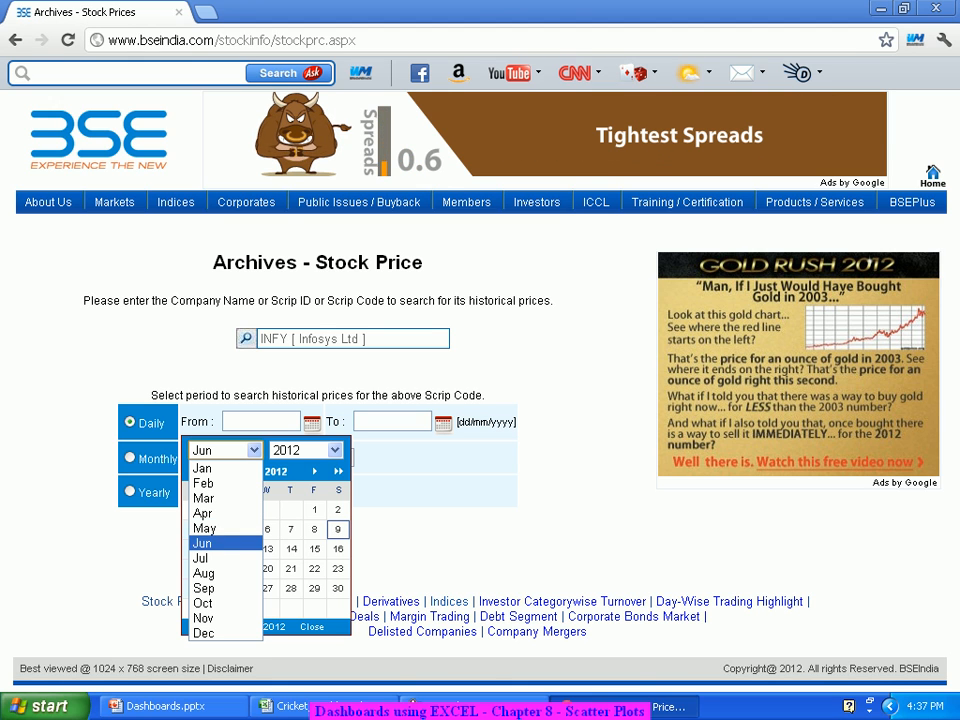
{"action": "left_click", "coordinate": [203, 543]}
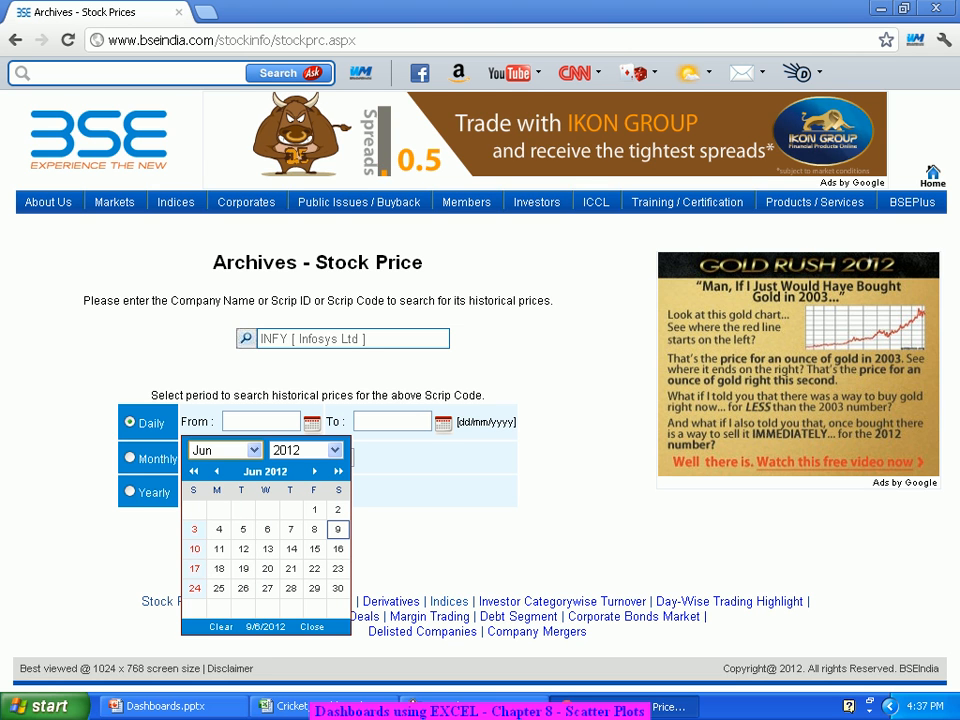
{"action": "left_click", "coordinate": [305, 450]}
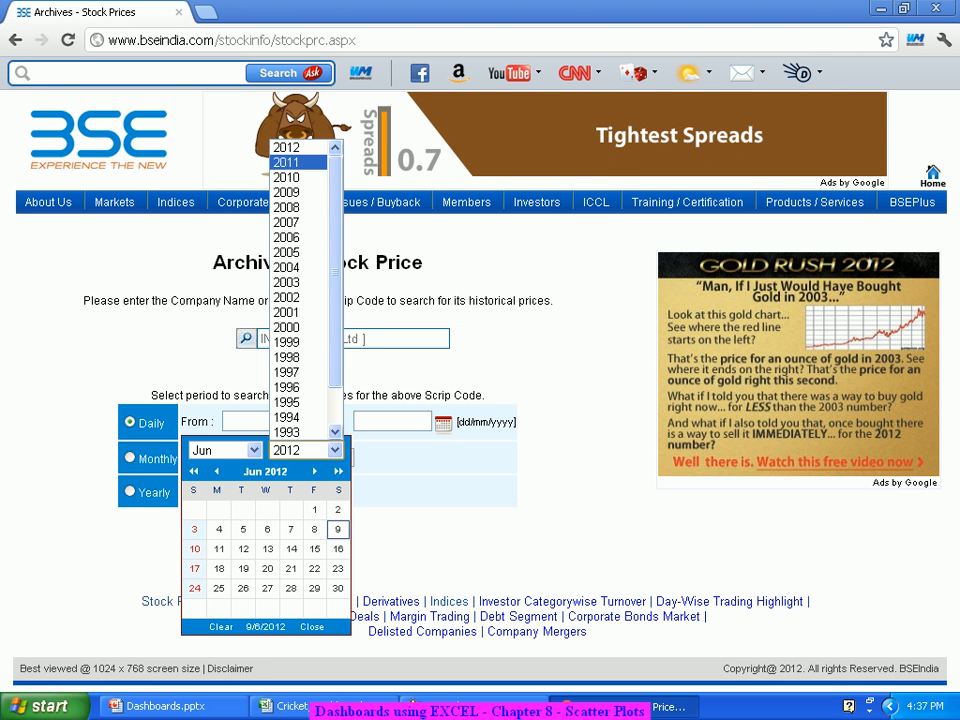
{"action": "left_click", "coordinate": [286, 162]}
{"action": "mouse_move", "coordinate": [300, 204]}
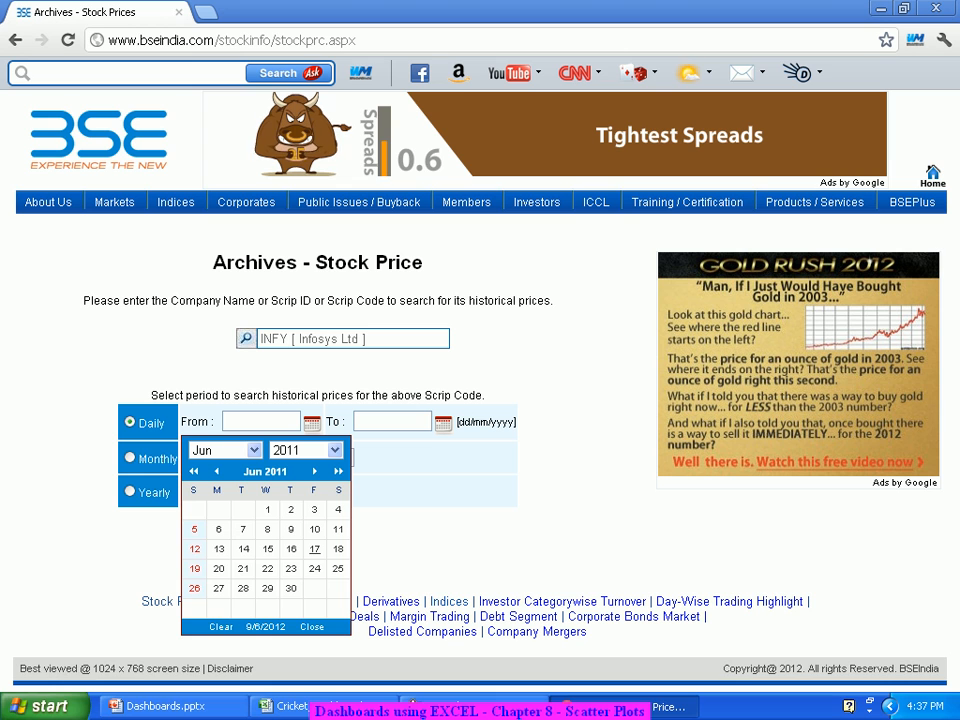
{"action": "left_click", "coordinate": [314, 529]}
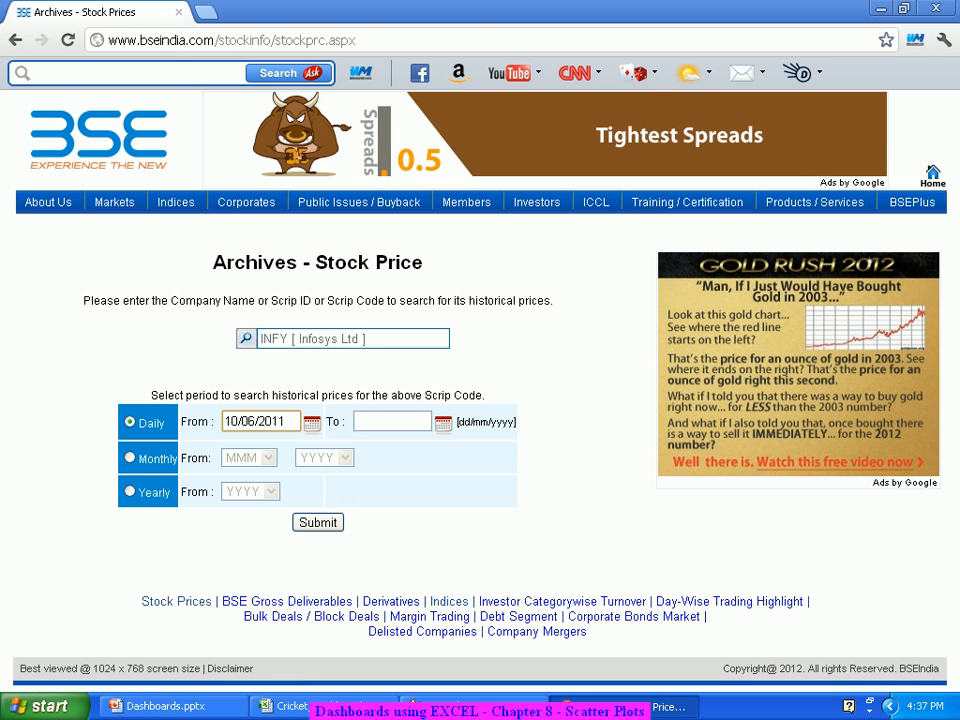
{"action": "left_click", "coordinate": [380, 421]}
{"action": "left_click", "coordinate": [443, 424]}
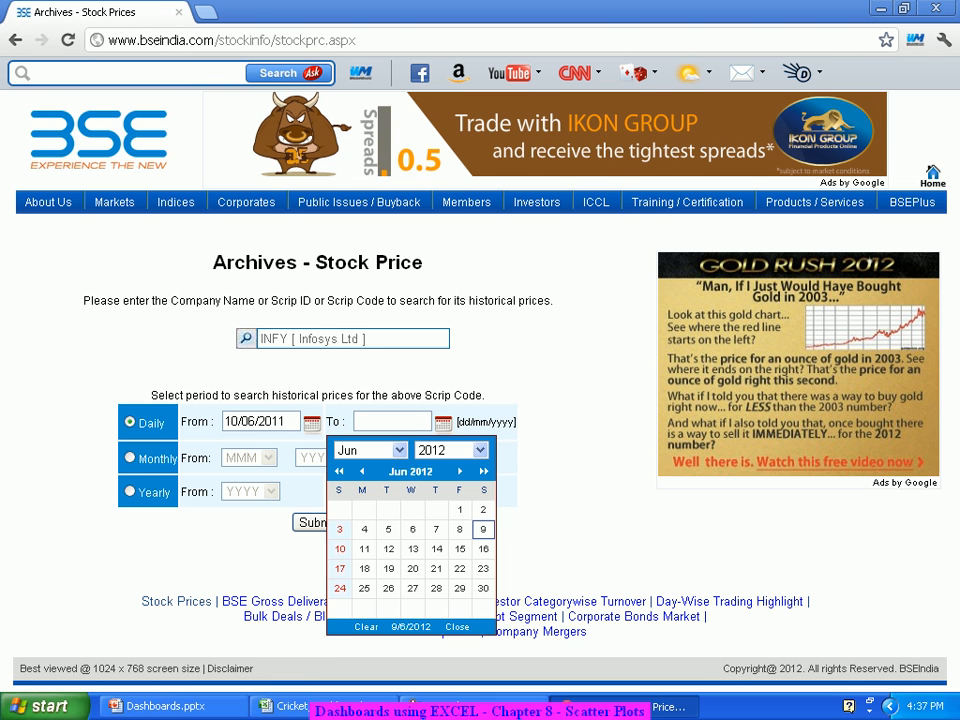
{"action": "left_click", "coordinate": [459, 529]}
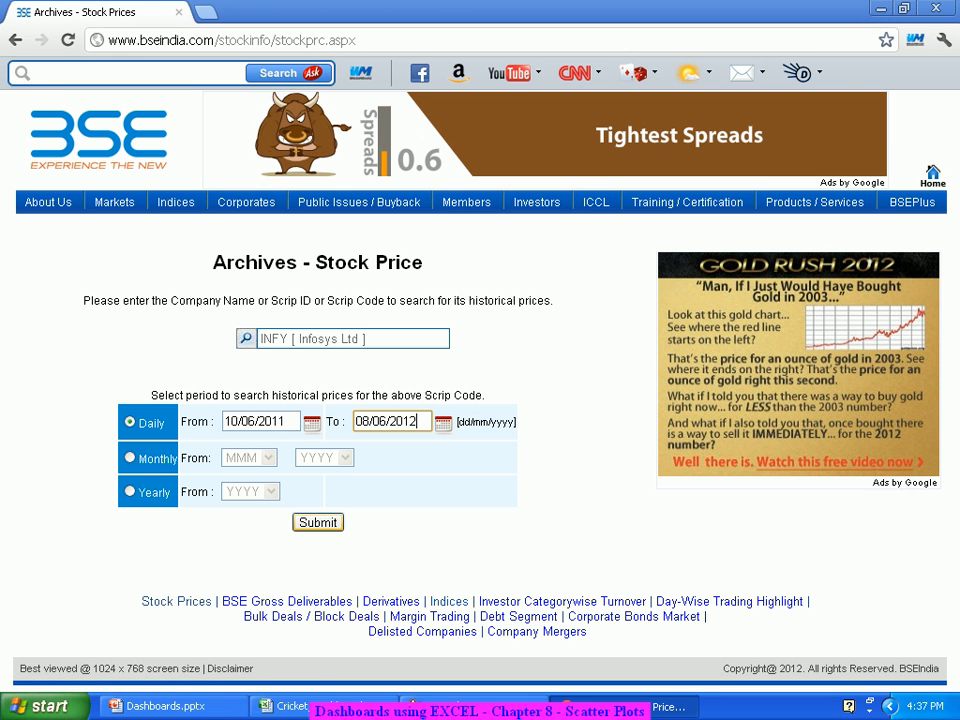
Step: Submit the Infosys search, download all records as a CSV, and open the file
{"action": "left_click", "coordinate": [318, 522]}
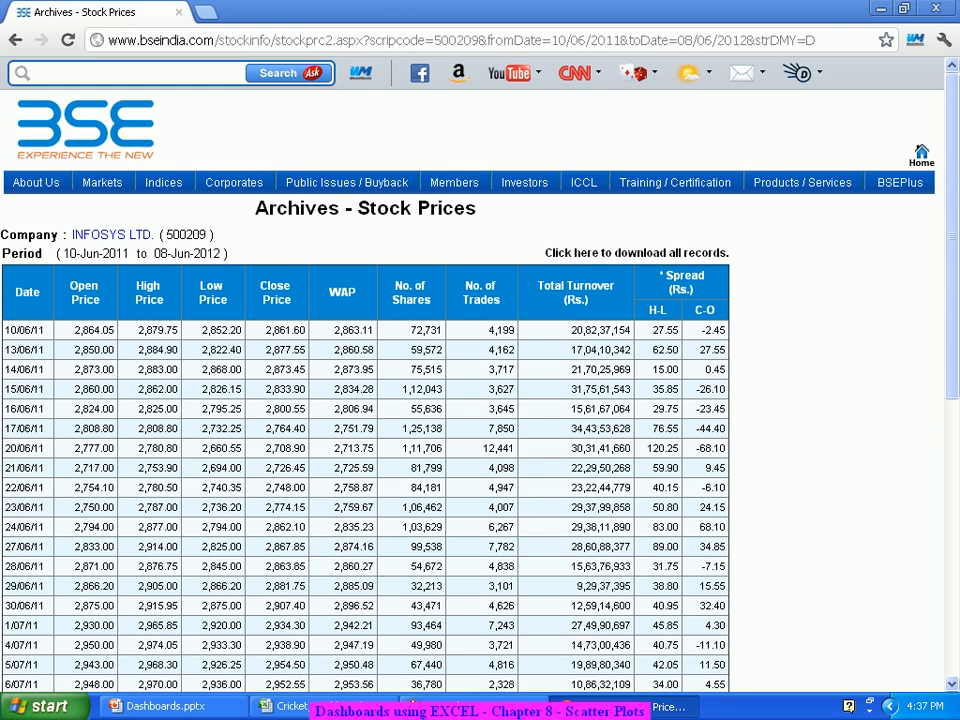
{"action": "left_click", "coordinate": [636, 253]}
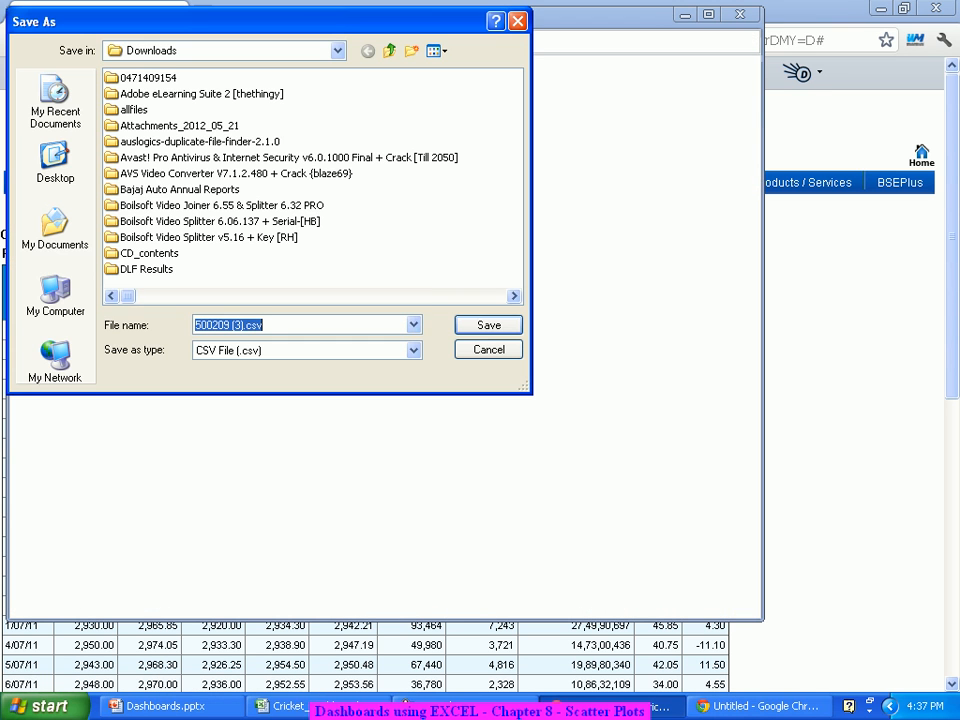
{"action": "key", "text": "Return"}
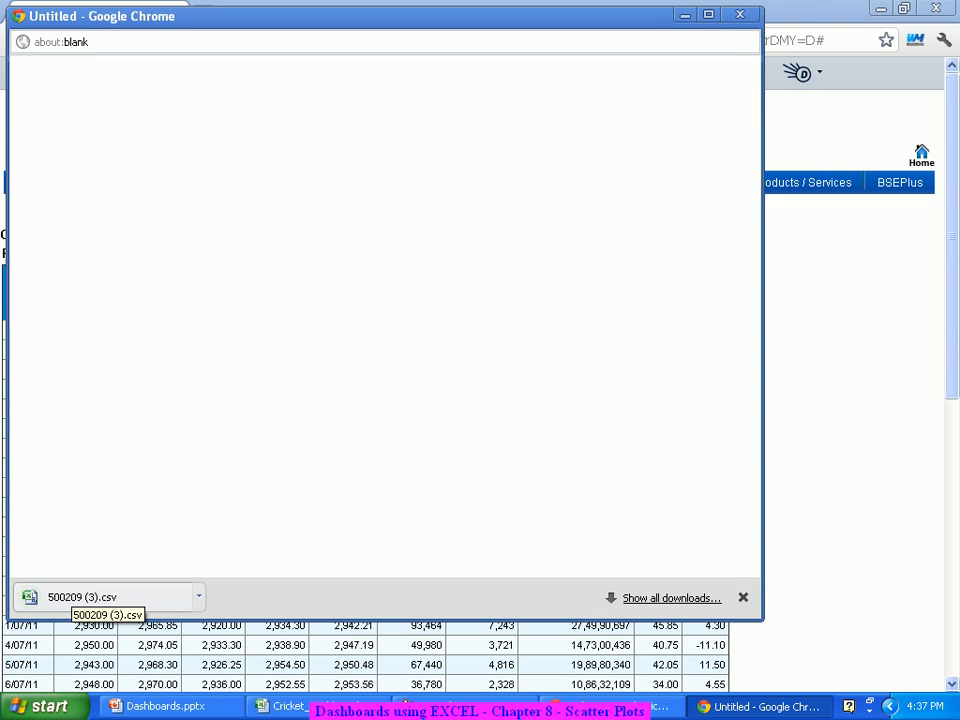
{"action": "left_click", "coordinate": [82, 597]}
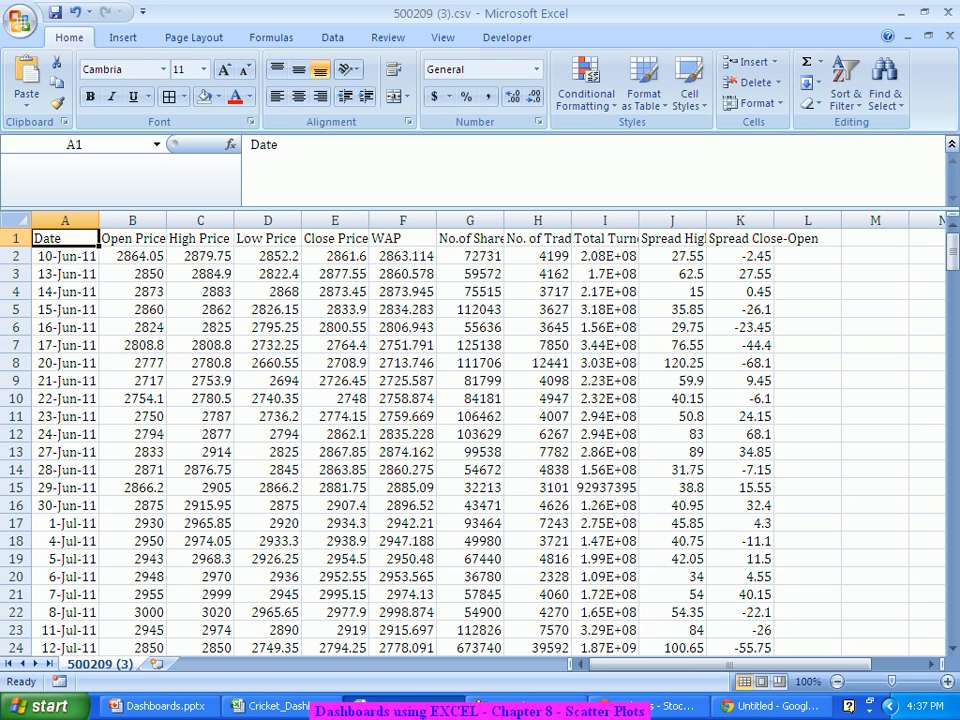
Step: Check the Infosys CSV in Excel, then close Chrome's blank popup to return to the BSE results
{"action": "left_click_drag", "start_coordinate": [470, 209], "coordinate": [470, 156]}
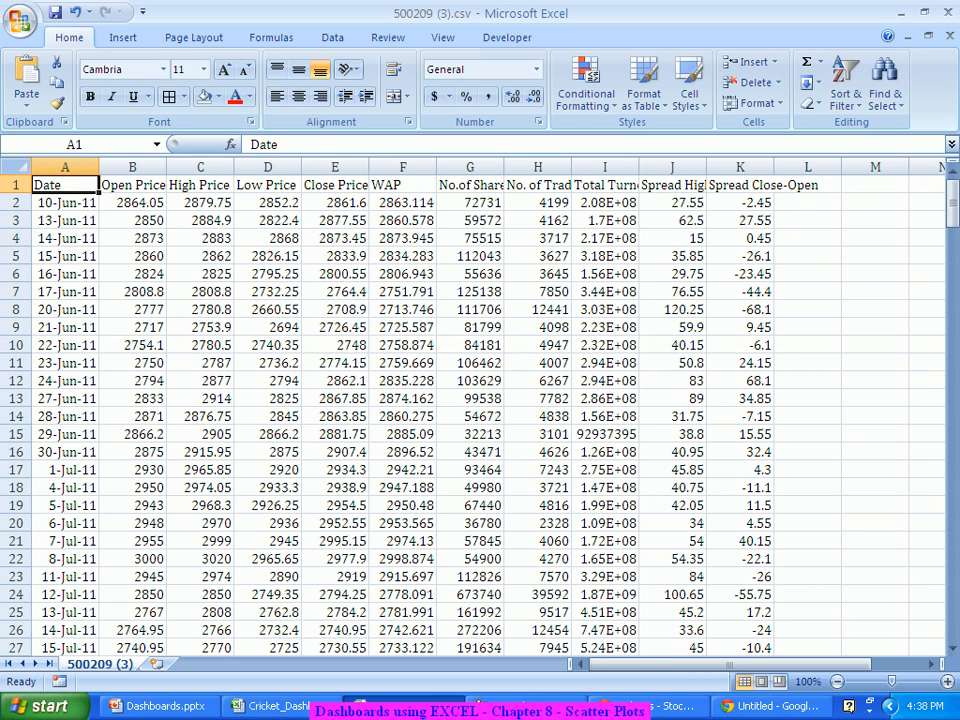
{"action": "key", "text": "alt+Tab"}
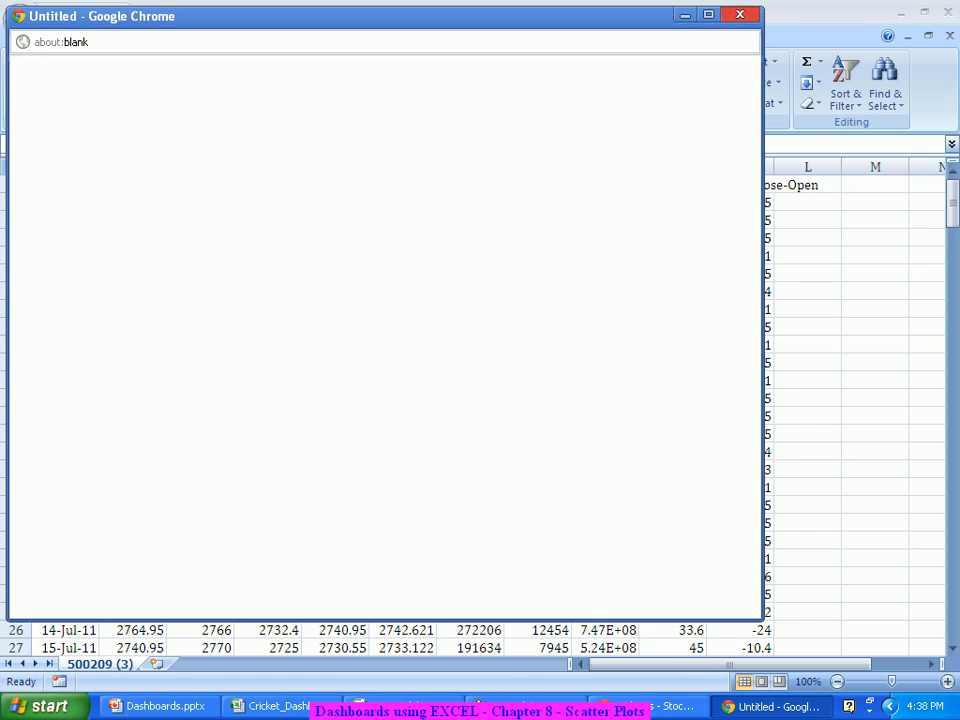
{"action": "left_click", "coordinate": [740, 14]}
{"action": "left_click", "coordinate": [757, 706]}
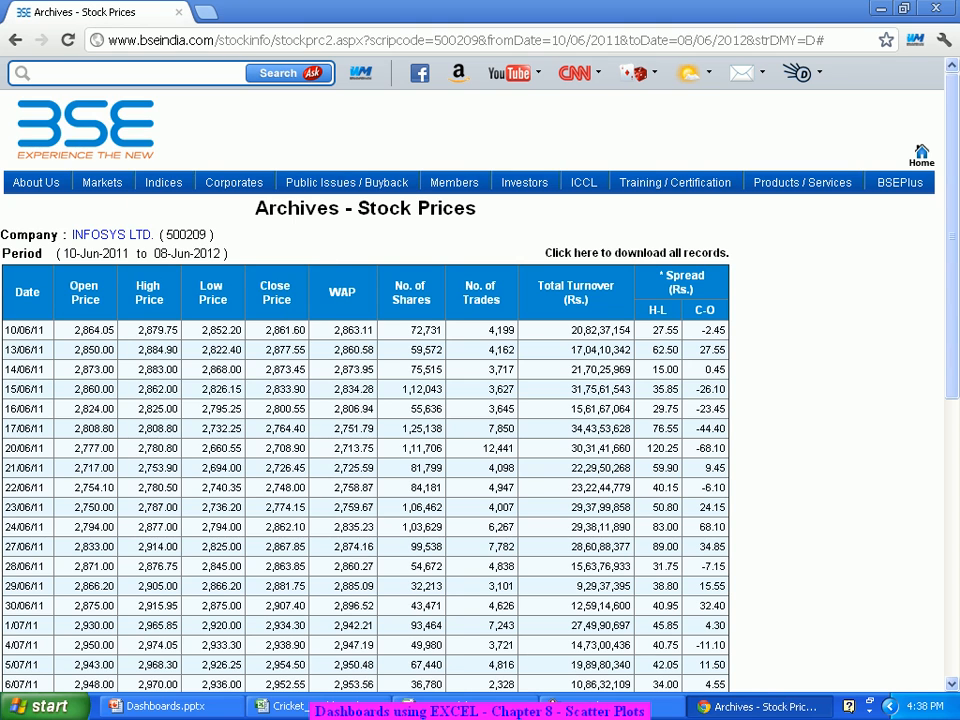
Step: Return to the search form and choose Wipro Ltd as the company
{"action": "left_click", "coordinate": [15, 40]}
{"action": "left_click", "coordinate": [15, 40]}
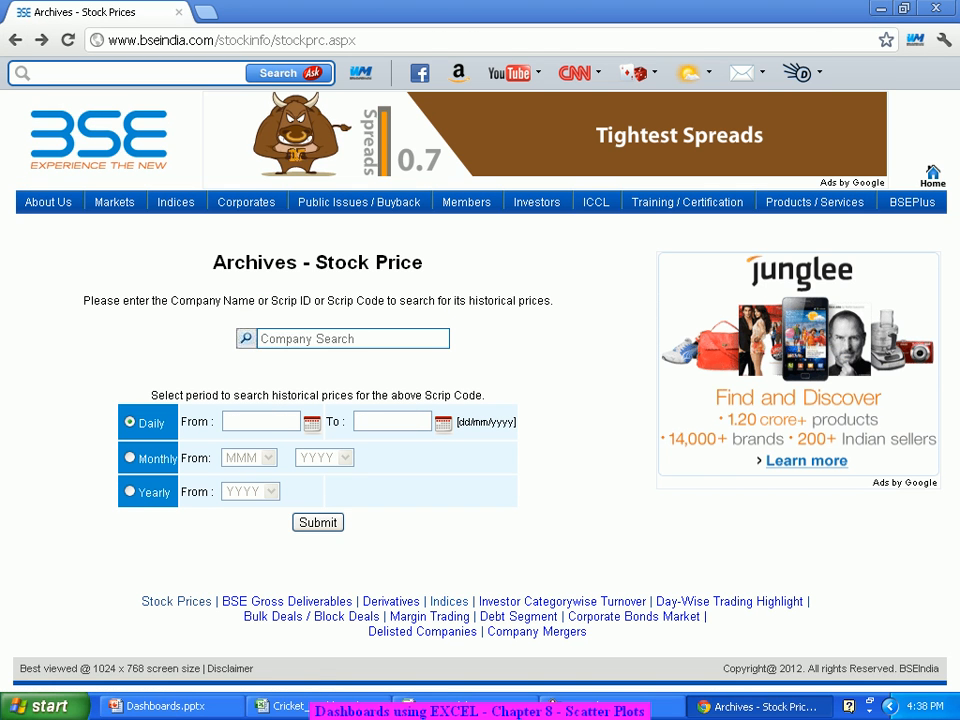
{"action": "left_click", "coordinate": [320, 339]}
{"action": "type", "text": "Wi"}
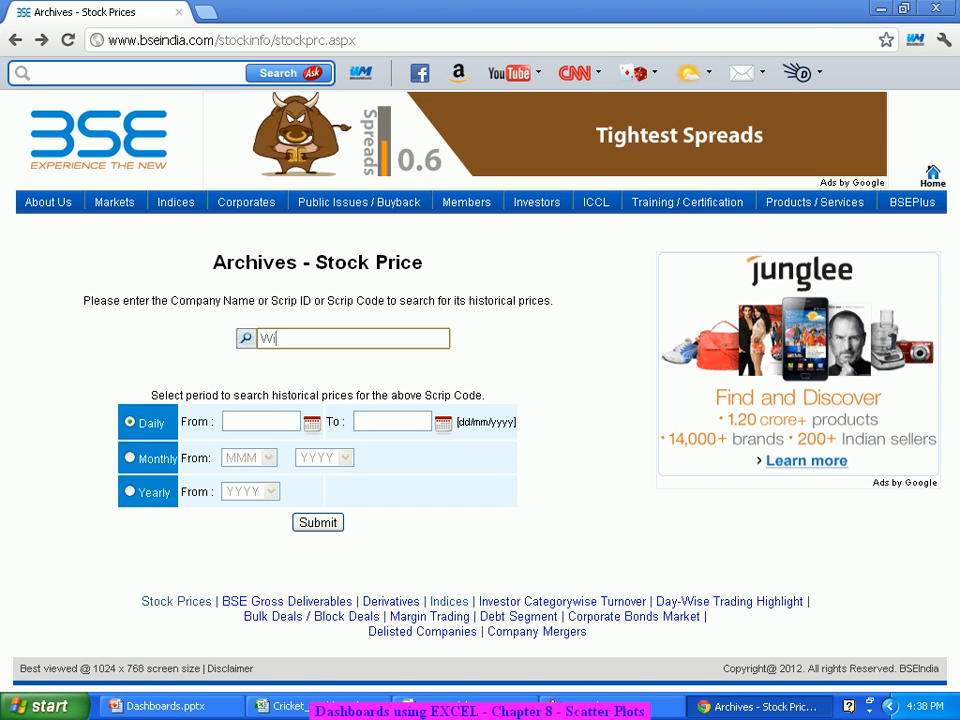
{"action": "type", "text": "pro"}
{"action": "key", "text": "Down"}
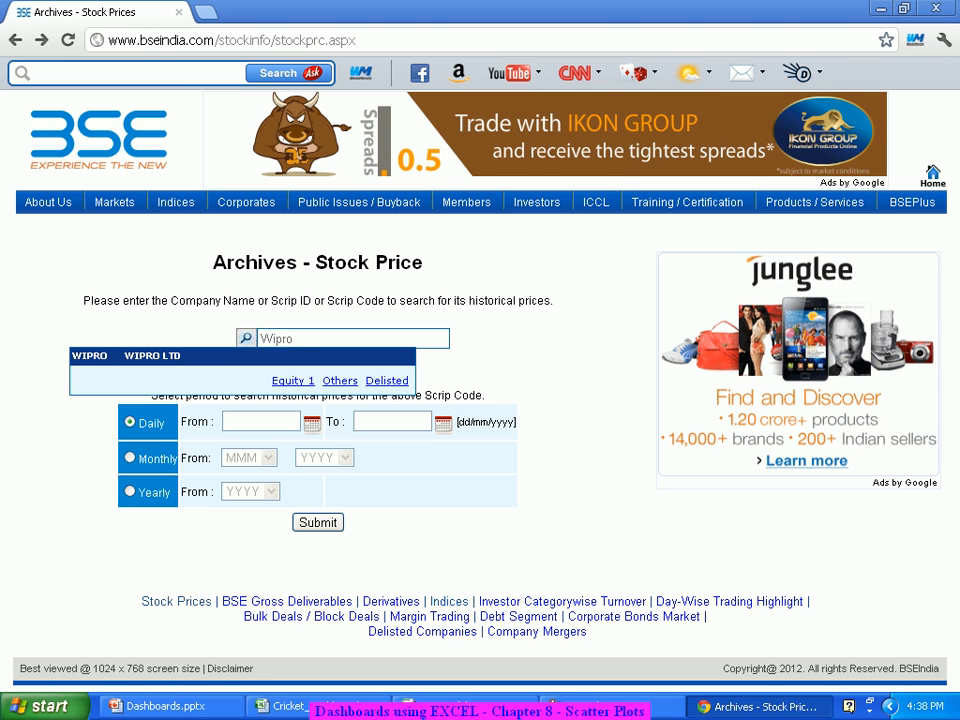
{"action": "key", "text": "Return"}
Step: Set the Wipro date range from 10 June 2011 to 8 June 2012
{"action": "left_click", "coordinate": [261, 421]}
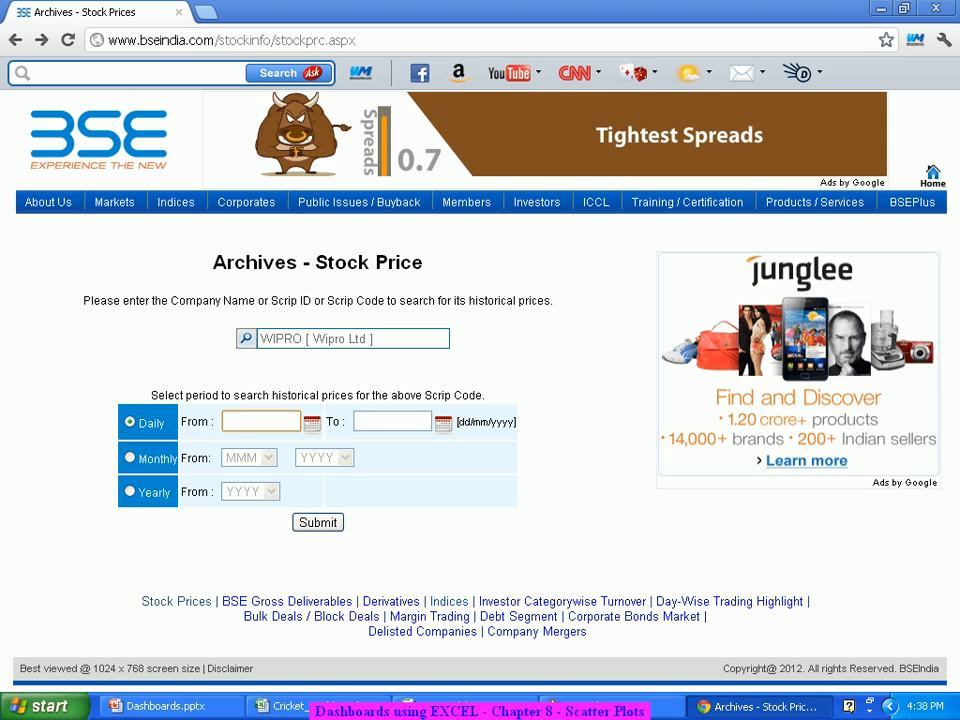
{"action": "left_click", "coordinate": [312, 424]}
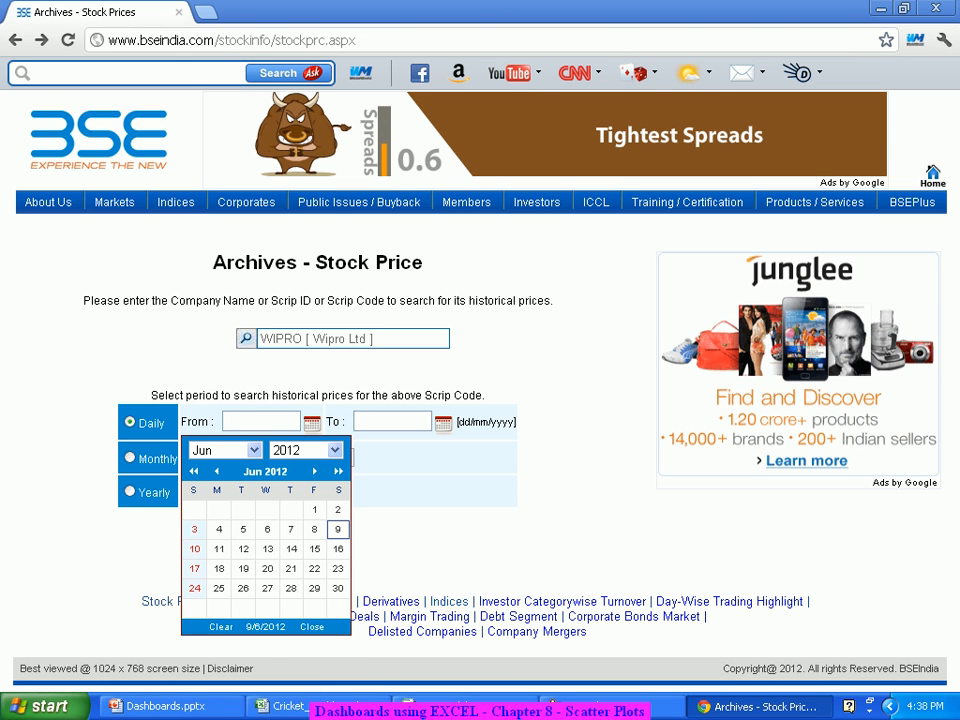
{"action": "left_click", "coordinate": [306, 450]}
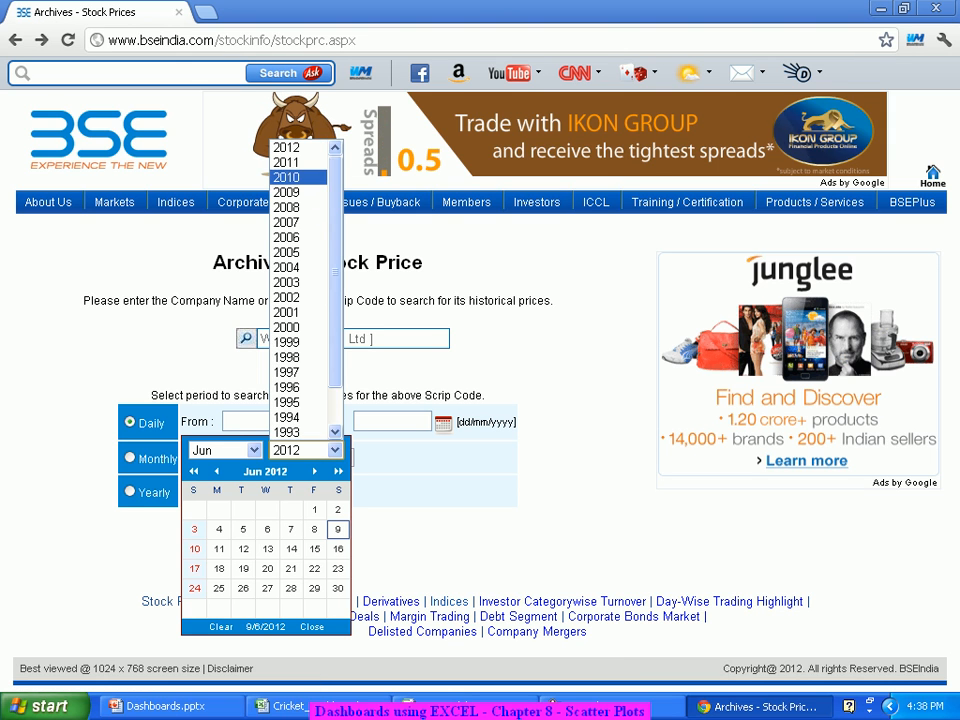
{"action": "left_click", "coordinate": [298, 162]}
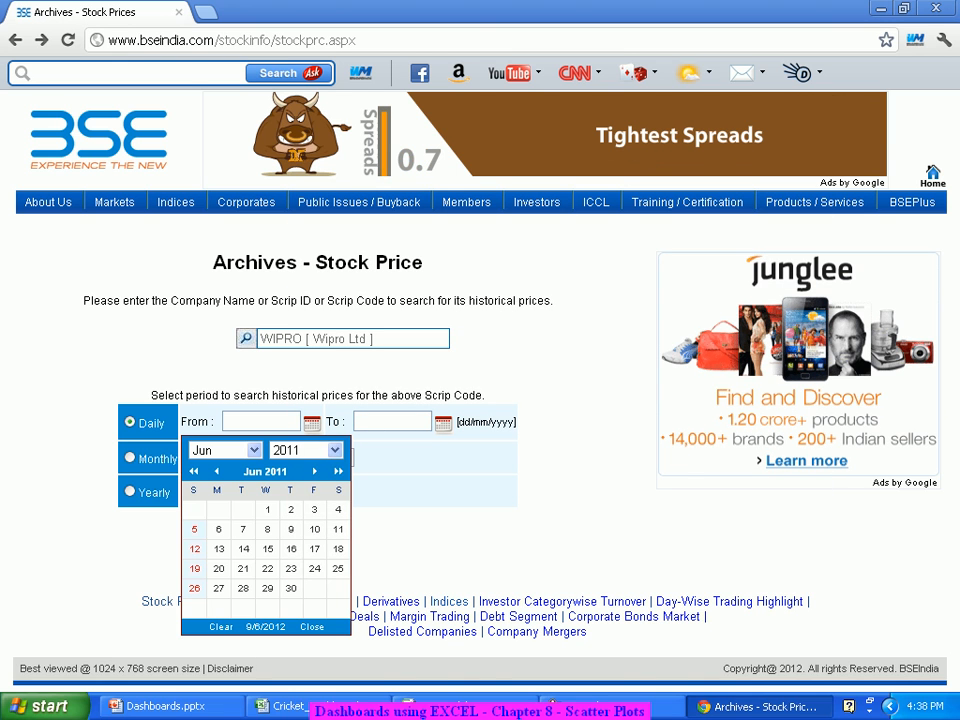
{"action": "left_click", "coordinate": [314, 529]}
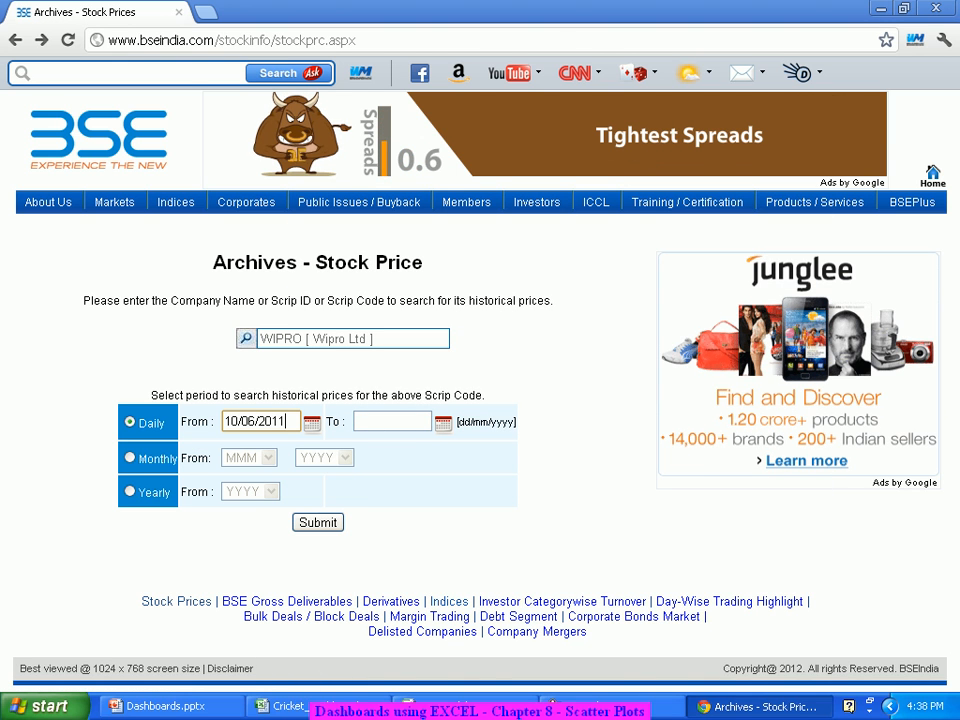
{"action": "left_click", "coordinate": [443, 424]}
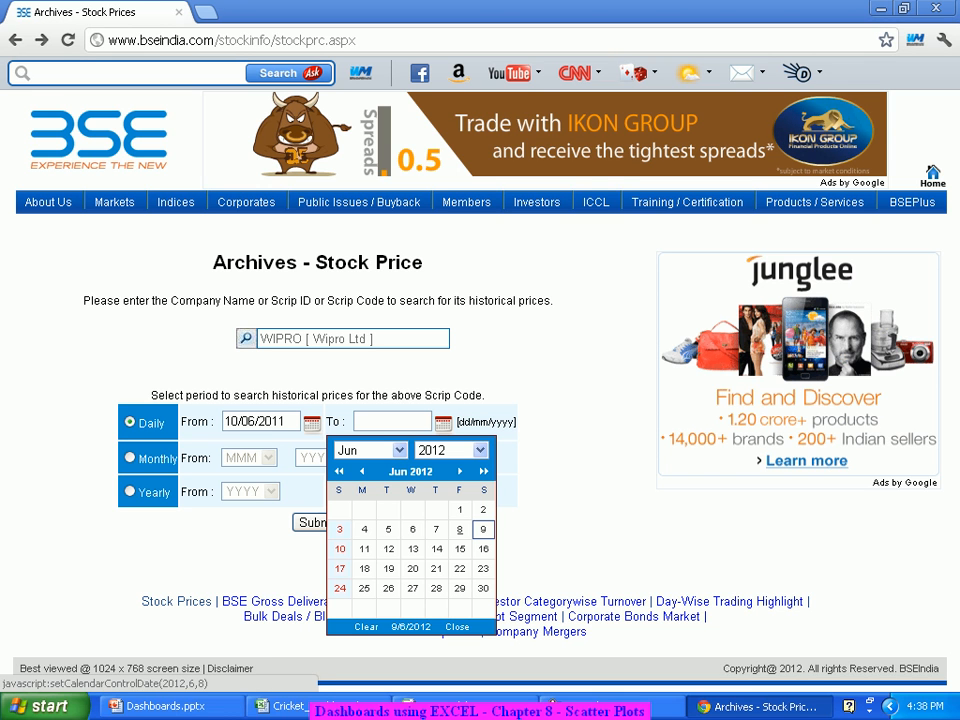
{"action": "left_click", "coordinate": [459, 529]}
Step: Submit the Wipro search and save all price records as a CSV file
{"action": "left_click", "coordinate": [318, 522]}
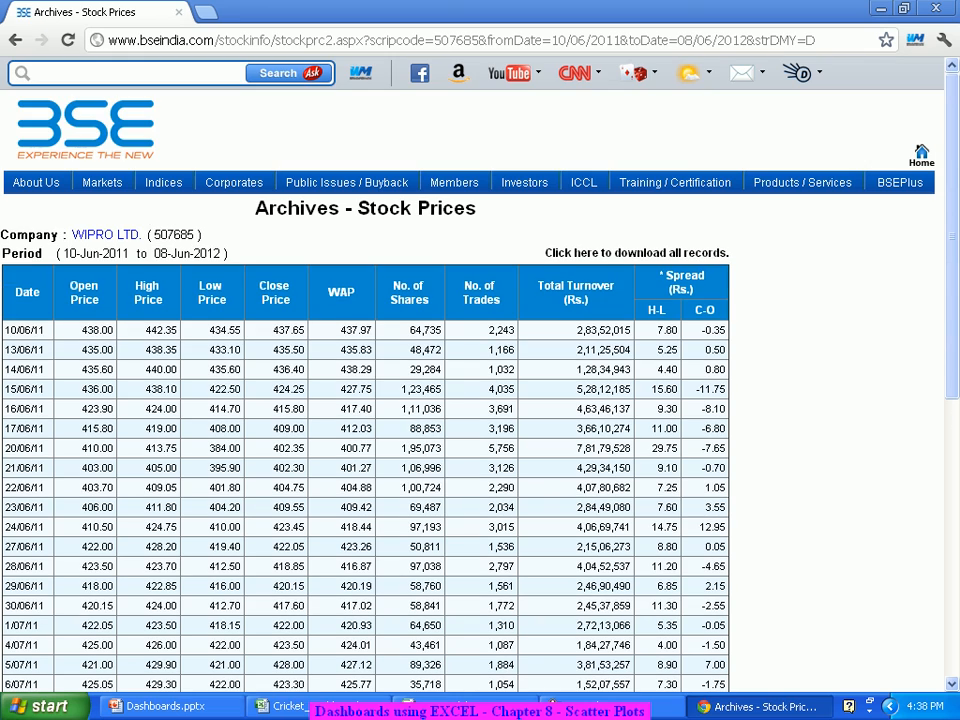
{"action": "left_click", "coordinate": [637, 253]}
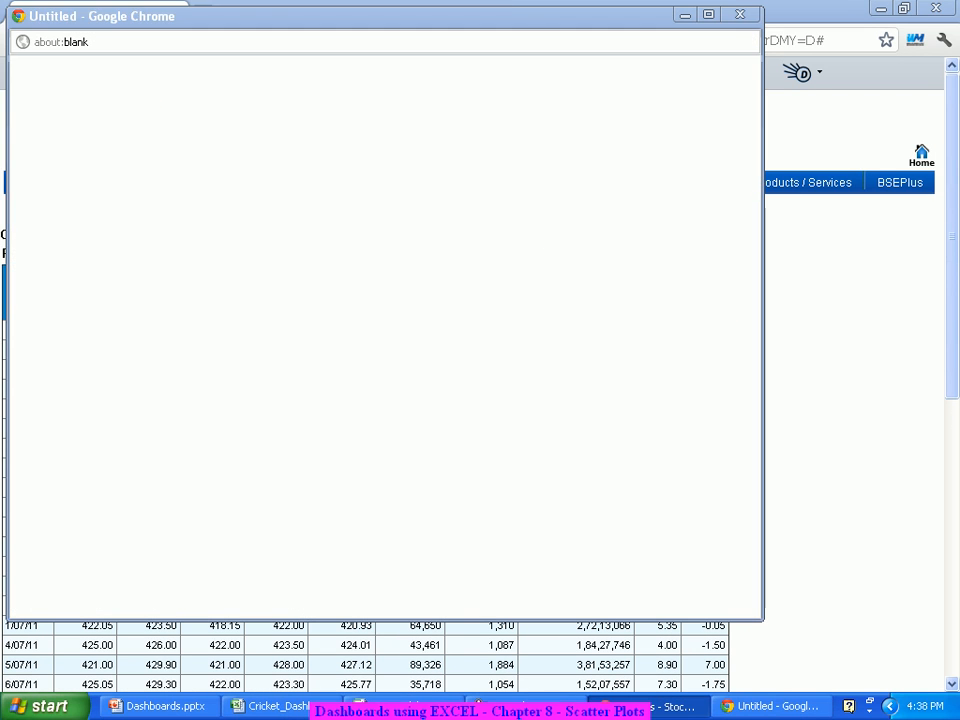
{"action": "key", "text": "Return"}
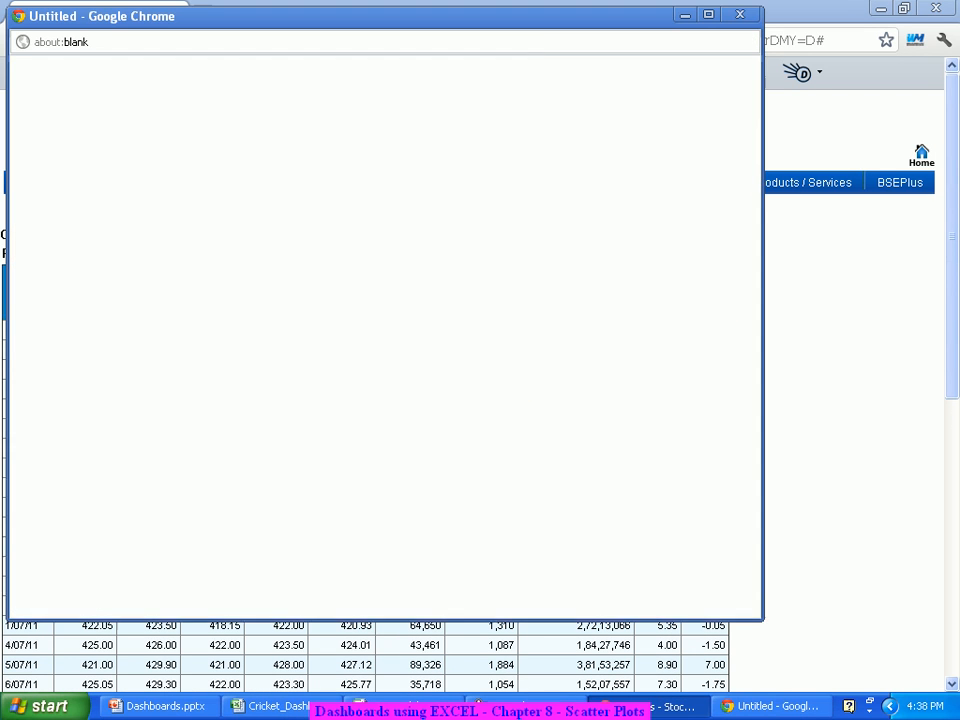
Step: Copy the Close Price column E from the Wipro 507685.csv file
{"action": "left_click", "coordinate": [70, 597]}
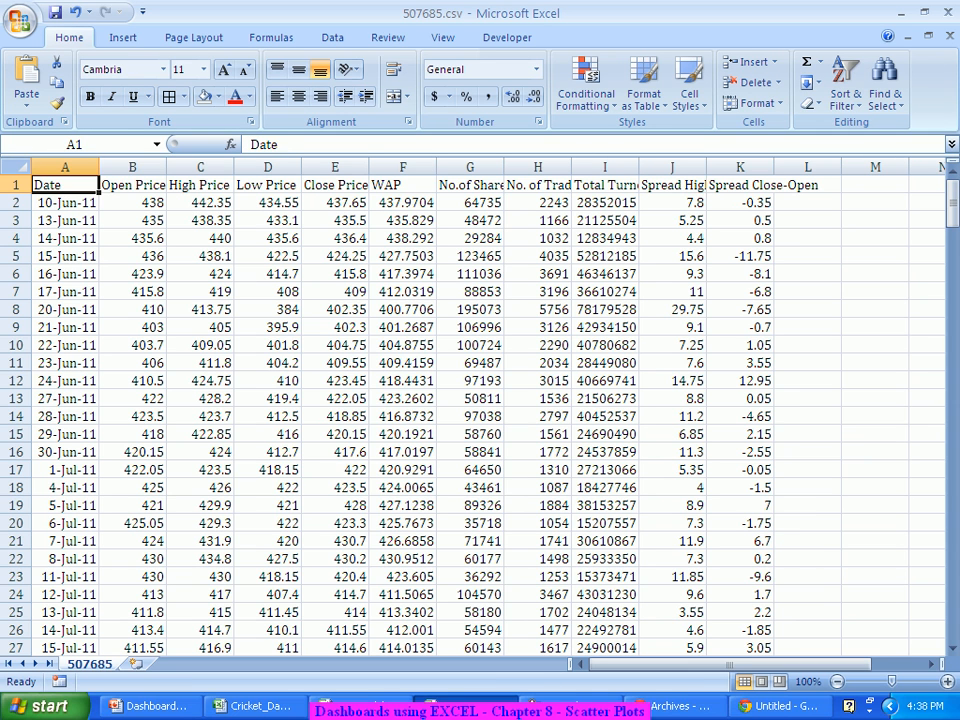
{"action": "left_click", "coordinate": [335, 167]}
{"action": "key", "text": "ctrl+c"}
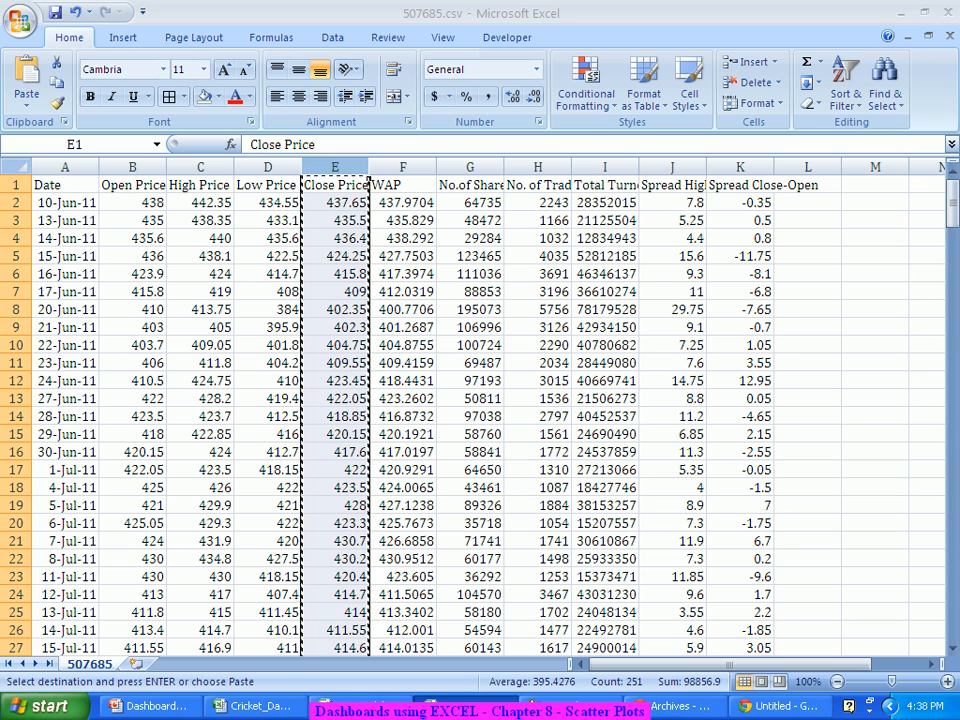
{"action": "left_click", "coordinate": [808, 167]}
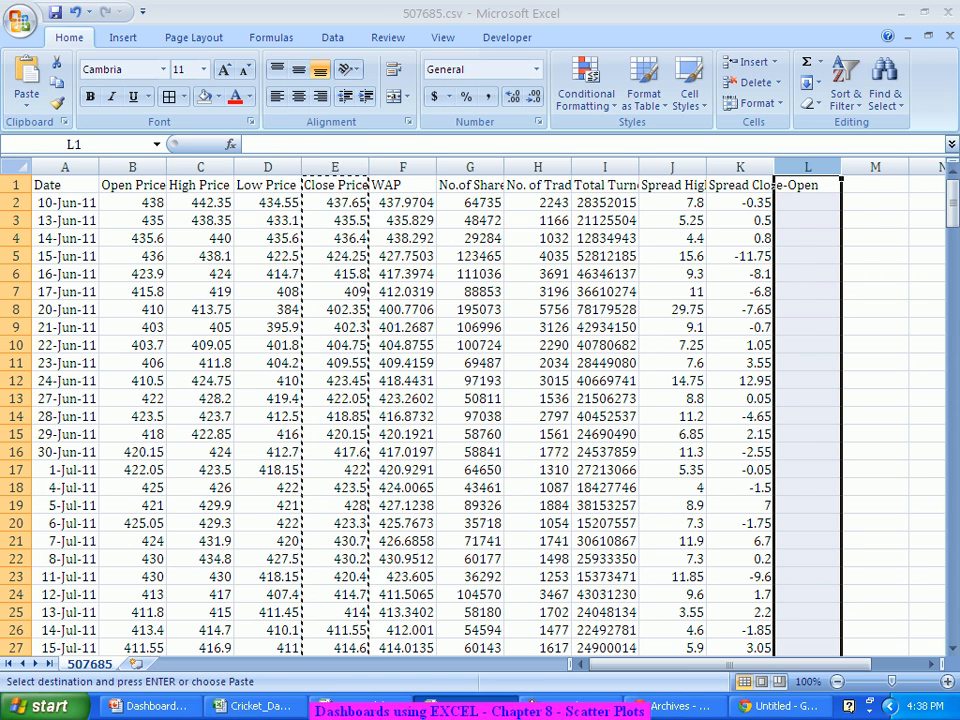
{"action": "key", "text": "ctrl+v"}
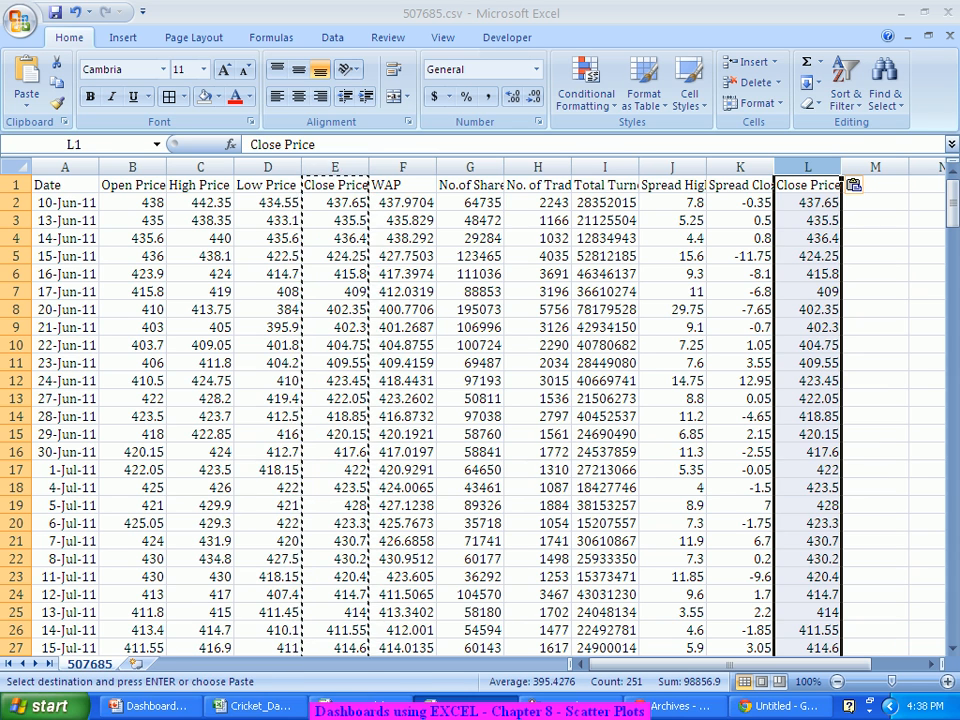
Step: Paste the Wipro close prices into empty column L of 500209 (3).csv, starting at 437.65
{"action": "left_click", "coordinate": [330, 706]}
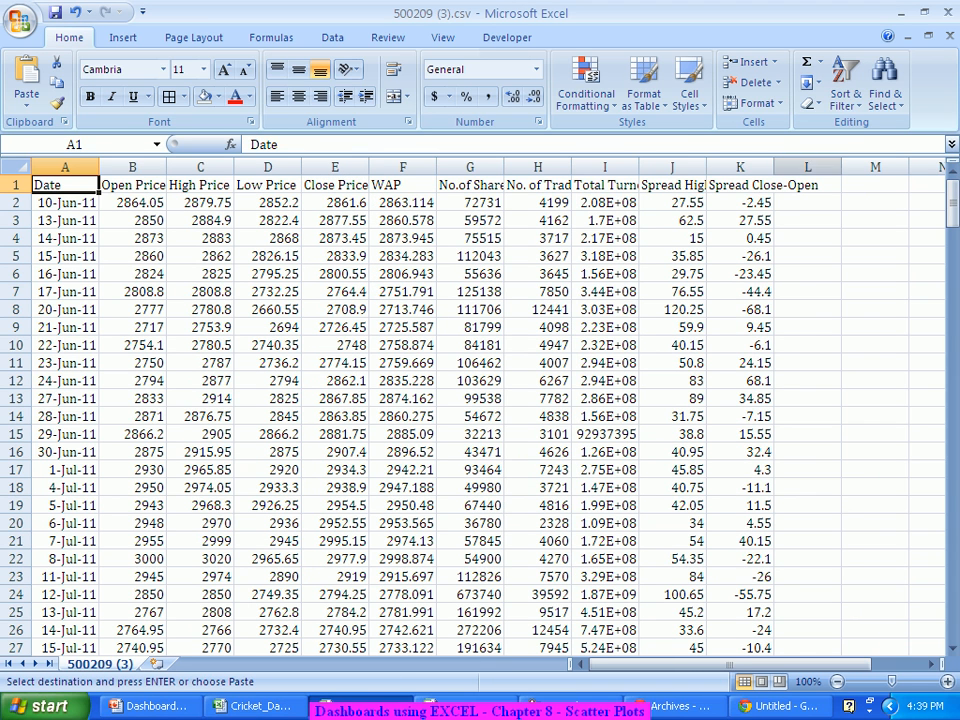
{"action": "left_click", "coordinate": [807, 185]}
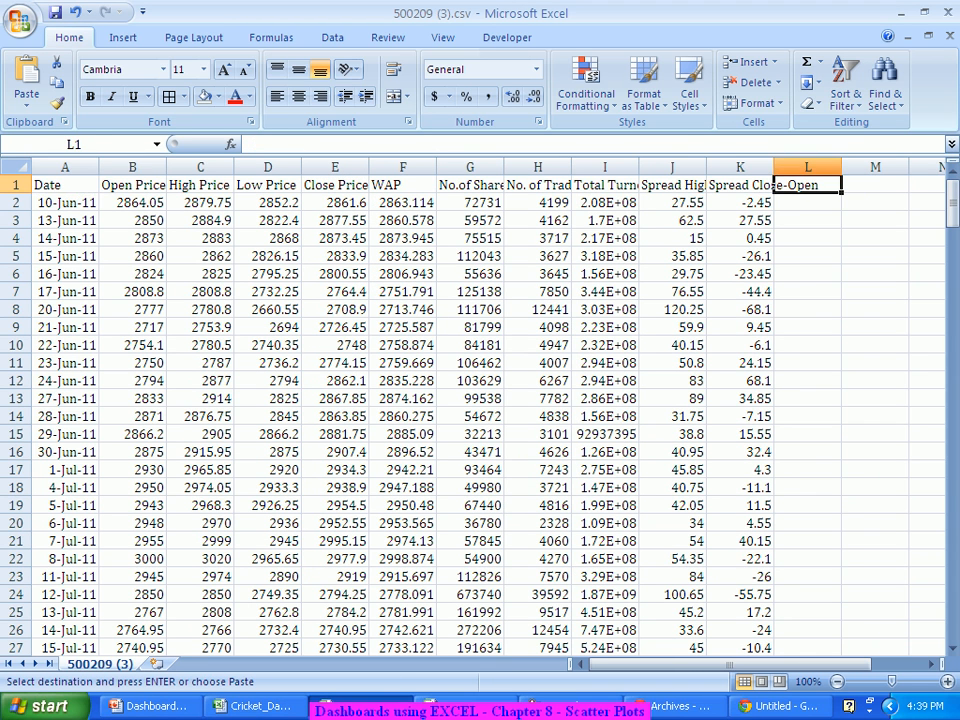
{"action": "left_click", "coordinate": [807, 168]}
{"action": "key", "text": "ctrl+v"}
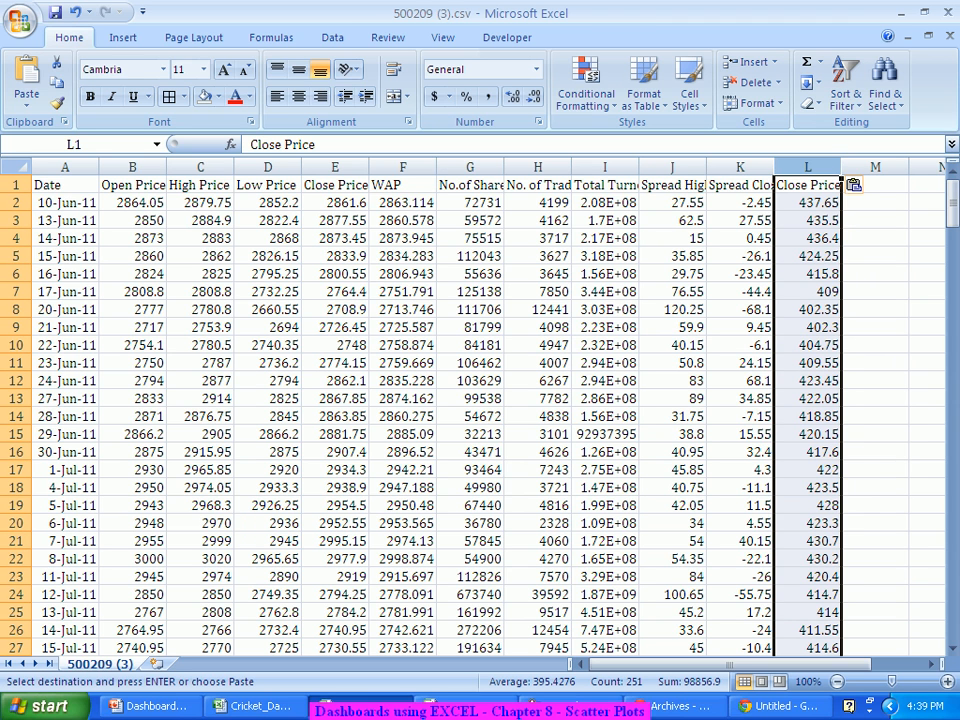
{"action": "key", "text": "Escape"}
Step: Replace the E1 Close Price heading with 'Infosys' and label L1 'Wipro'
{"action": "left_click", "coordinate": [335, 185]}
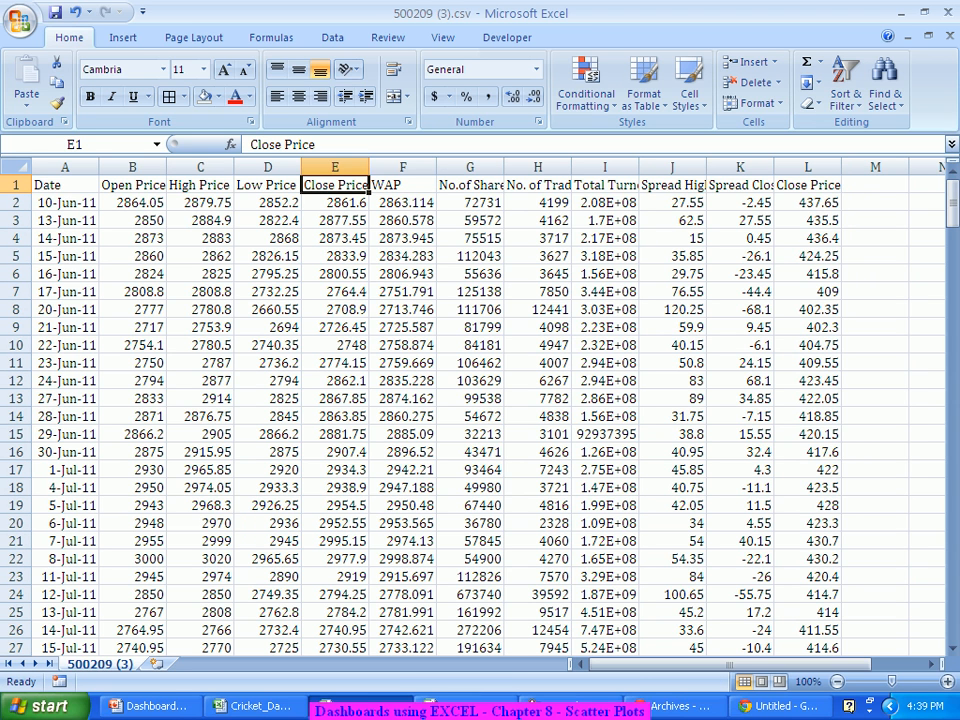
{"action": "type", "text": "Infosys"}
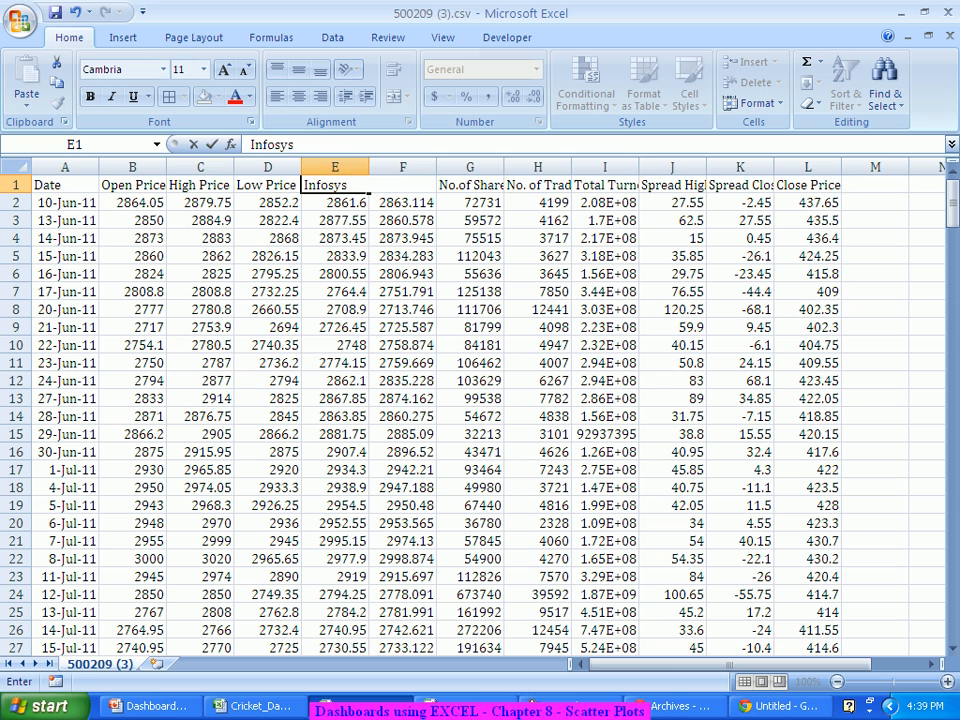
{"action": "key", "text": "Right"}
{"action": "key", "text": "Right"}
{"action": "key", "text": "Right"}
{"action": "key", "text": "Right"}
{"action": "key", "text": "Right"}
{"action": "key", "text": "Right"}
{"action": "key", "text": "Right"}
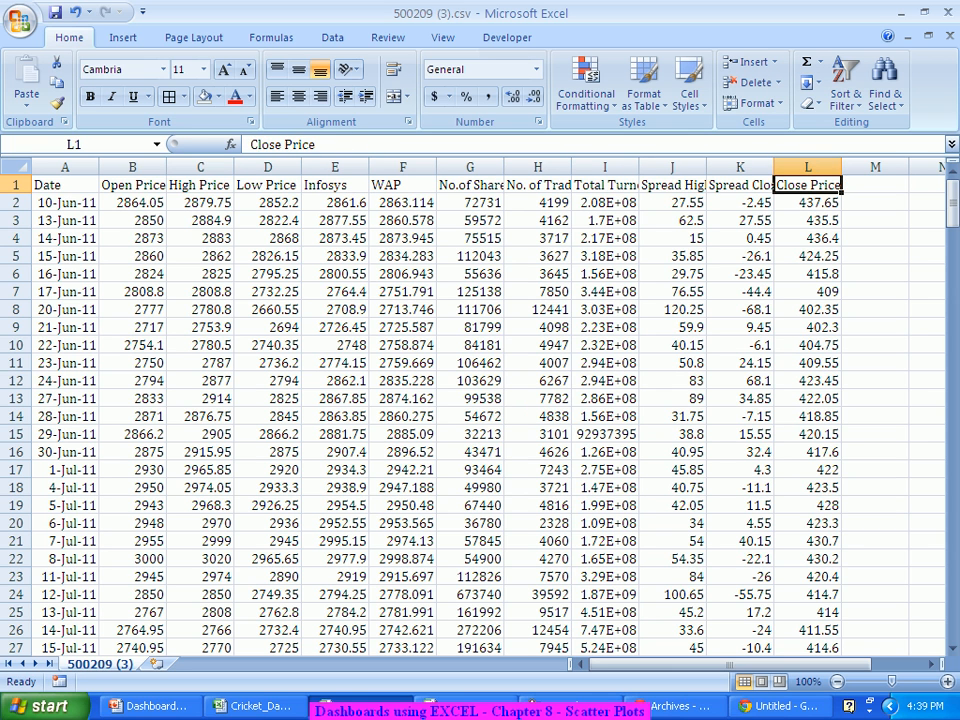
{"action": "type", "text": "Wipro"}
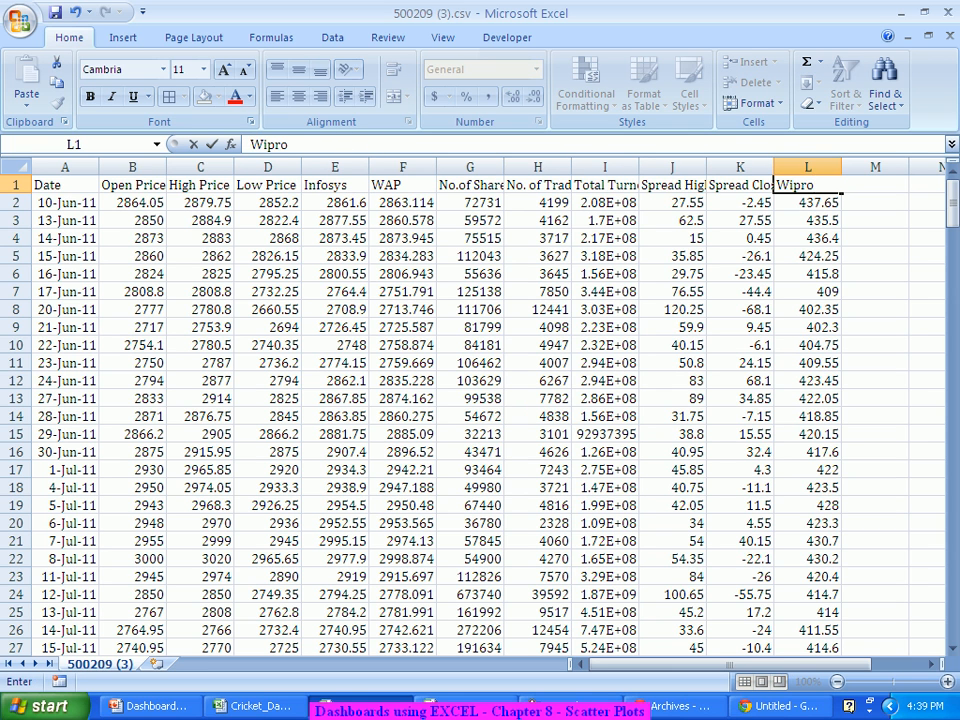
{"action": "key", "text": "Right"}
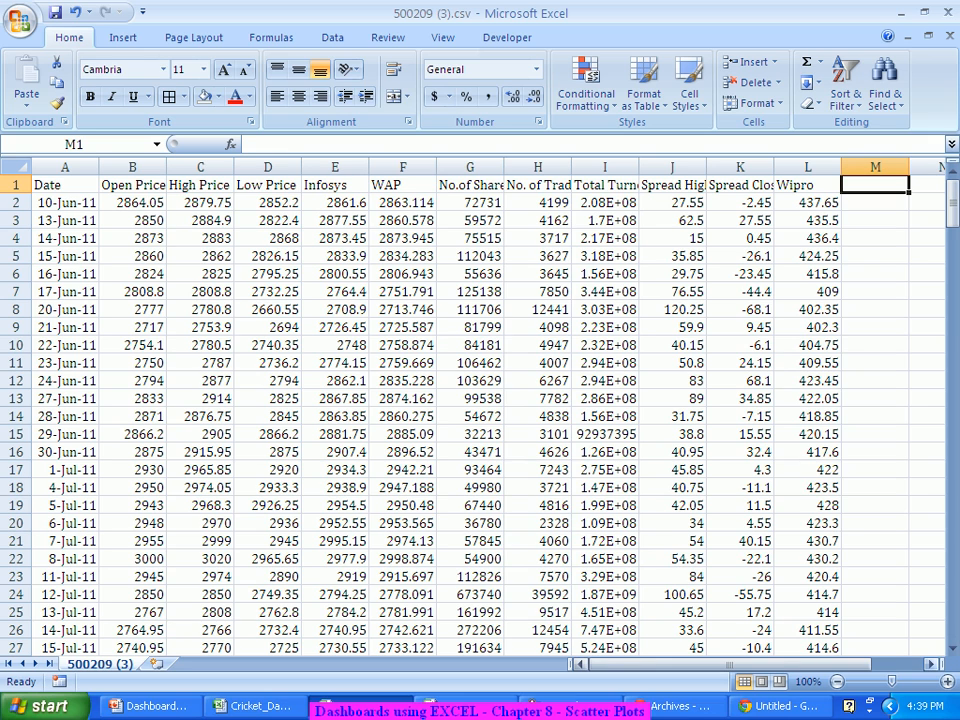
{"action": "scroll", "coordinate": [480, 420], "scroll_direction": "right", "scroll_amount": 3}
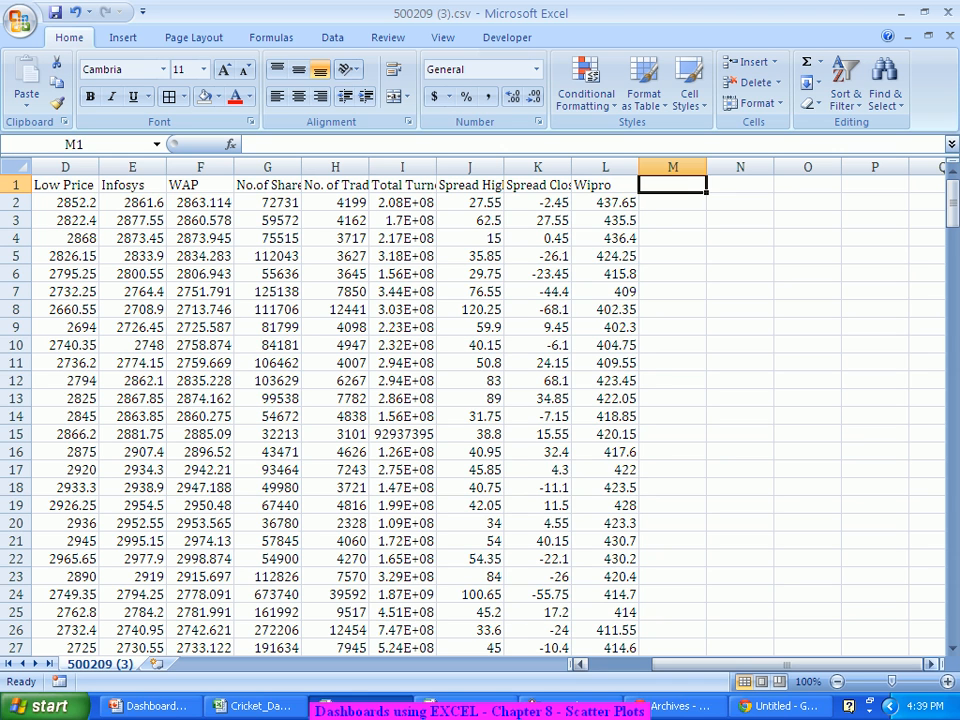
{"action": "left_click", "coordinate": [740, 327]}
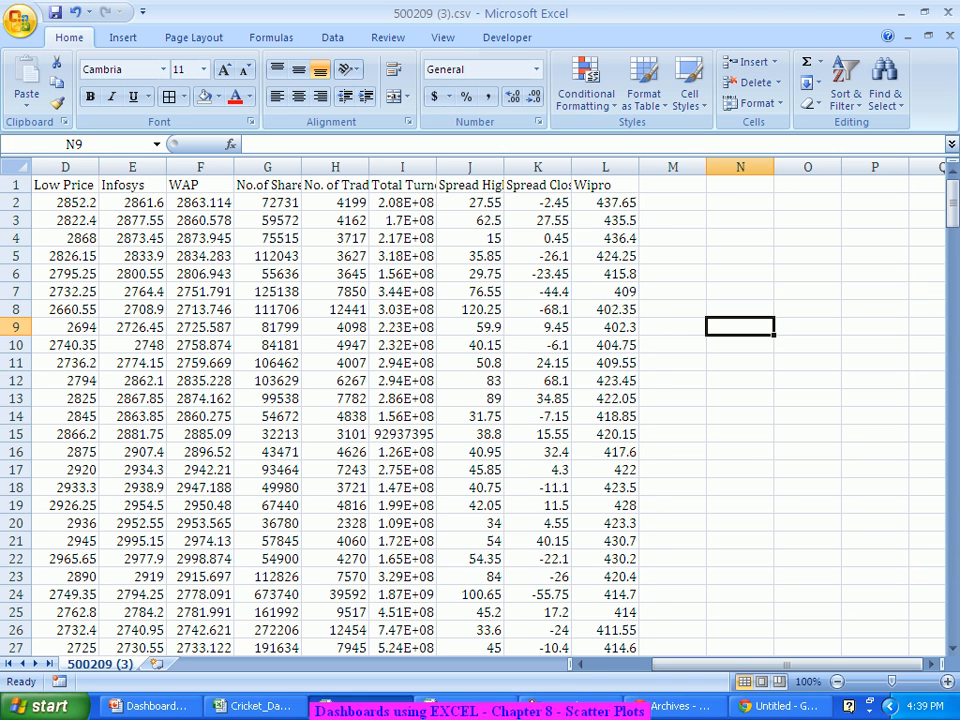
Step: Insert an empty marker-only scatter chart and clear its proposed data range
{"action": "left_click", "coordinate": [123, 37]}
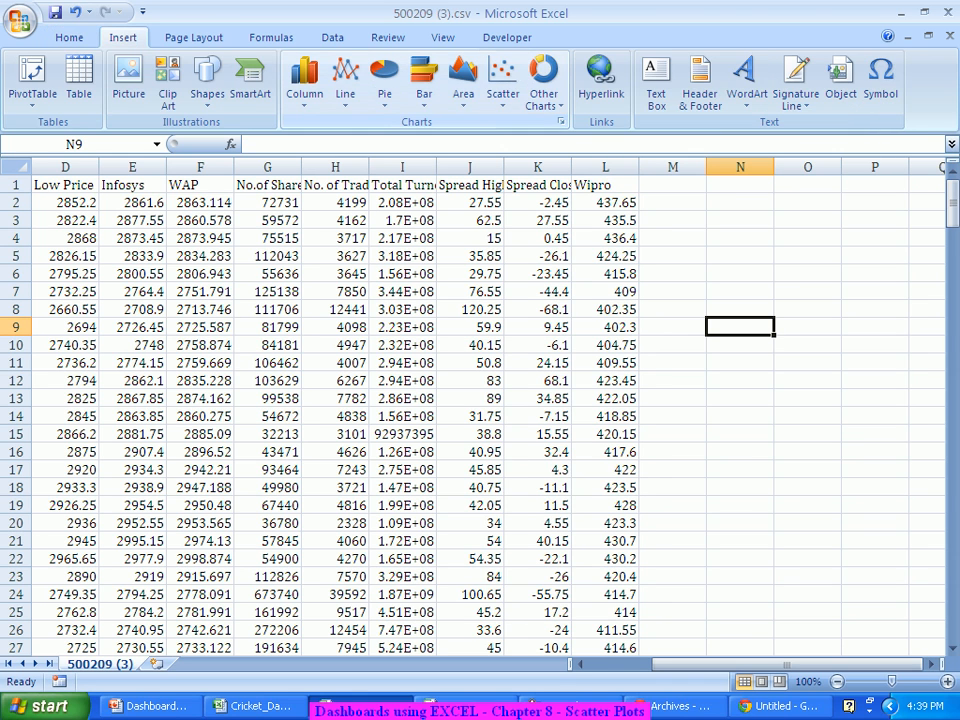
{"action": "left_click", "coordinate": [503, 85]}
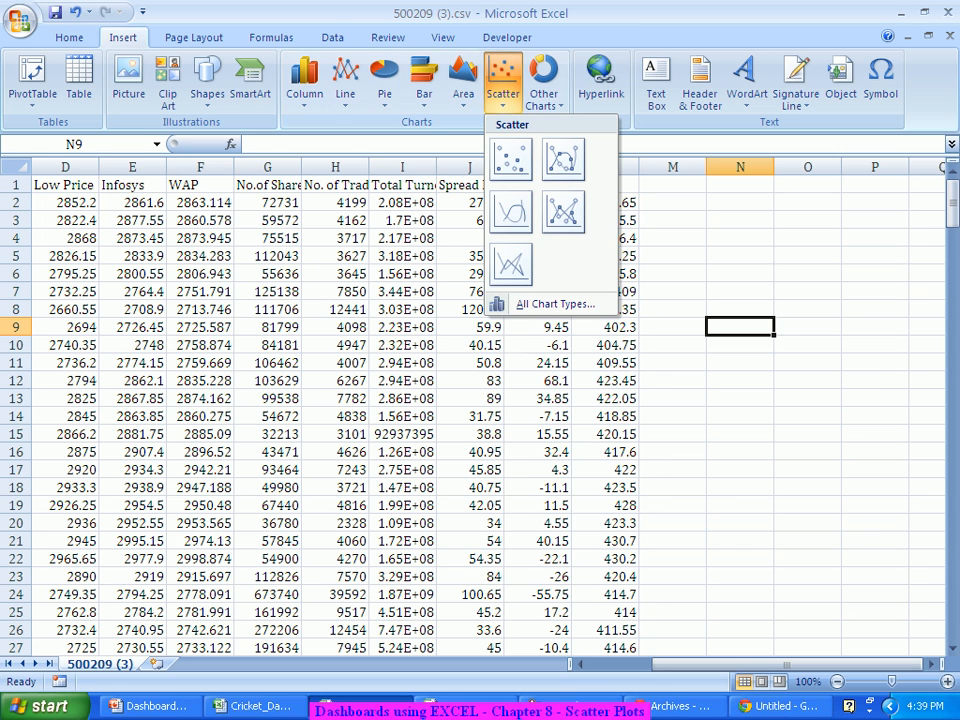
{"action": "left_click", "coordinate": [512, 158]}
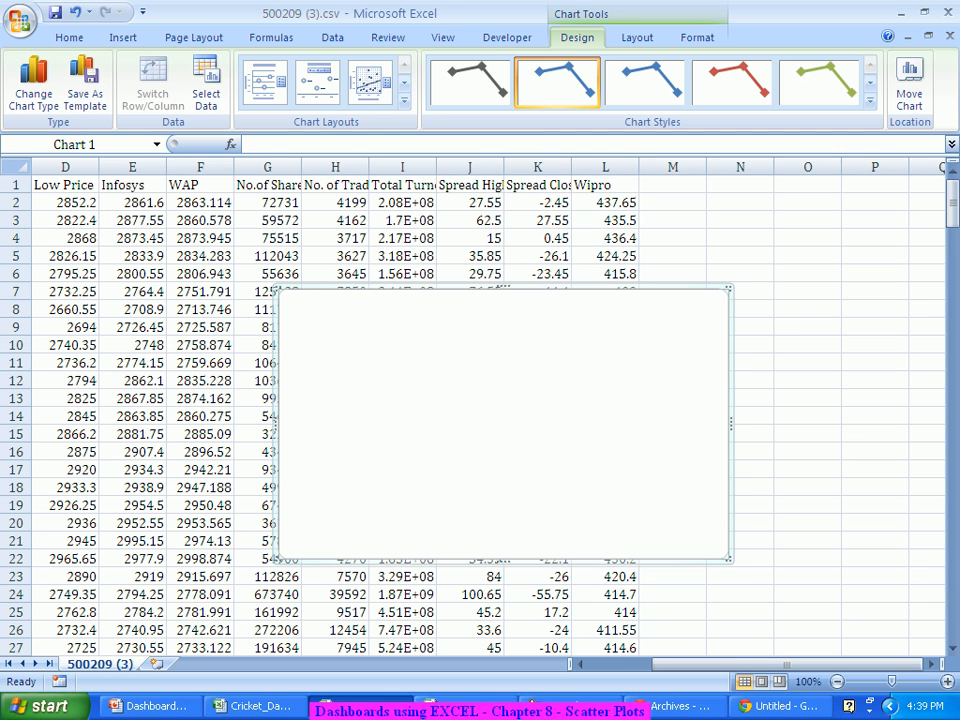
{"action": "right_click", "coordinate": [553, 349]}
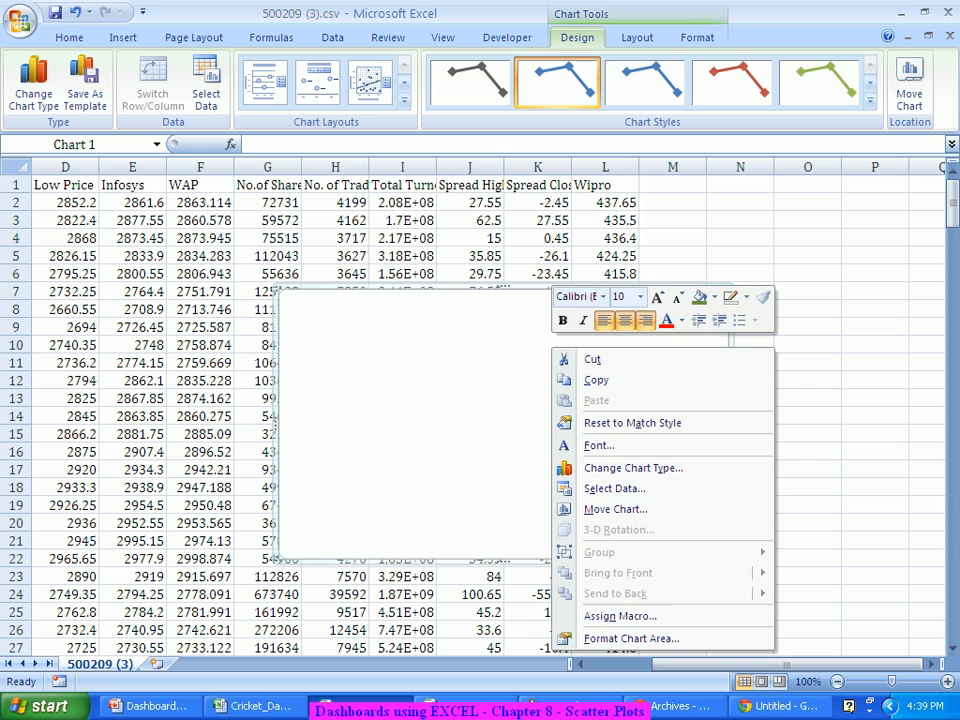
{"action": "left_click", "coordinate": [614, 488]}
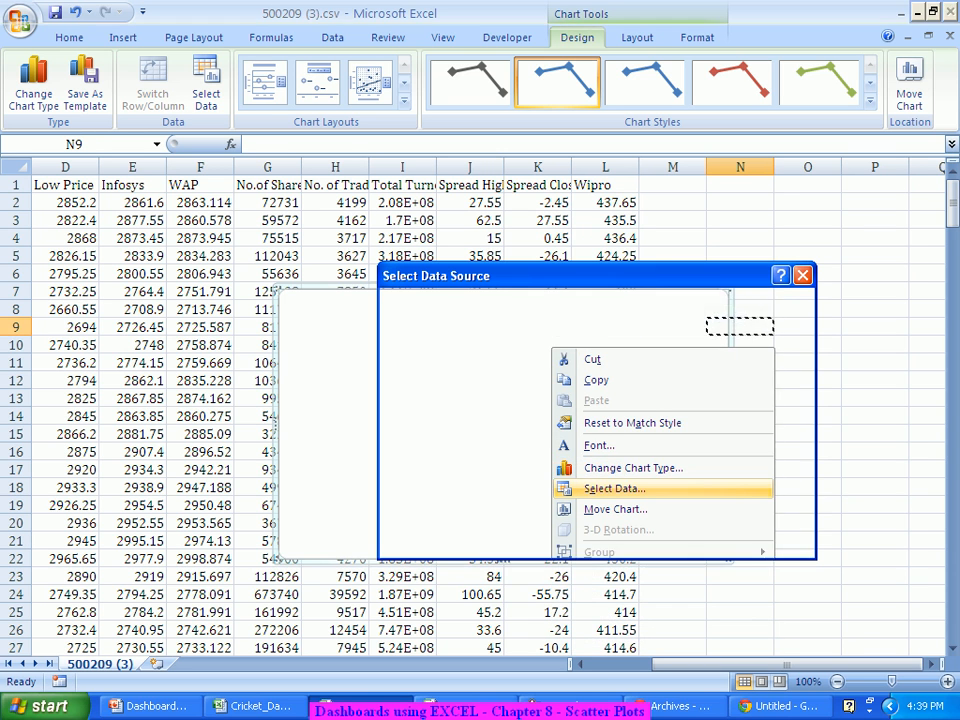
{"action": "key", "text": "Delete"}
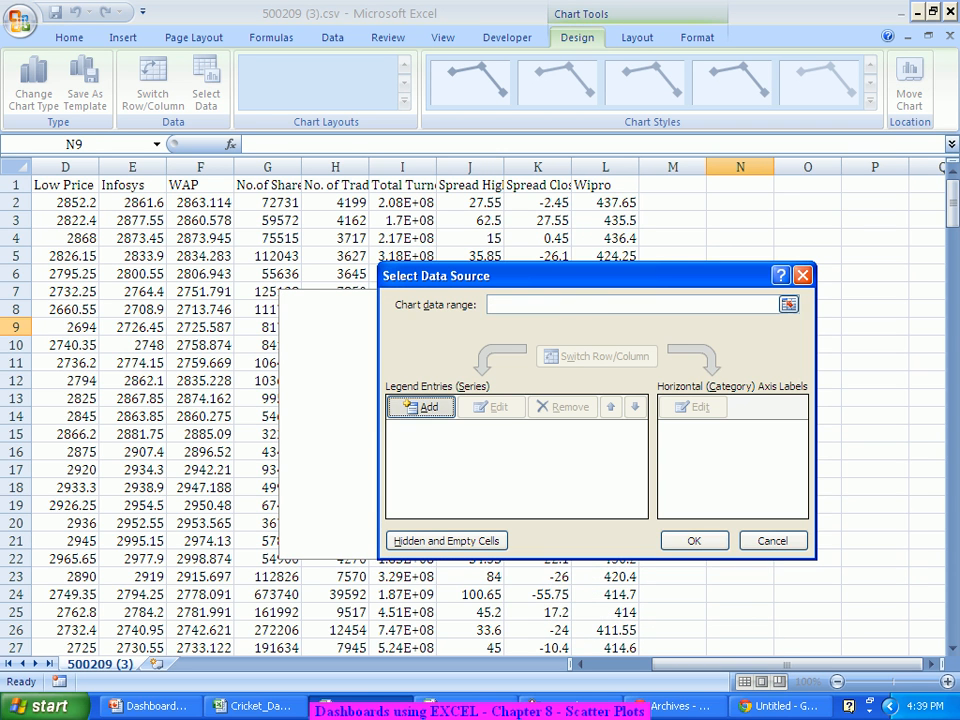
Step: Add a new chart series named 'Infy vs. Wipro'
{"action": "left_click", "coordinate": [420, 407]}
{"action": "type", "text": "iN"}
{"action": "key", "text": "BackSpace"}
{"action": "key", "text": "BackSpace"}
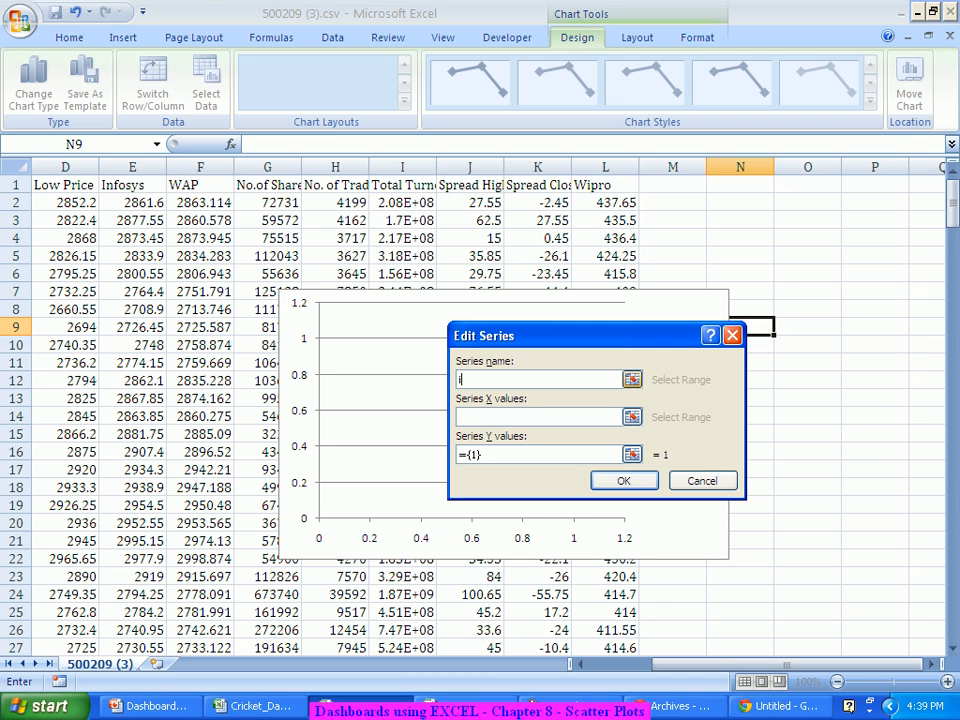
{"action": "type", "text": "Infy vs. Wipro"}
{"action": "left_click", "coordinate": [538, 417]}
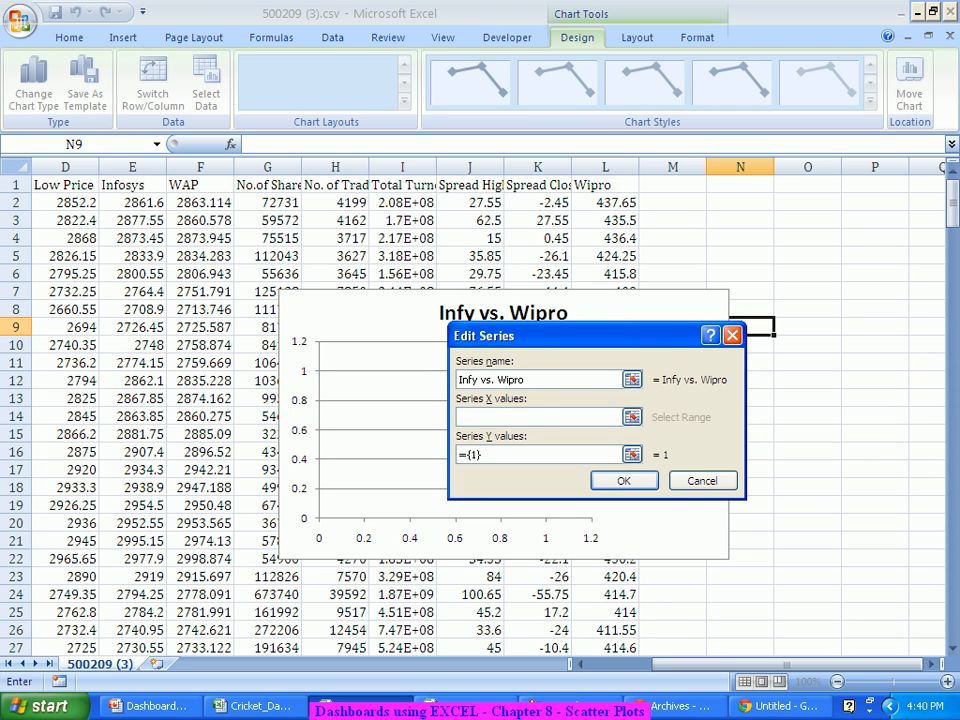
Step: Set the series X values to E2:E251 and Y values to L2:L251, then confirm
{"action": "left_click", "coordinate": [133, 203]}
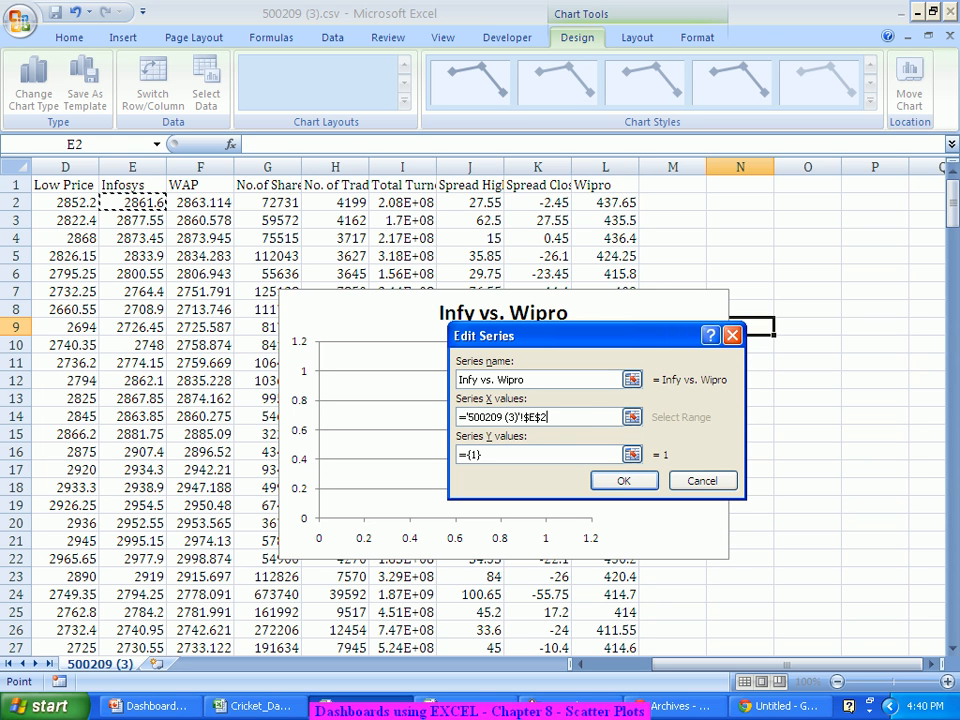
{"action": "key", "text": "ctrl+shift+Down"}
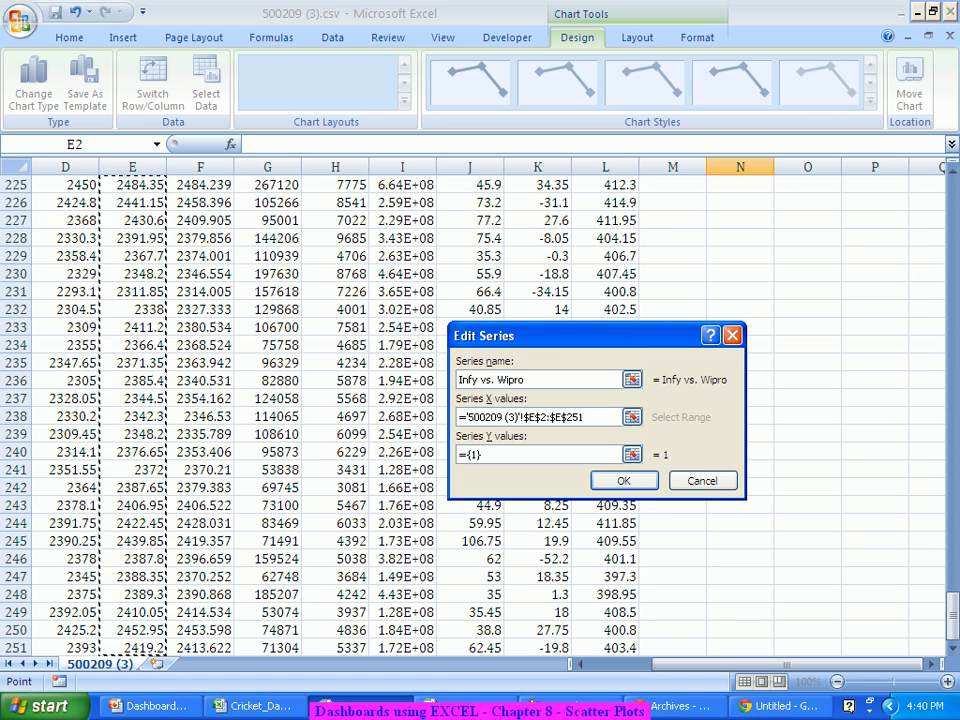
{"action": "key", "text": "Tab"}
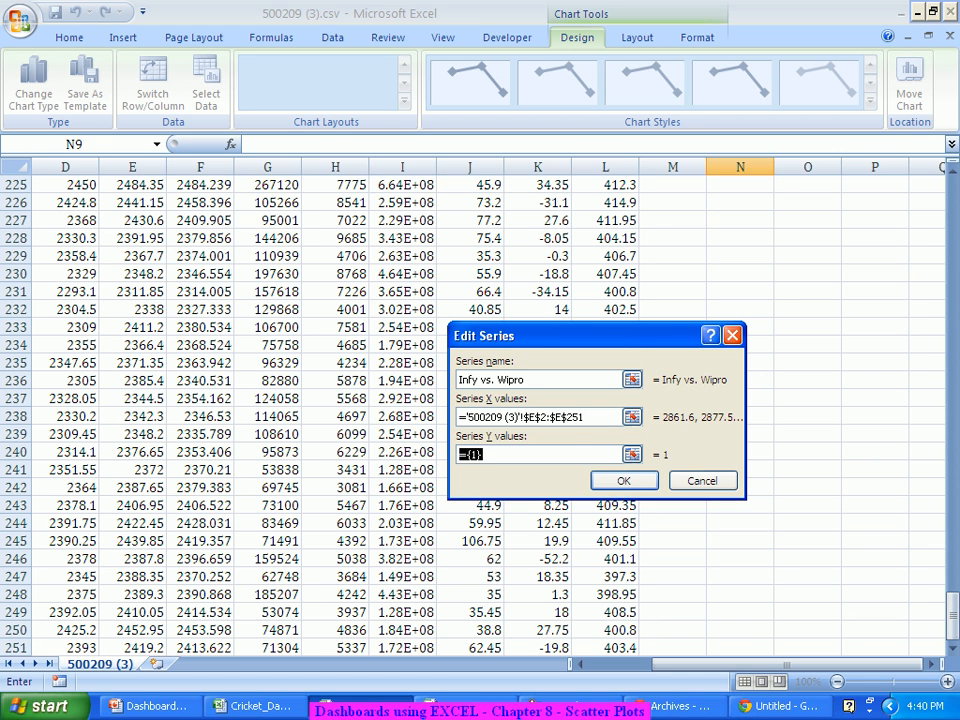
{"action": "key", "text": "BackSpace"}
{"action": "scroll", "coordinate": [240, 410], "scroll_direction": "up", "scroll_amount": 14}
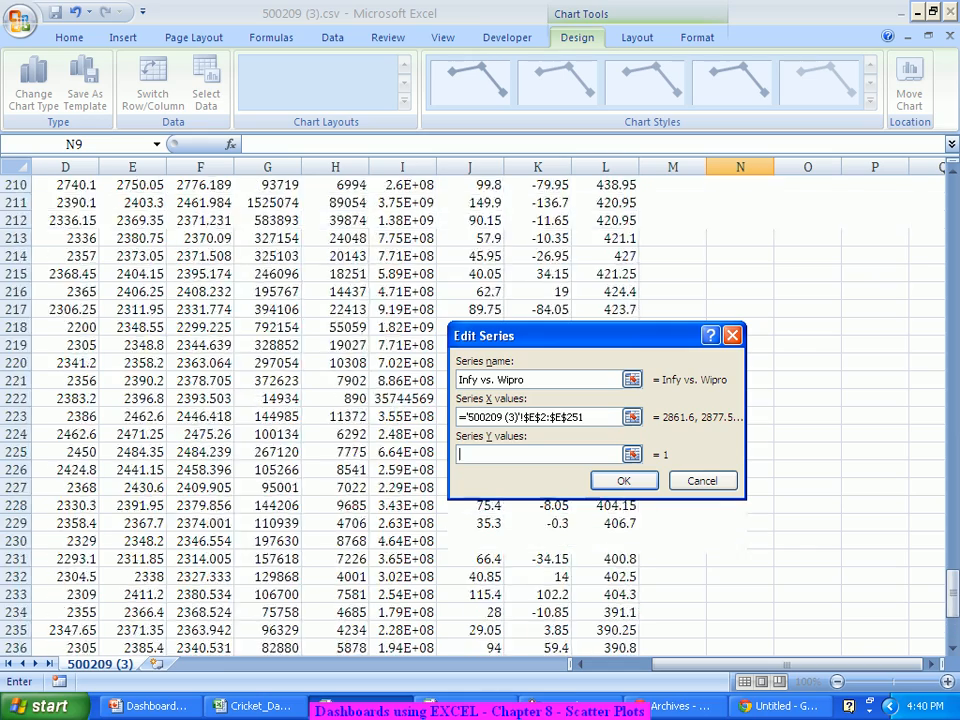
{"action": "scroll", "coordinate": [240, 410], "scroll_direction": "up", "scroll_amount": 20}
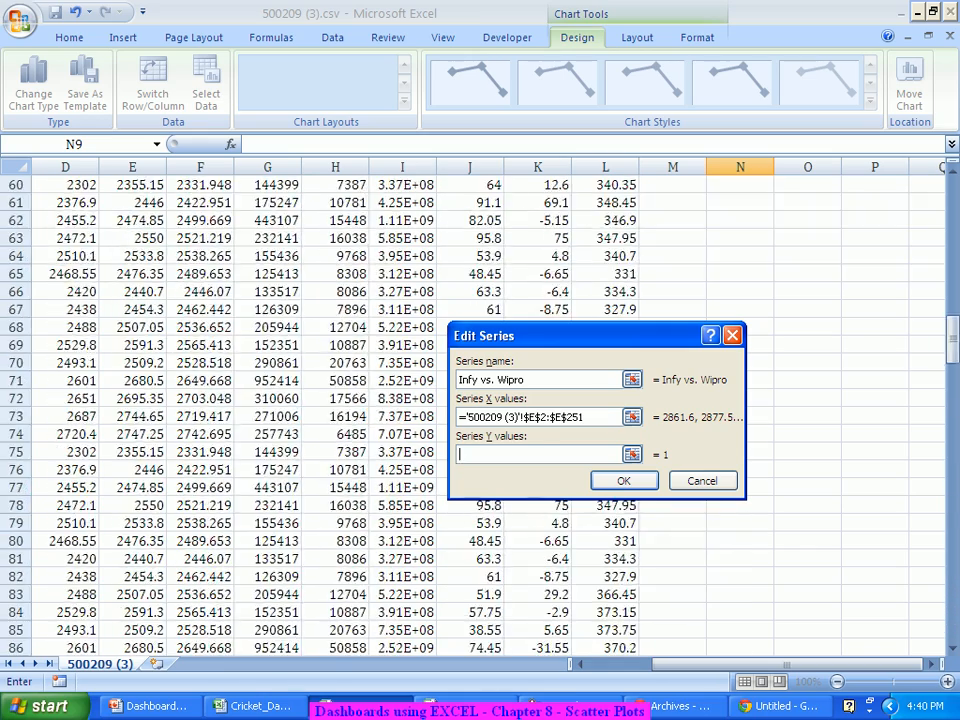
{"action": "scroll", "coordinate": [240, 410], "scroll_direction": "up", "scroll_amount": 12}
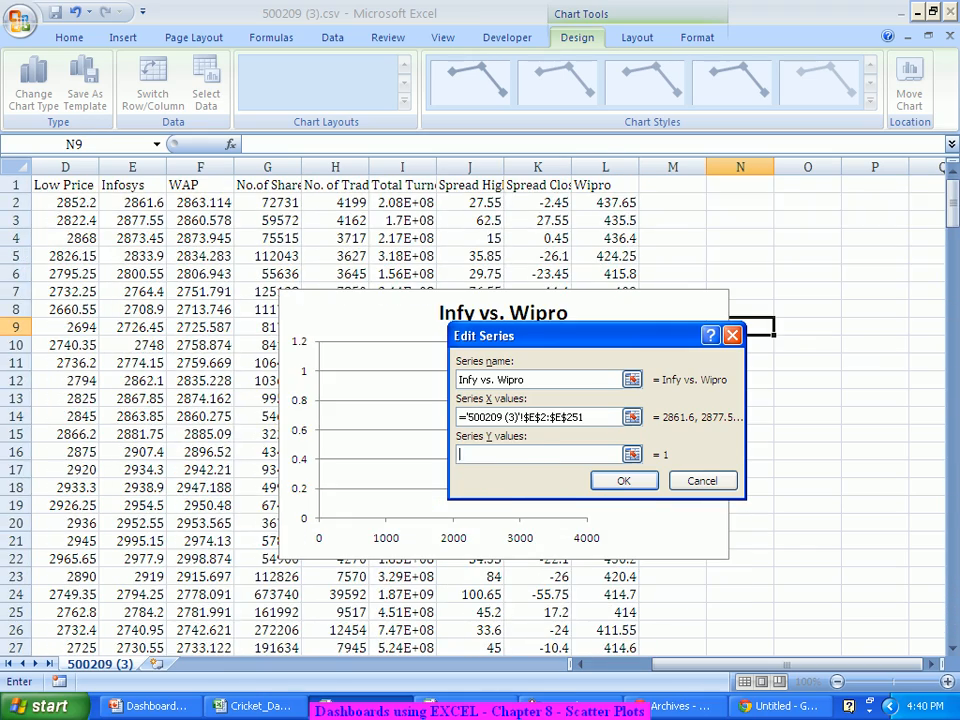
{"action": "left_click", "coordinate": [605, 203]}
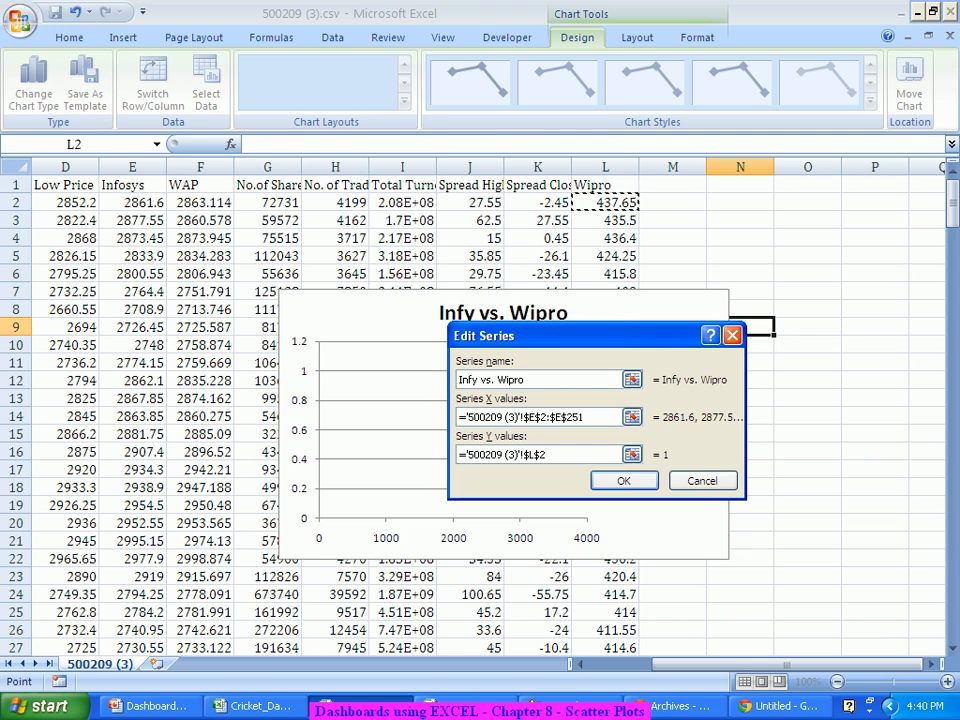
{"action": "type", "text": ":$L$251"}
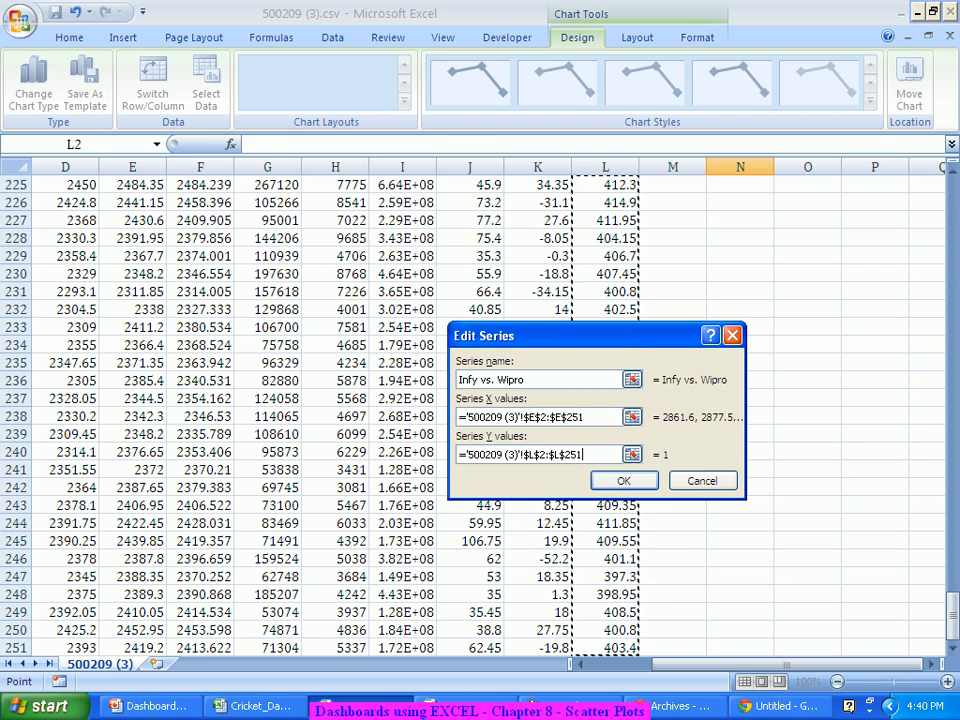
{"action": "key", "text": "Tab"}
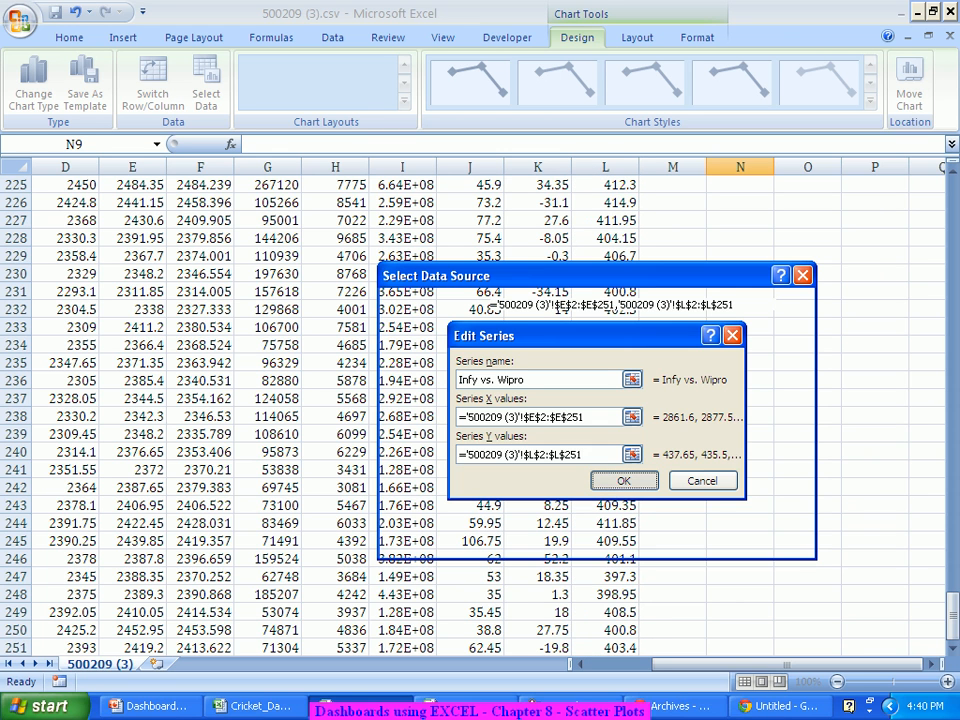
{"action": "key", "text": "Return"}
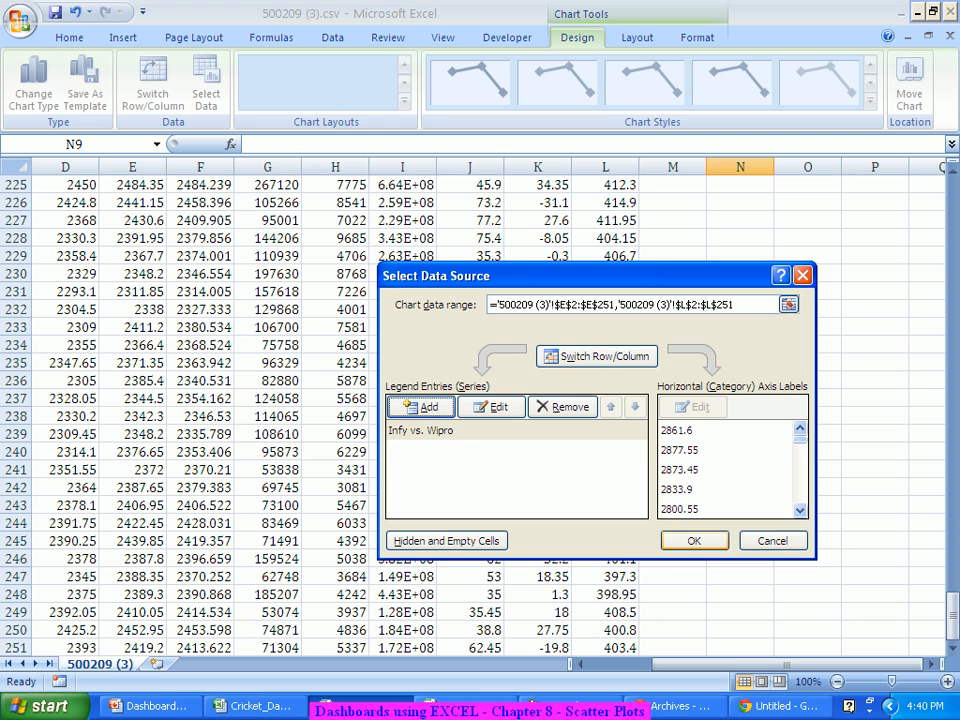
{"action": "left_click", "coordinate": [694, 540]}
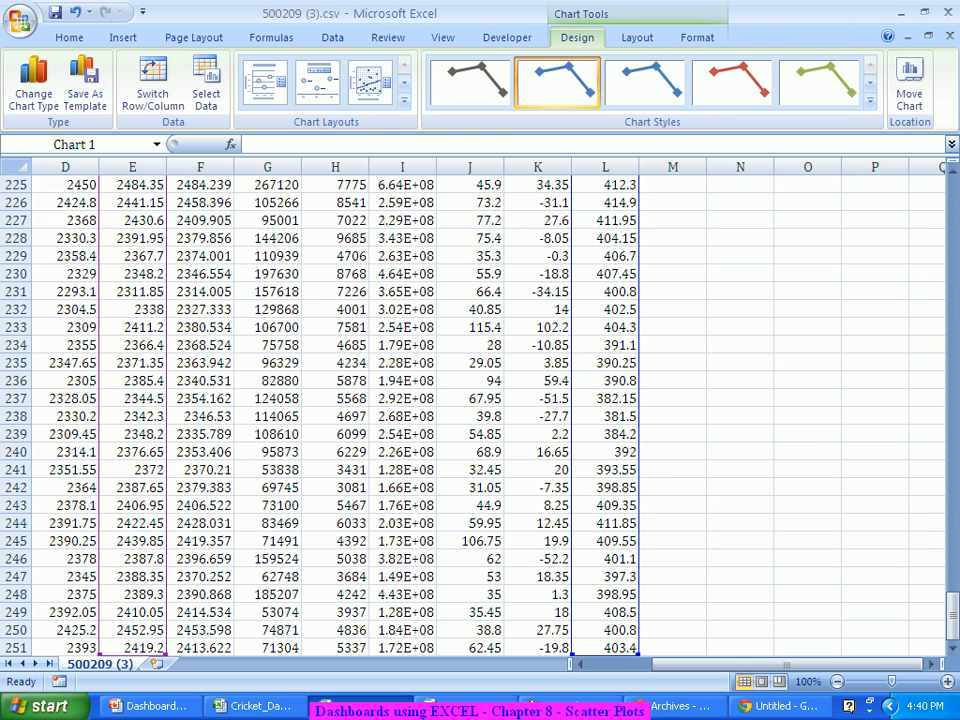
Step: Enlarge the Infy vs. Wipro chart by dragging its corner
{"action": "left_click", "coordinate": [807, 559]}
{"action": "key", "text": "ctrl+Up"}
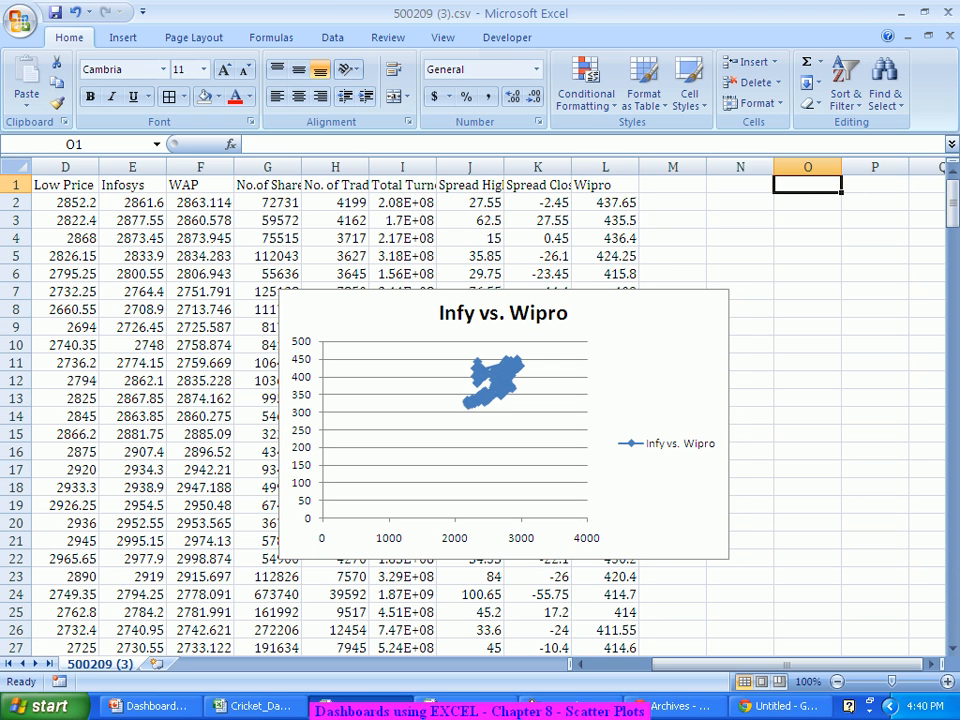
{"action": "left_click", "coordinate": [656, 384]}
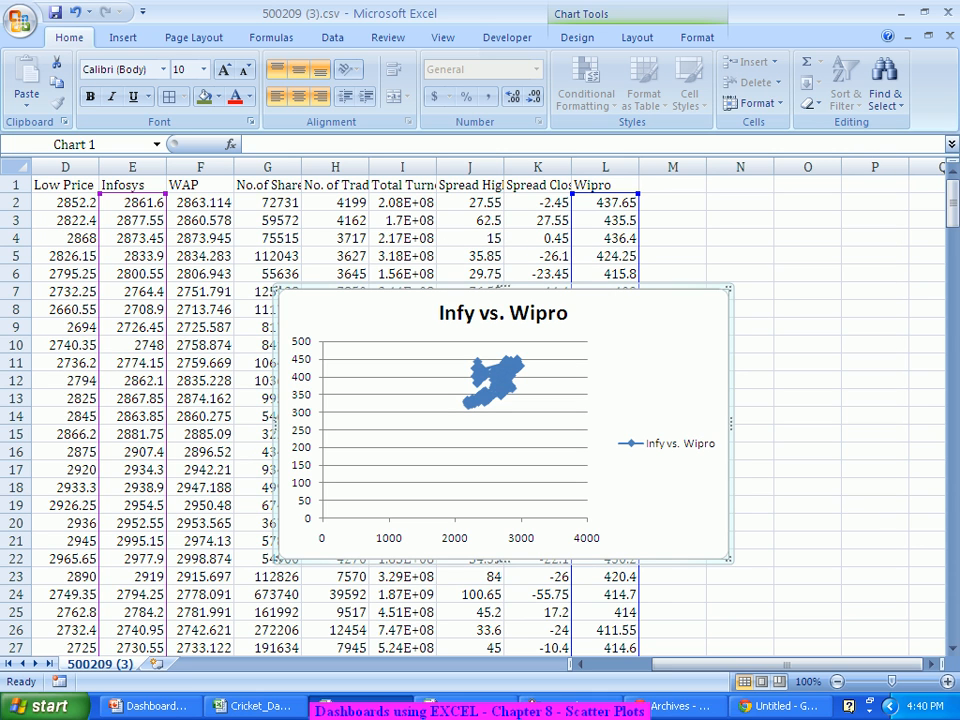
{"action": "left_click_drag", "start_coordinate": [730, 288], "coordinate": [916, 217]}
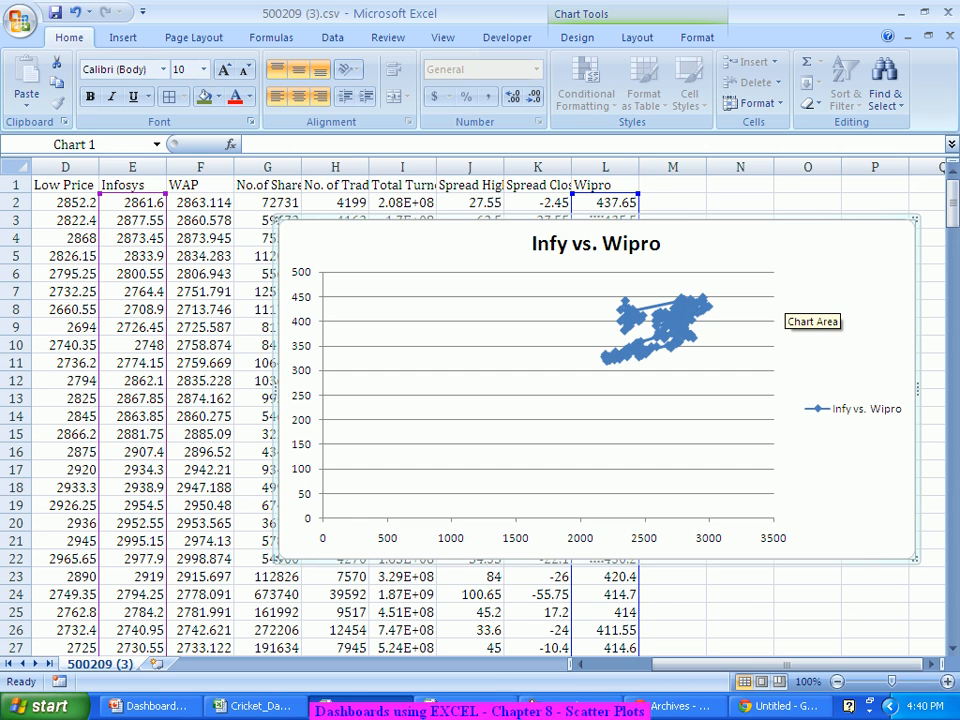
{"action": "right_click", "coordinate": [734, 295]}
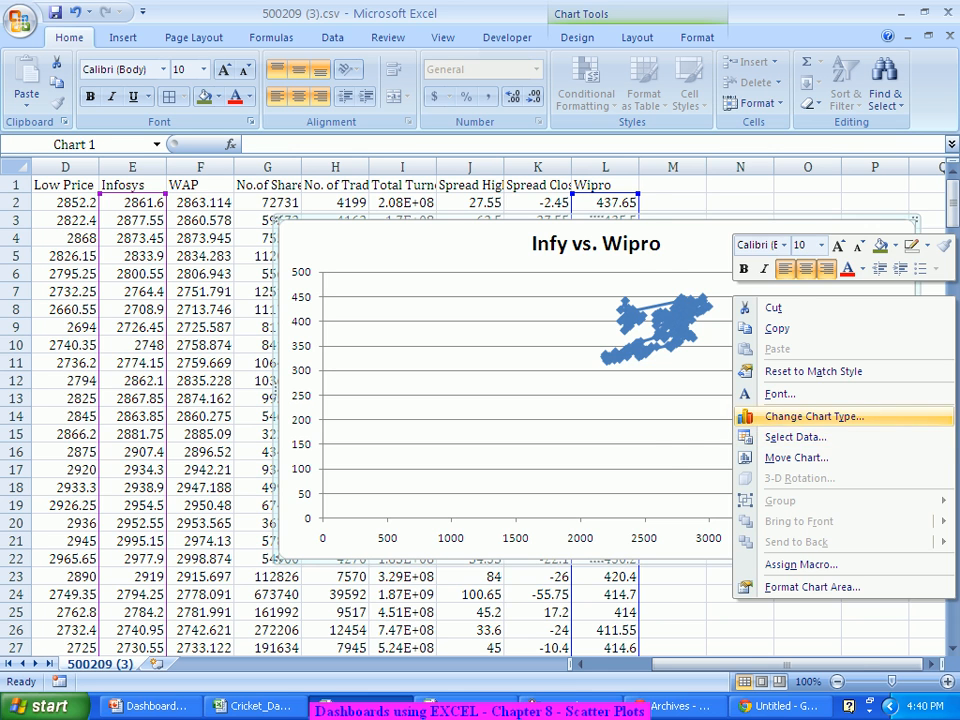
{"action": "left_click", "coordinate": [795, 437]}
{"action": "left_click", "coordinate": [773, 541]}
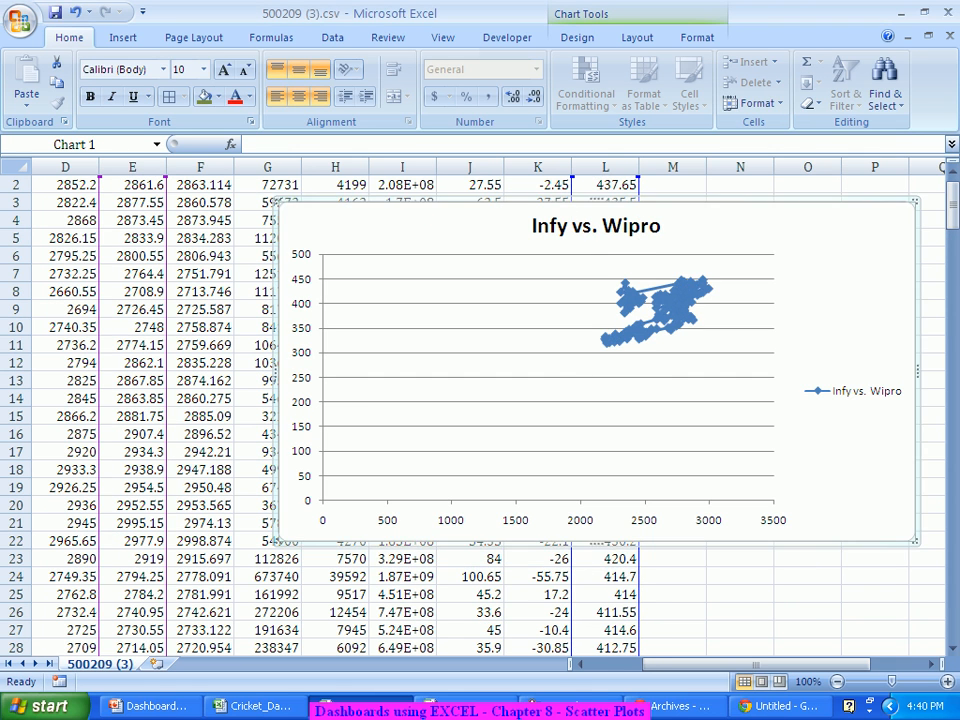
Step: Change the chart type to the markers-only X Y (Scatter) subtype
{"action": "right_click", "coordinate": [579, 263]}
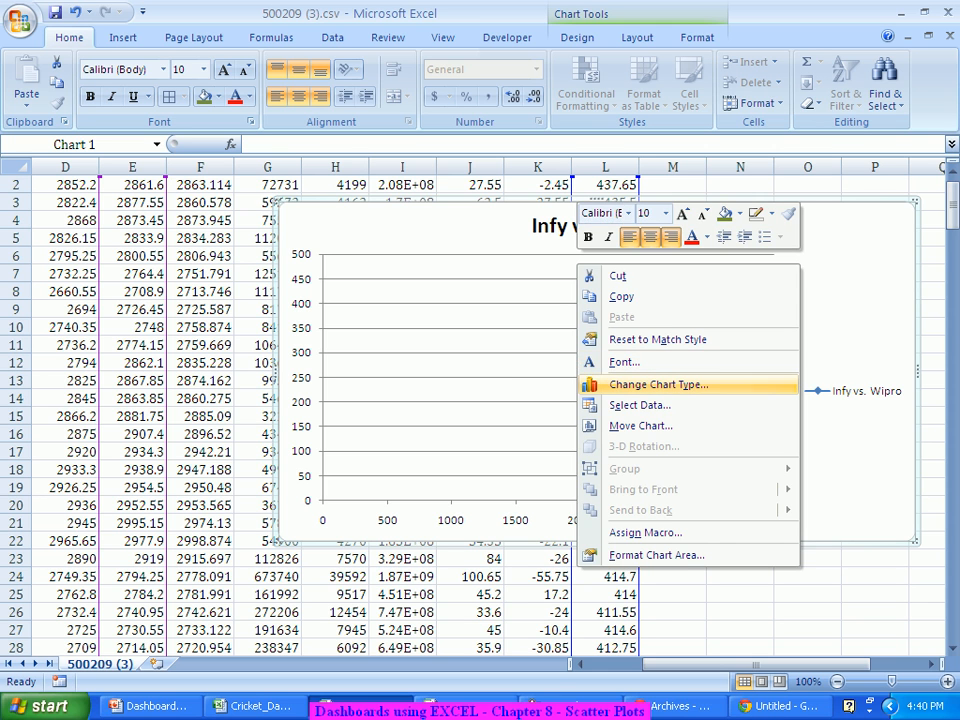
{"action": "left_click", "coordinate": [658, 384]}
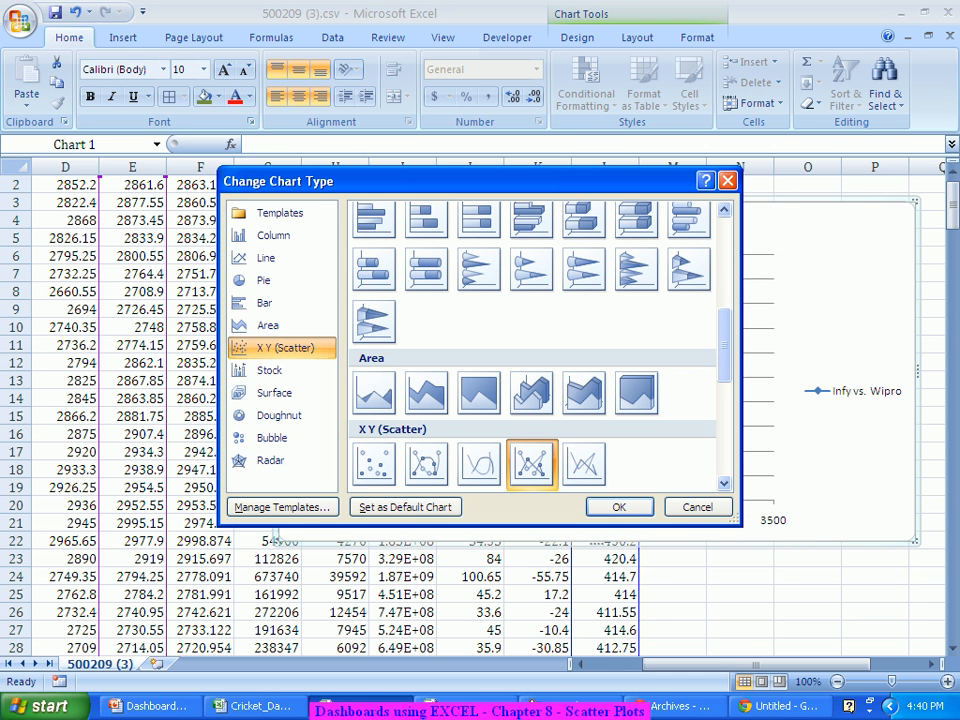
{"action": "left_click", "coordinate": [375, 465]}
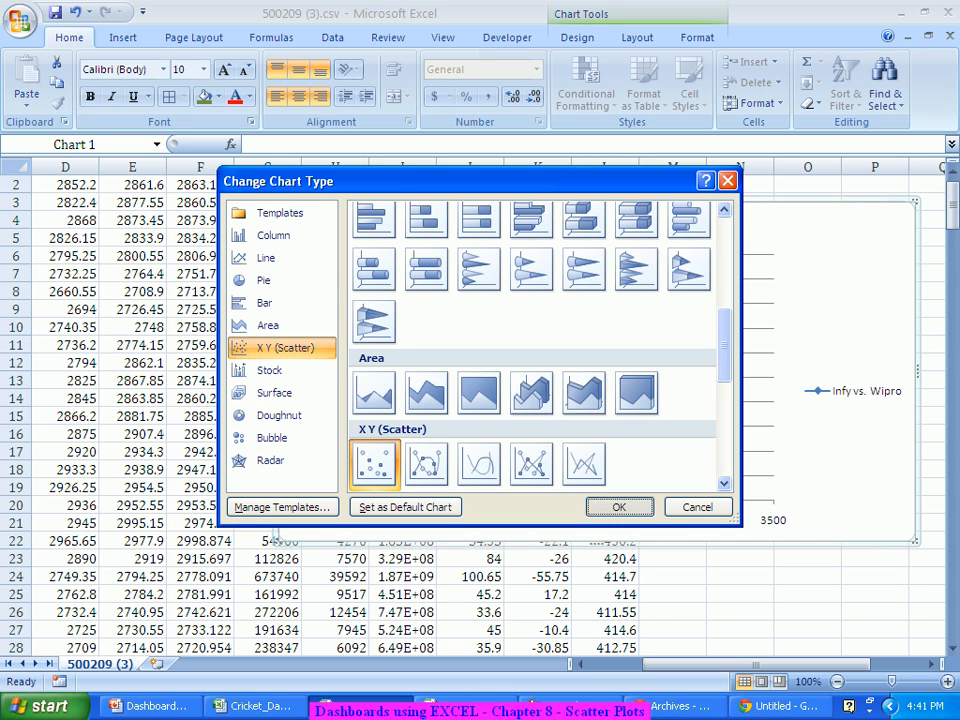
{"action": "left_click", "coordinate": [619, 507]}
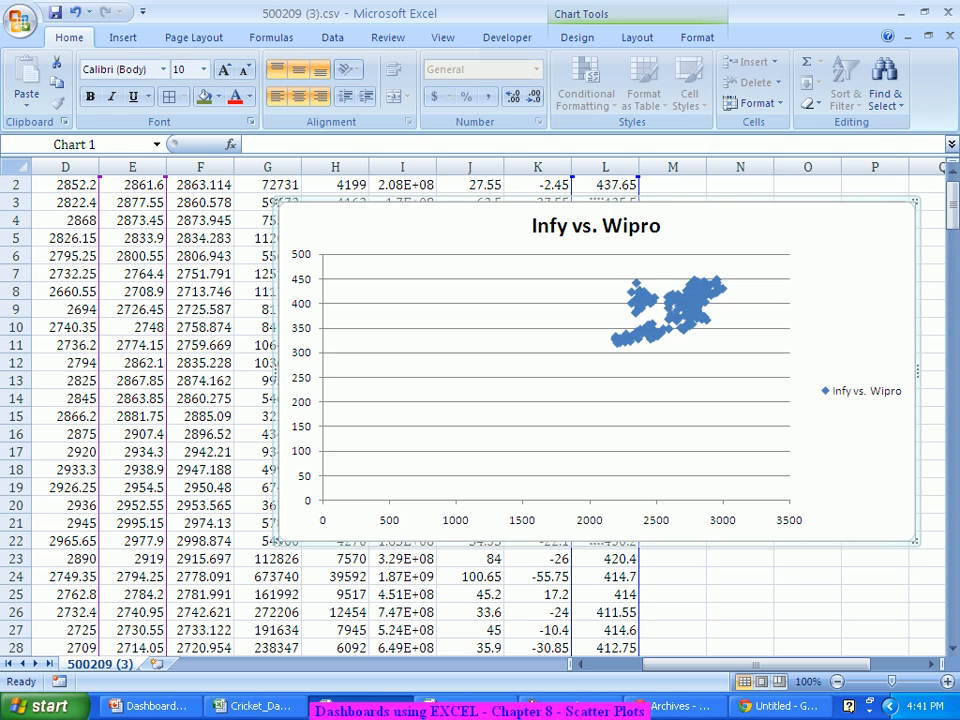
{"action": "mouse_move", "coordinate": [710, 295]}
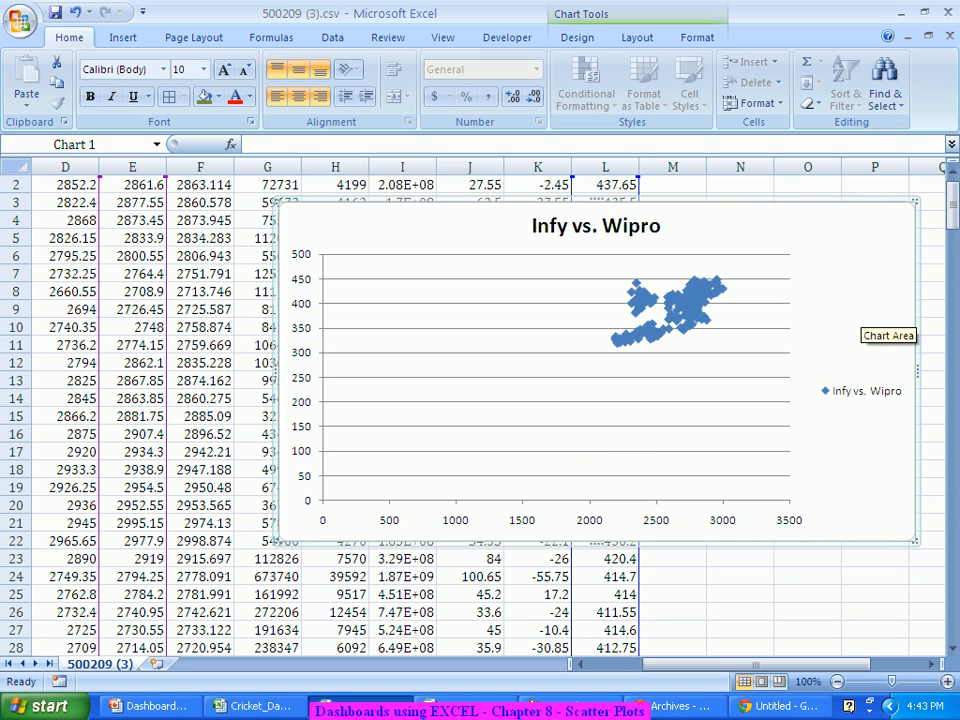
Step: Fix the horizontal axis minimum at 2000 in the axis options
{"action": "left_click", "coordinate": [637, 38]}
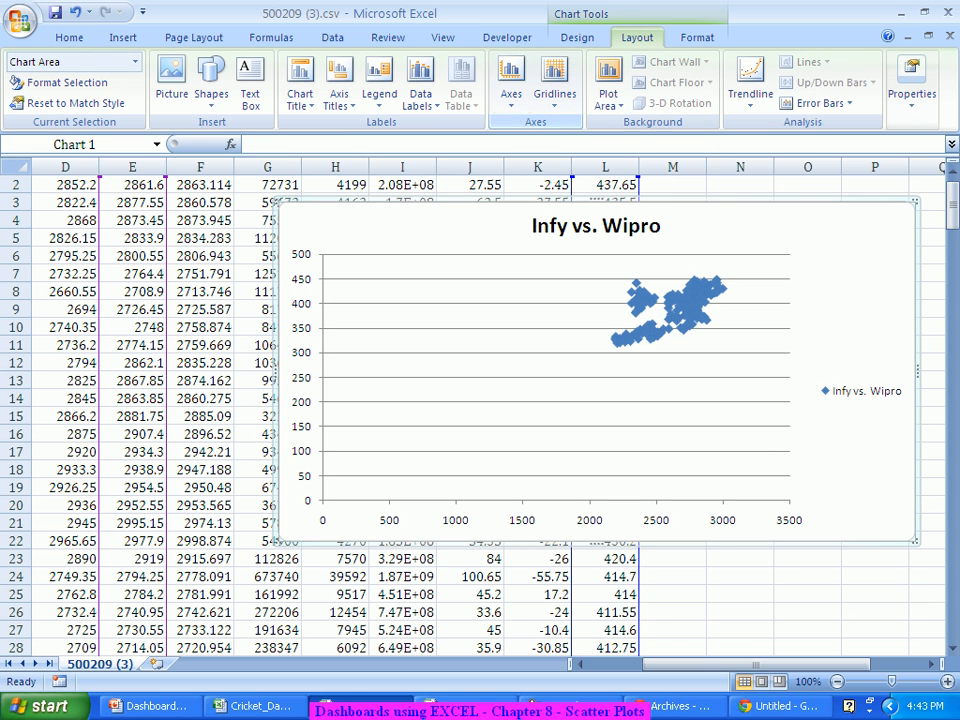
{"action": "left_click", "coordinate": [511, 90]}
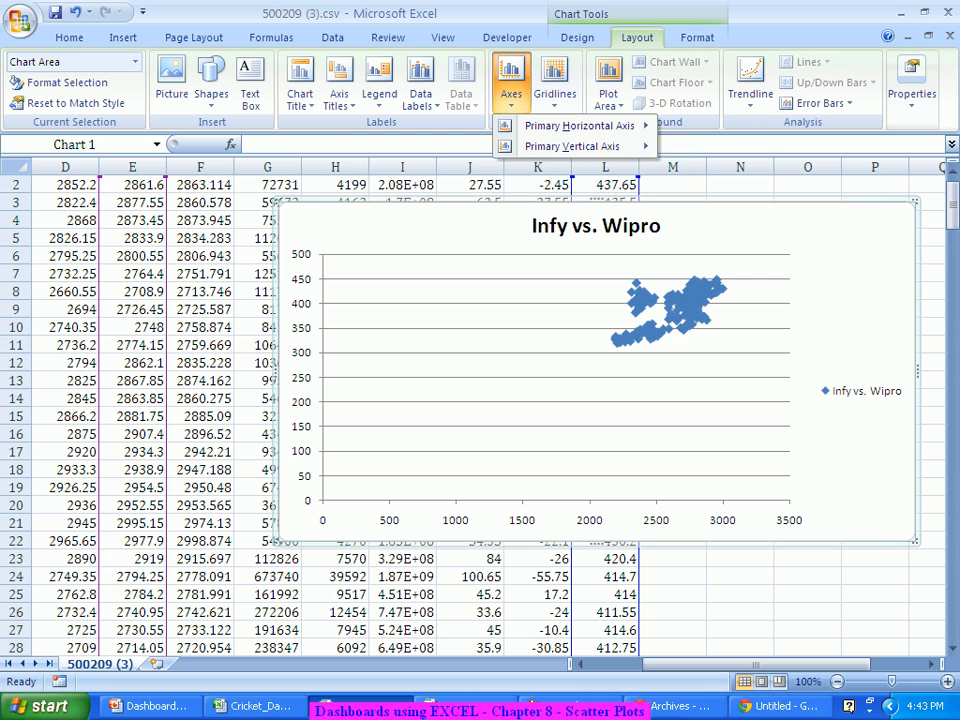
{"action": "mouse_move", "coordinate": [580, 126]}
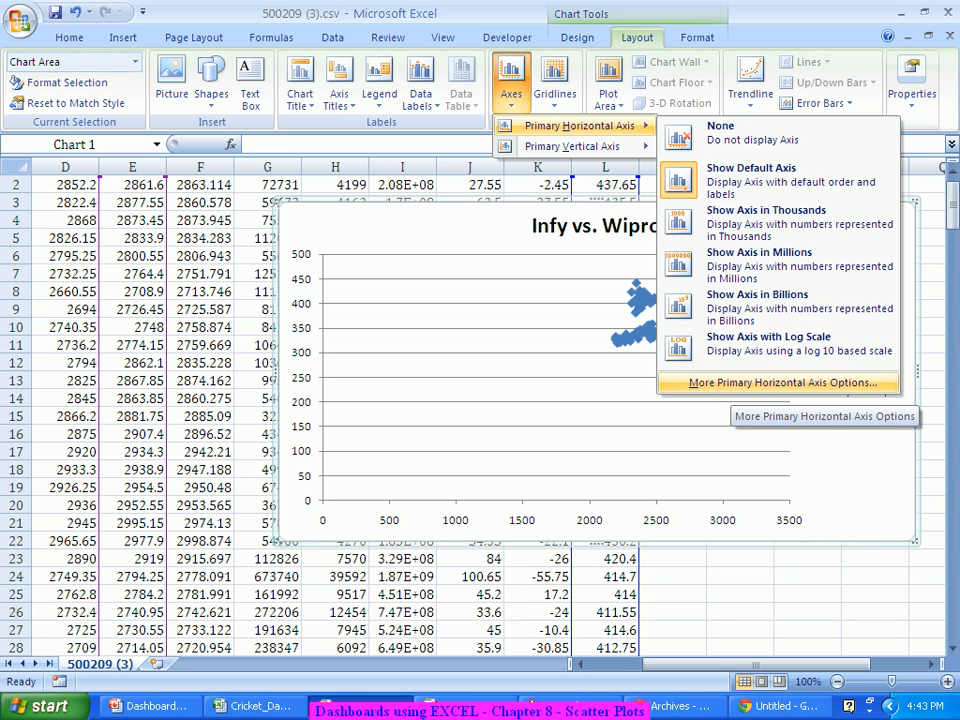
{"action": "left_click", "coordinate": [782, 383]}
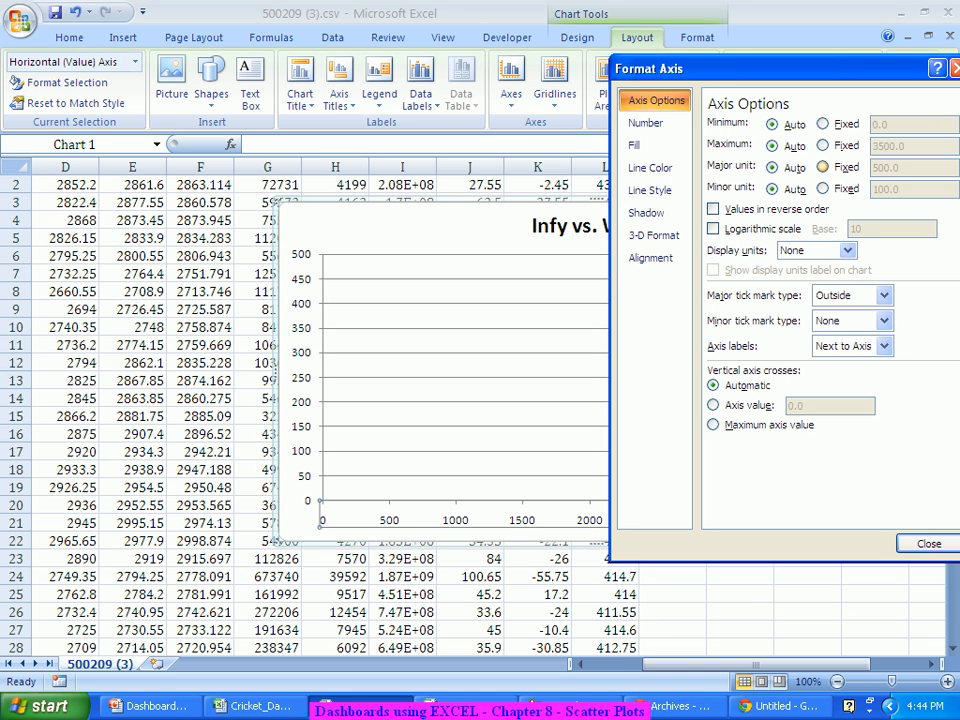
{"action": "left_click", "coordinate": [823, 124]}
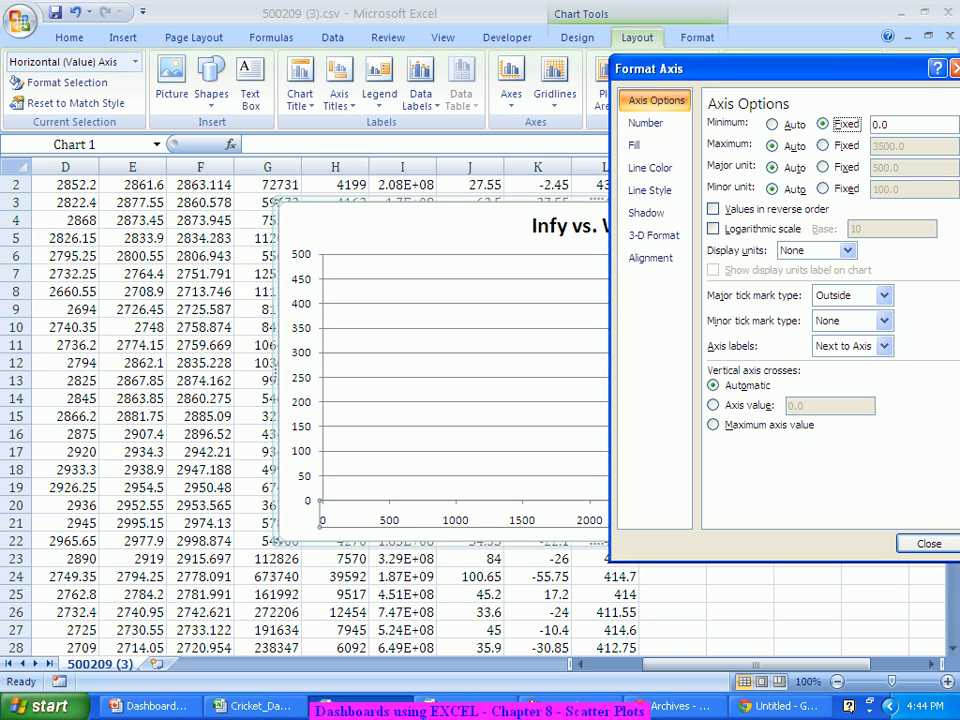
{"action": "left_click_drag", "start_coordinate": [889, 125], "coordinate": [878, 125]}
{"action": "key", "text": "BackSpace"}
{"action": "key", "text": "BackSpace"}
{"action": "type", "text": "2000"}
{"action": "key", "text": "Tab"}
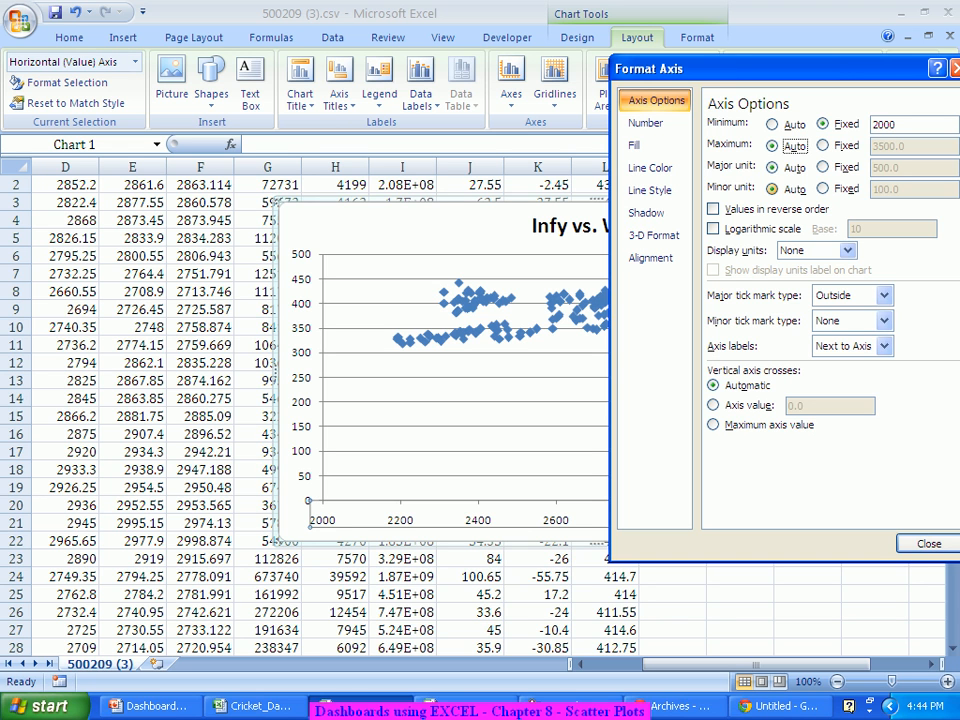
Step: Fix the horizontal axis maximum at 3000 and close the axis options
{"action": "left_click_drag", "start_coordinate": [745, 664], "coordinate": [797, 664]}
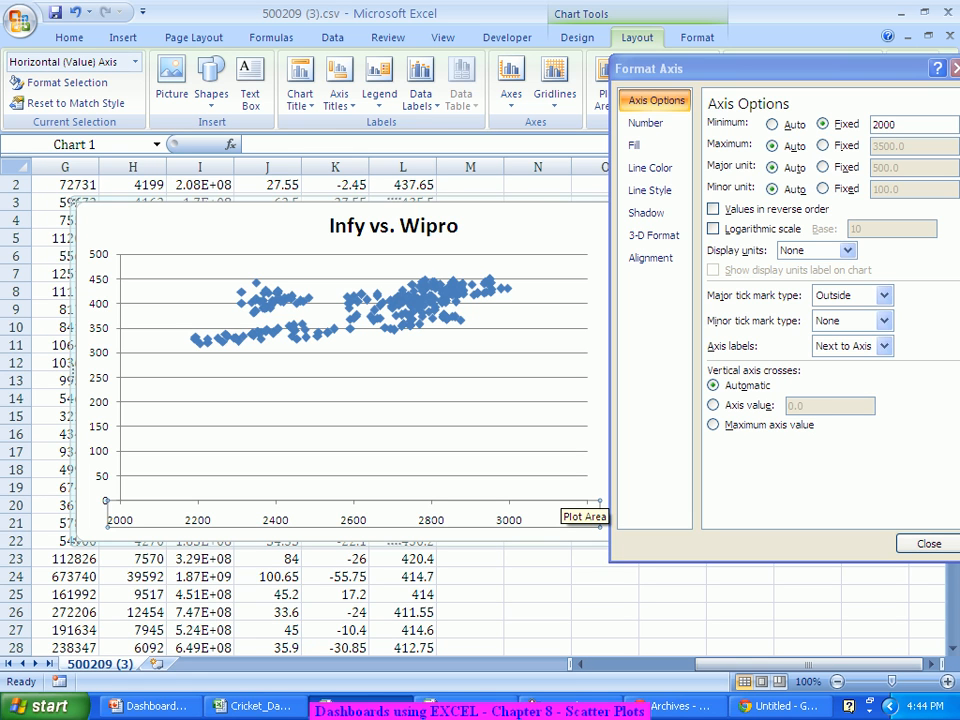
{"action": "left_click", "coordinate": [823, 145]}
{"action": "key", "text": "Tab"}
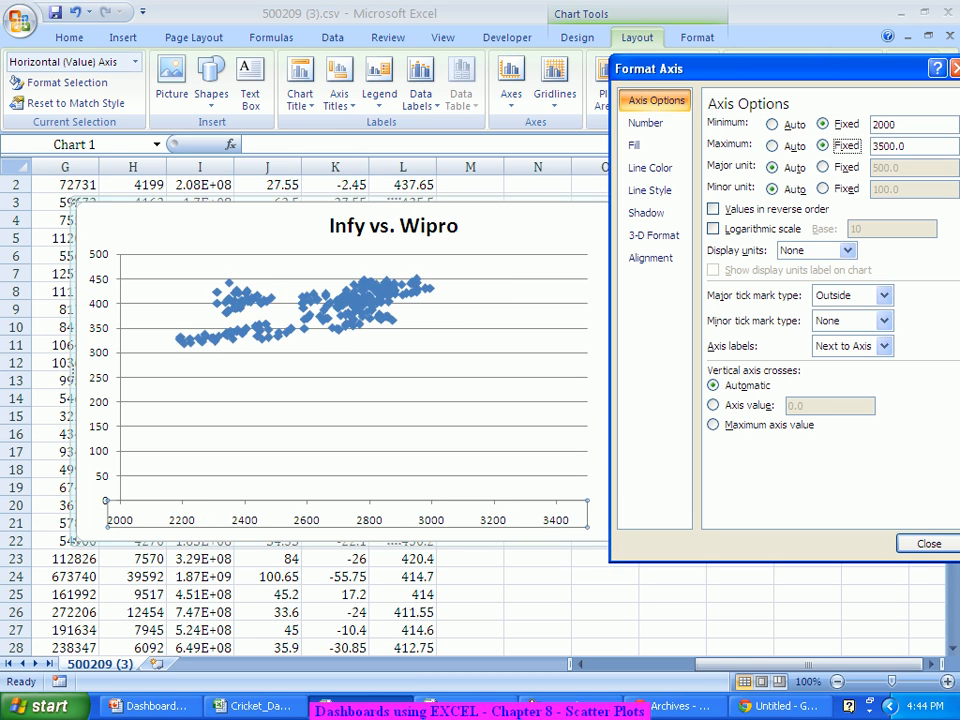
{"action": "type", "text": "3000"}
{"action": "key", "text": "Tab"}
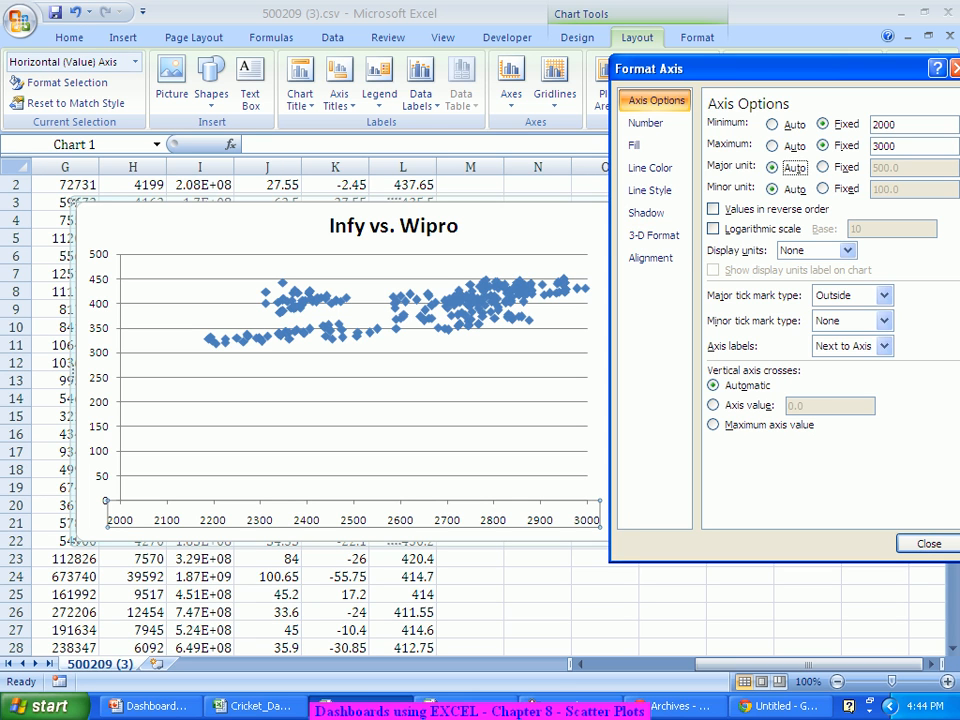
{"action": "left_click", "coordinate": [928, 543]}
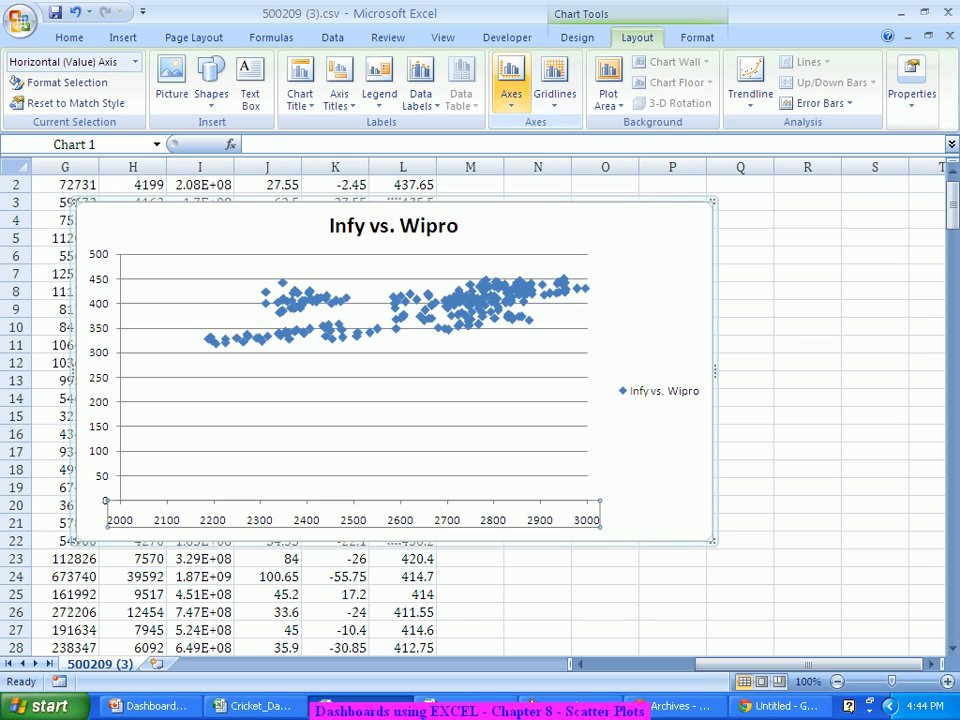
Step: Set the Primary Vertical Axis minimum to a fixed 300 and close the options
{"action": "left_click", "coordinate": [511, 88]}
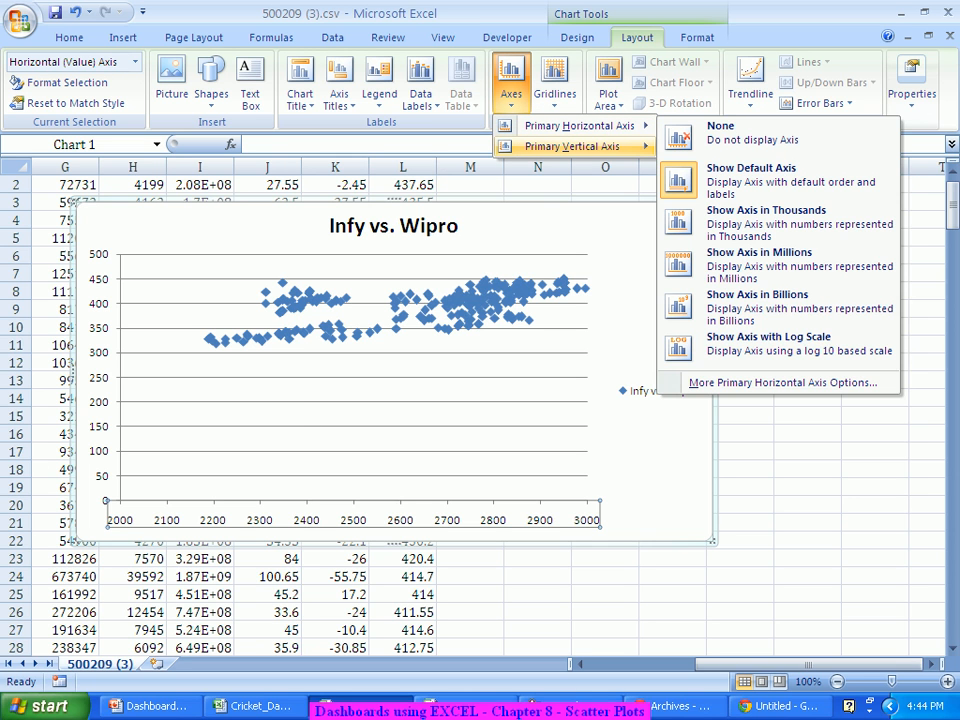
{"action": "mouse_move", "coordinate": [580, 146]}
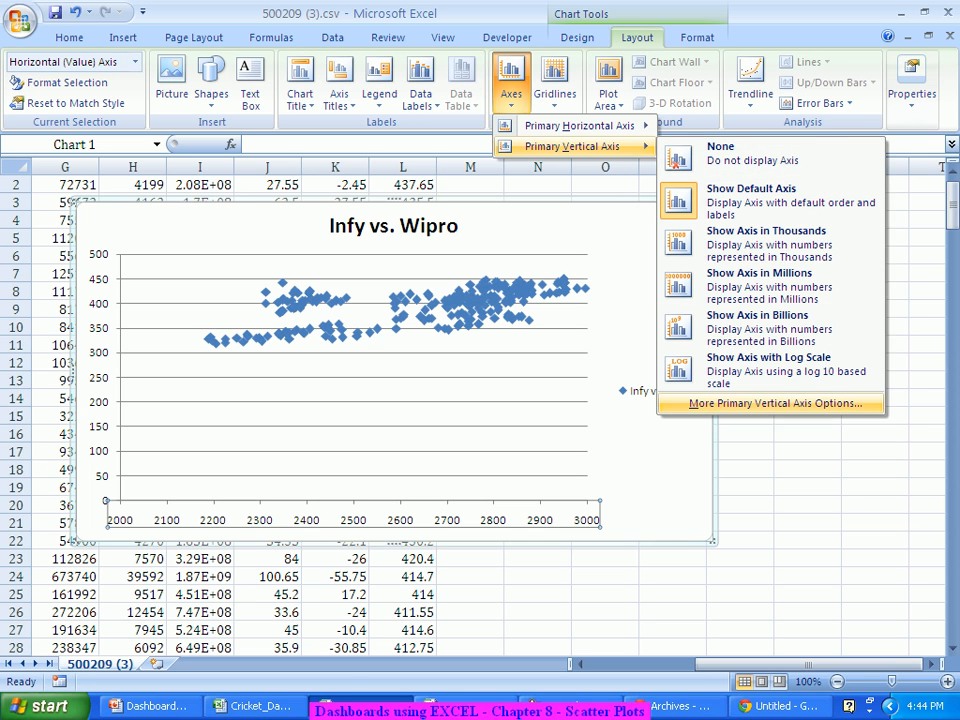
{"action": "left_click", "coordinate": [775, 403]}
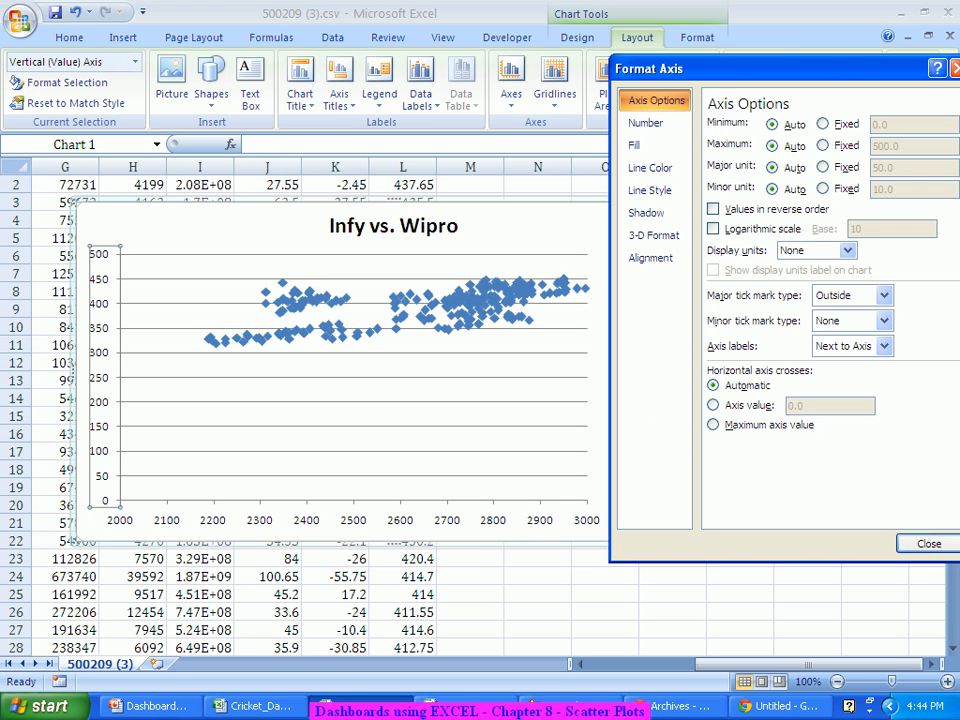
{"action": "left_click", "coordinate": [822, 124]}
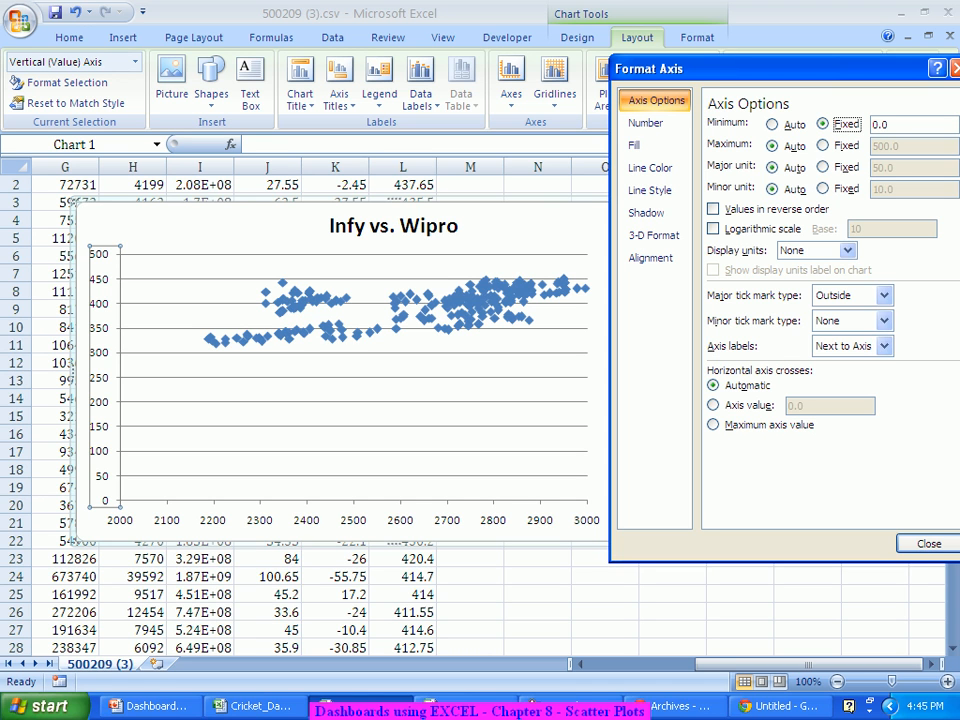
{"action": "key", "text": "BackSpace"}
{"action": "key", "text": "BackSpace"}
{"action": "key", "text": "BackSpace"}
{"action": "type", "text": "300"}
{"action": "key", "text": "Tab"}
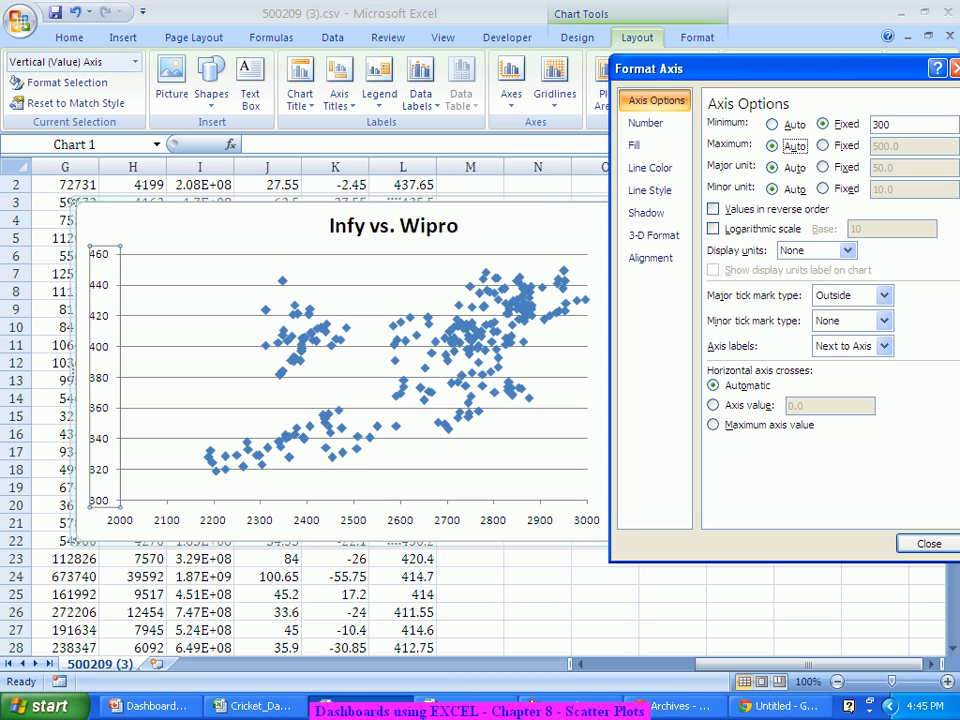
{"action": "mouse_move", "coordinate": [282, 336]}
{"action": "left_click", "coordinate": [929, 543]}
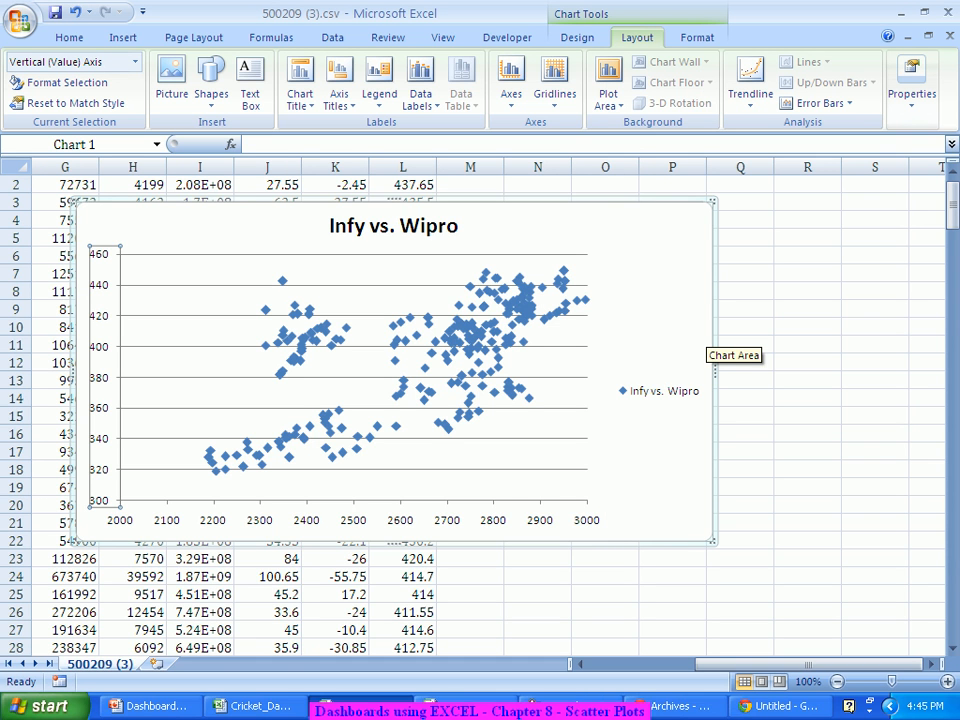
Step: Add a linear trendline with Display Equation and Display R-squared value turned on
{"action": "mouse_move", "coordinate": [564, 312]}
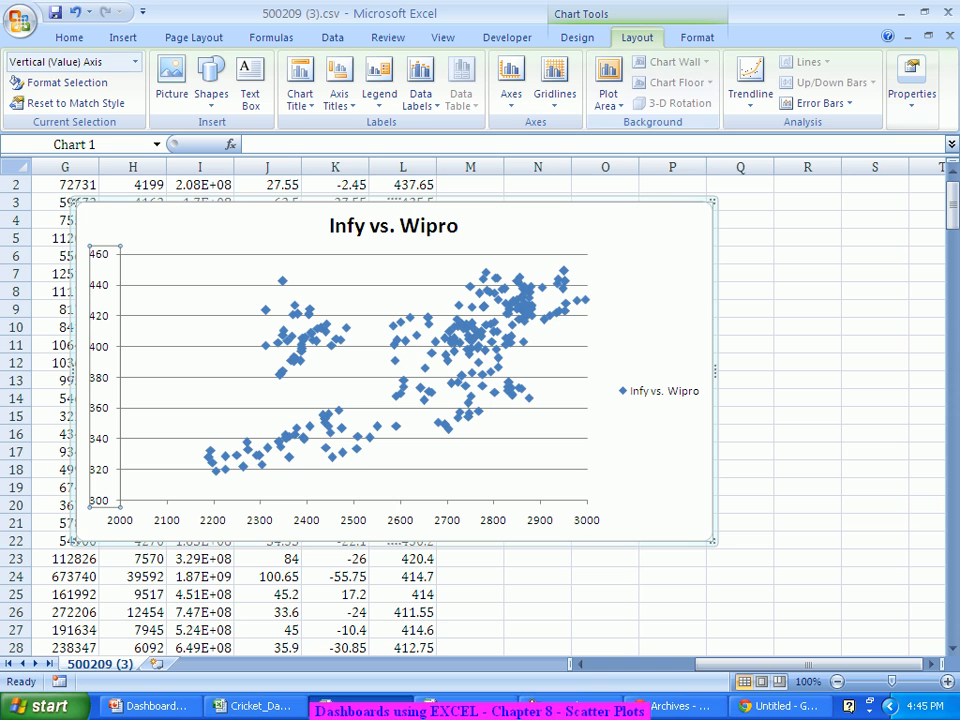
{"action": "left_click", "coordinate": [750, 80]}
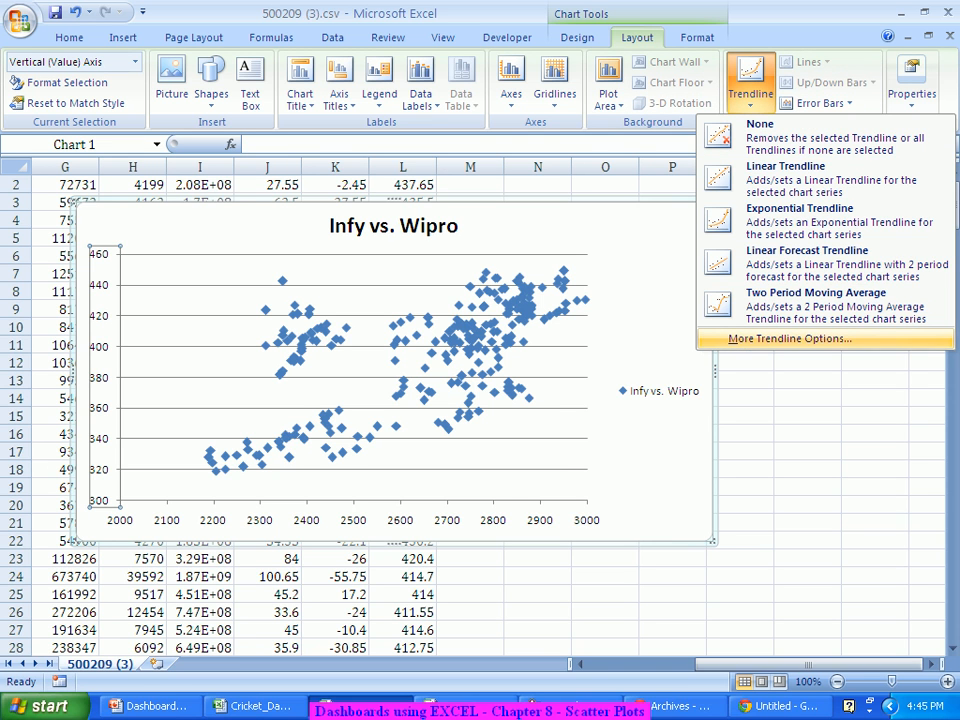
{"action": "left_click", "coordinate": [790, 338]}
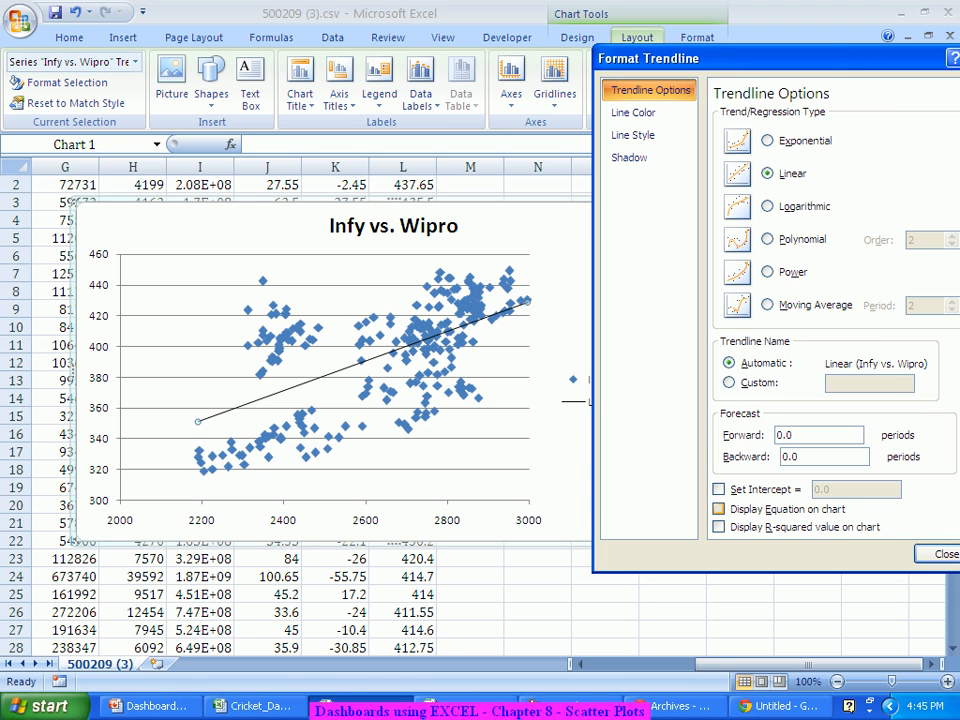
{"action": "left_click", "coordinate": [718, 509]}
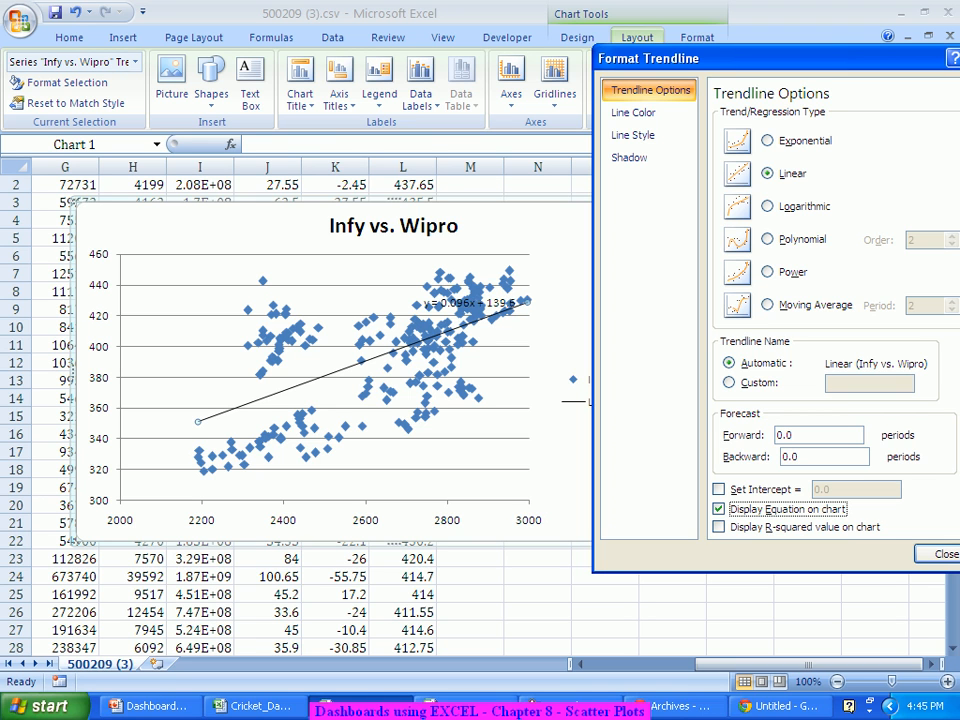
{"action": "left_click", "coordinate": [719, 527]}
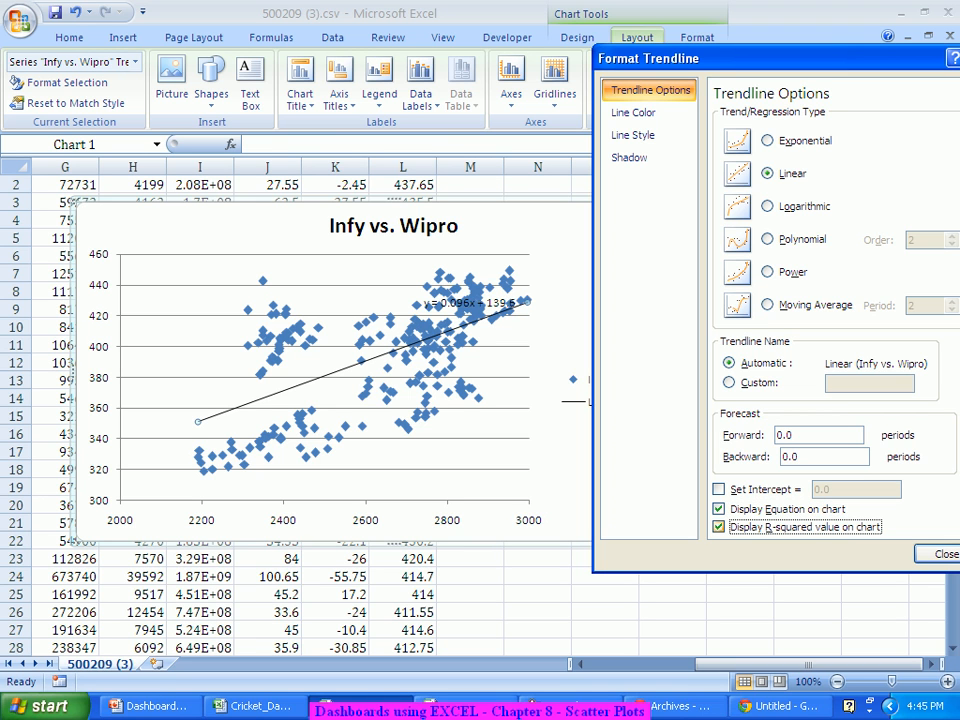
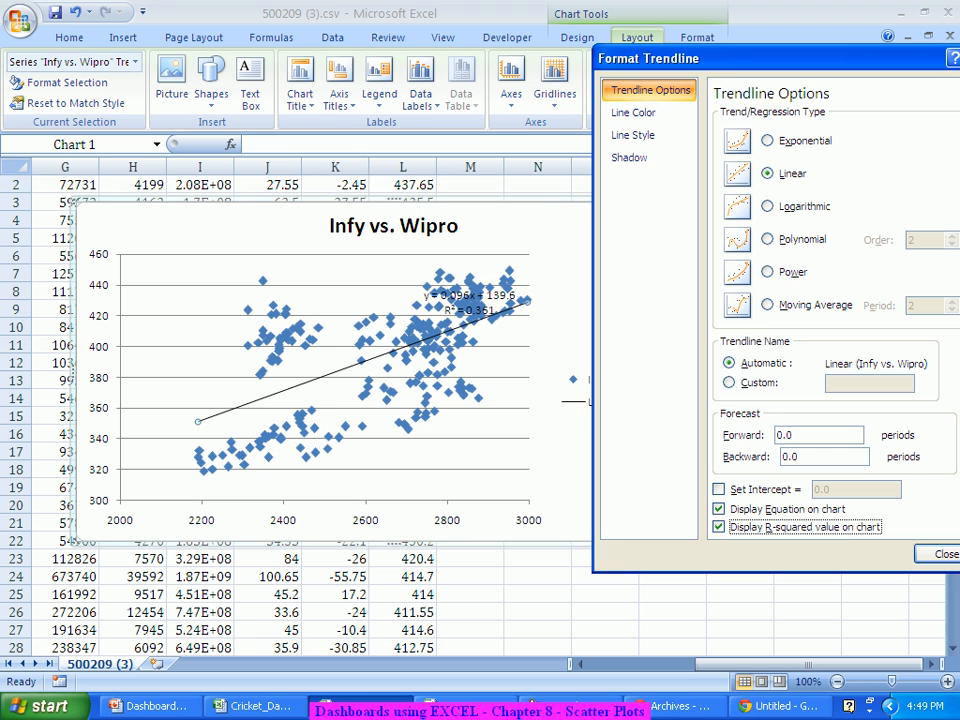
Step: Close the trendline settings, leaving the equation y = 0.096x + 139.6 and R² = 0.361 shown
{"action": "mouse_move", "coordinate": [451, 369]}
{"action": "left_click", "coordinate": [942, 554]}
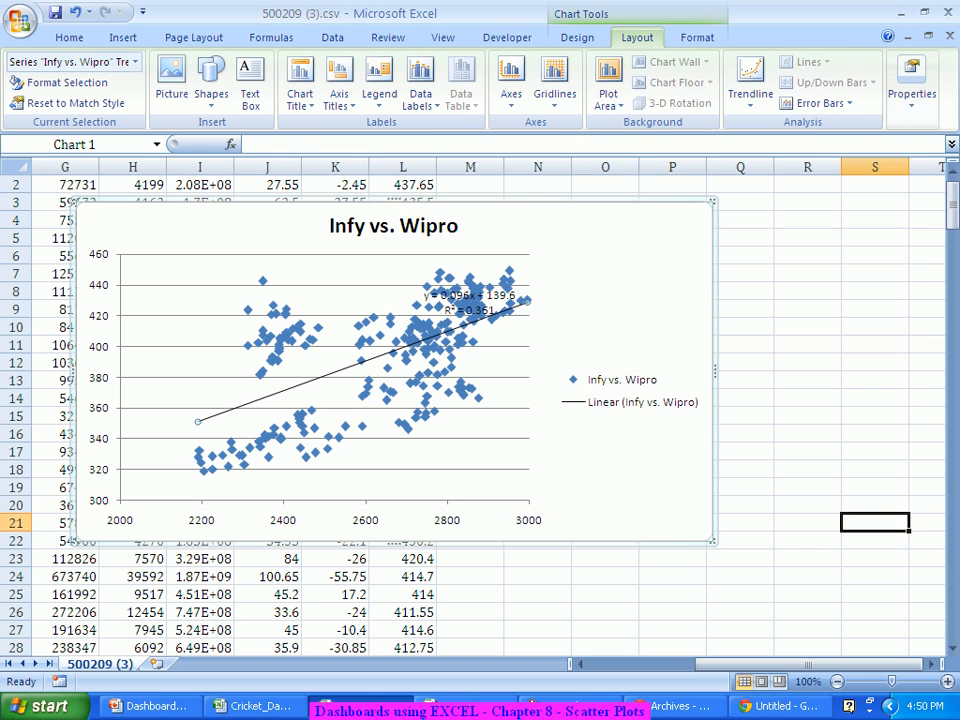
Step: Insert an empty bubble chart at cell S9, to the right of the scatter chart
{"action": "left_click", "coordinate": [875, 523]}
{"action": "left_click", "coordinate": [931, 664]}
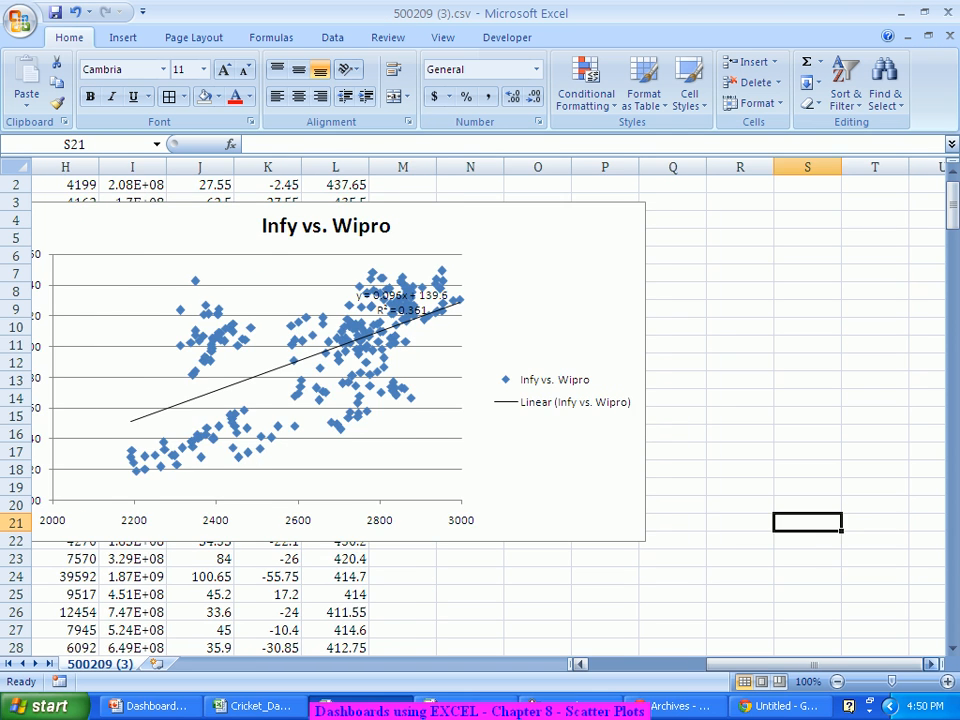
{"action": "left_click", "coordinate": [931, 664]}
{"action": "left_click", "coordinate": [931, 664]}
{"action": "left_click", "coordinate": [931, 664]}
{"action": "left_click", "coordinate": [931, 664]}
{"action": "left_click", "coordinate": [931, 664]}
{"action": "left_click", "coordinate": [931, 664]}
{"action": "left_click", "coordinate": [402, 309]}
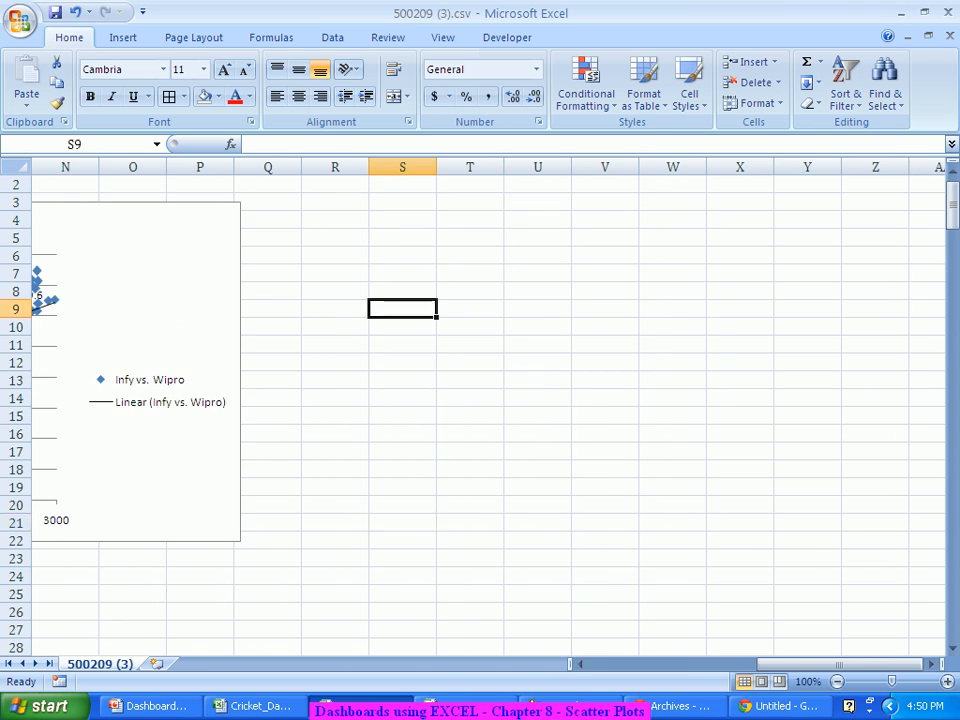
{"action": "left_click", "coordinate": [123, 37]}
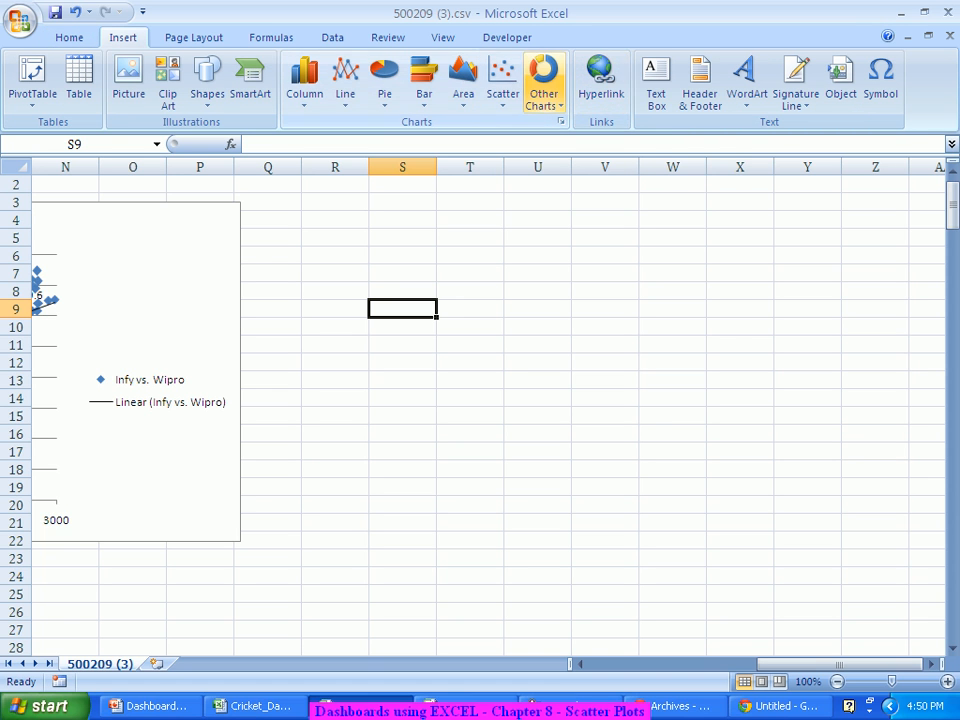
{"action": "left_click", "coordinate": [544, 85]}
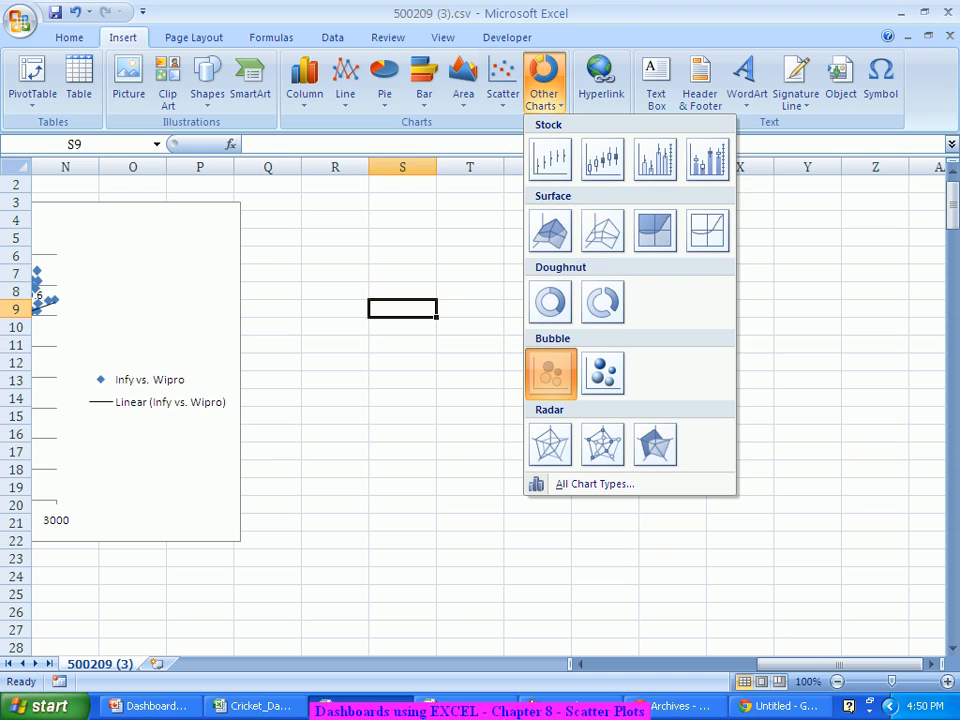
{"action": "left_click", "coordinate": [551, 372]}
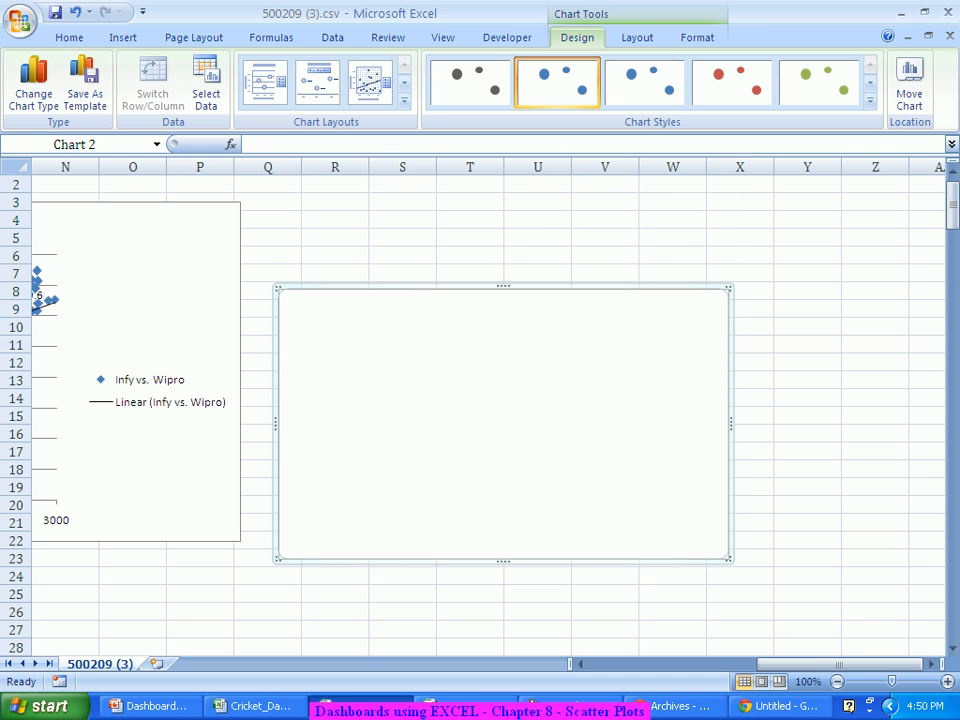
{"action": "right_click", "coordinate": [554, 368]}
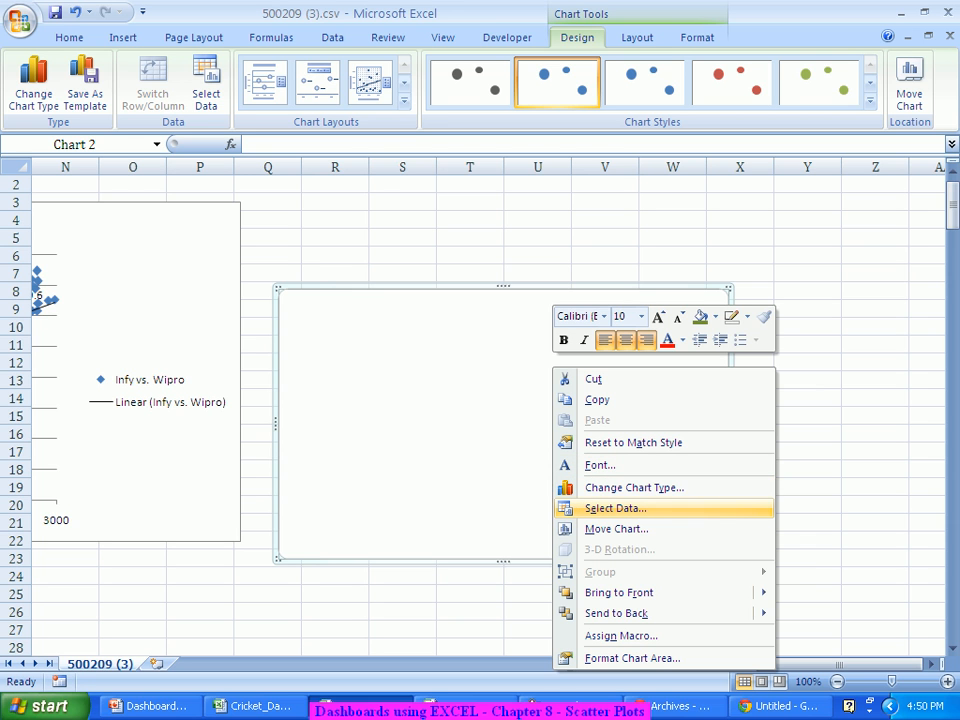
Step: Add a series named 'Infy vs. Wipro' with X values =$E$2:$E$251
{"action": "left_click", "coordinate": [615, 508]}
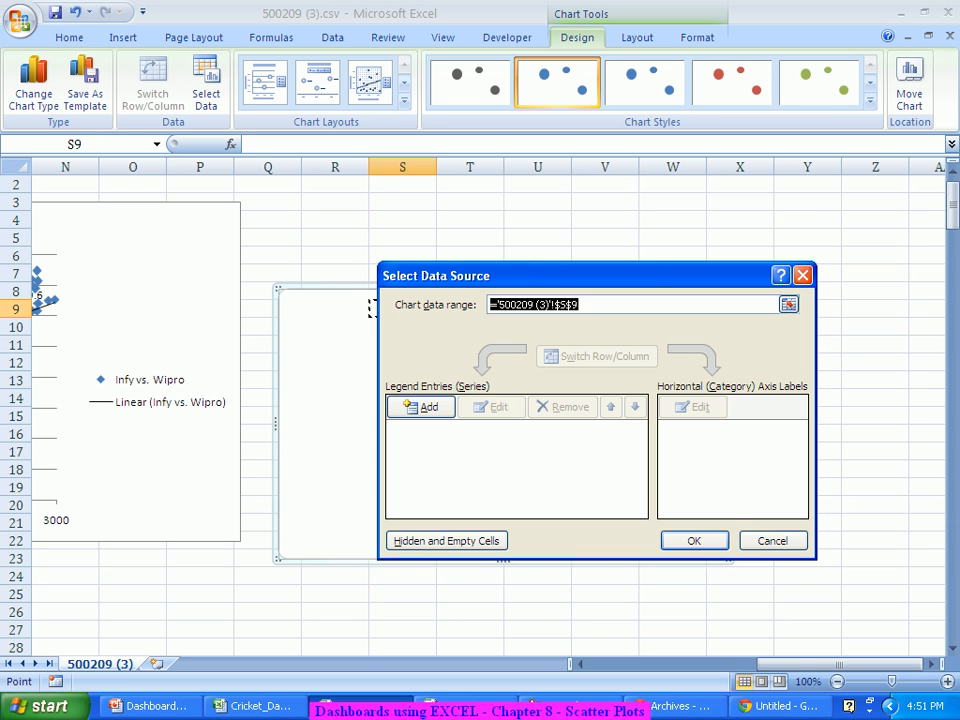
{"action": "left_click", "coordinate": [421, 407]}
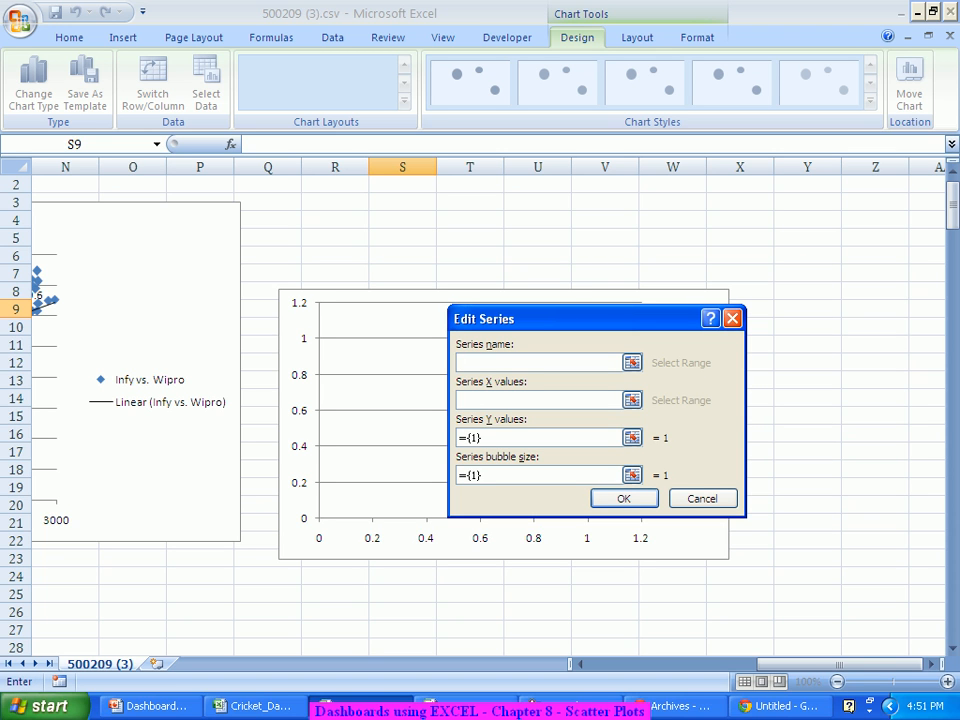
{"action": "type", "text": "Infy vs. Wipro"}
{"action": "key", "text": "Tab"}
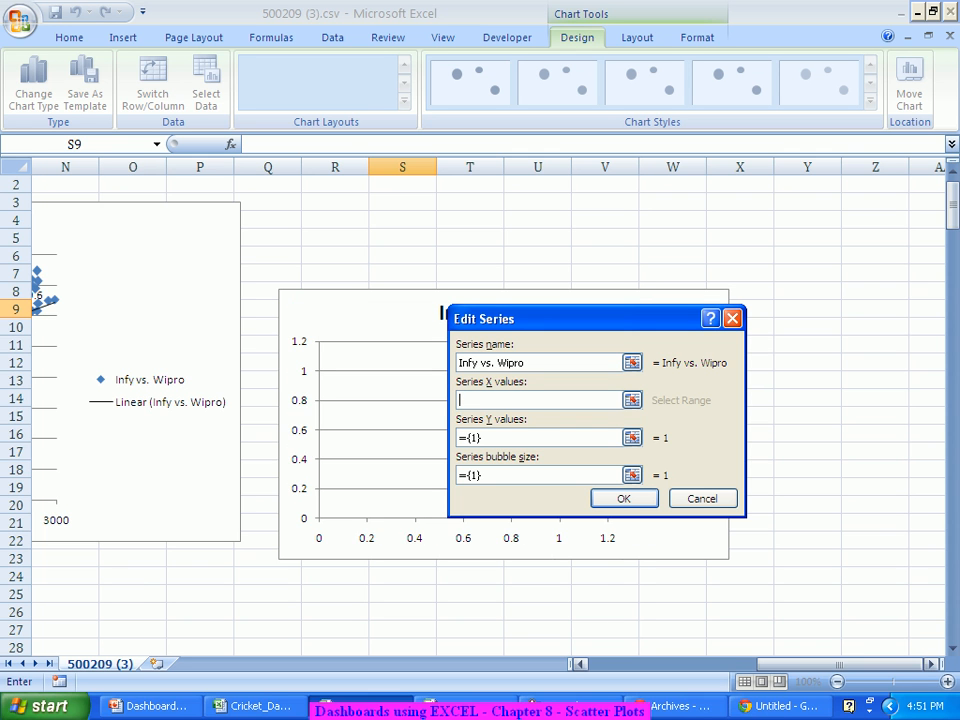
{"action": "left_click_drag", "start_coordinate": [839, 664], "coordinate": [671, 664]}
{"action": "scroll", "coordinate": [670, 600], "scroll_direction": "up", "scroll_amount": 1}
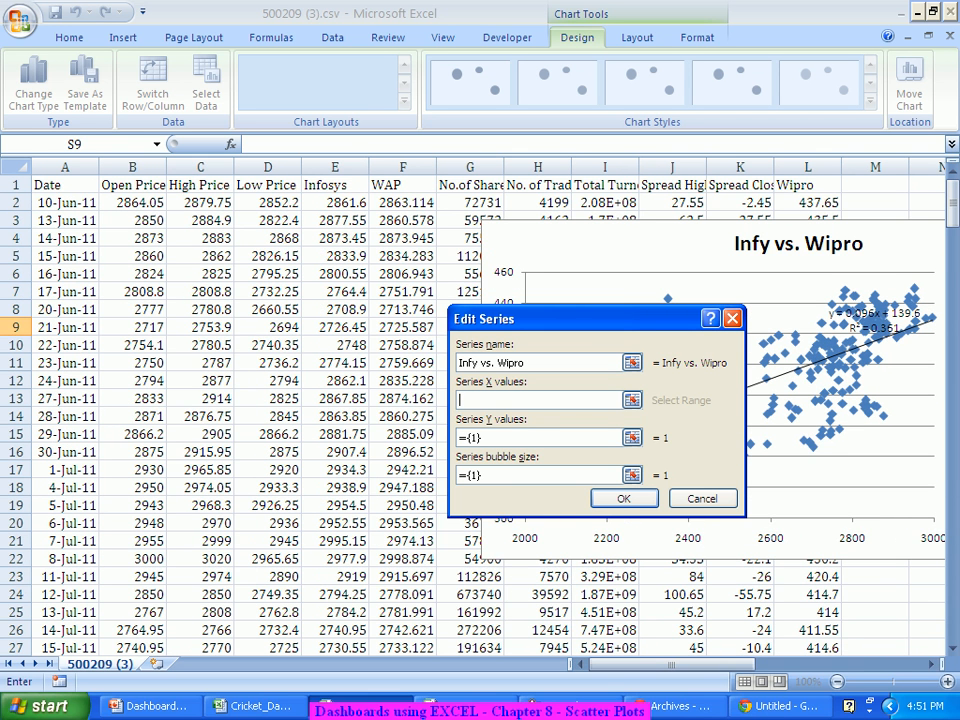
{"action": "left_click", "coordinate": [335, 203]}
{"action": "key", "text": "ctrl+shift+Down"}
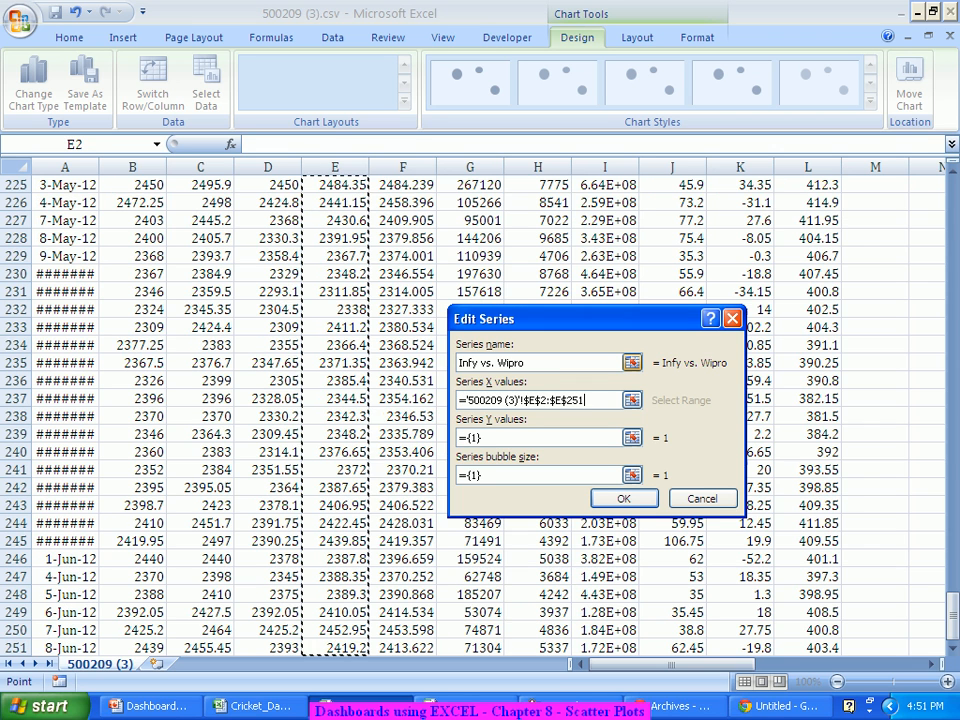
Step: Set the series Y values to the Wipro range =$L$2:$L$251
{"action": "key", "text": "Tab"}
{"action": "key", "text": "BackSpace"}
{"action": "scroll", "coordinate": [480, 410], "scroll_direction": "up", "scroll_amount": 4}
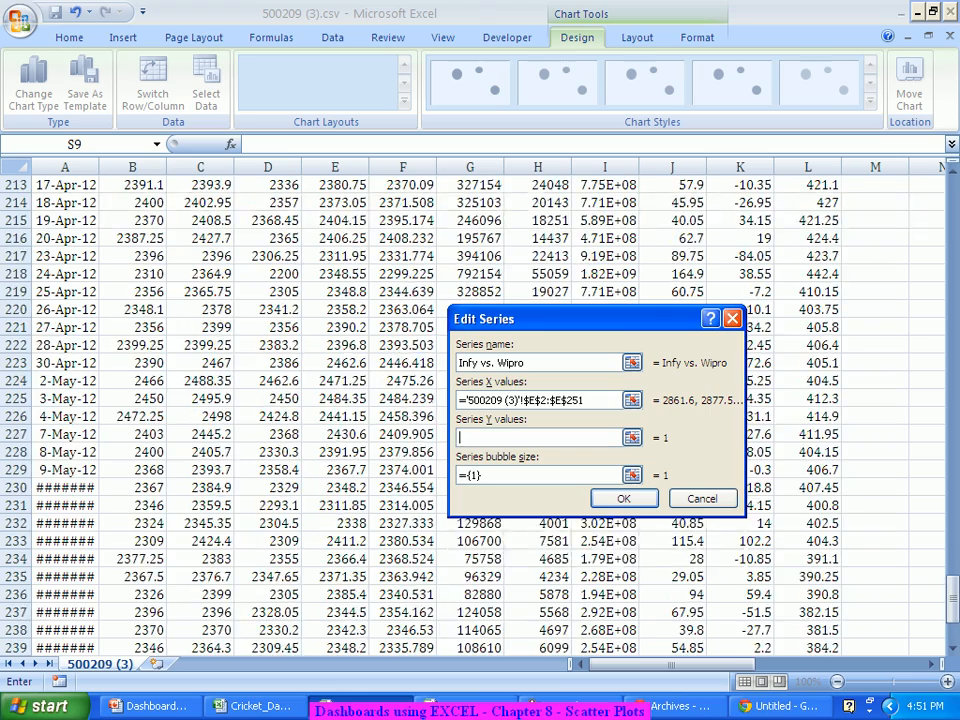
{"action": "scroll", "coordinate": [480, 410], "scroll_direction": "up", "scroll_amount": 14}
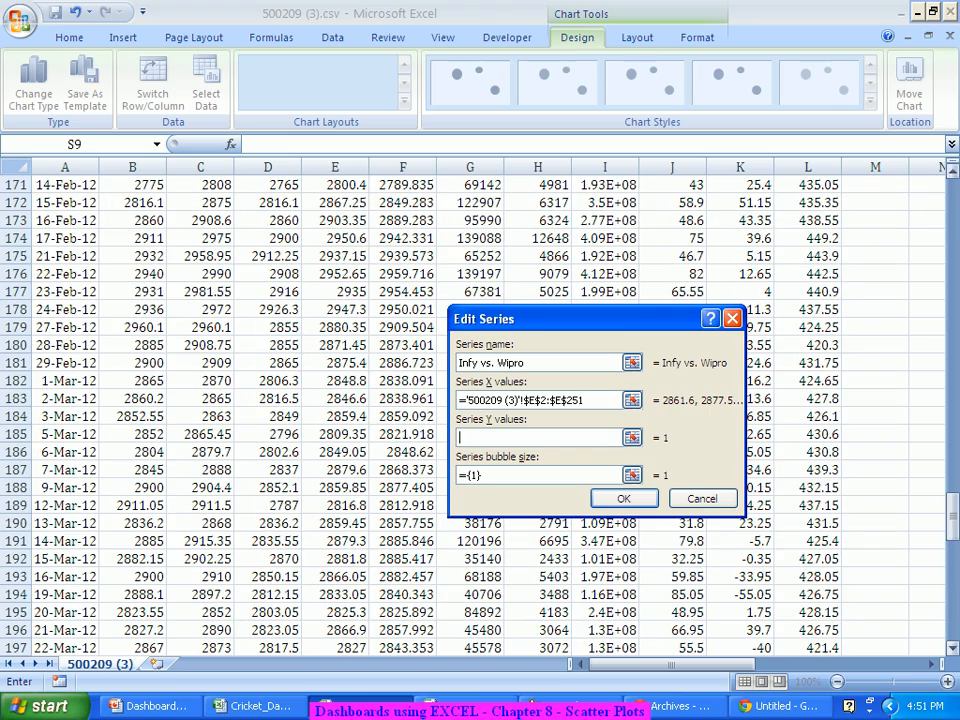
{"action": "left_click_drag", "start_coordinate": [953, 528], "coordinate": [953, 200]}
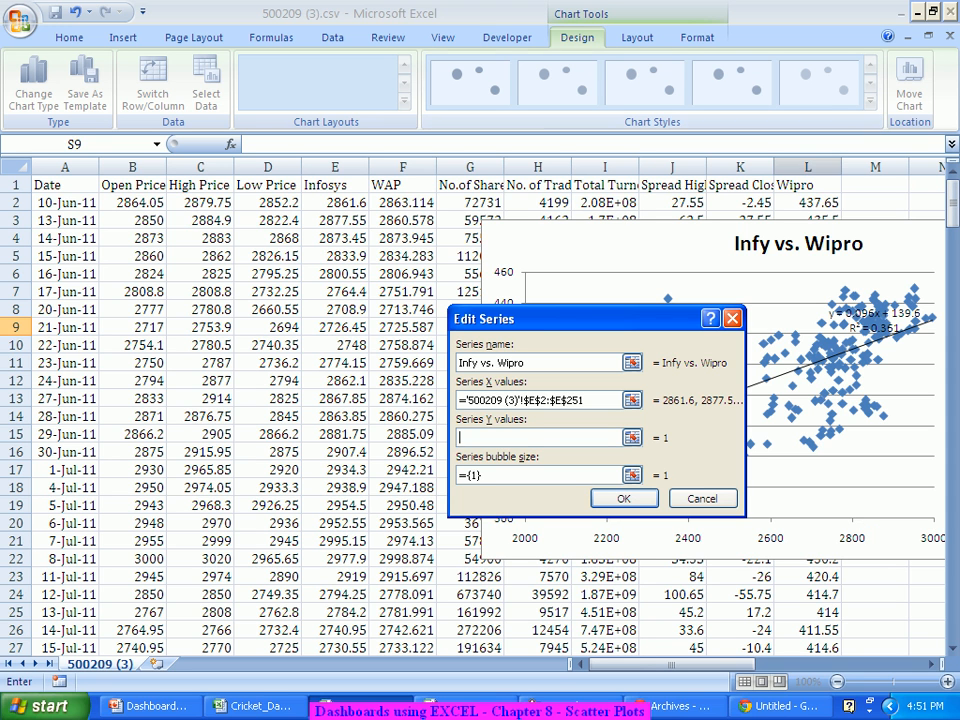
{"action": "left_click", "coordinate": [808, 203]}
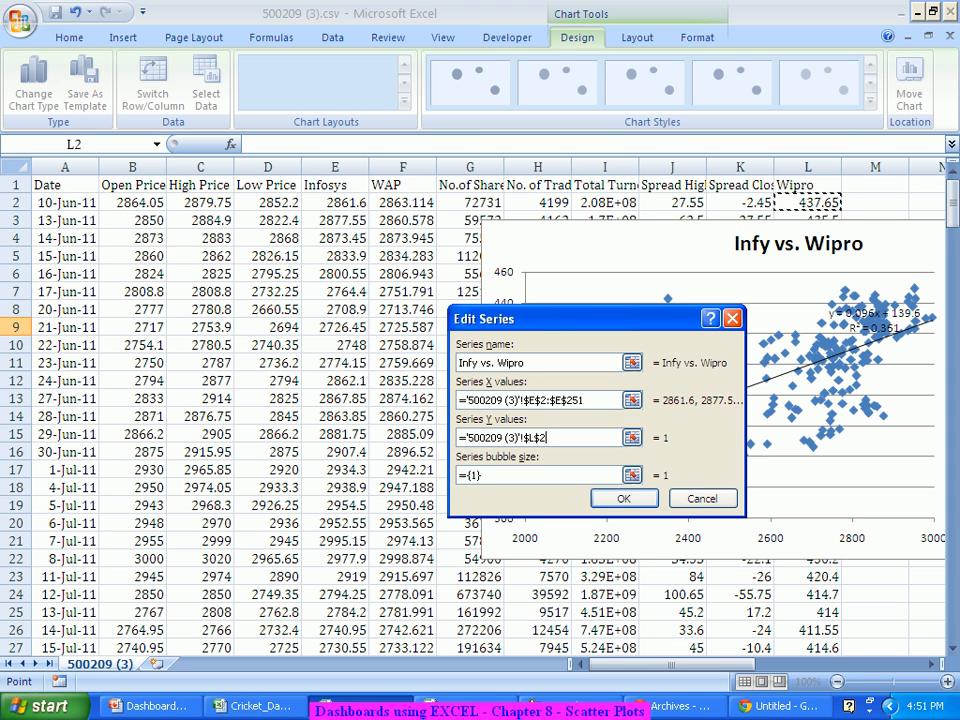
{"action": "key", "text": "ctrl+shift+Down"}
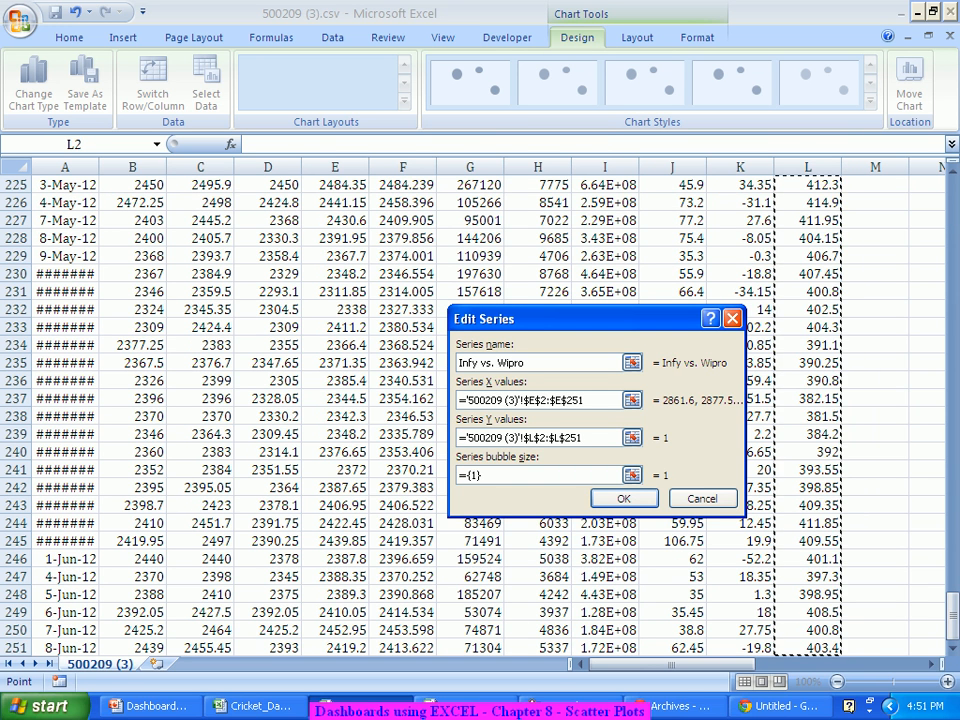
Step: Set bubble size to =$H$2:$H$251 and confirm the series and data source
{"action": "key", "text": "Tab"}
{"action": "key", "text": "Delete"}
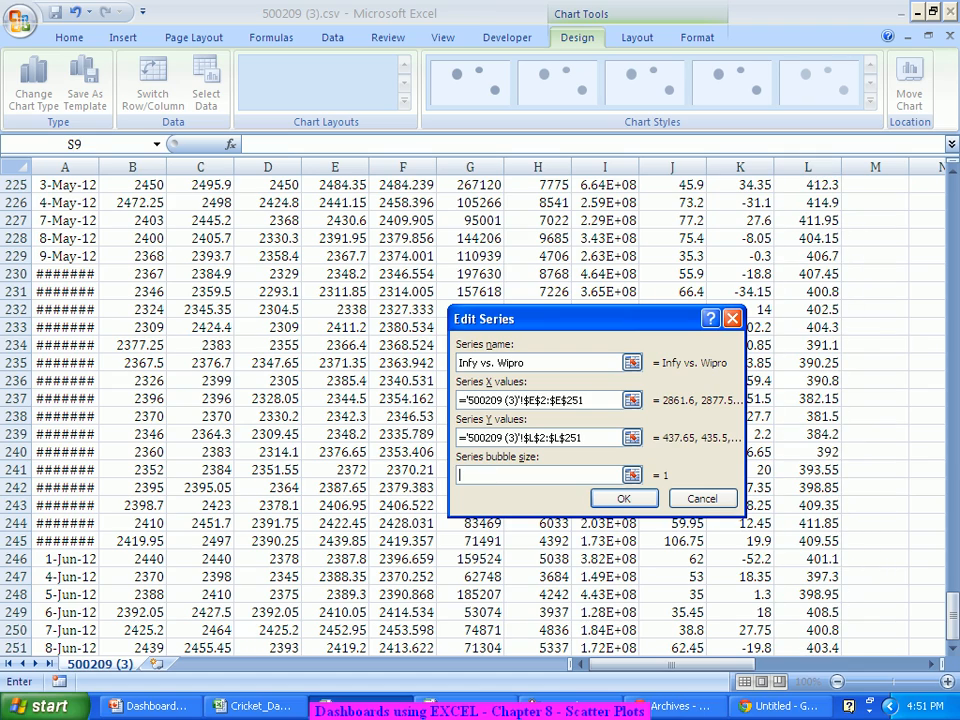
{"action": "scroll", "coordinate": [480, 400], "scroll_direction": "up", "scroll_amount": 15}
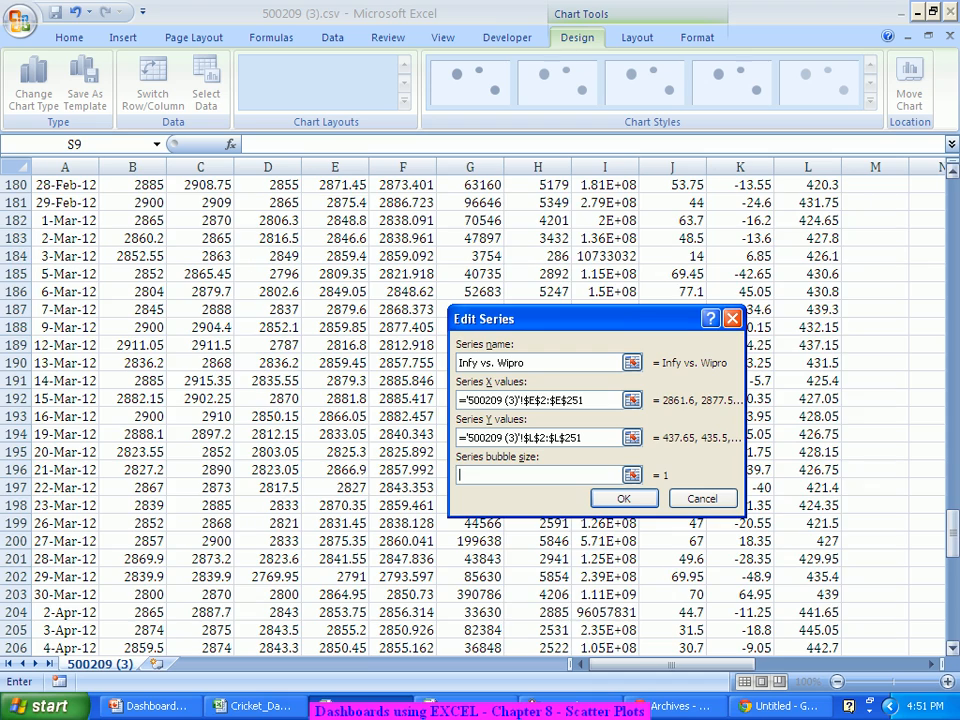
{"action": "left_click_drag", "start_coordinate": [952, 537], "coordinate": [952, 215]}
{"action": "left_click_drag", "start_coordinate": [952, 260], "coordinate": [952, 203]}
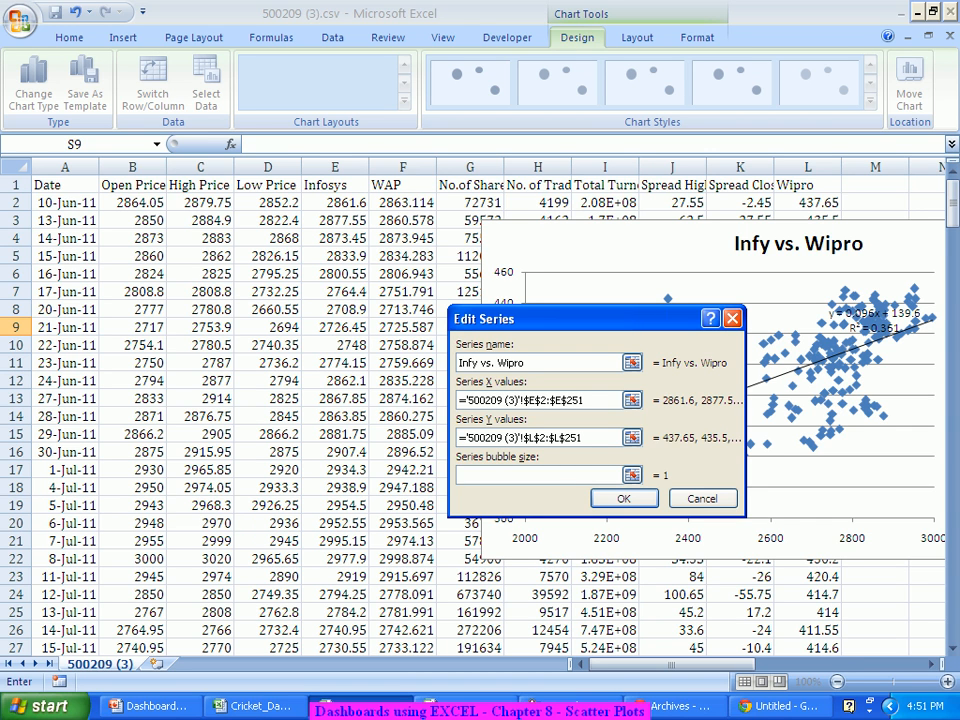
{"action": "left_click", "coordinate": [538, 203]}
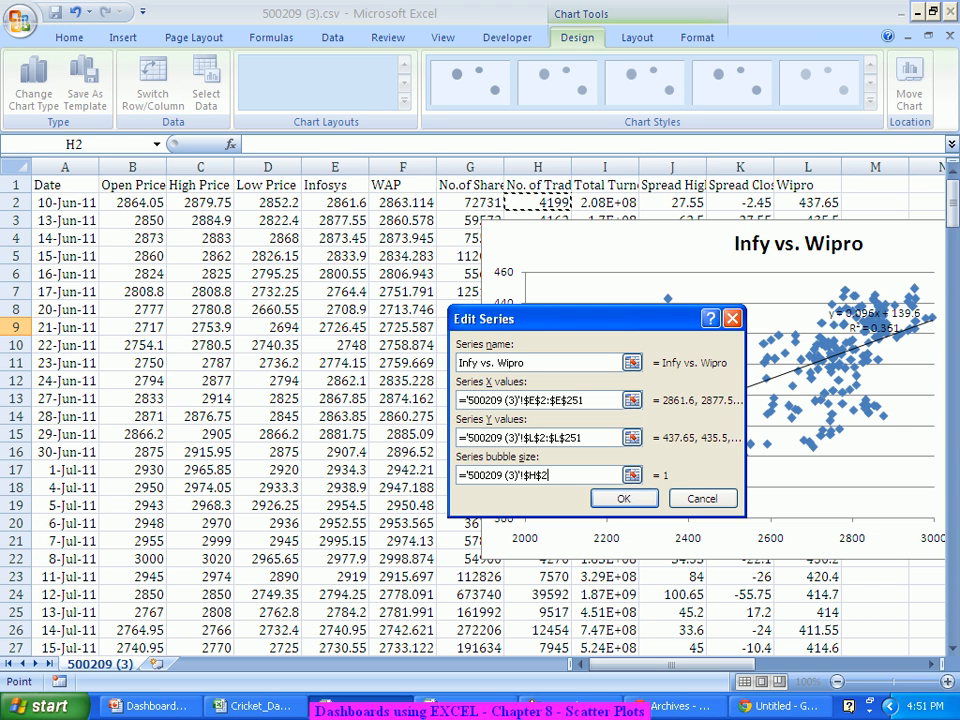
{"action": "key", "text": "ctrl+shift+Down"}
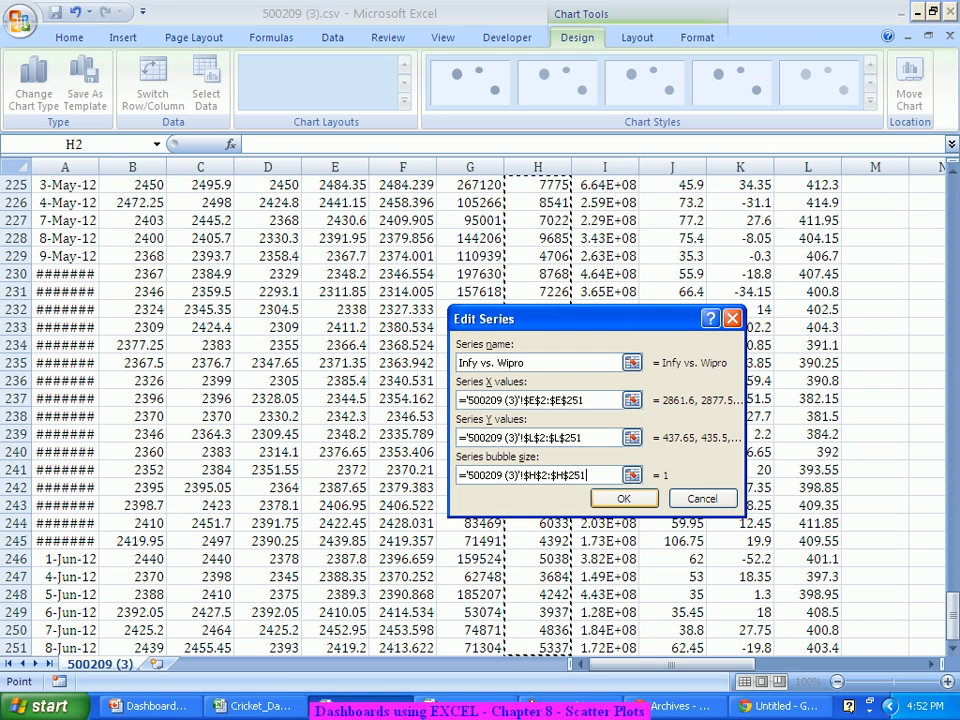
{"action": "left_click", "coordinate": [624, 498]}
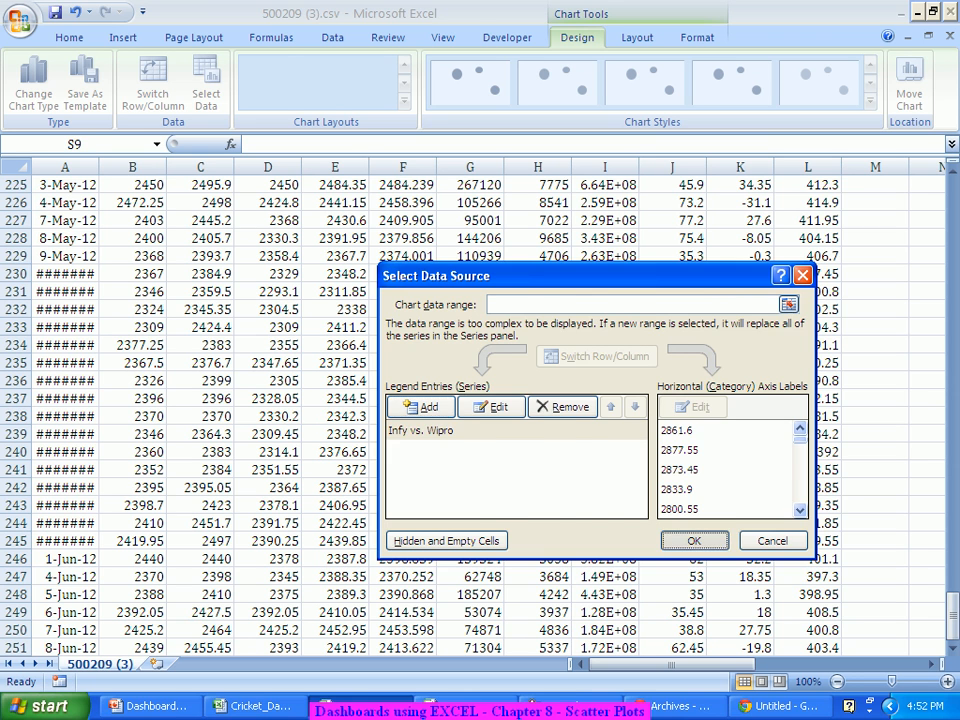
{"action": "key", "text": "Return"}
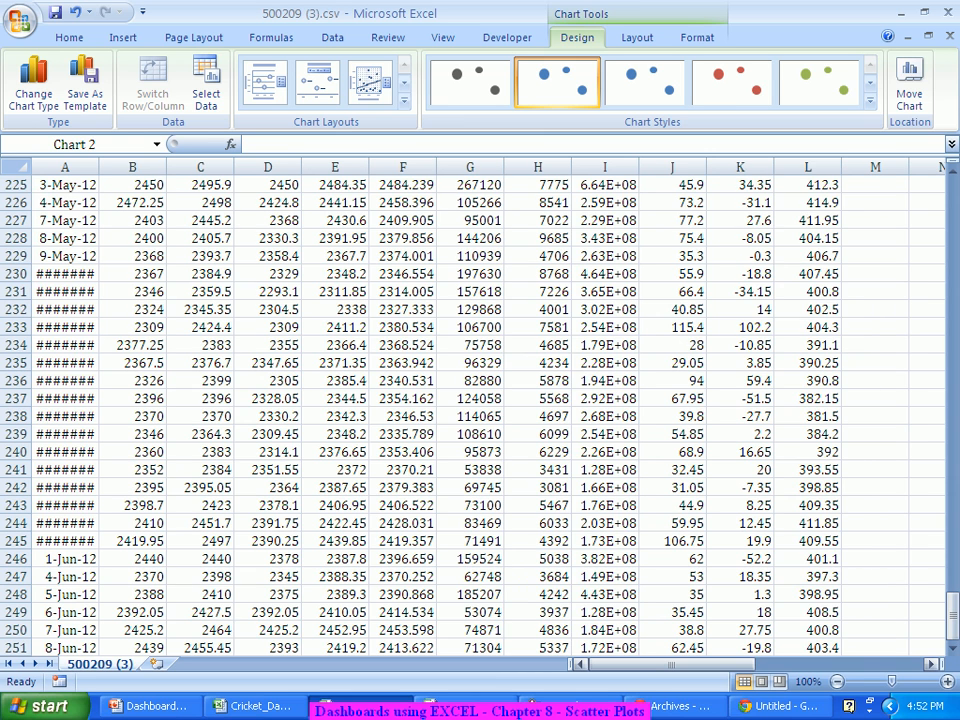
Step: Bring the bubble chart back into view, dismiss its shortcut menu, and switch to Chart Tools Layout
{"action": "left_click", "coordinate": [840, 664]}
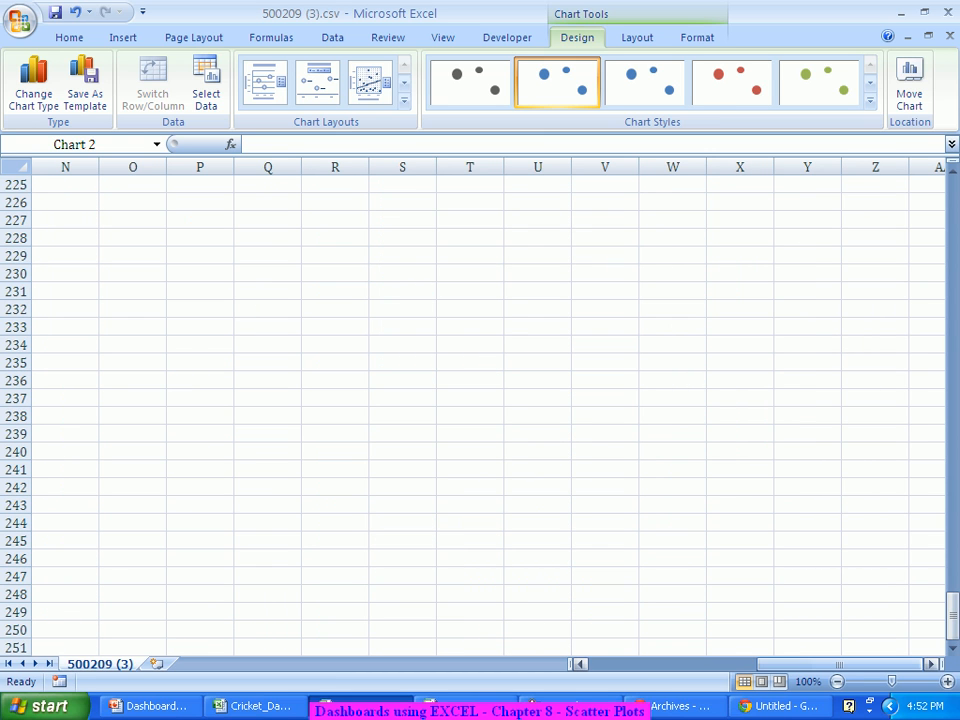
{"action": "left_click_drag", "start_coordinate": [840, 664], "coordinate": [800, 664]}
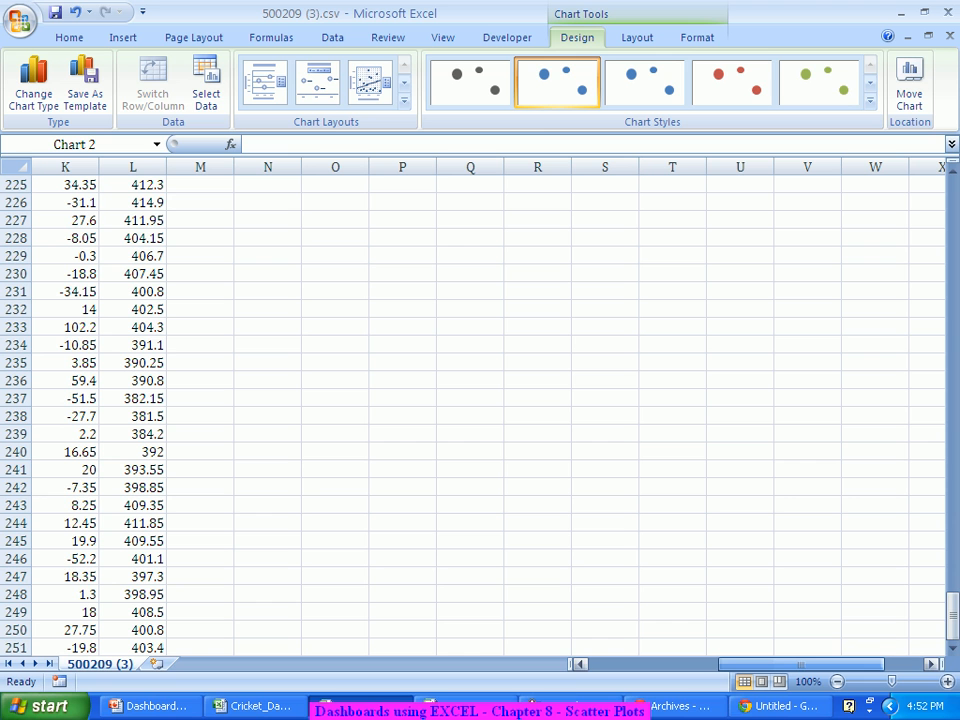
{"action": "left_click_drag", "start_coordinate": [952, 608], "coordinate": [952, 200]}
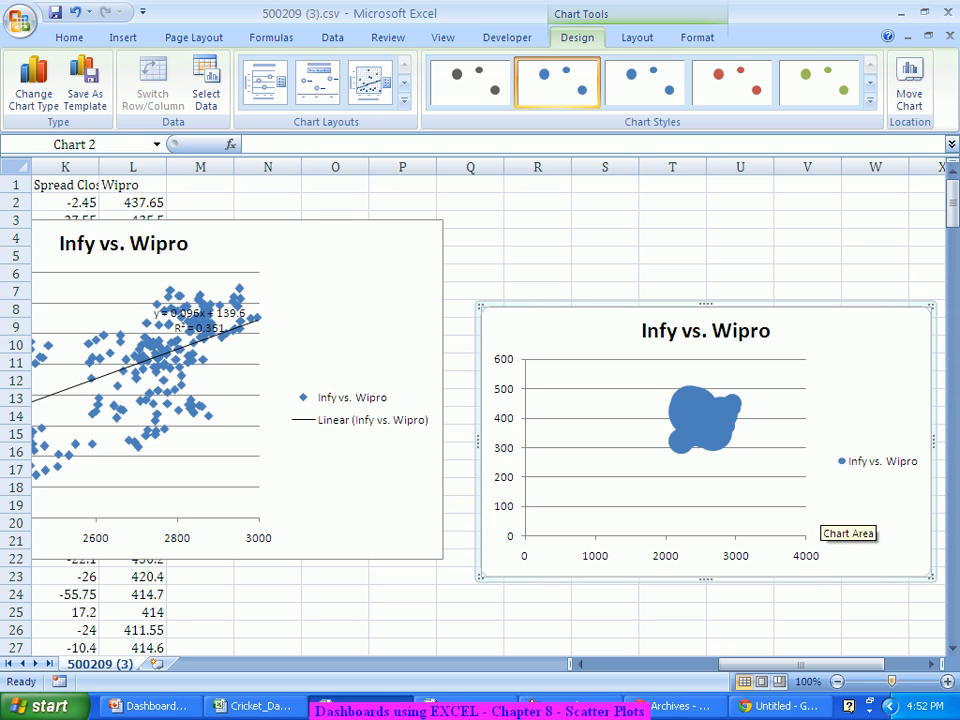
{"action": "scroll", "coordinate": [480, 400], "scroll_direction": "right", "scroll_amount": 2}
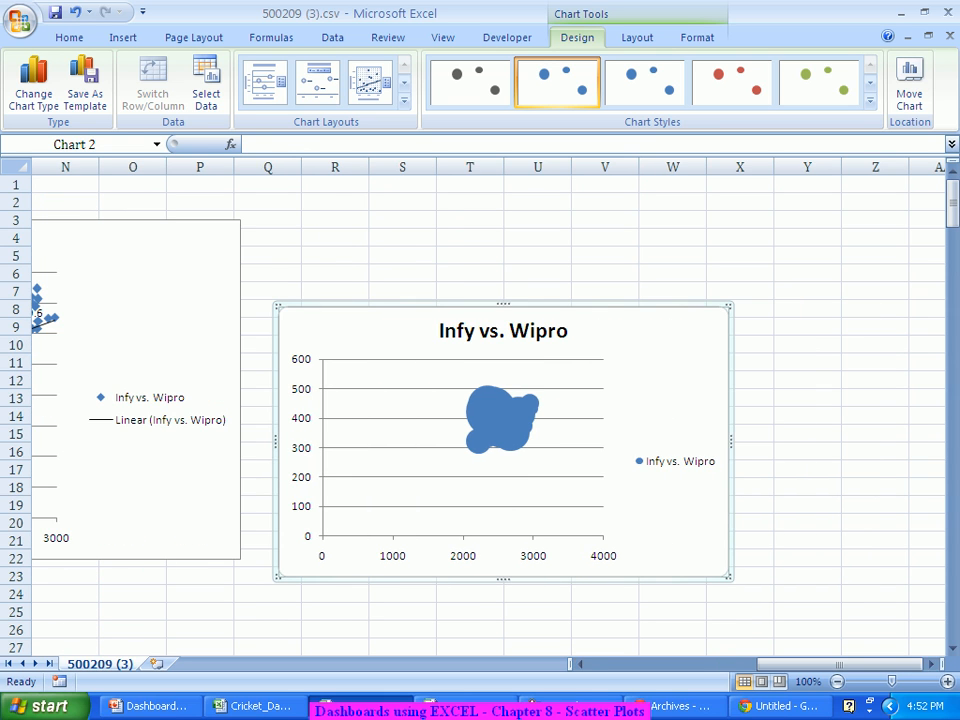
{"action": "right_click", "coordinate": [708, 413]}
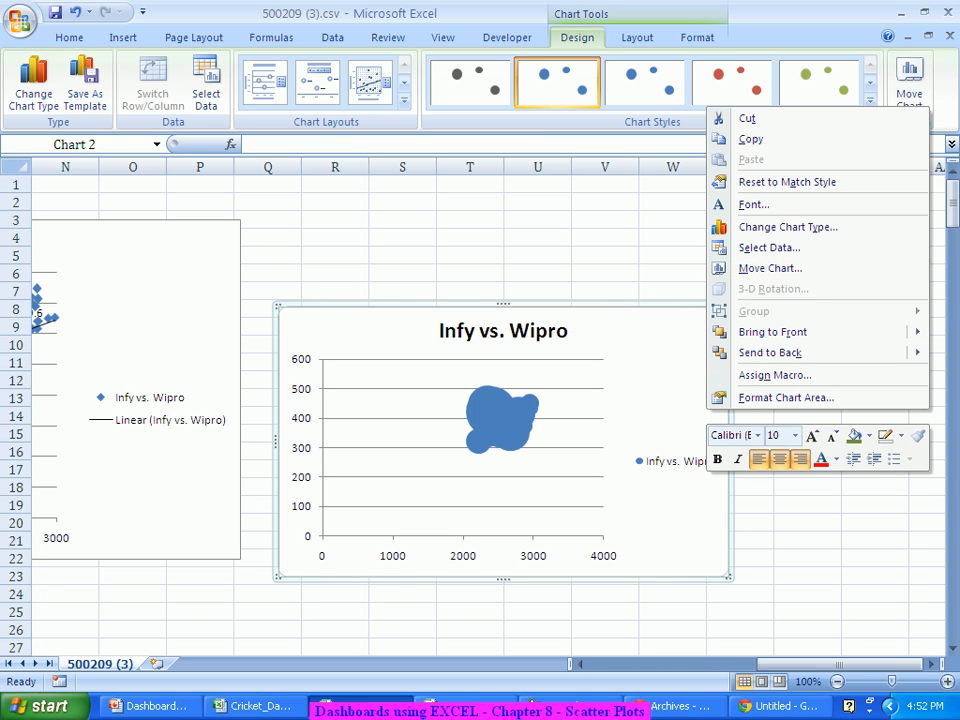
{"action": "key", "text": "Escape"}
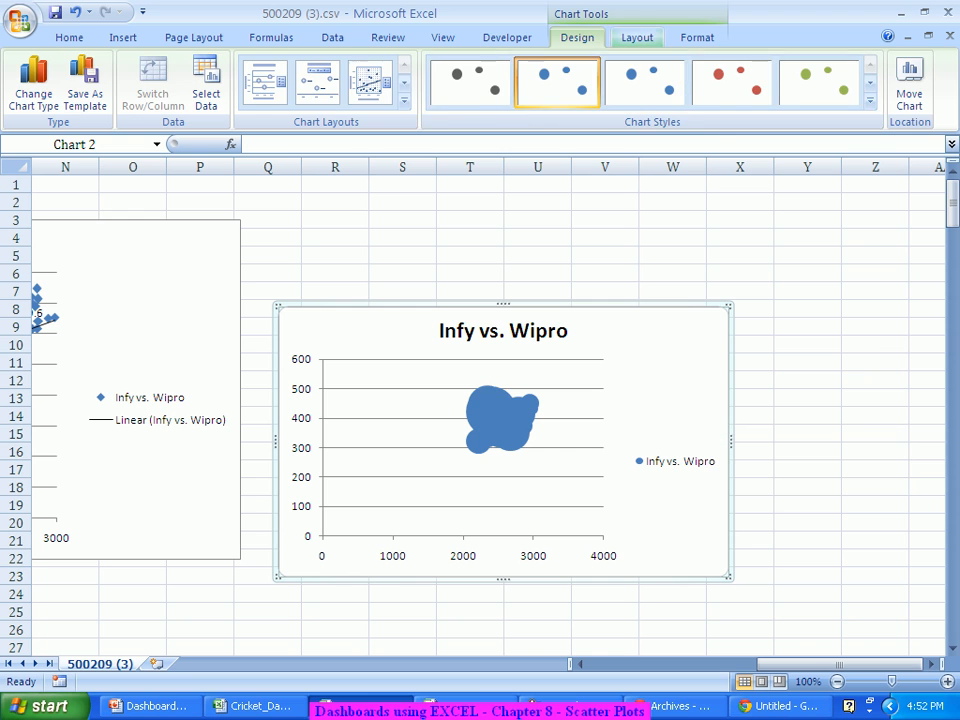
{"action": "left_click", "coordinate": [637, 37]}
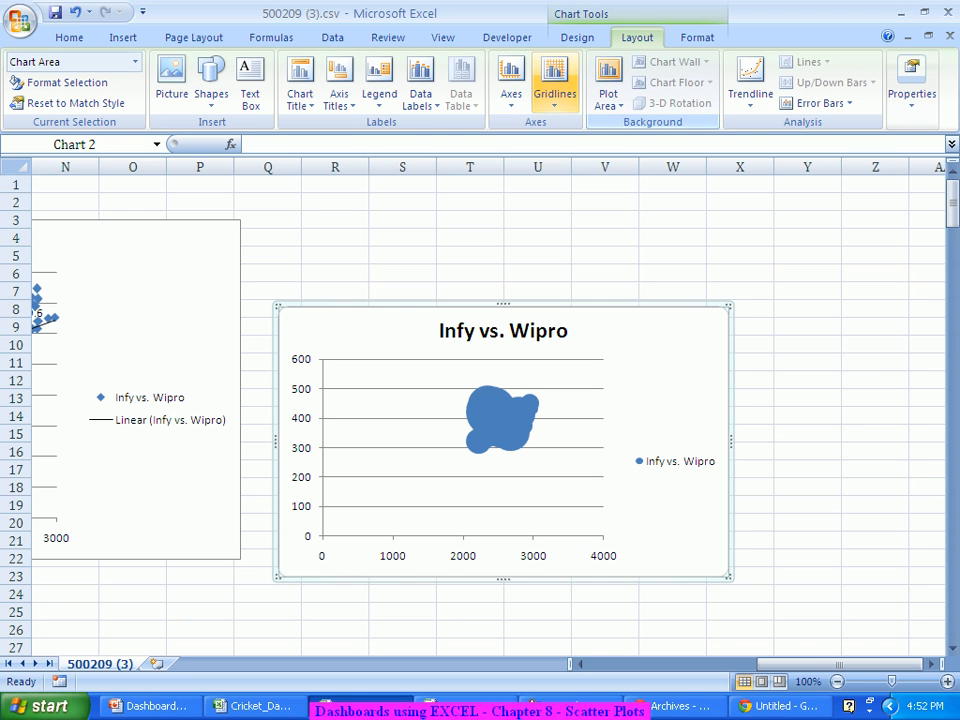
Step: Give the Primary Horizontal Axis a fixed minimum of 2000 and fixed maximum of 3000
{"action": "left_click", "coordinate": [511, 85]}
{"action": "mouse_move", "coordinate": [572, 146]}
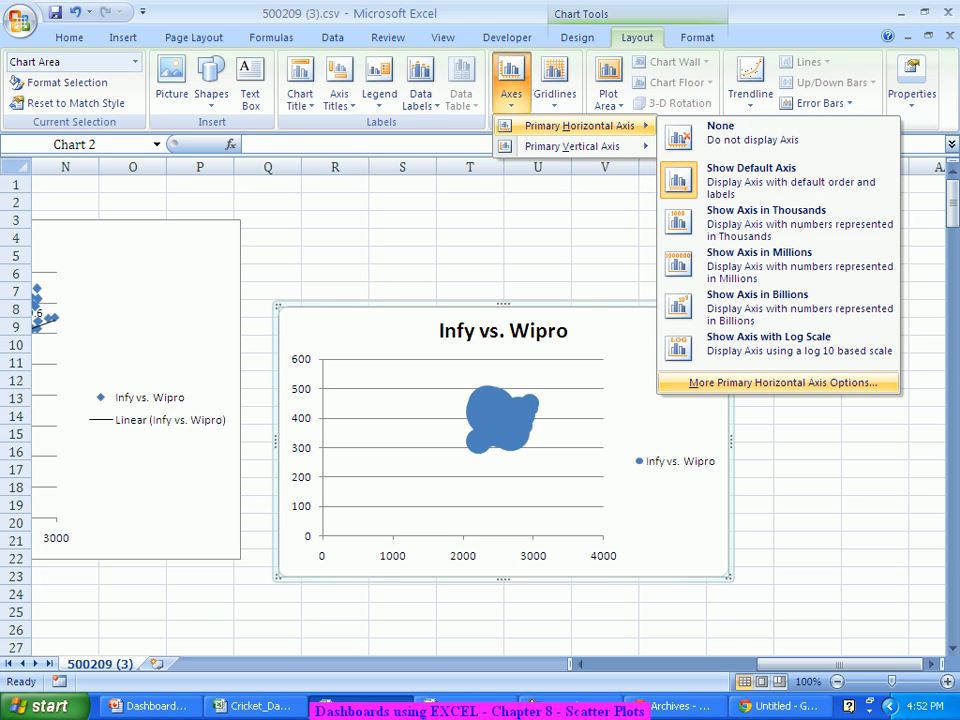
{"action": "left_click", "coordinate": [780, 382]}
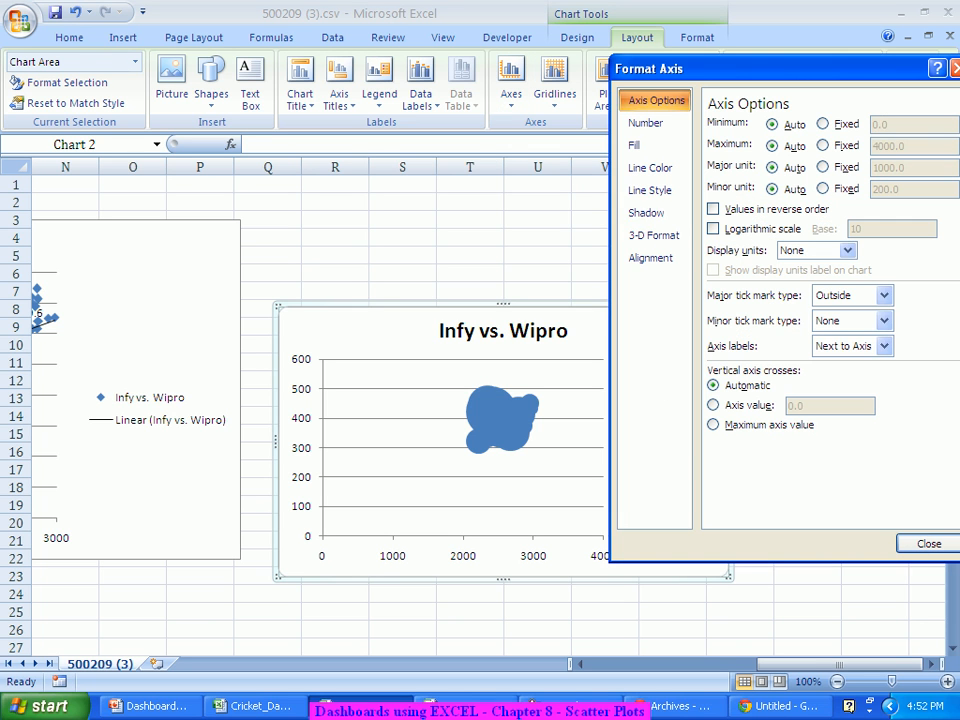
{"action": "left_click", "coordinate": [823, 124]}
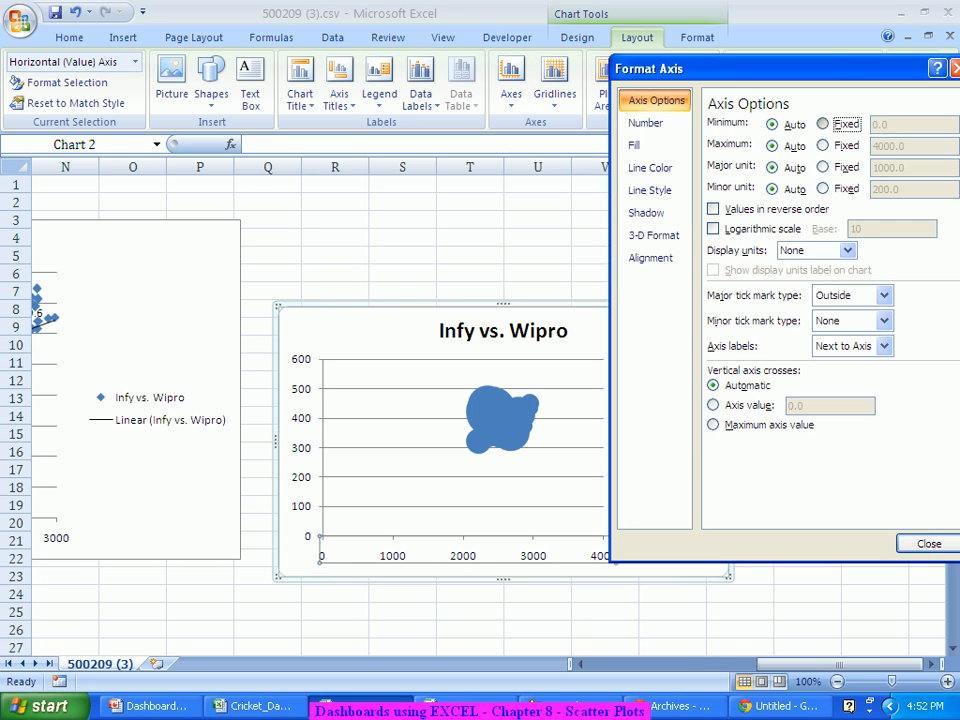
{"action": "key", "text": "Tab"}
{"action": "type", "text": "2000"}
{"action": "key", "text": "Tab"}
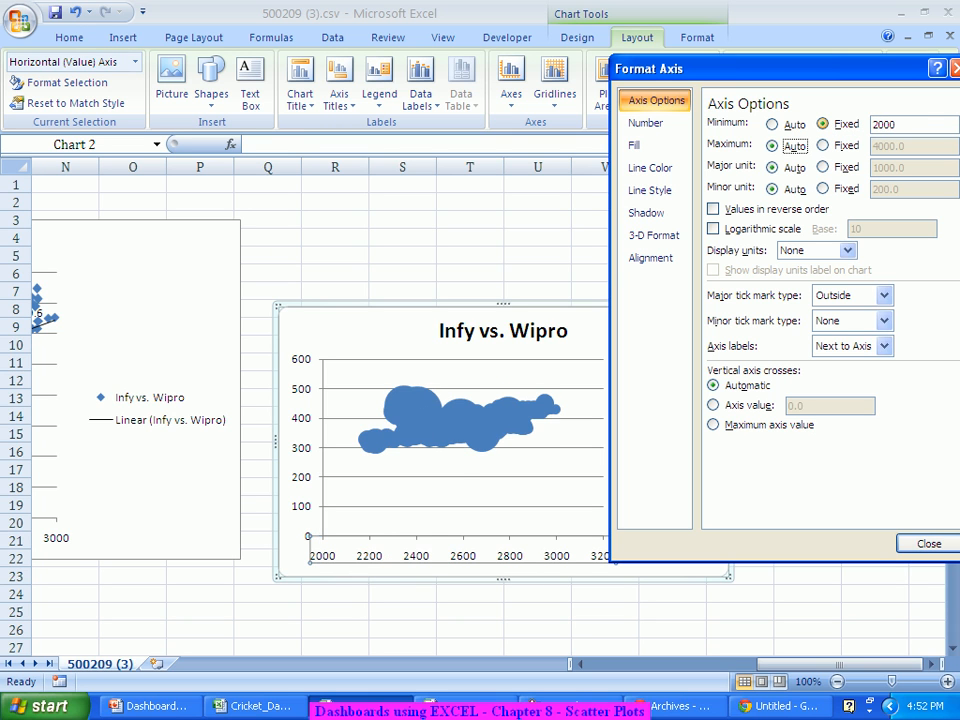
{"action": "key", "text": "Tab"}
{"action": "key", "text": "space"}
{"action": "key", "text": "Tab"}
{"action": "type", "text": "3000"}
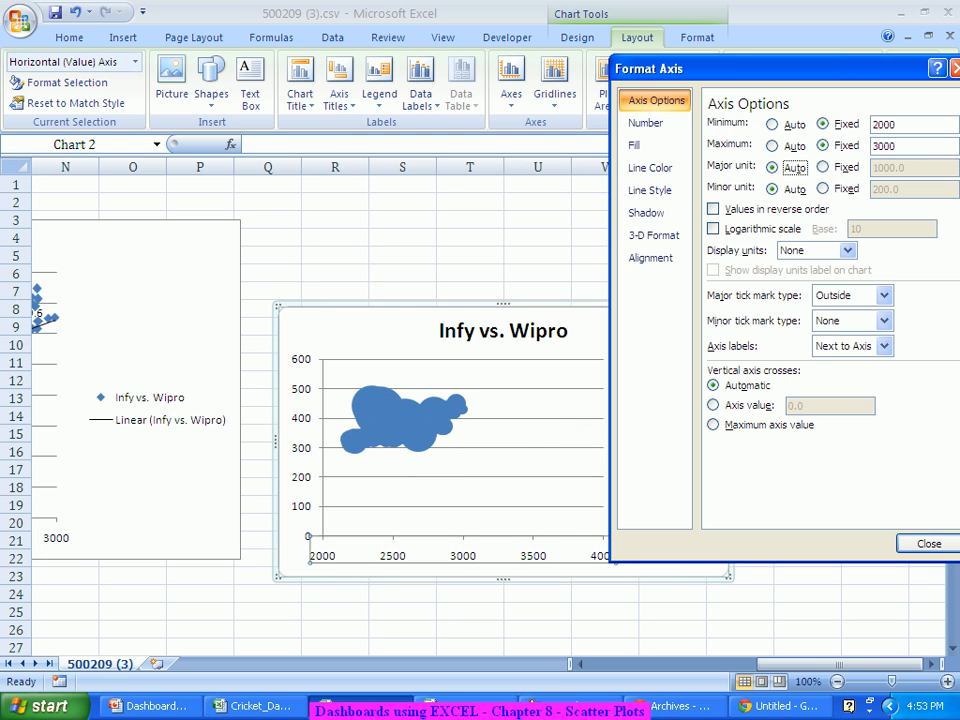
{"action": "key", "text": "Tab"}
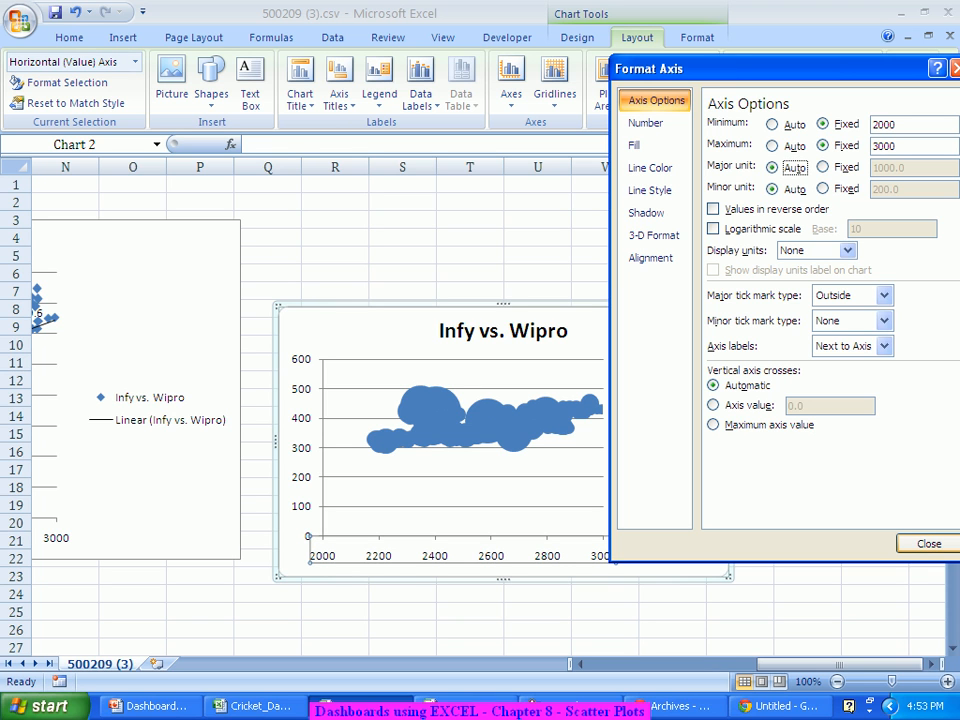
{"action": "left_click", "coordinate": [929, 543]}
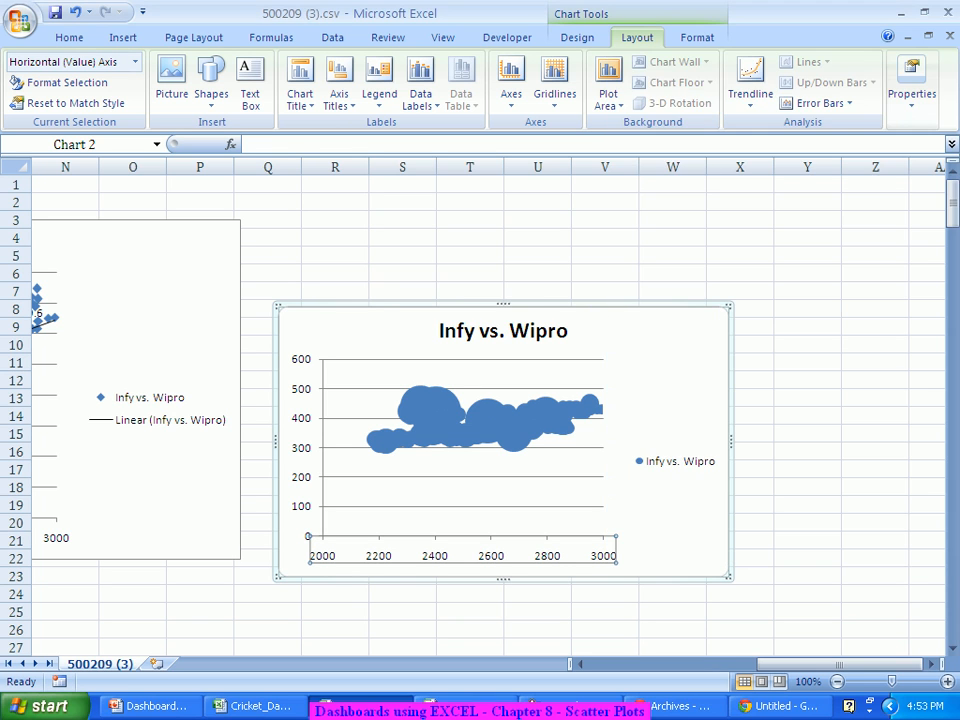
Step: Give the Primary Vertical Axis a fixed minimum of 300 and fixed maximum of 500
{"action": "left_click", "coordinate": [511, 88]}
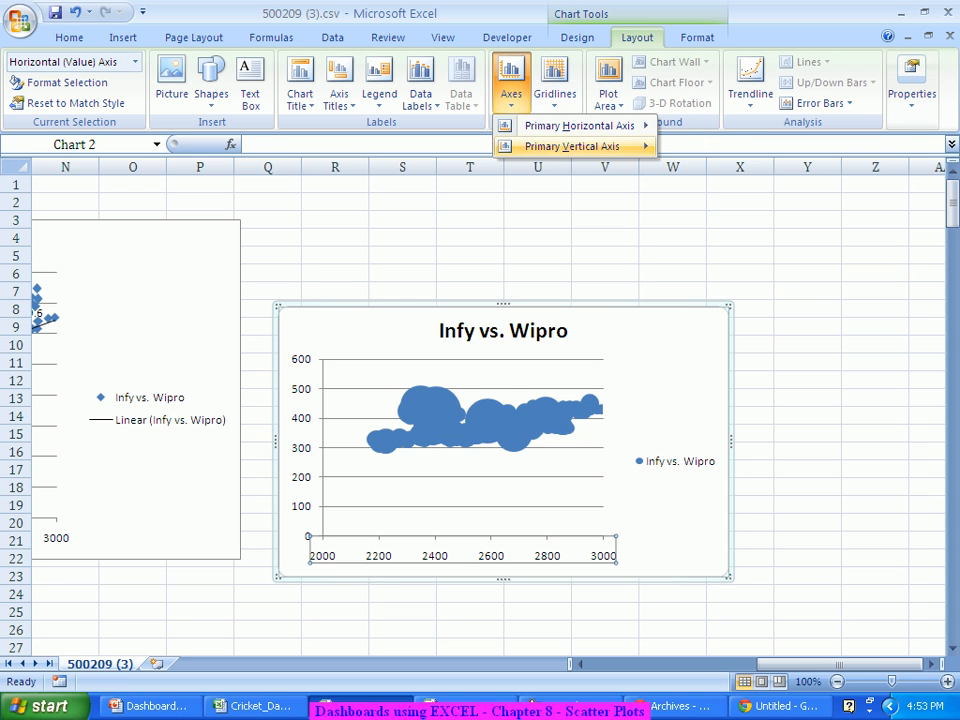
{"action": "mouse_move", "coordinate": [572, 146]}
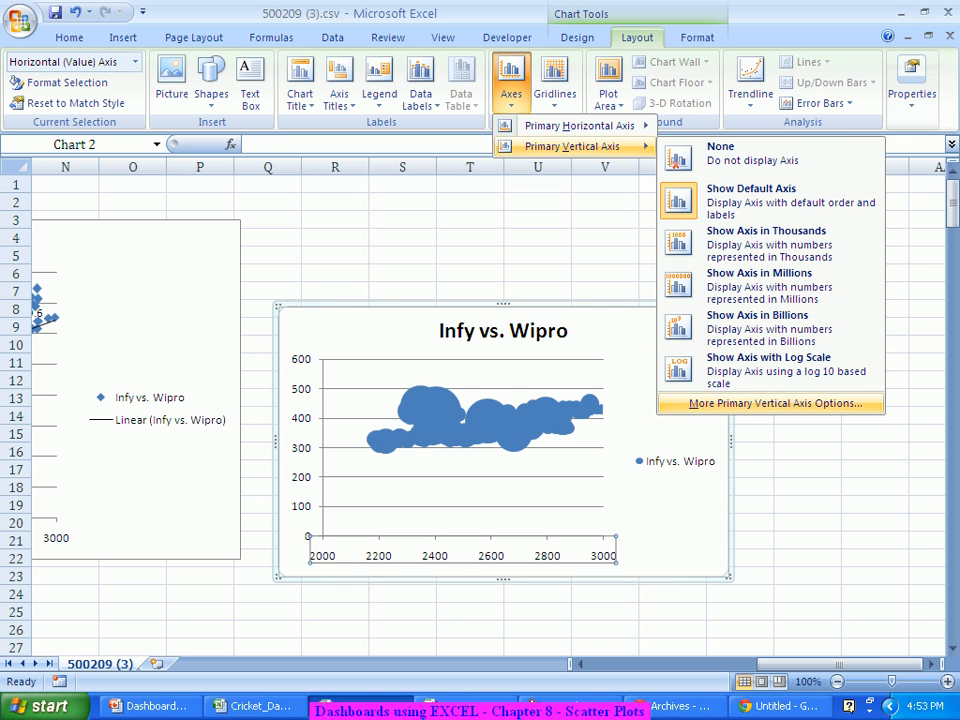
{"action": "left_click", "coordinate": [775, 403]}
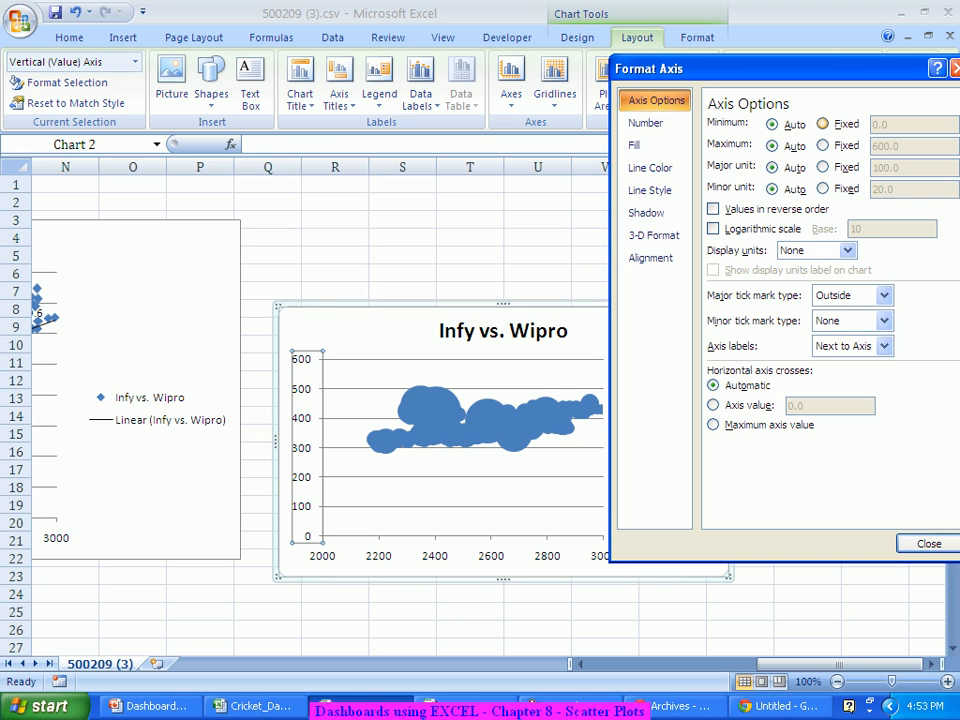
{"action": "left_click", "coordinate": [823, 124]}
{"action": "left_click", "coordinate": [892, 125]}
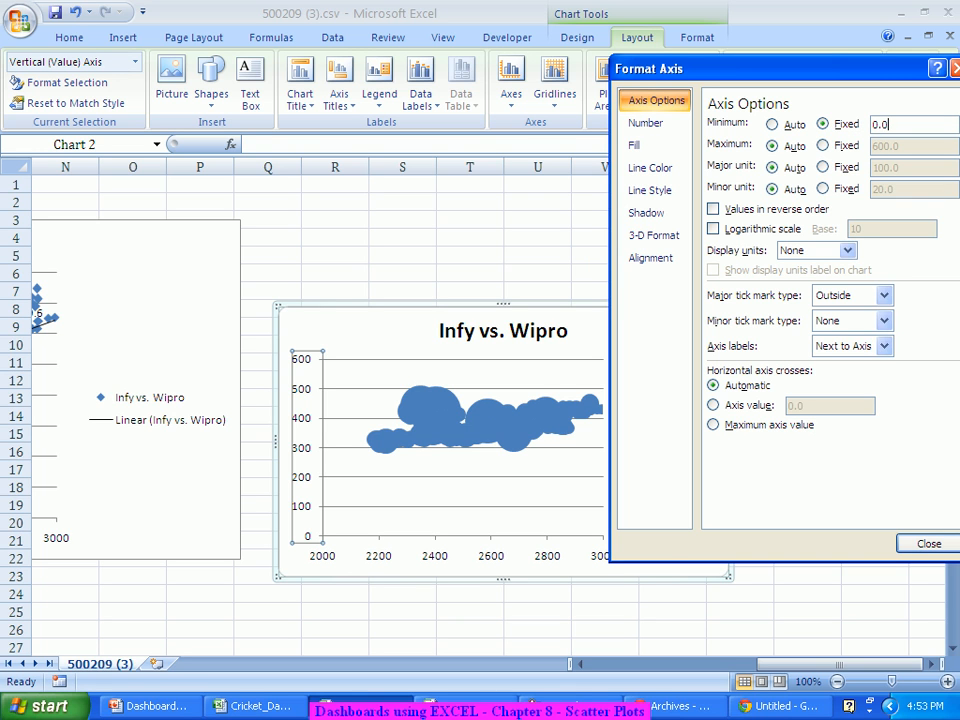
{"action": "key", "text": "BackSpace"}
{"action": "key", "text": "BackSpace"}
{"action": "key", "text": "BackSpace"}
{"action": "type", "text": "300"}
{"action": "key", "text": "Tab"}
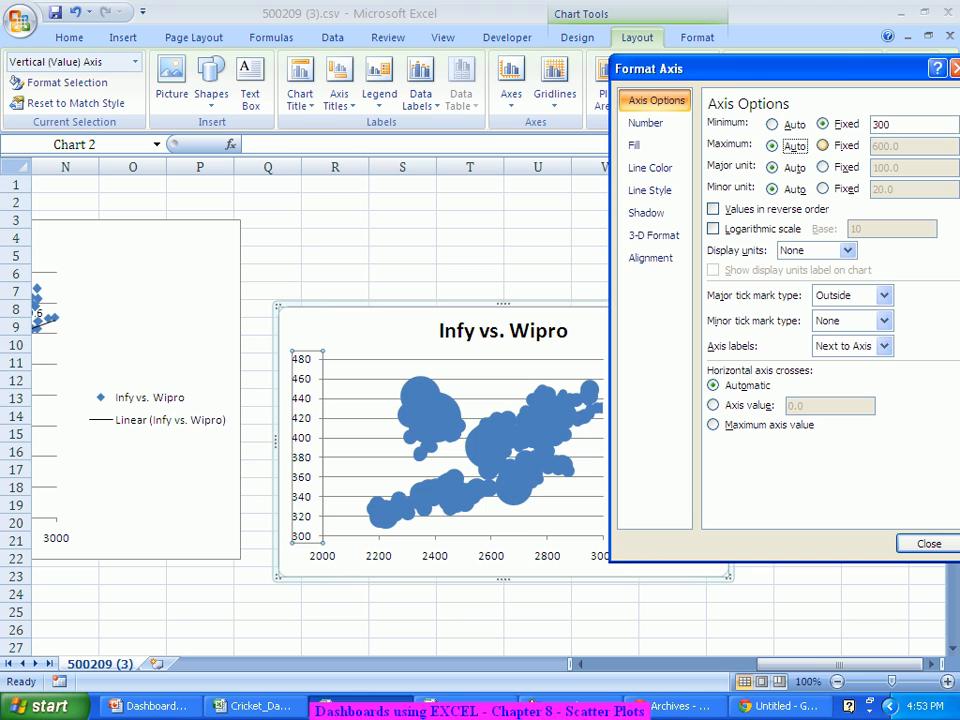
{"action": "left_click", "coordinate": [822, 145]}
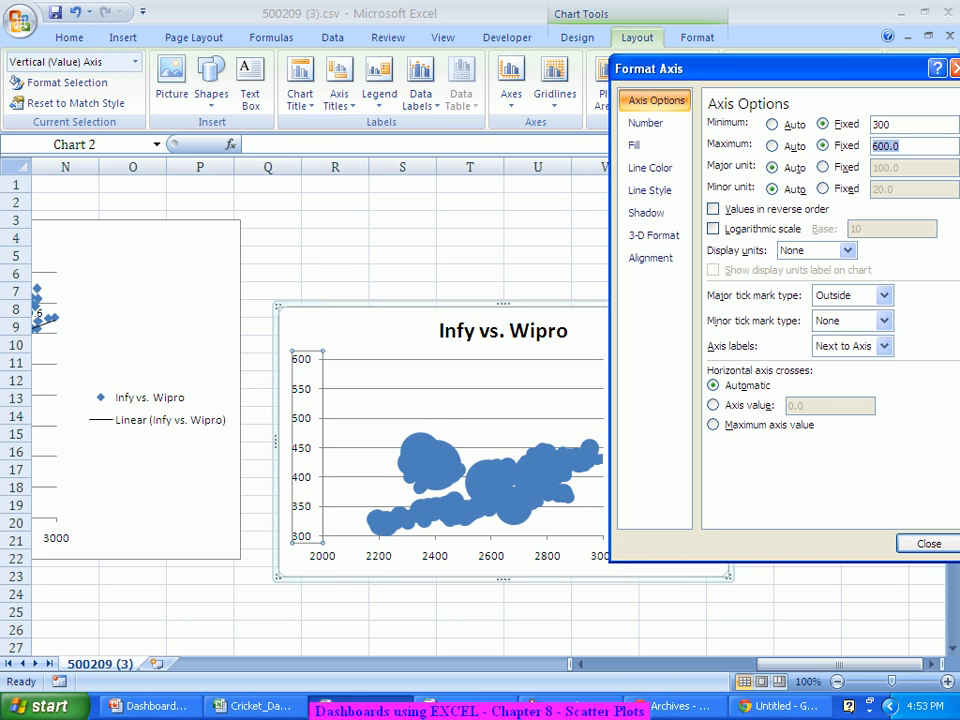
{"action": "type", "text": "500"}
{"action": "left_click", "coordinate": [929, 544]}
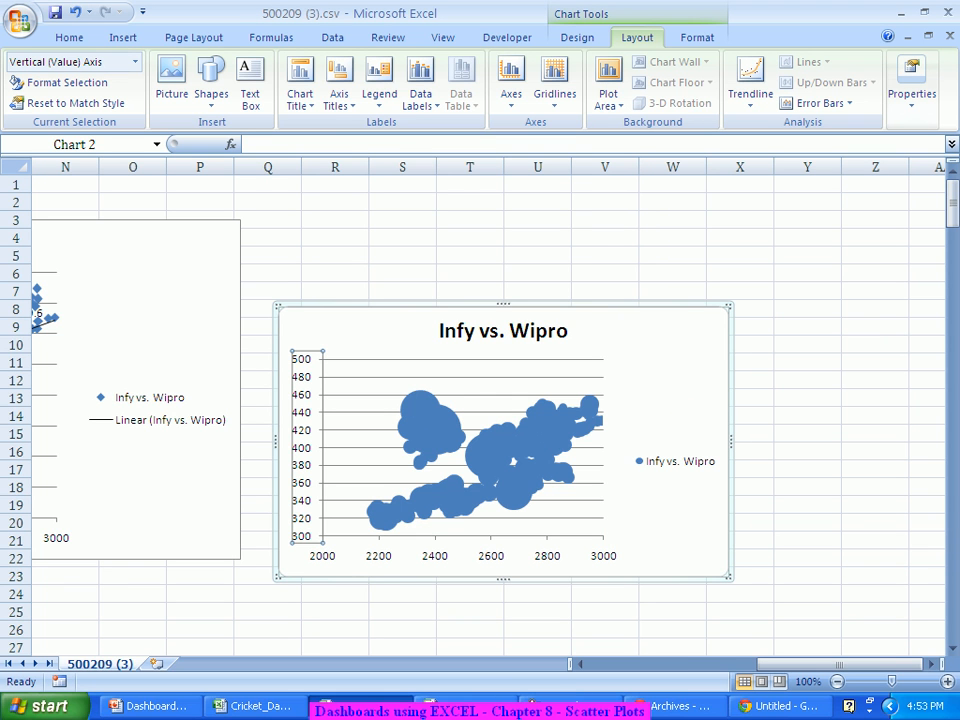
{"action": "mouse_move", "coordinate": [428, 412]}
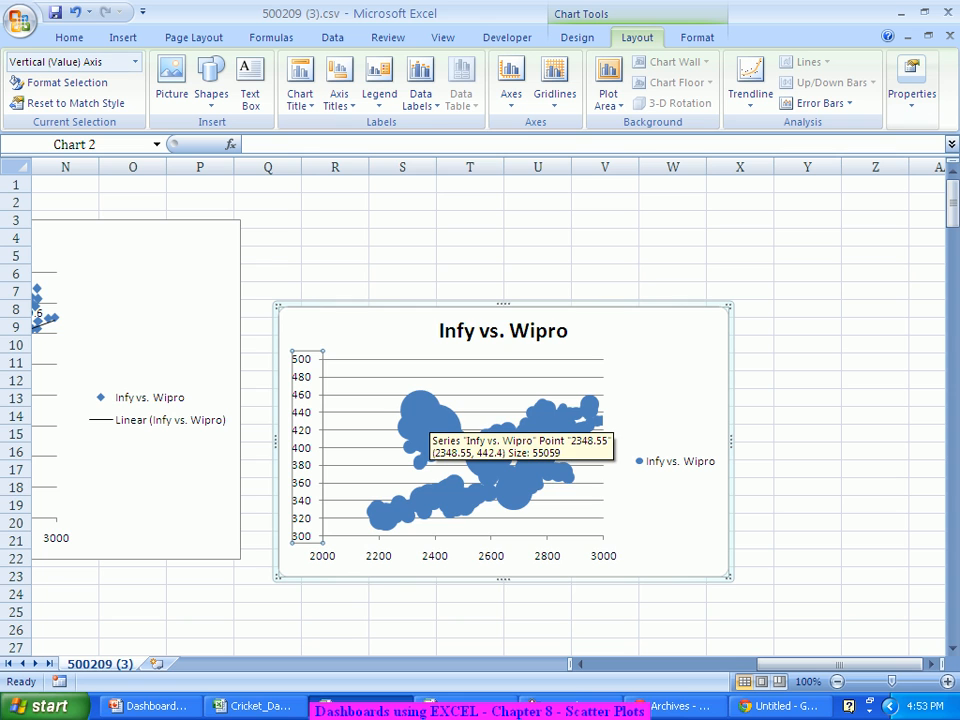
Step: Change the series' Scale bubble size from 100 to 10 in Format Data Series
{"action": "right_click", "coordinate": [428, 412]}
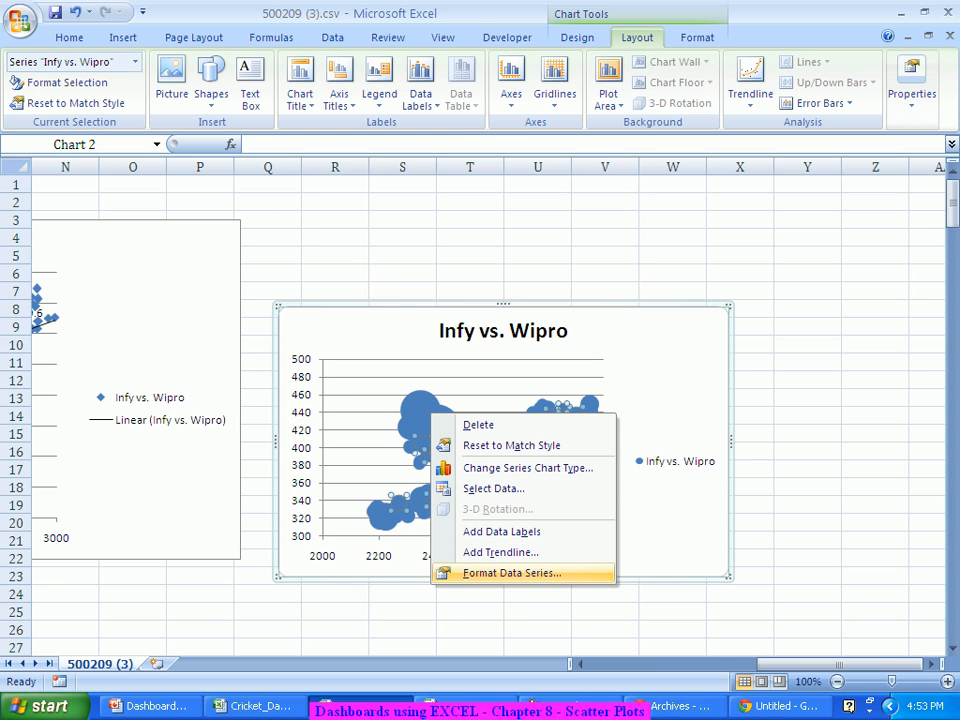
{"action": "left_click", "coordinate": [511, 573]}
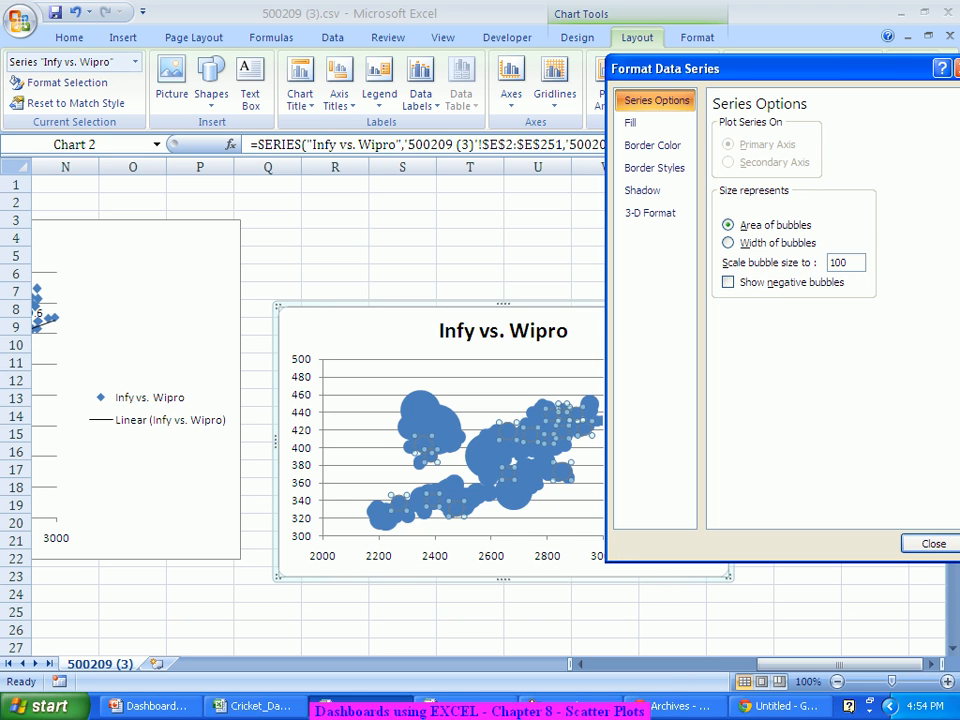
{"action": "double_click", "coordinate": [838, 263]}
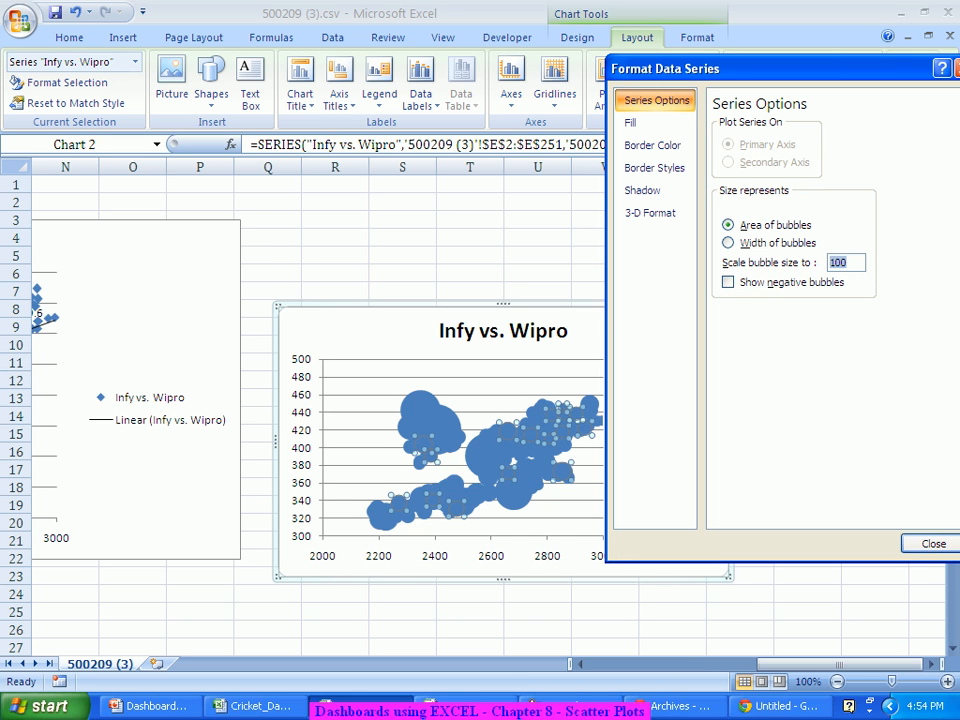
{"action": "type", "text": "10"}
{"action": "key", "text": "Return"}
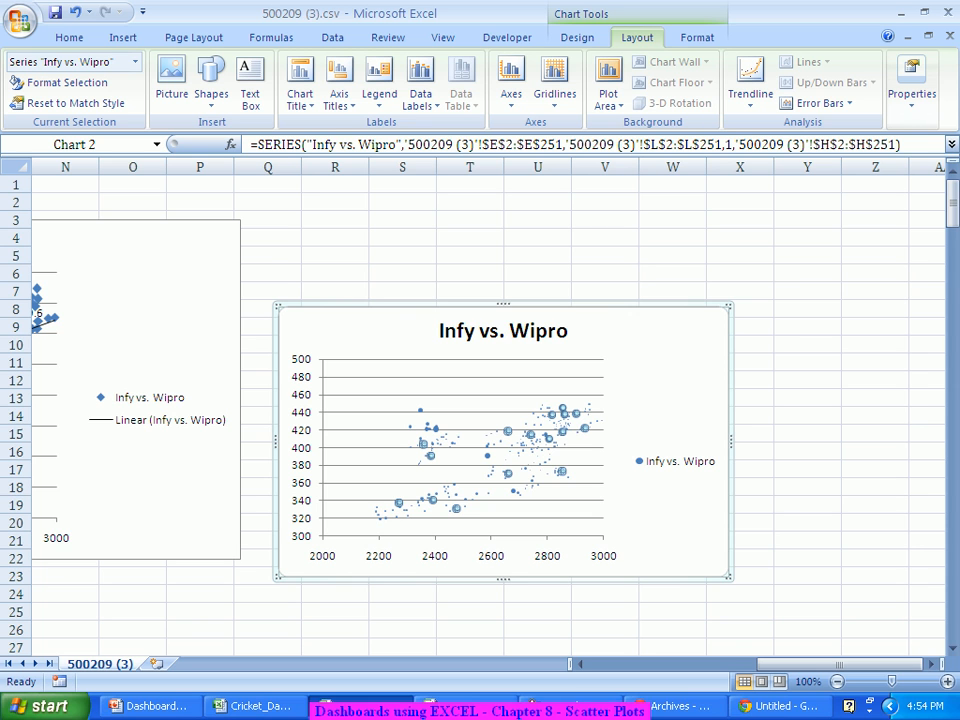
Step: Drag the chart's top-right corner up and right to make it larger
{"action": "left_click_drag", "start_coordinate": [729, 306], "coordinate": [897, 238]}
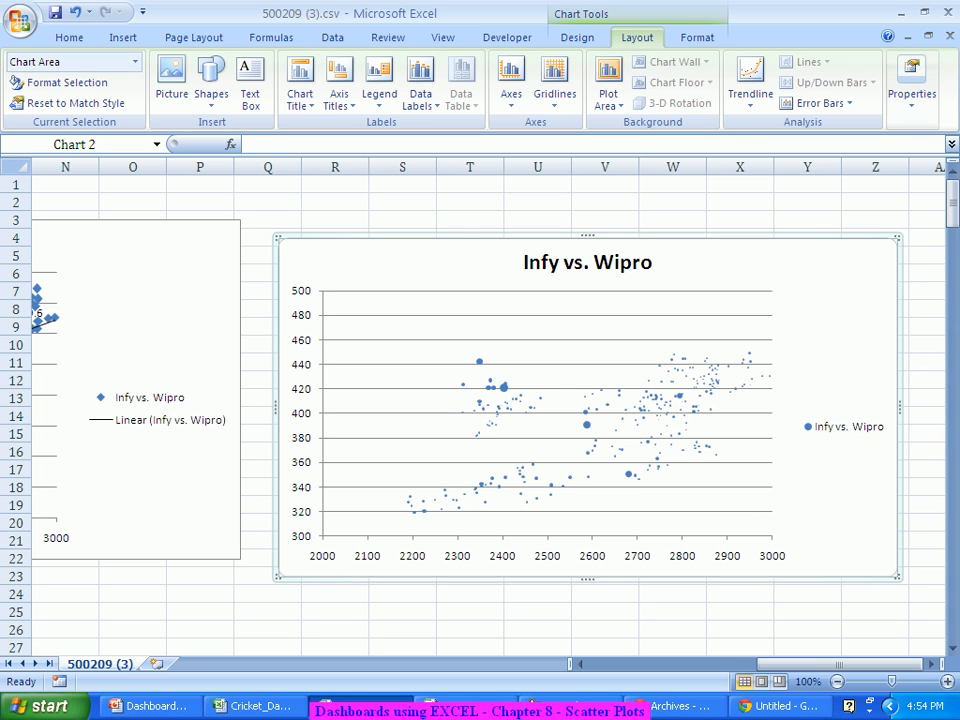
{"action": "mouse_move", "coordinate": [504, 387]}
Step: Select columns E, G and I (Infosys, No.of Shares, Total Turnover) together
{"action": "right_click", "coordinate": [615, 211]}
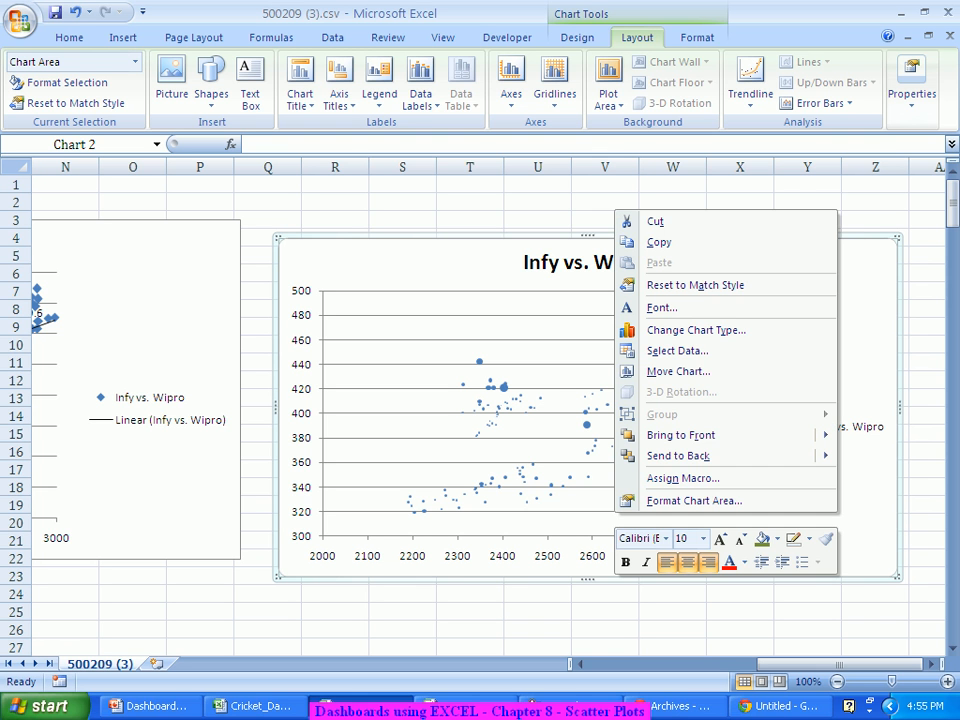
{"action": "key", "text": "Escape"}
{"action": "left_click_drag", "start_coordinate": [812, 664], "coordinate": [640, 664]}
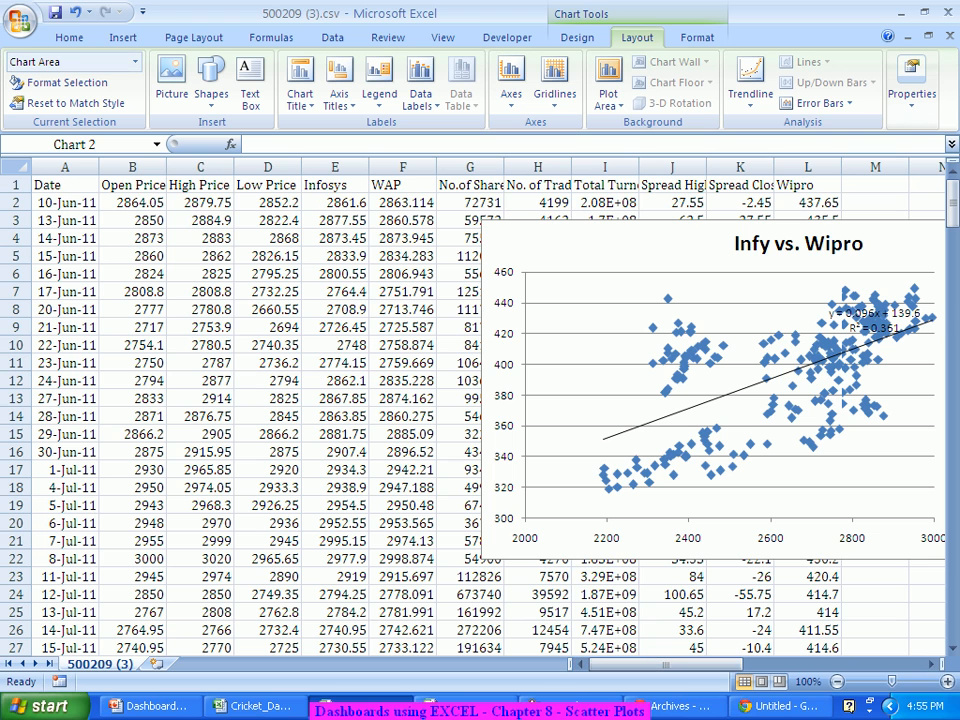
{"action": "left_click", "coordinate": [335, 167]}
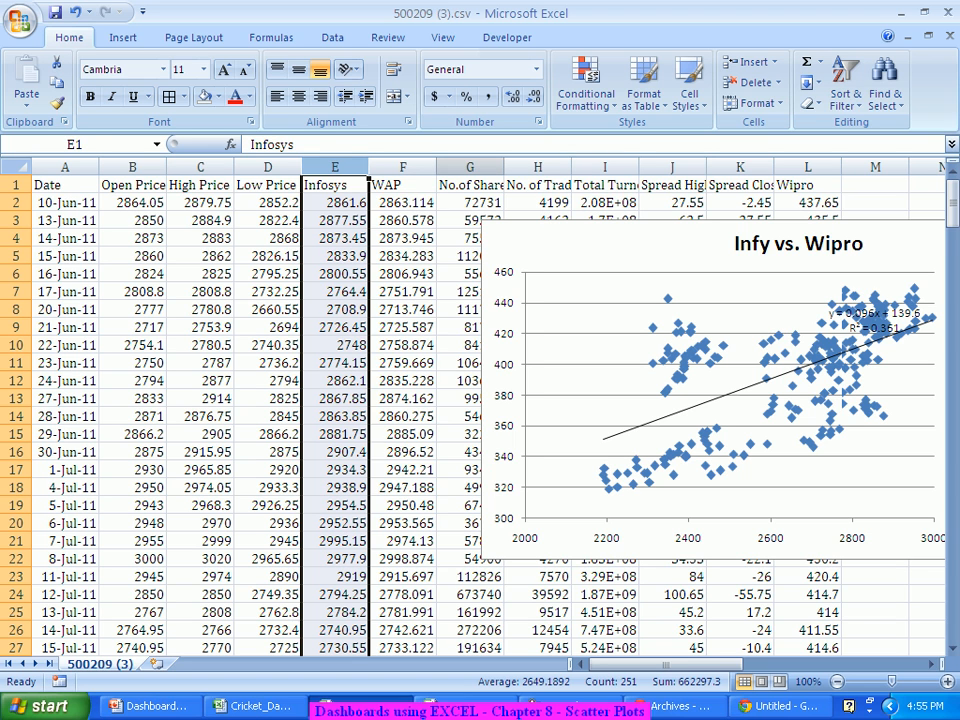
{"action": "left_click", "coordinate": [470, 167], "text": "ctrl"}
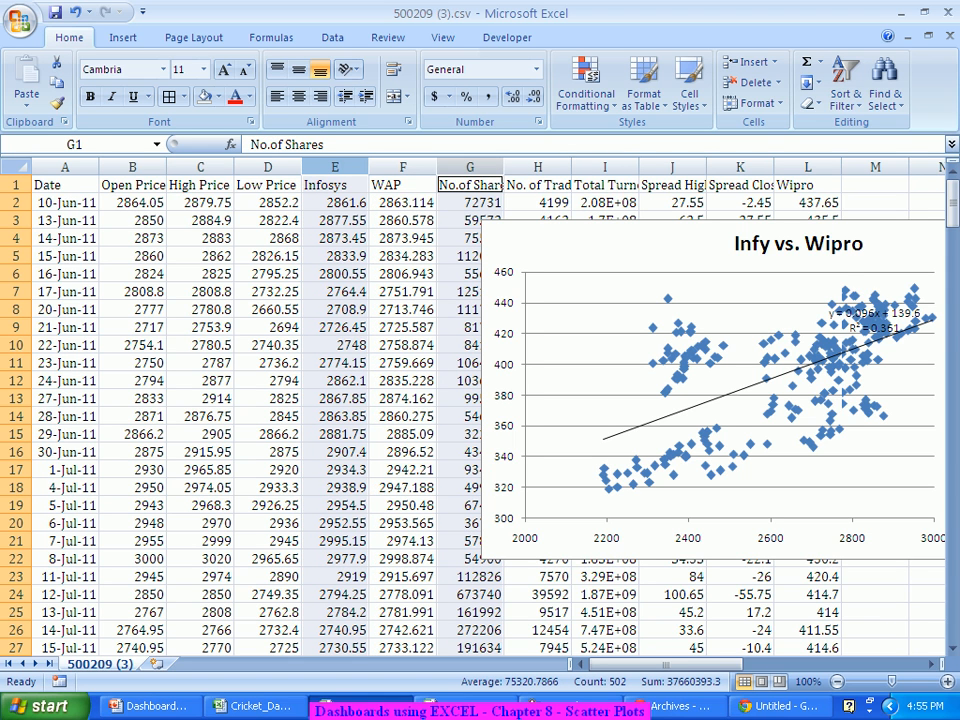
{"action": "left_click", "coordinate": [604, 167], "text": "ctrl"}
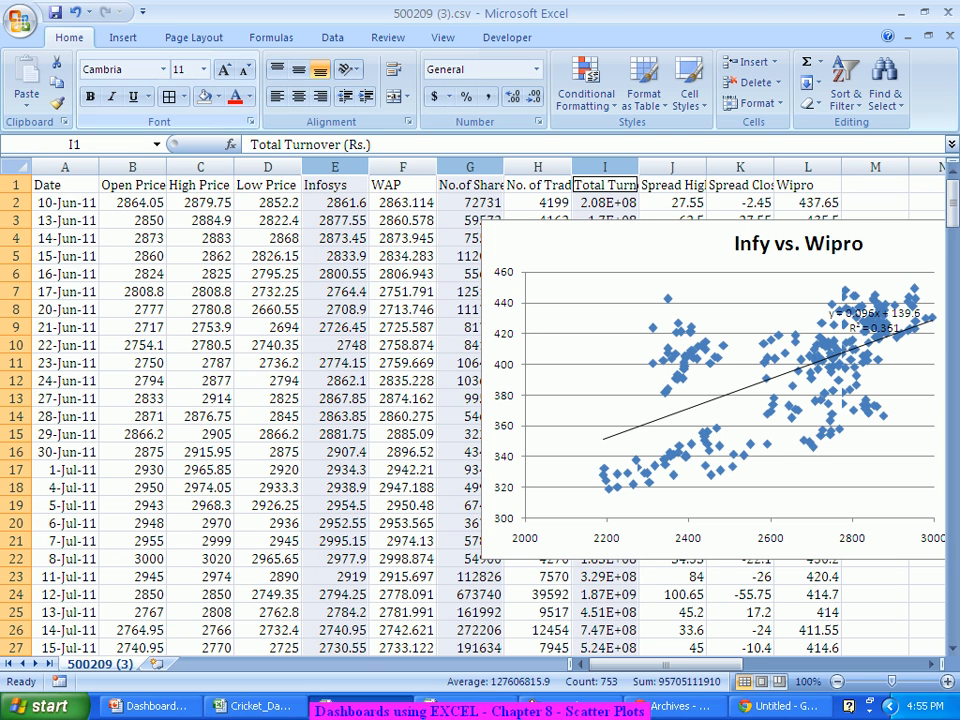
Step: Insert a Bubble chart from Other Charts using the three selected columns
{"action": "left_click", "coordinate": [123, 37]}
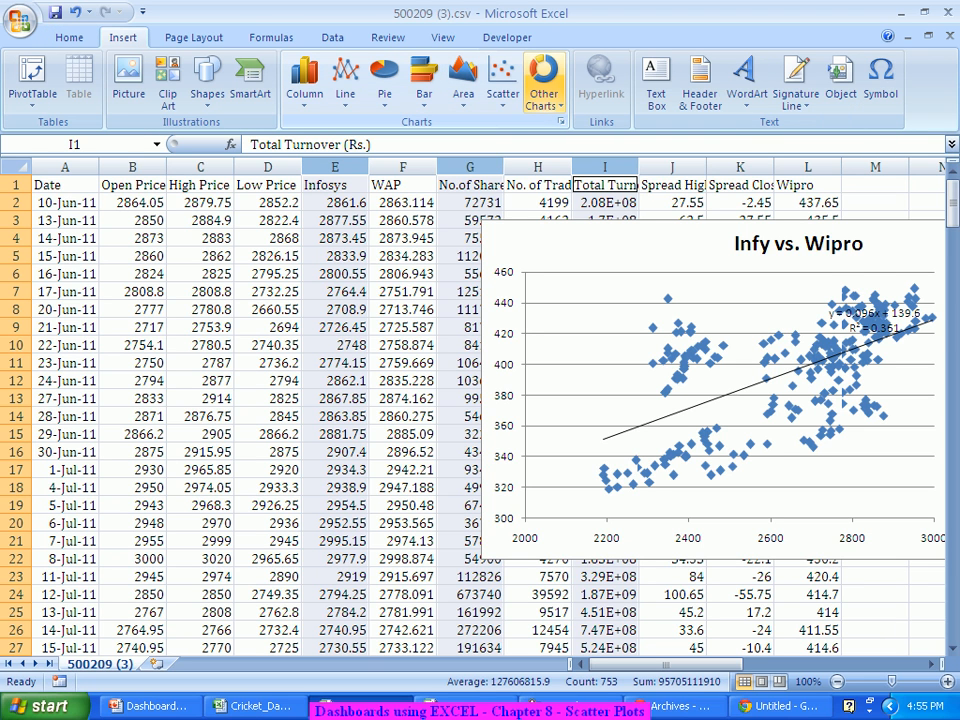
{"action": "left_click", "coordinate": [543, 88]}
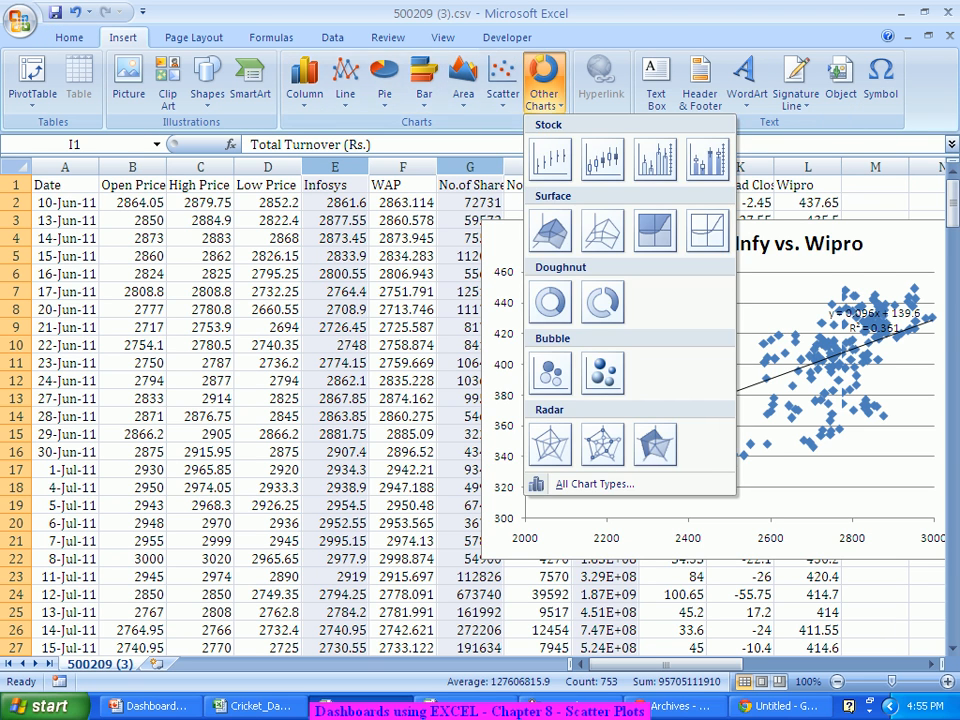
{"action": "left_click", "coordinate": [550, 373]}
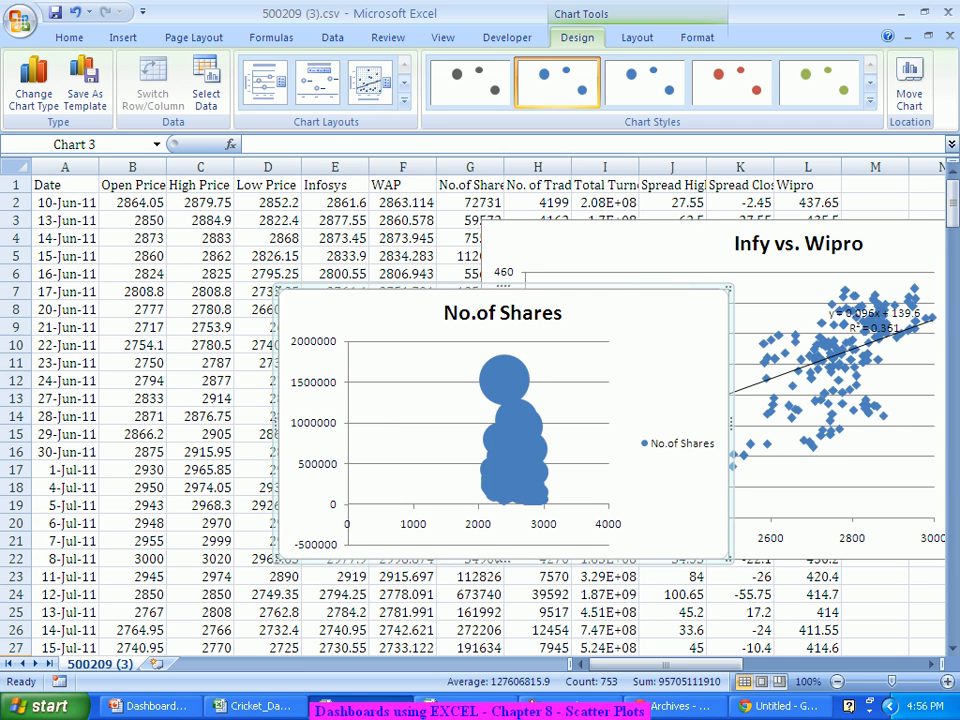
{"action": "mouse_move", "coordinate": [496, 379]}
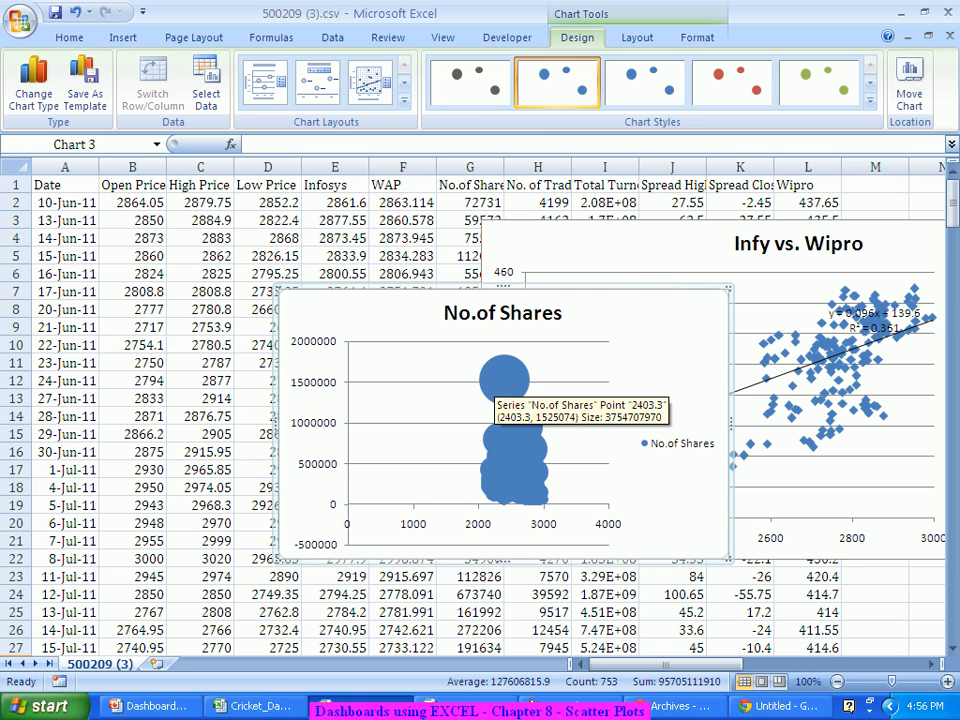
Step: Fix the No.of Shares chart's horizontal axis minimum at 2000
{"action": "right_click", "coordinate": [697, 371]}
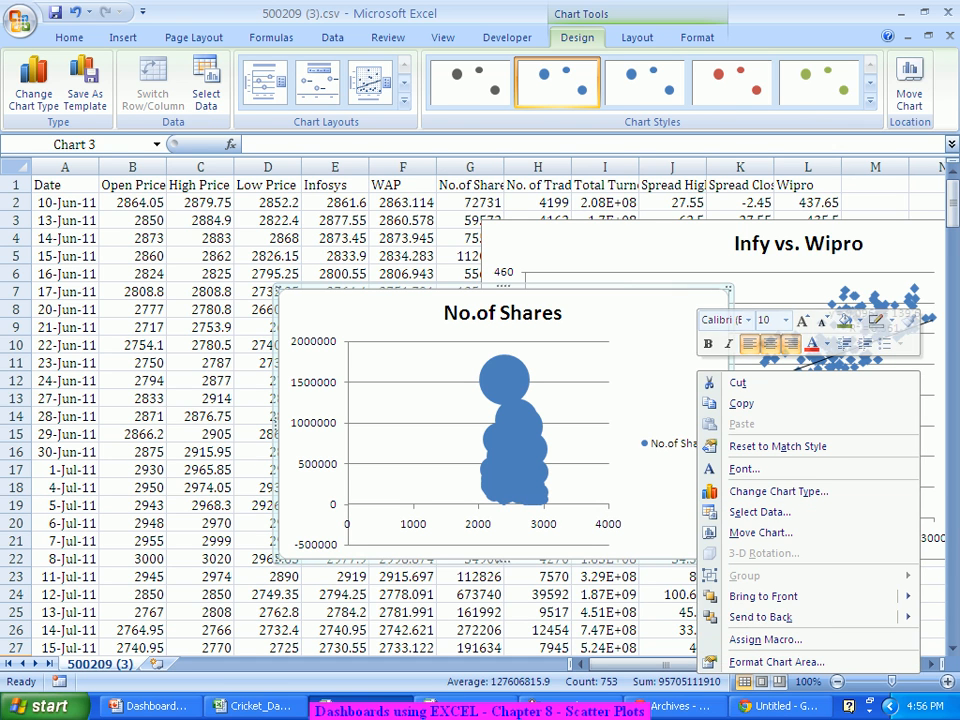
{"action": "left_click", "coordinate": [637, 37]}
{"action": "left_click", "coordinate": [511, 88]}
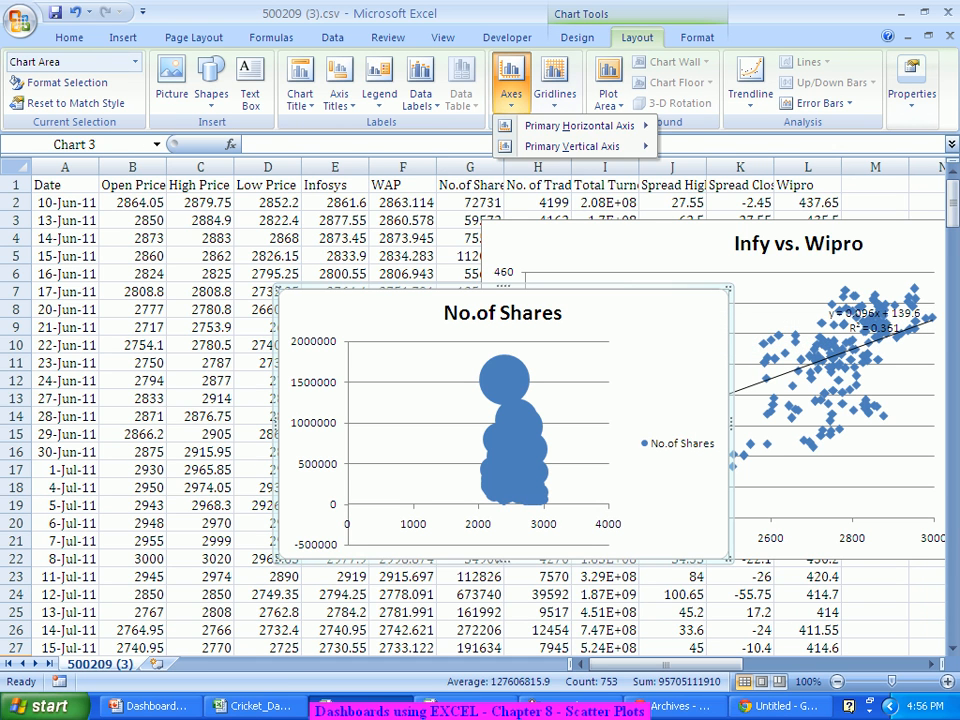
{"action": "mouse_move", "coordinate": [580, 126]}
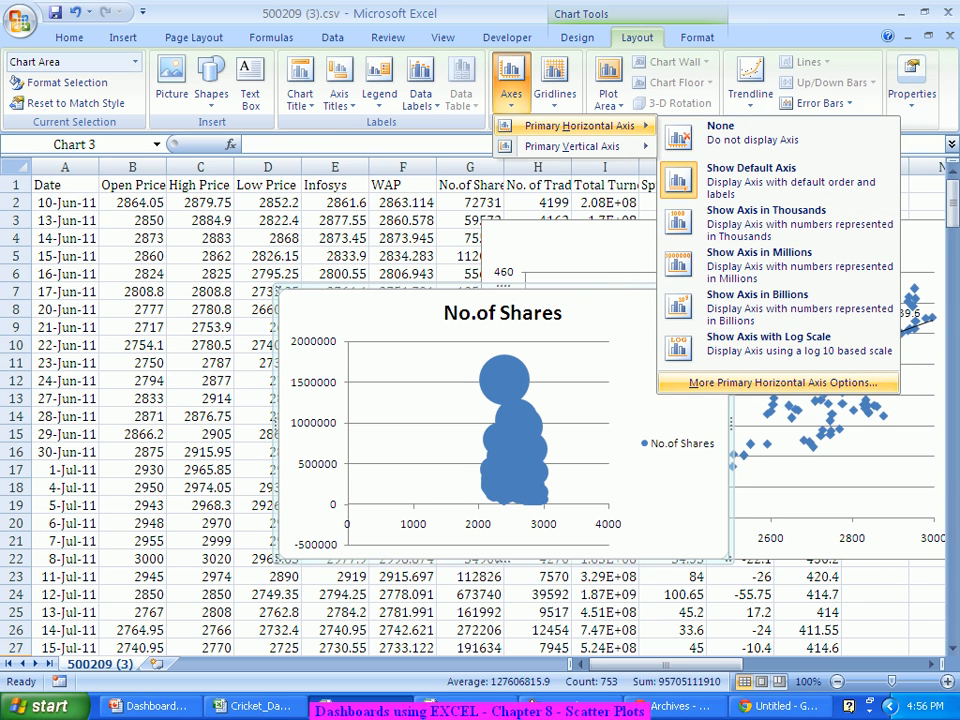
{"action": "left_click", "coordinate": [783, 382]}
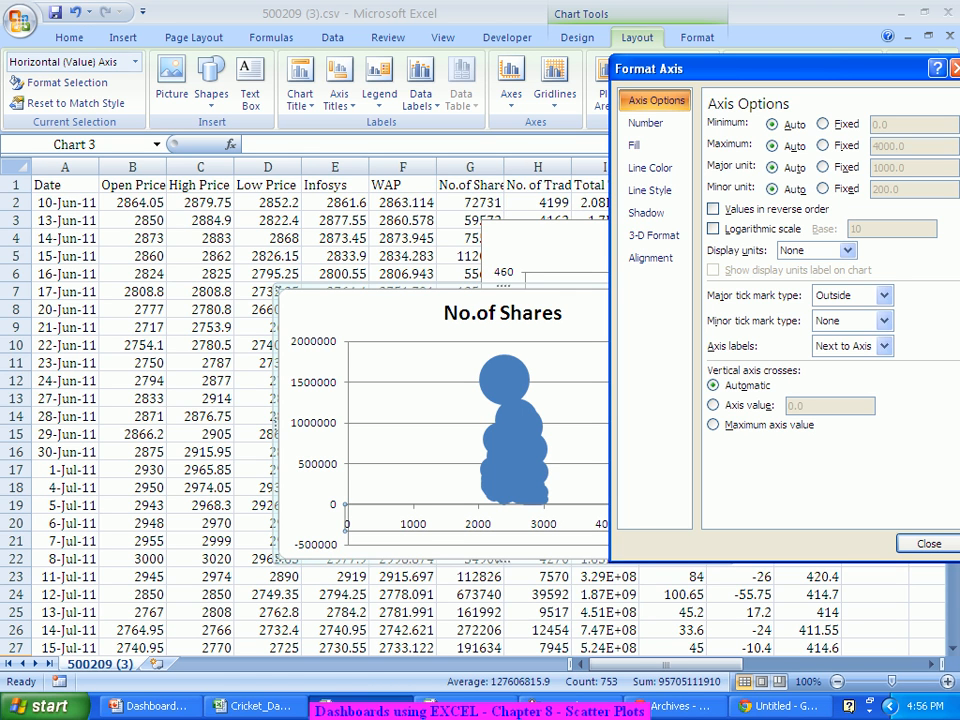
{"action": "left_click", "coordinate": [822, 124]}
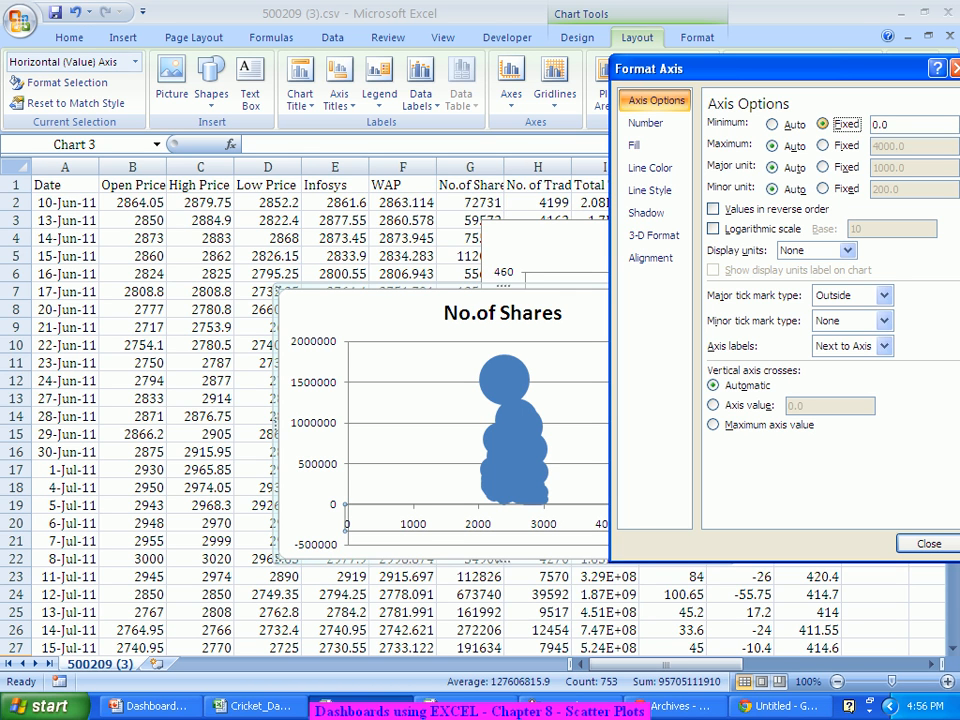
{"action": "key", "text": "Tab"}
{"action": "type", "text": "2000"}
{"action": "key", "text": "Tab"}
{"action": "key", "text": "Tab"}
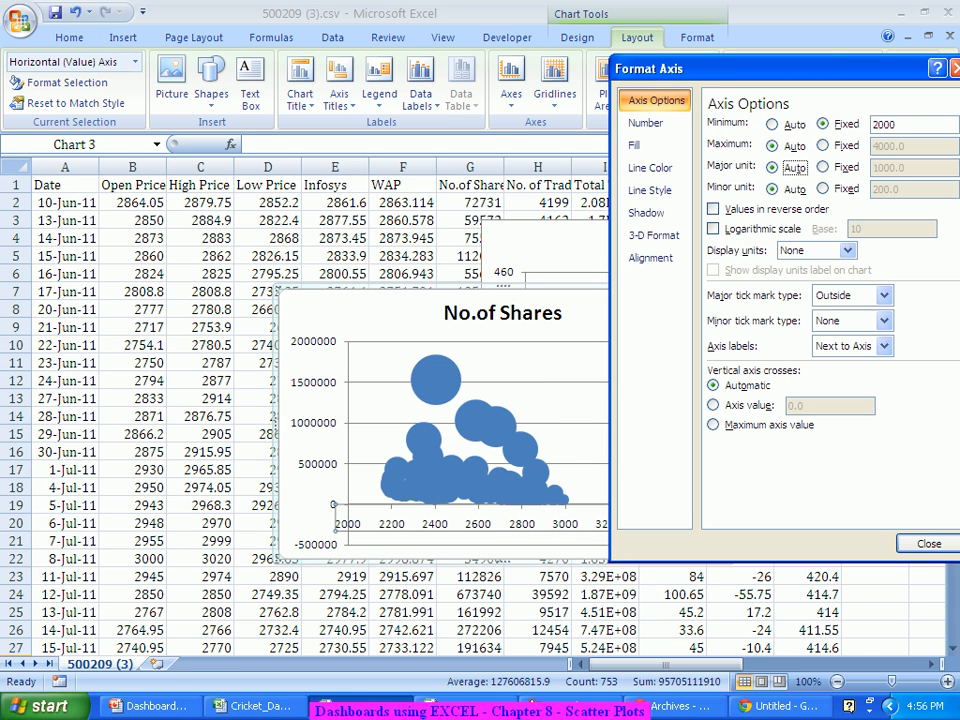
Step: Fix the horizontal axis maximum at 3000 and close the axis settings
{"action": "left_click", "coordinate": [822, 146]}
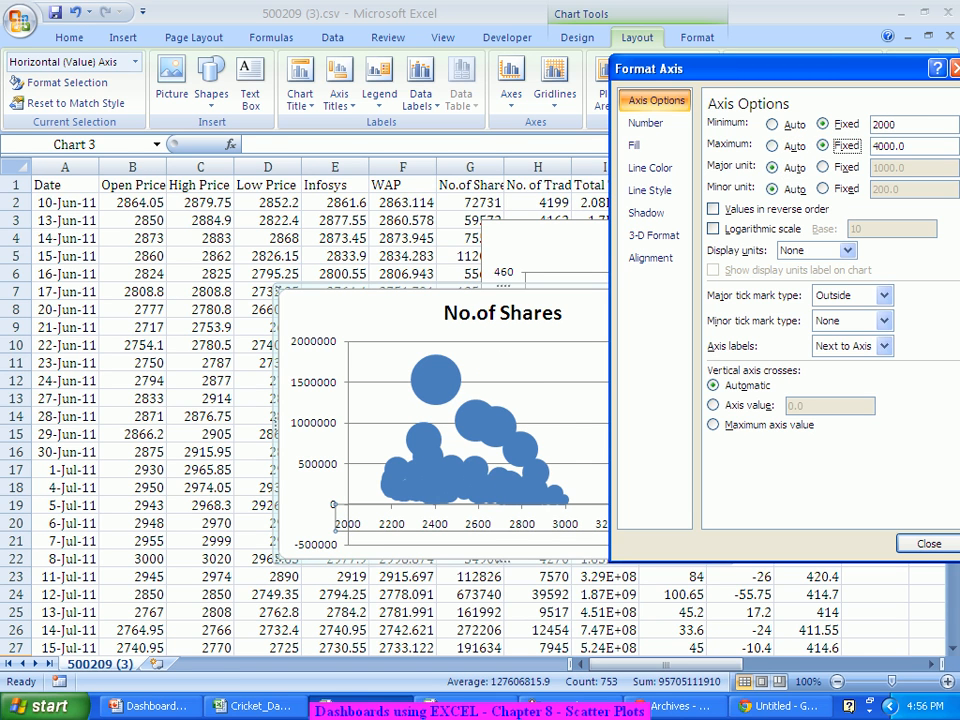
{"action": "left_click", "coordinate": [908, 146]}
{"action": "left_click_drag", "start_coordinate": [907, 146], "coordinate": [872, 146]}
{"action": "type", "text": "3000"}
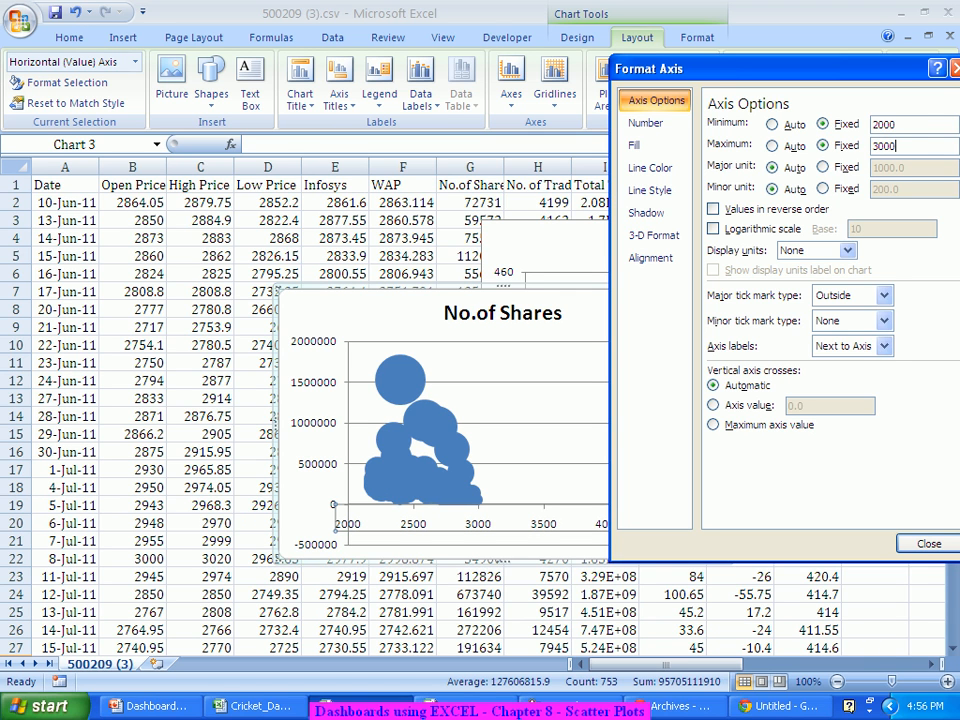
{"action": "left_click", "coordinate": [929, 544]}
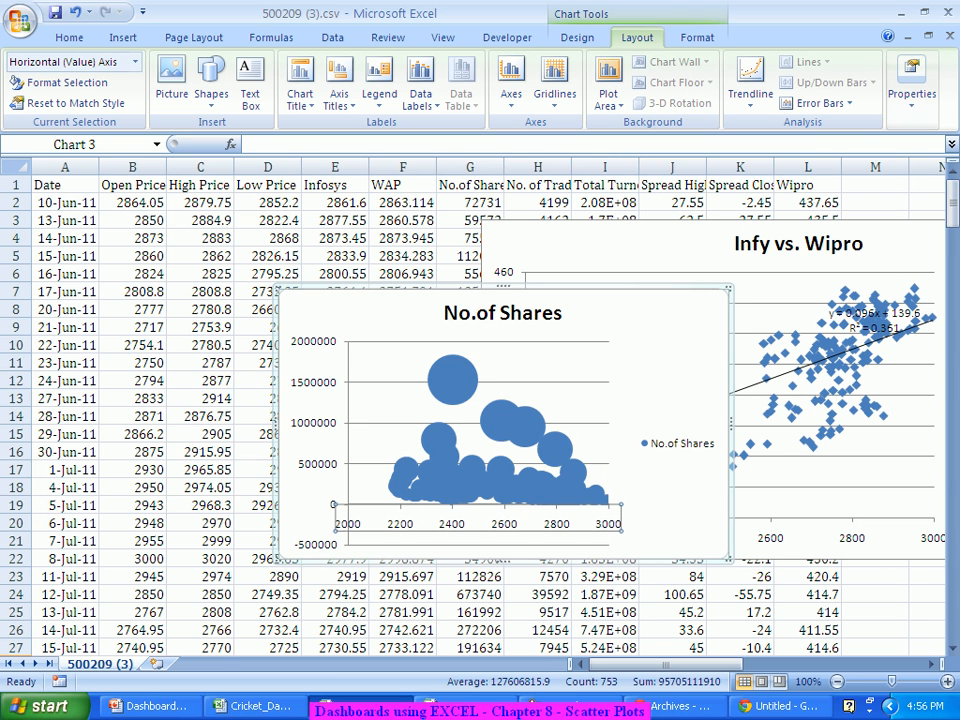
{"action": "left_click", "coordinate": [511, 85]}
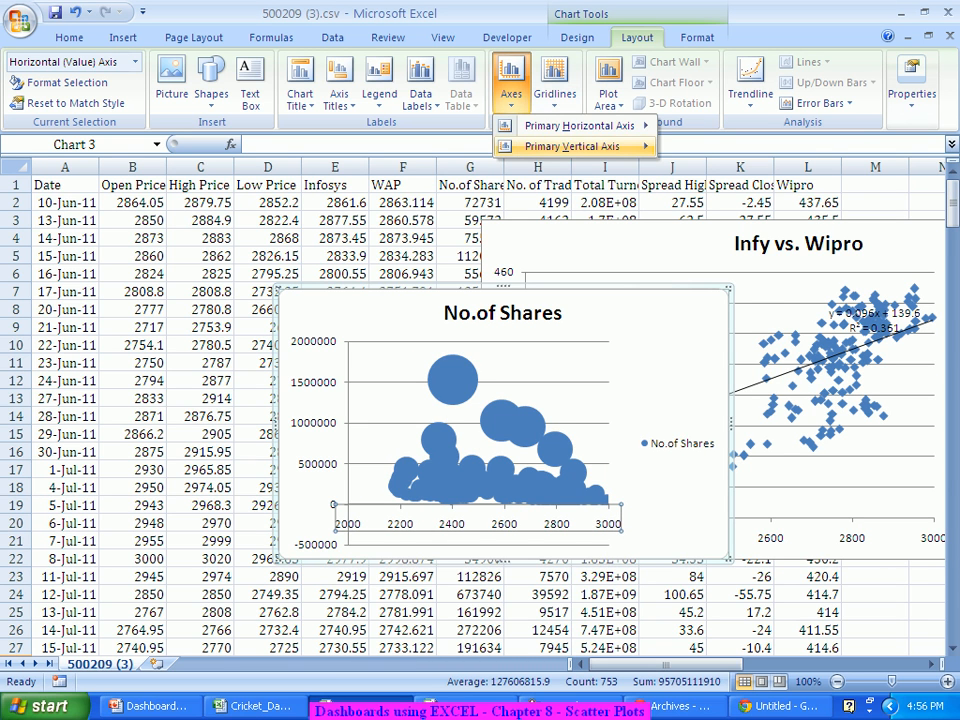
Step: Fix the vertical axis minimum at 0 and maximum at 2.0E6, then close the settings
{"action": "mouse_move", "coordinate": [572, 146]}
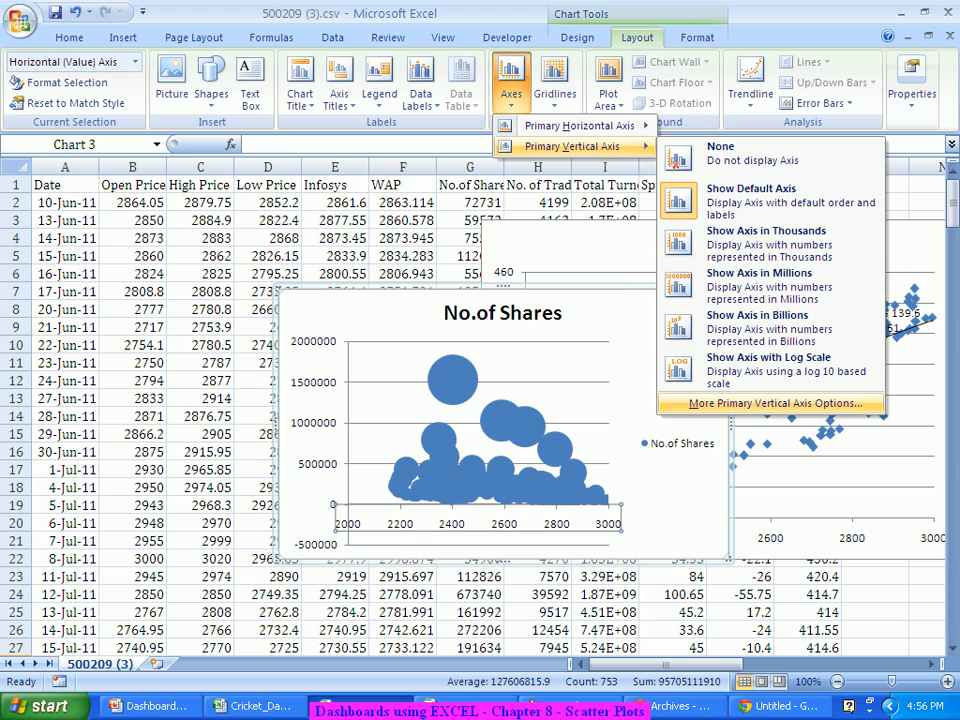
{"action": "left_click", "coordinate": [775, 403]}
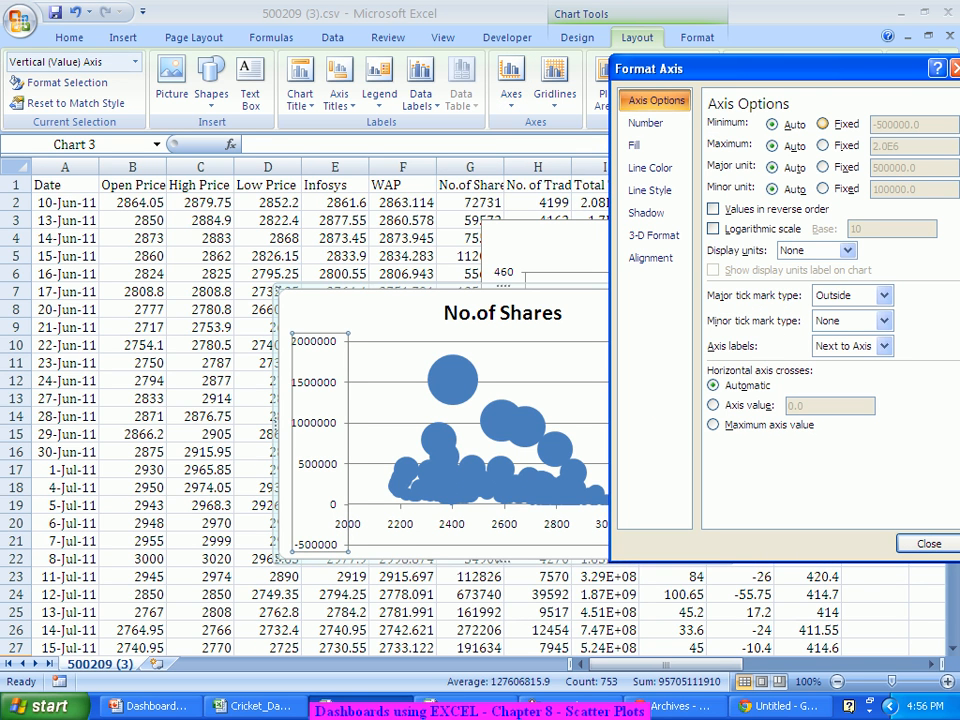
{"action": "left_click", "coordinate": [823, 124]}
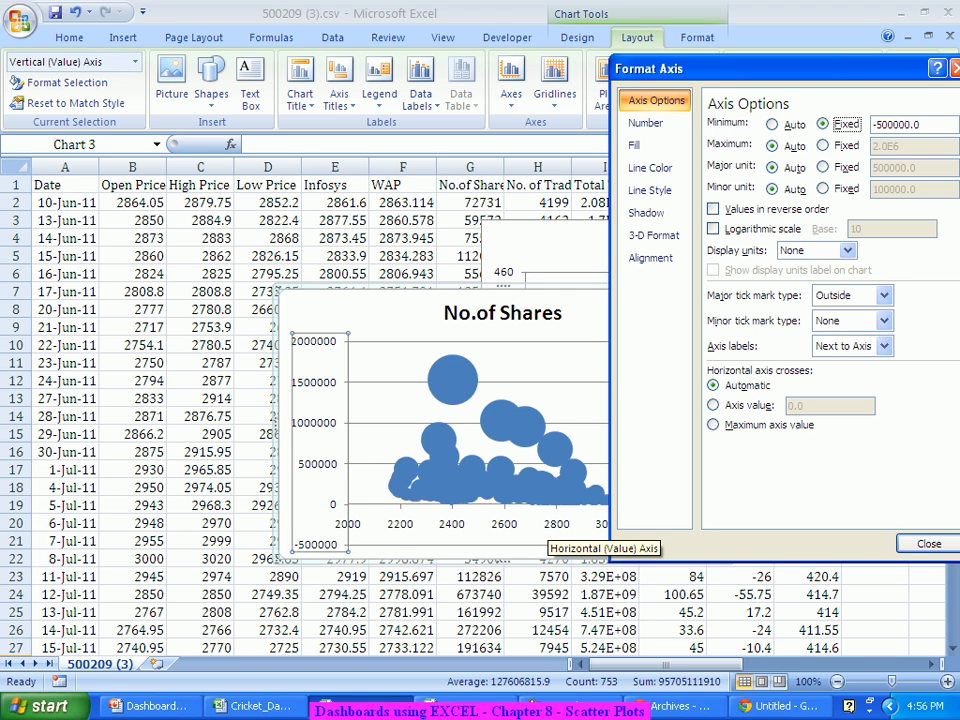
{"action": "key", "text": "Tab"}
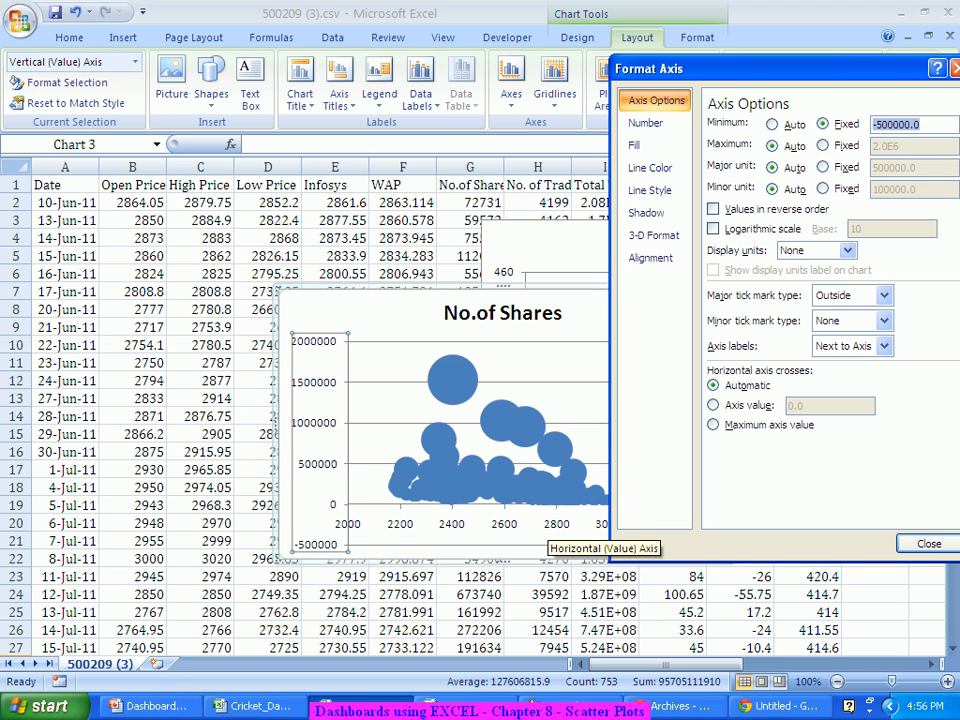
{"action": "type", "text": "0"}
{"action": "key", "text": "Tab"}
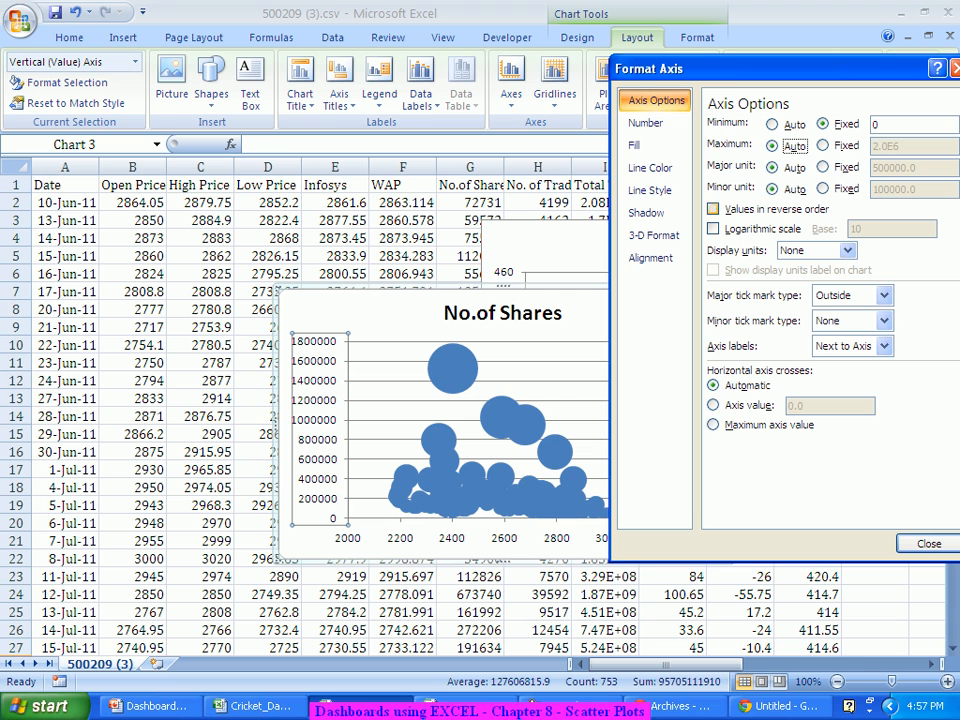
{"action": "left_click", "coordinate": [822, 145]}
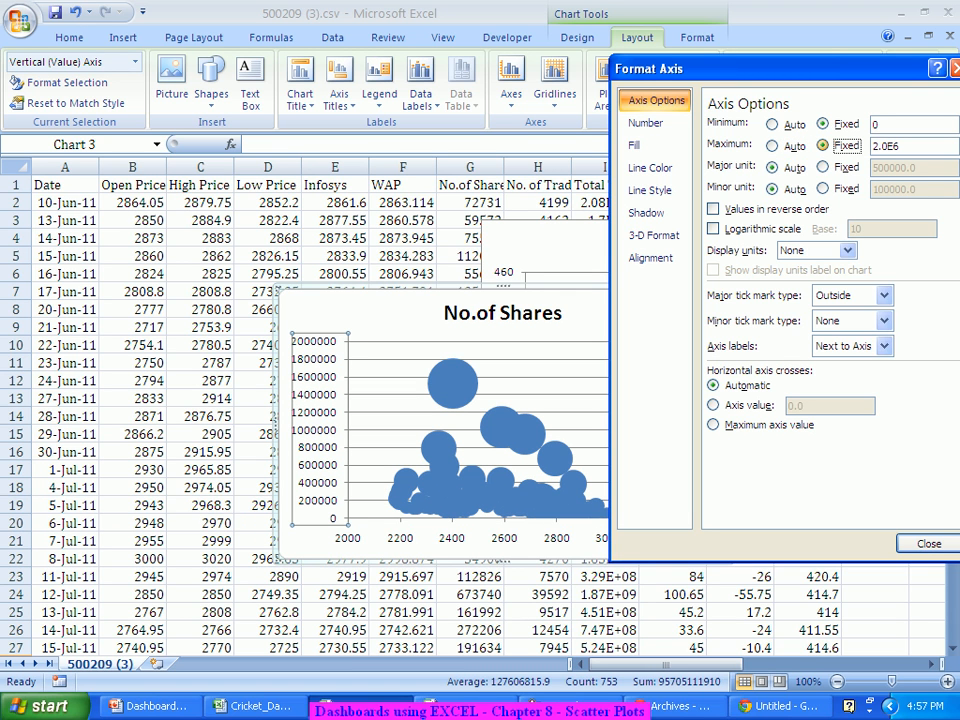
{"action": "left_click_drag", "start_coordinate": [901, 146], "coordinate": [870, 146]}
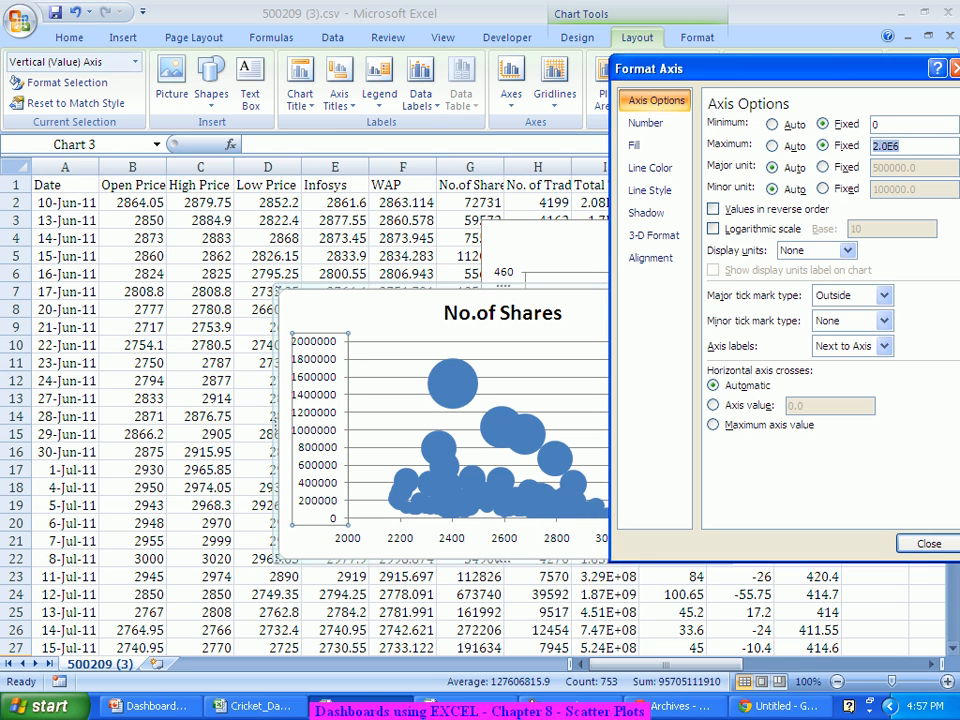
{"action": "left_click", "coordinate": [928, 543]}
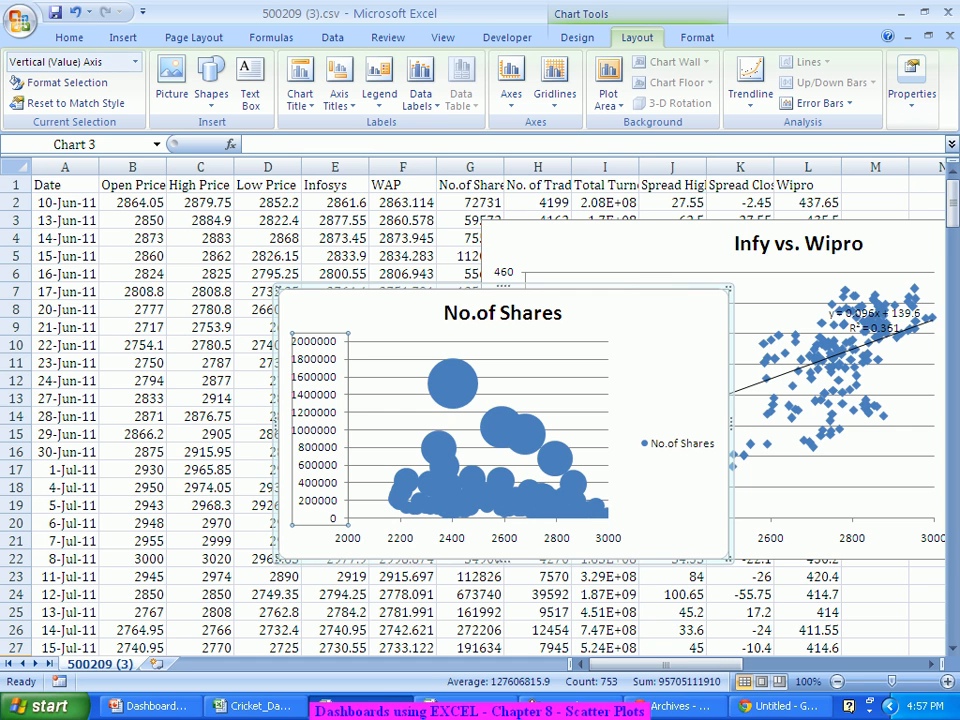
Step: Change the No.of Shares bubble scale from 100 to 10, then move the chart up-right and enlarge it
{"action": "right_click", "coordinate": [546, 424]}
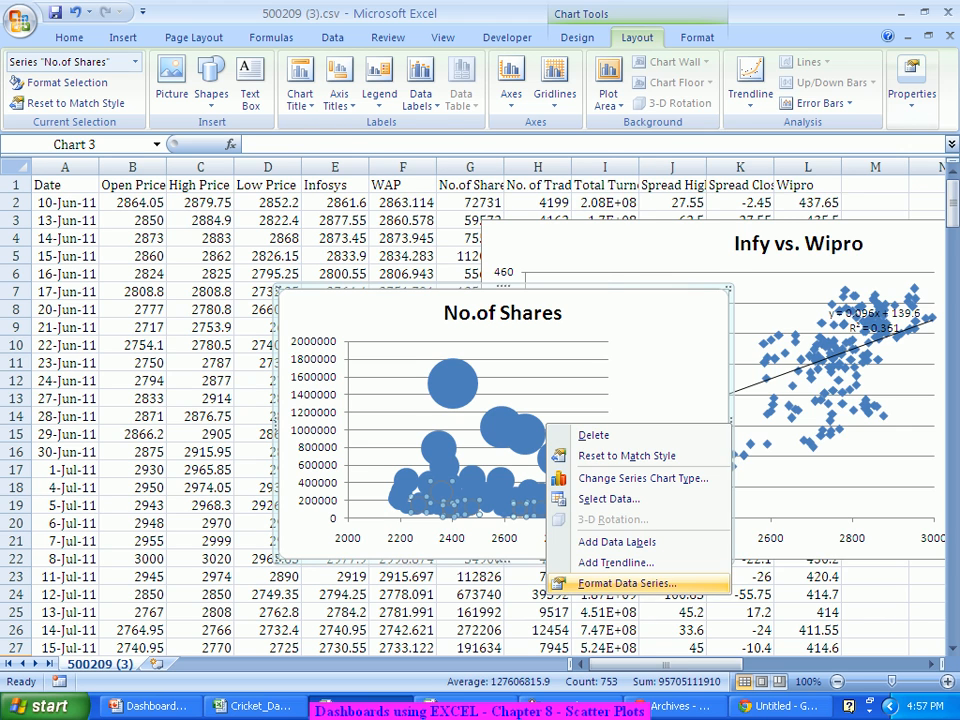
{"action": "left_click", "coordinate": [627, 583]}
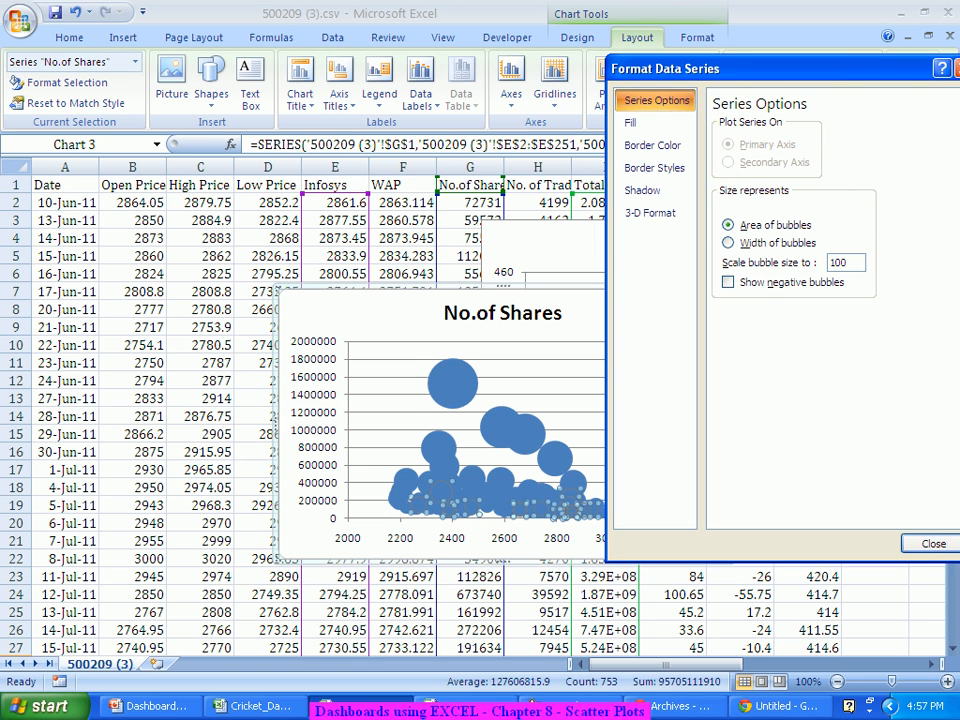
{"action": "key", "text": "BackSpace"}
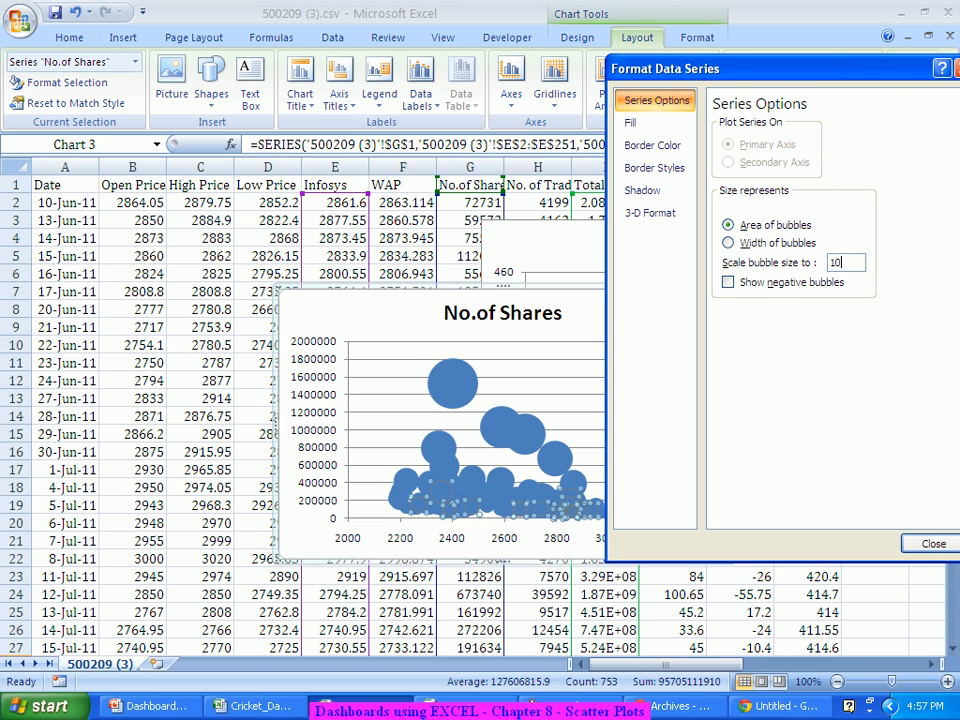
{"action": "key", "text": "Return"}
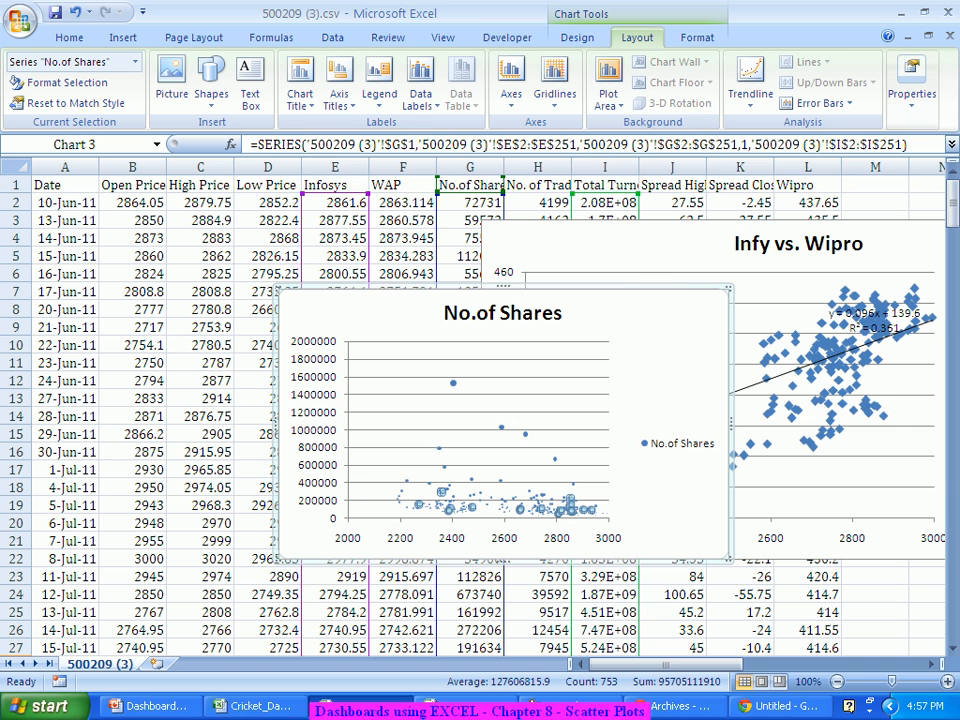
{"action": "left_click_drag", "start_coordinate": [660, 340], "coordinate": [821, 278]}
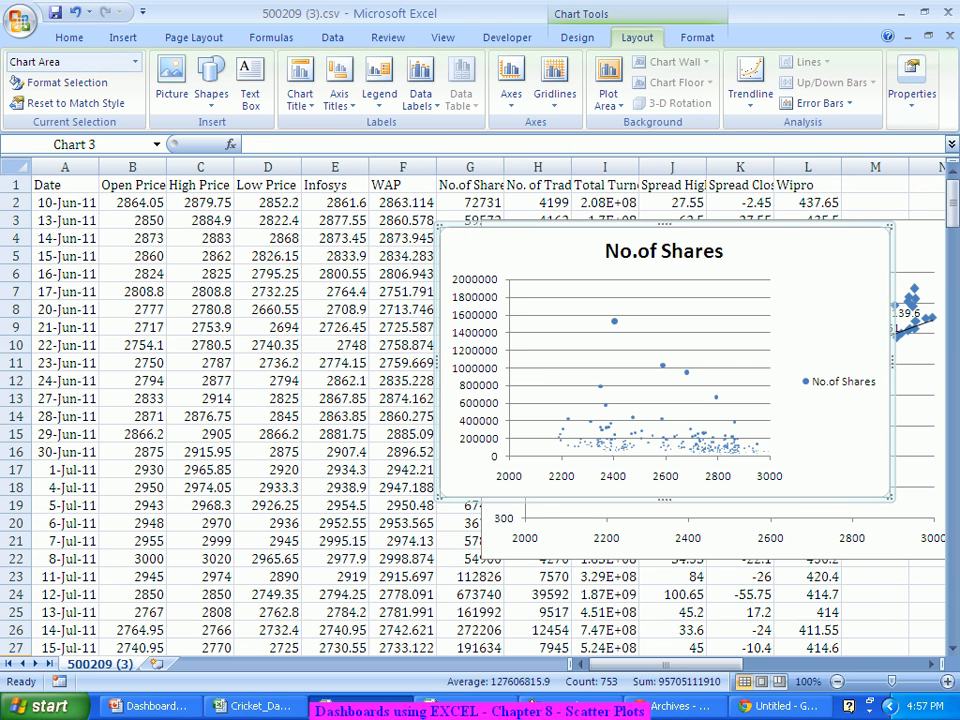
{"action": "left_click_drag", "start_coordinate": [437, 498], "coordinate": [357, 556]}
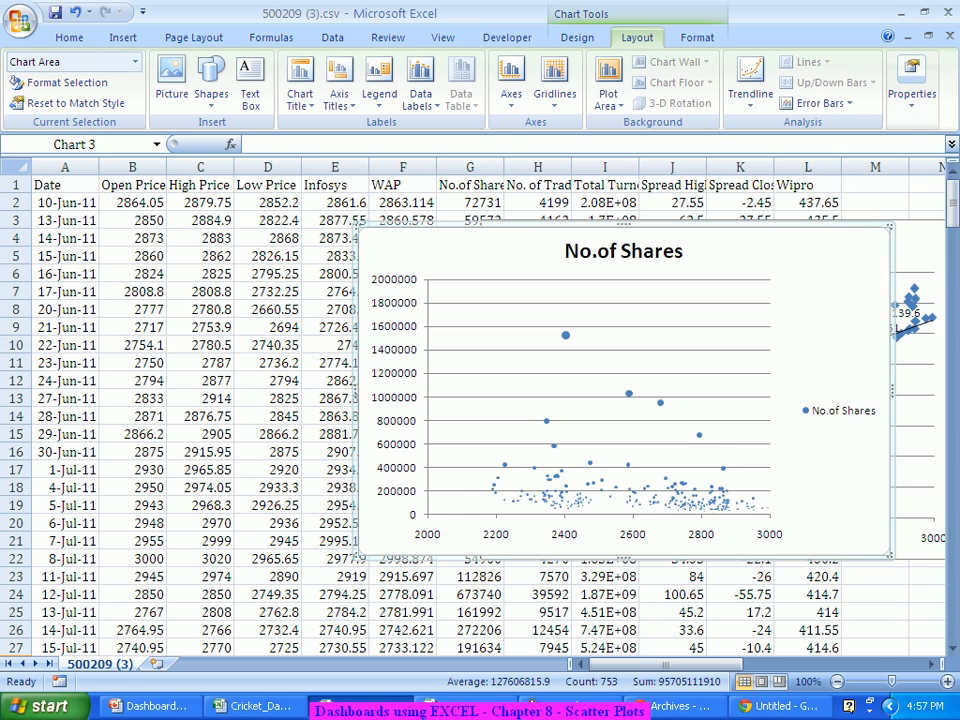